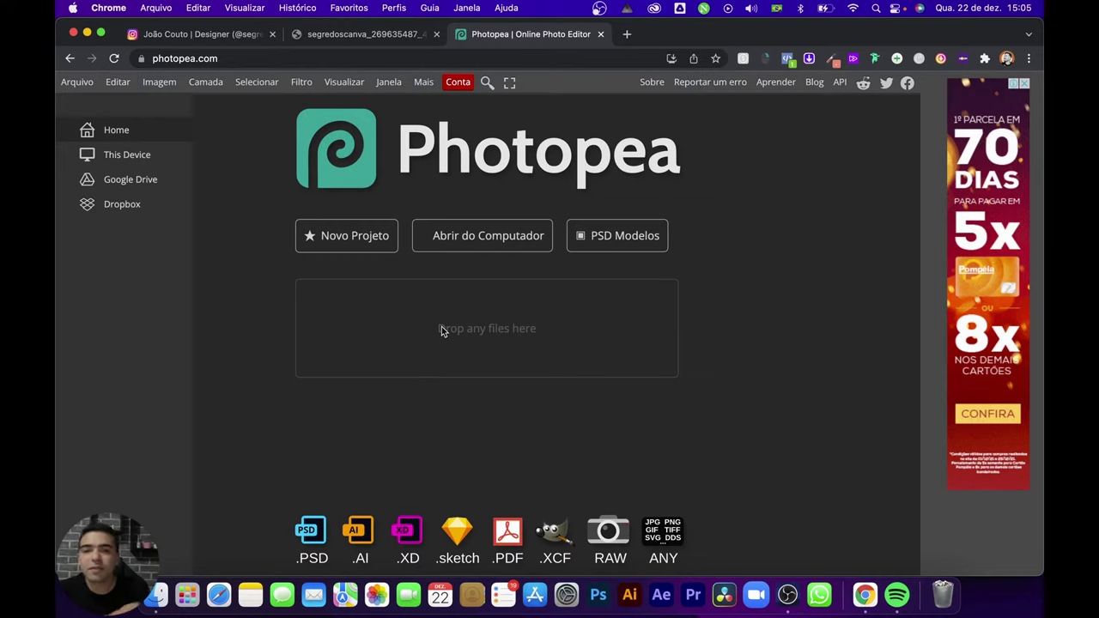
Step: Create a new project from the Instagram preset with a width of 1080 and a height of 1350 pixels
{"action": "left_click", "coordinate": [360, 245]}
{"action": "left_click", "coordinate": [228, 427]}
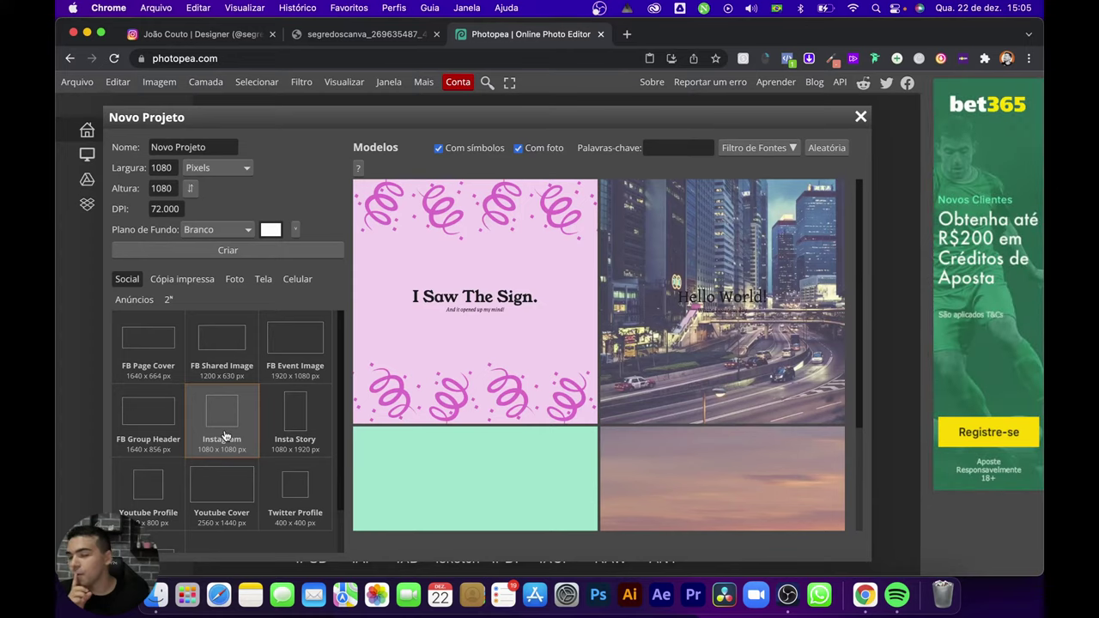
{"action": "left_click", "coordinate": [296, 418]}
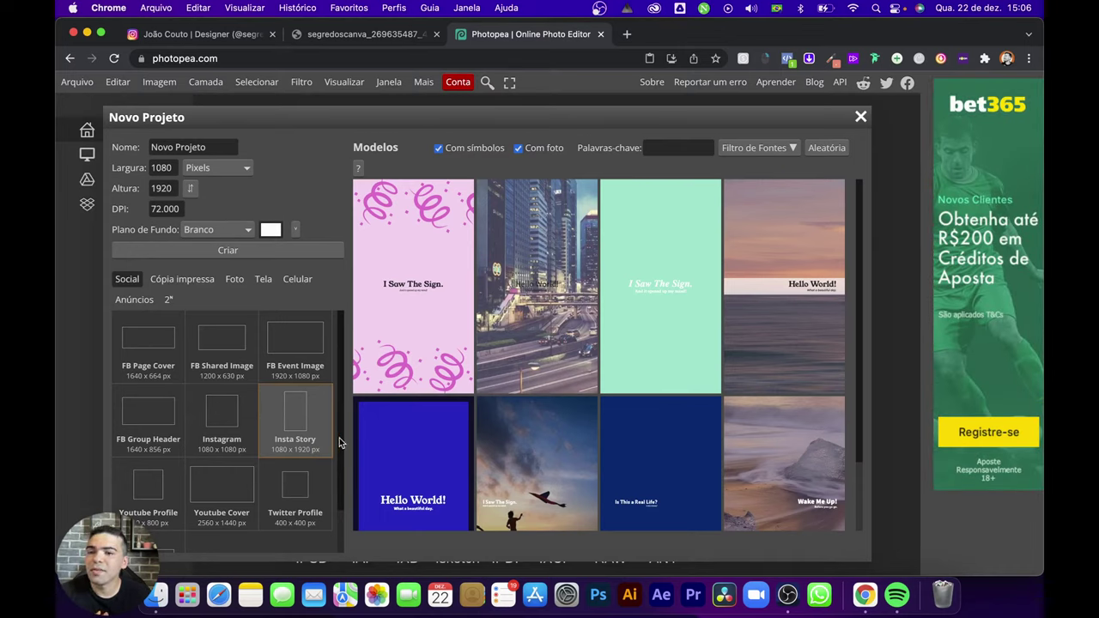
{"action": "left_click", "coordinate": [227, 428]}
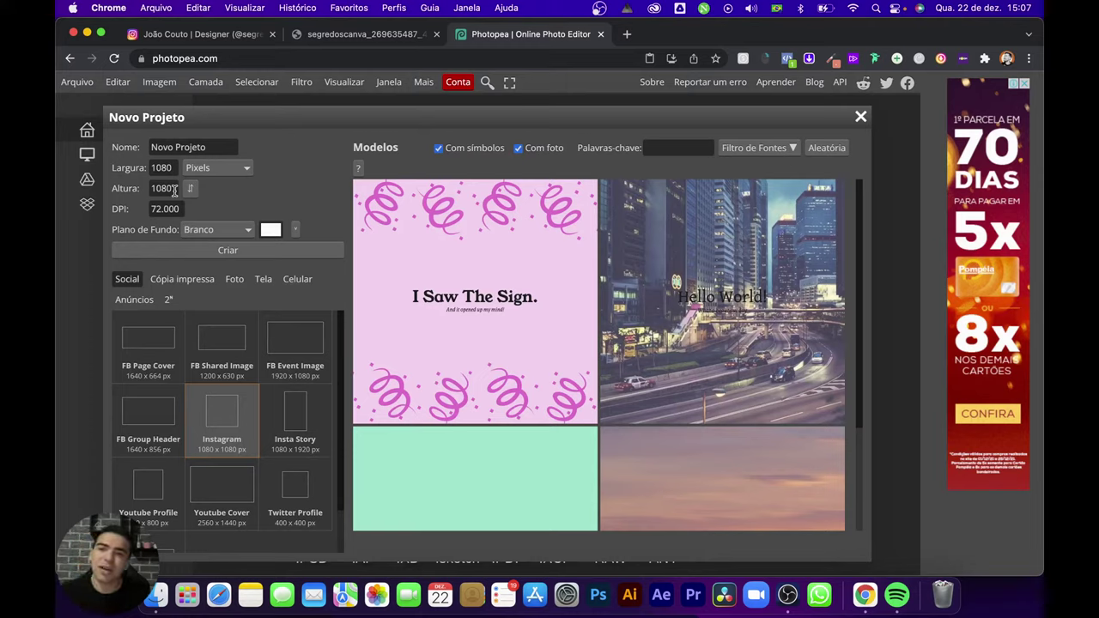
{"action": "double_click", "coordinate": [172, 168]}
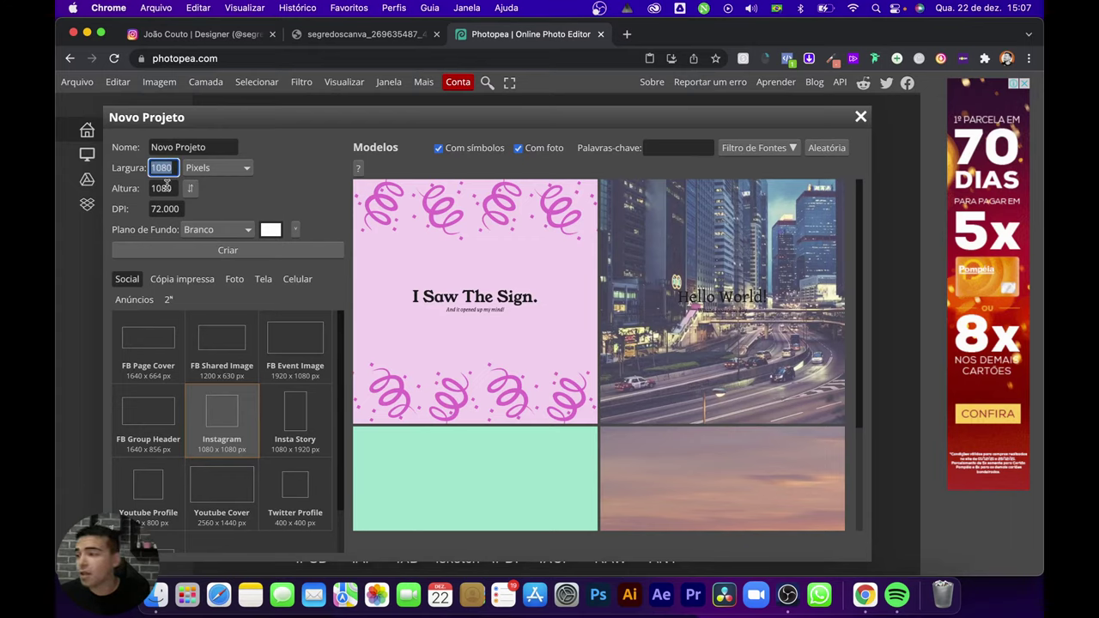
{"action": "double_click", "coordinate": [170, 188]}
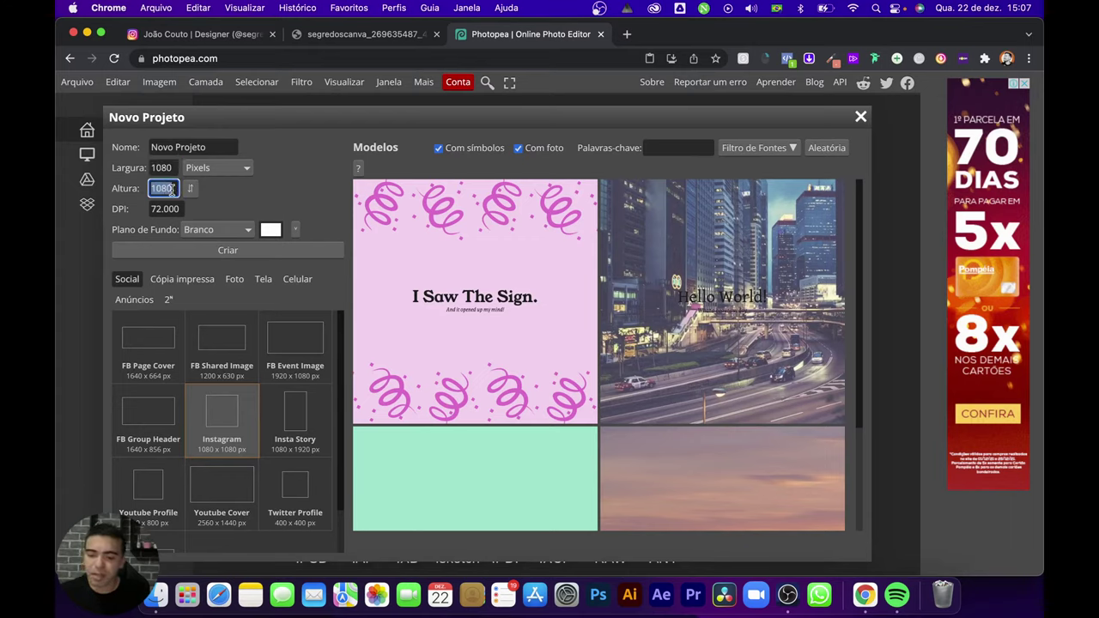
{"action": "type", "text": "1350"}
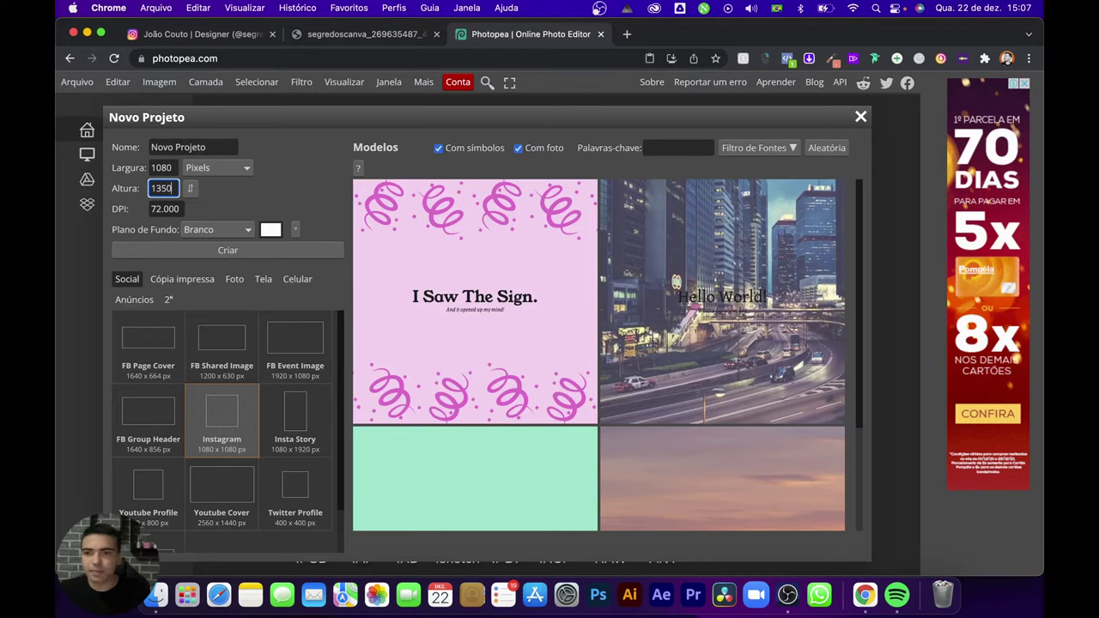
{"action": "left_click", "coordinate": [197, 249]}
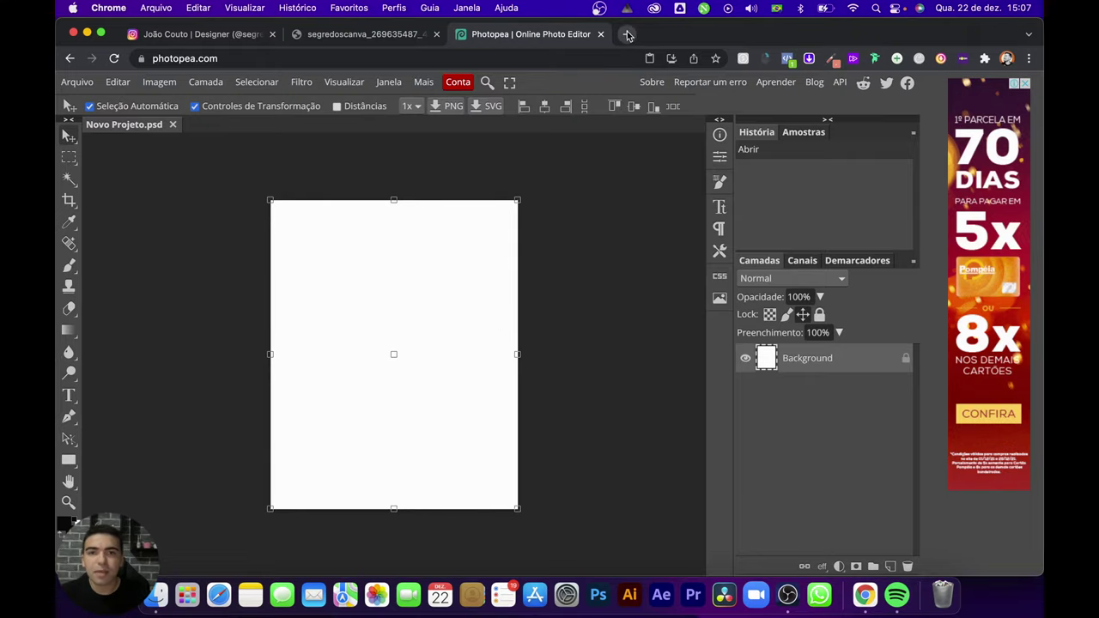
Step: Open the Instagram post with perspective lettering on a road to examine it as the design reference
{"action": "left_click", "coordinate": [197, 34]}
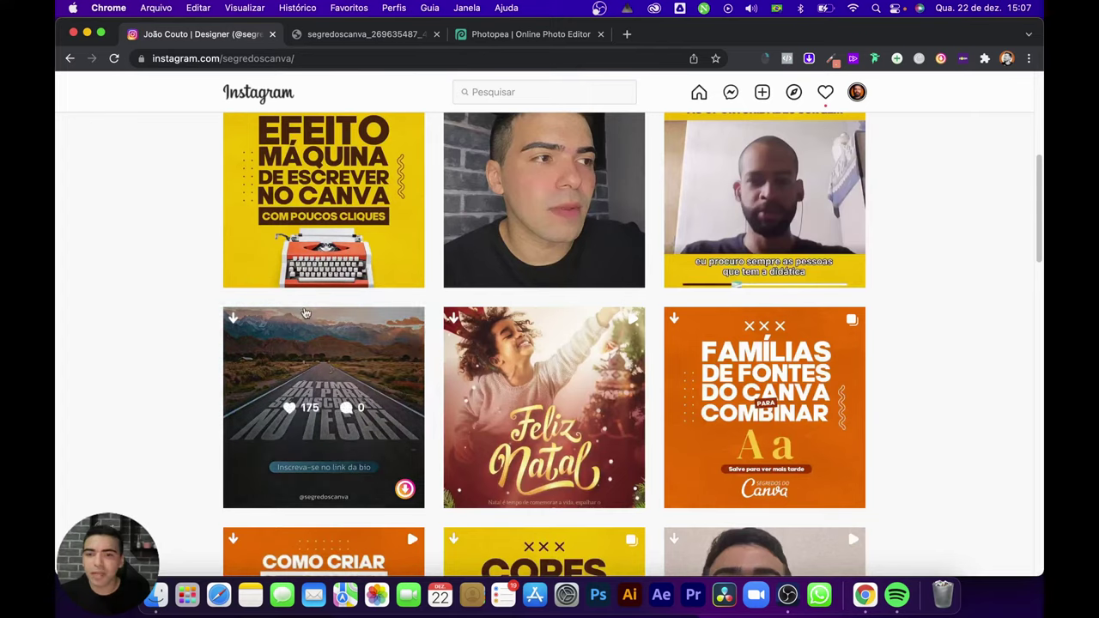
{"action": "left_click", "coordinate": [326, 367]}
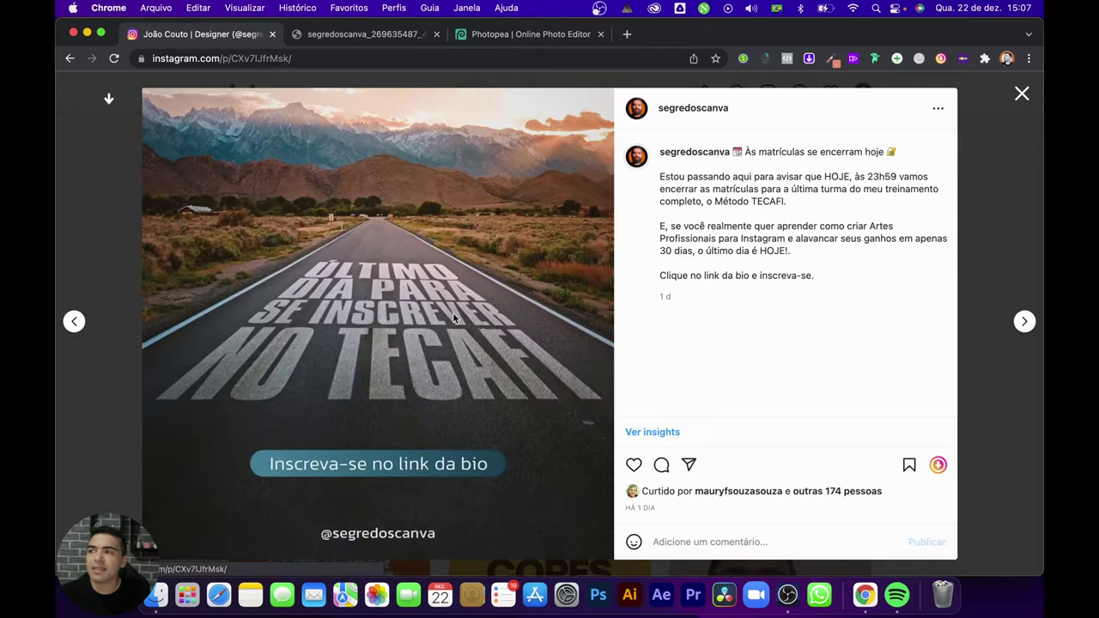
Step: Search Google for "freepik" in a new browser tab and open the Freepik website
{"action": "left_click", "coordinate": [628, 35]}
{"action": "type", "text": "freepik"}
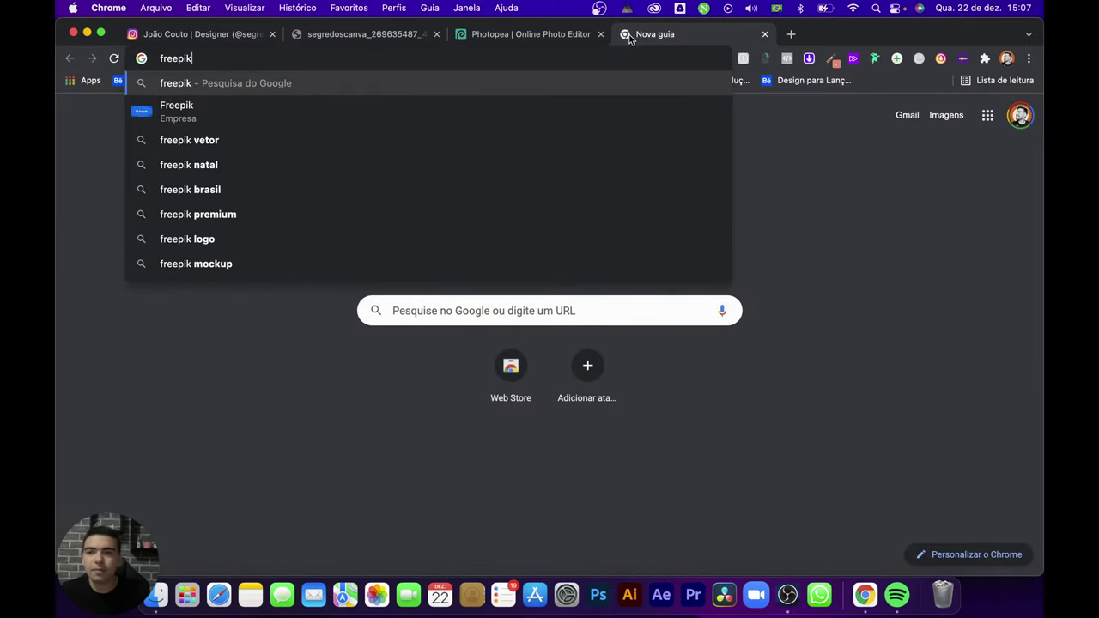
{"action": "key", "text": "Return"}
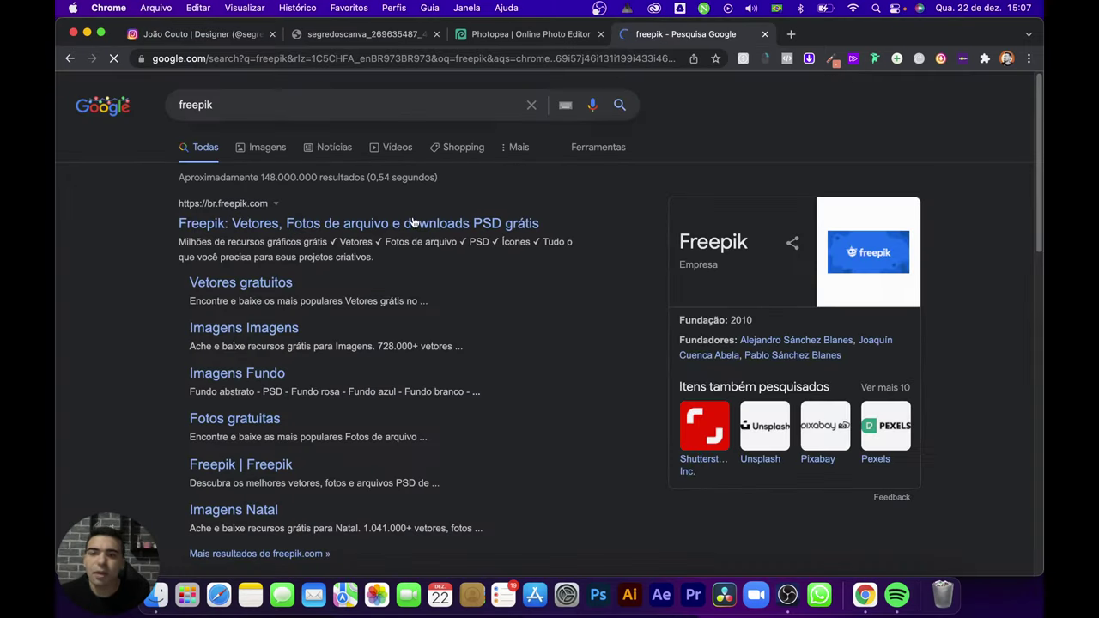
{"action": "left_click", "coordinate": [326, 226]}
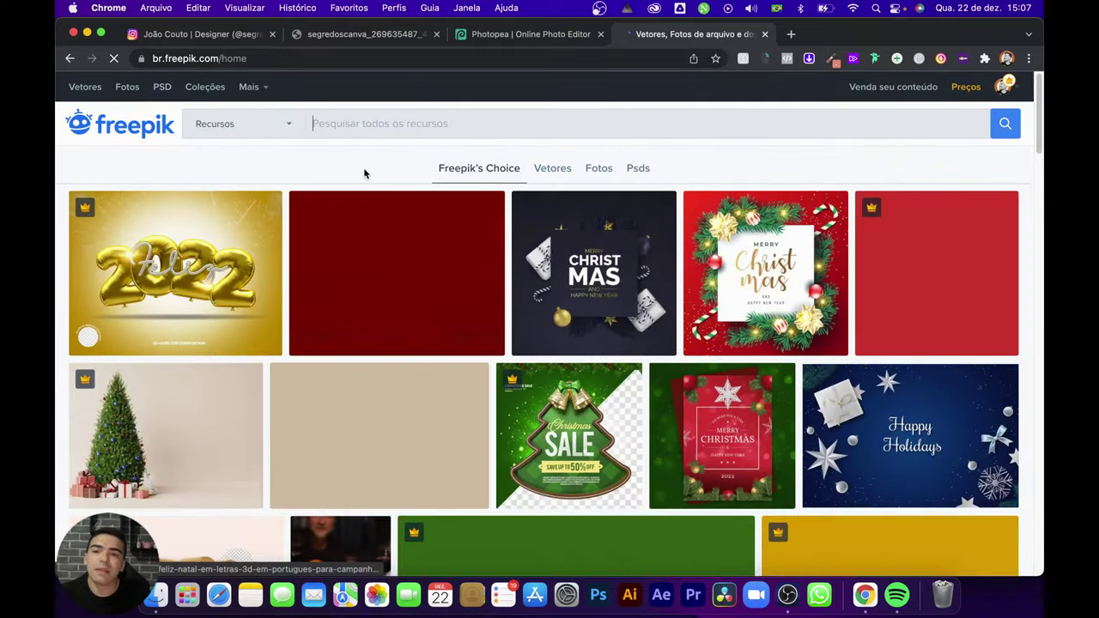
Step: Search Freepik for "estrada" and download the photo of the straight desert road with mountains at sunset
{"action": "left_click", "coordinate": [375, 122]}
{"action": "type", "text": "estrada"}
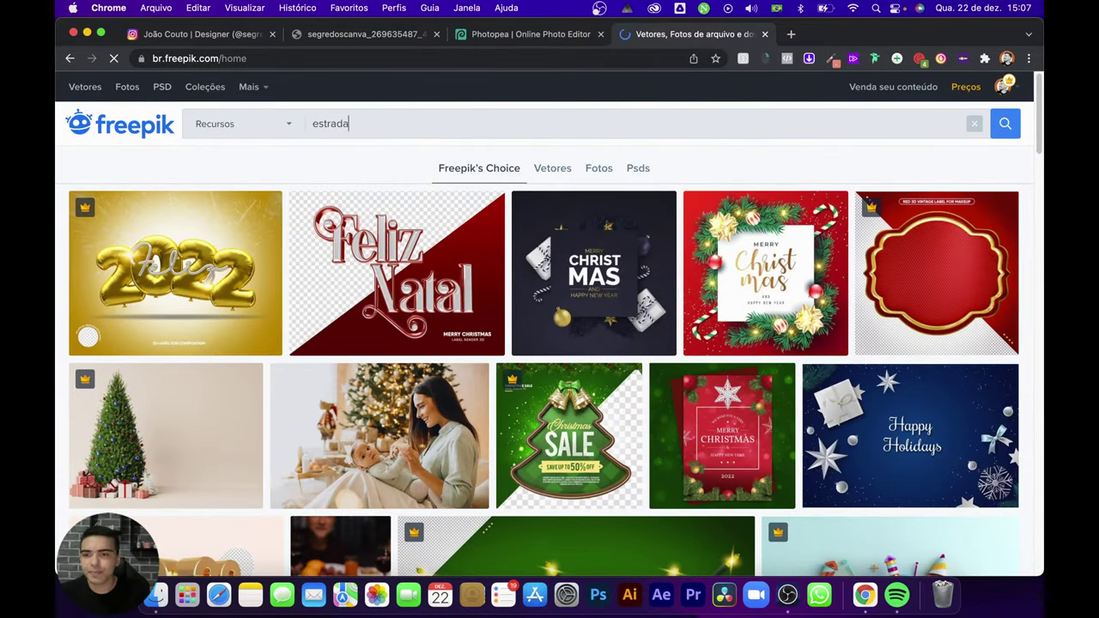
{"action": "key", "text": "Return"}
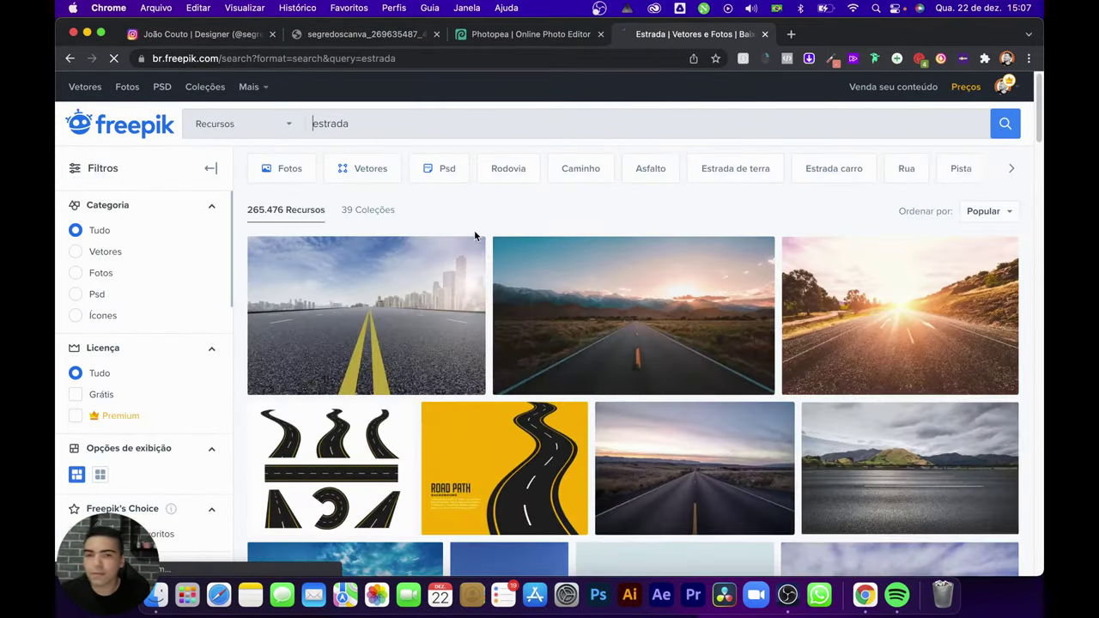
{"action": "left_click", "coordinate": [649, 335]}
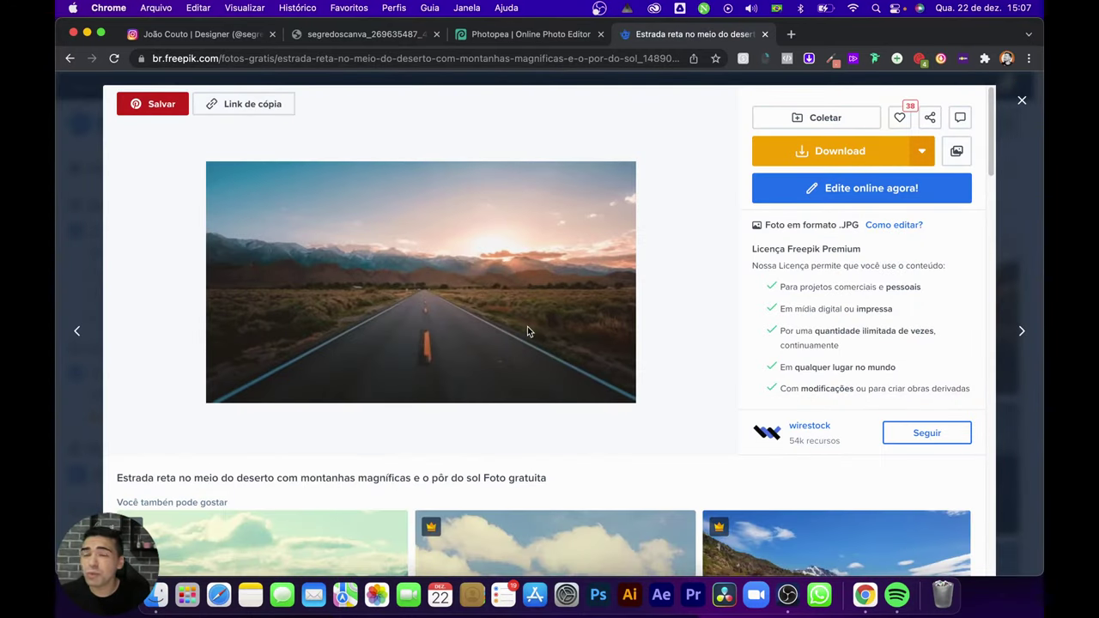
{"action": "left_click", "coordinate": [801, 160]}
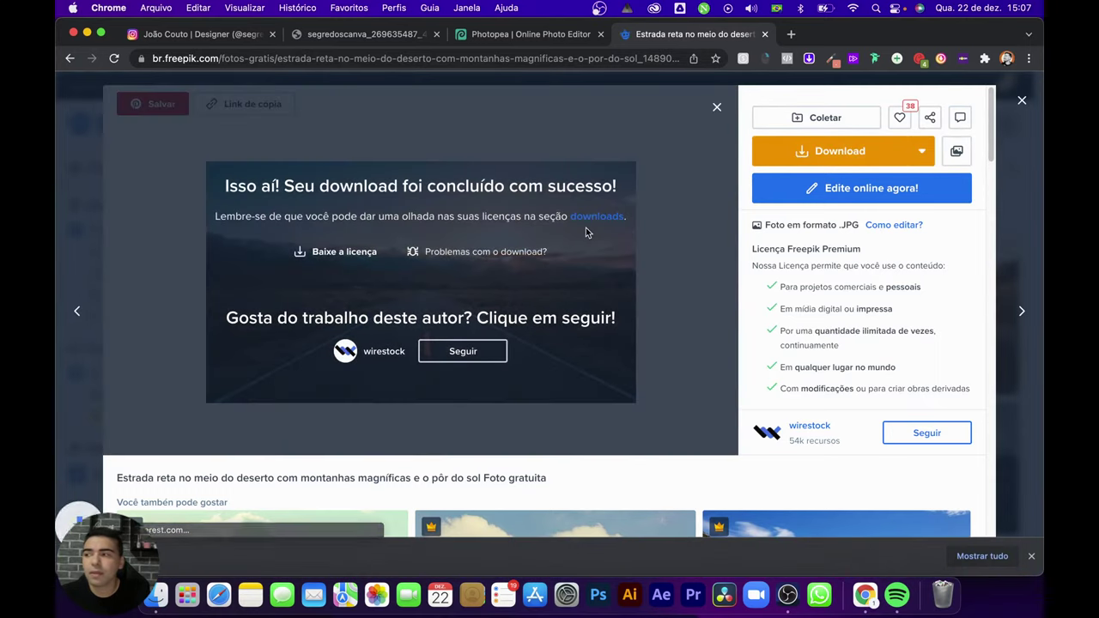
Step: Return to the Photopea project and place the downloaded road photo on the canvas as a new layer
{"action": "left_click", "coordinate": [489, 37]}
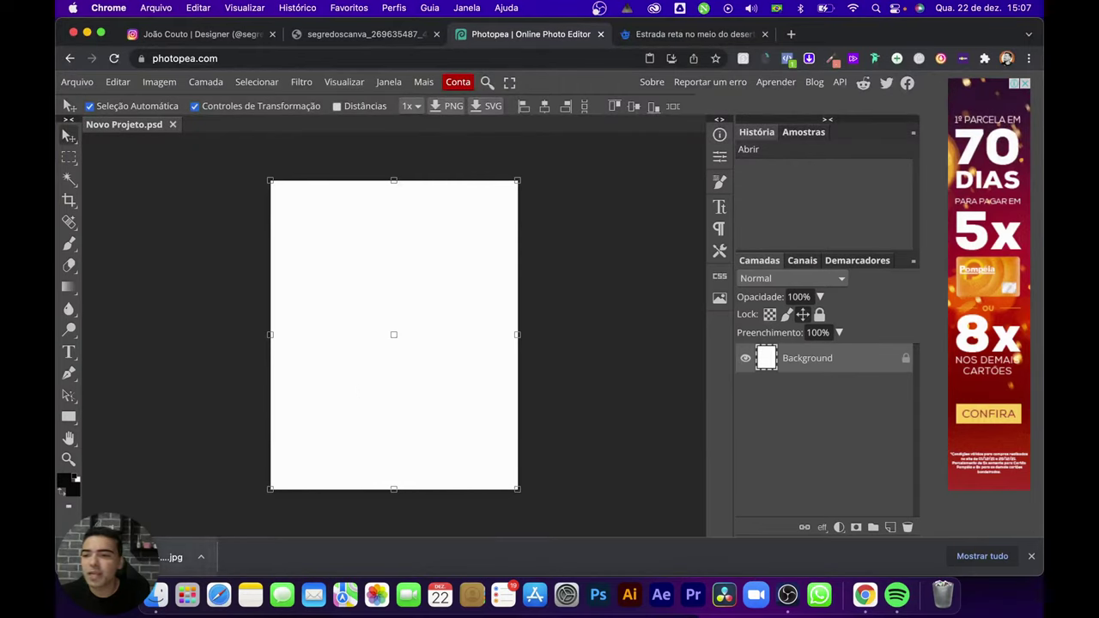
{"action": "left_click_drag", "start_coordinate": [177, 558], "coordinate": [387, 280]}
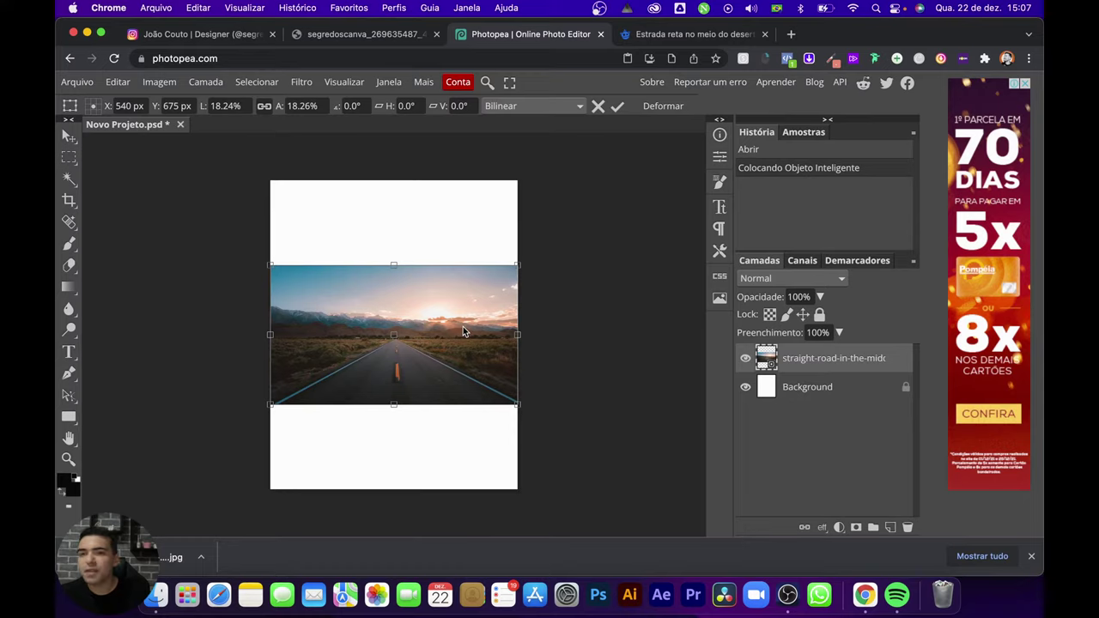
{"action": "key", "text": "Return"}
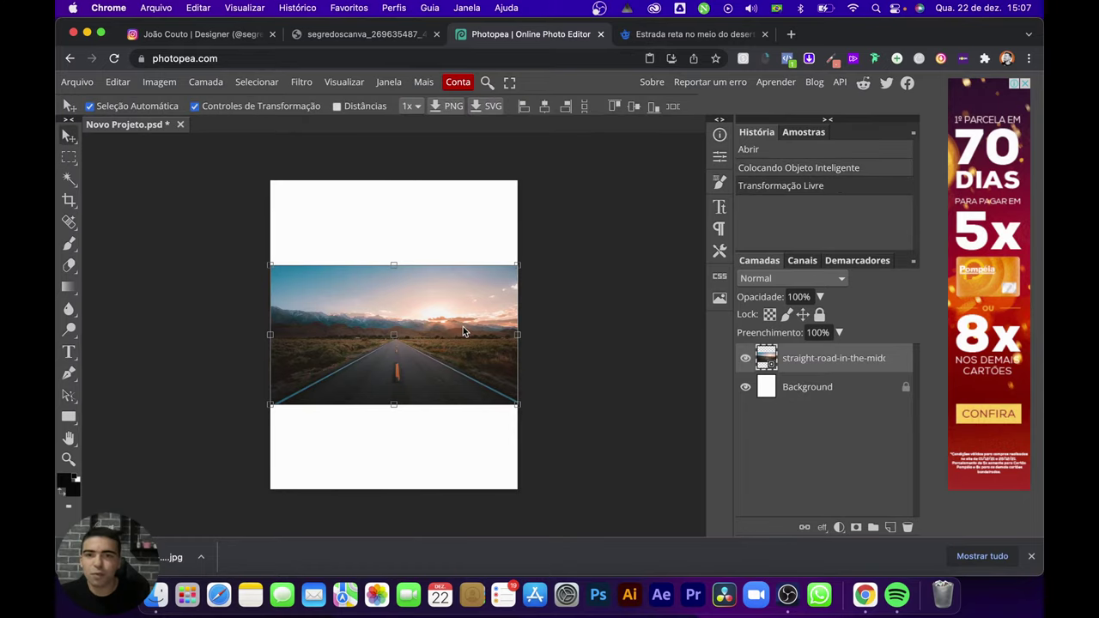
Step: Toggle the transform controls (Controles de Transformação) off and back on for the road photo
{"action": "left_click", "coordinate": [195, 106]}
{"action": "left_click", "coordinate": [195, 107]}
{"action": "left_click", "coordinate": [195, 106]}
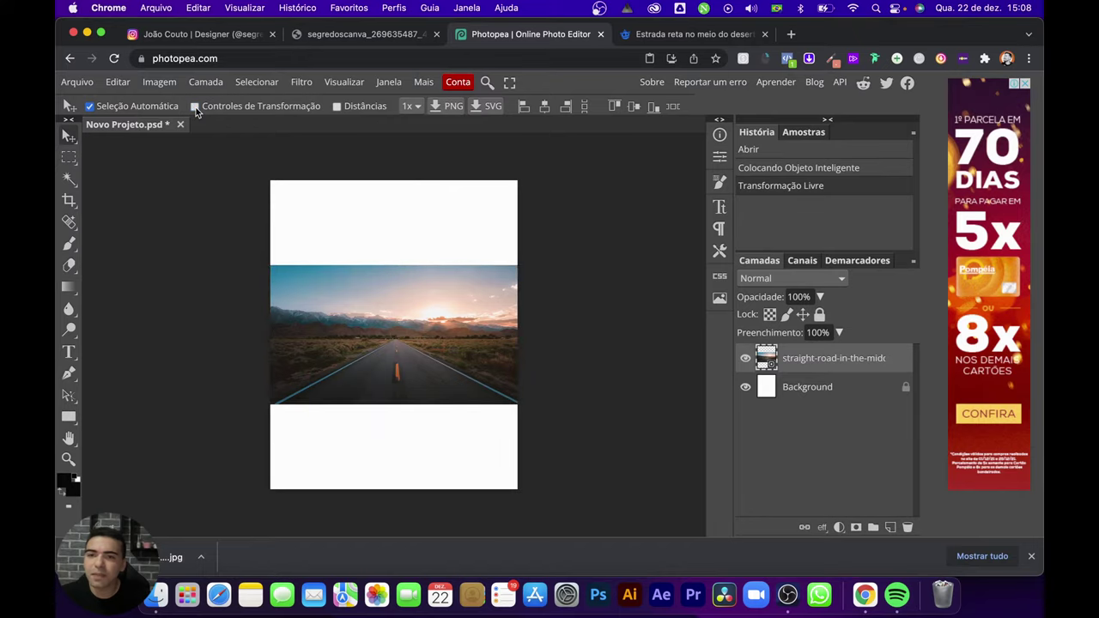
{"action": "left_click", "coordinate": [195, 107]}
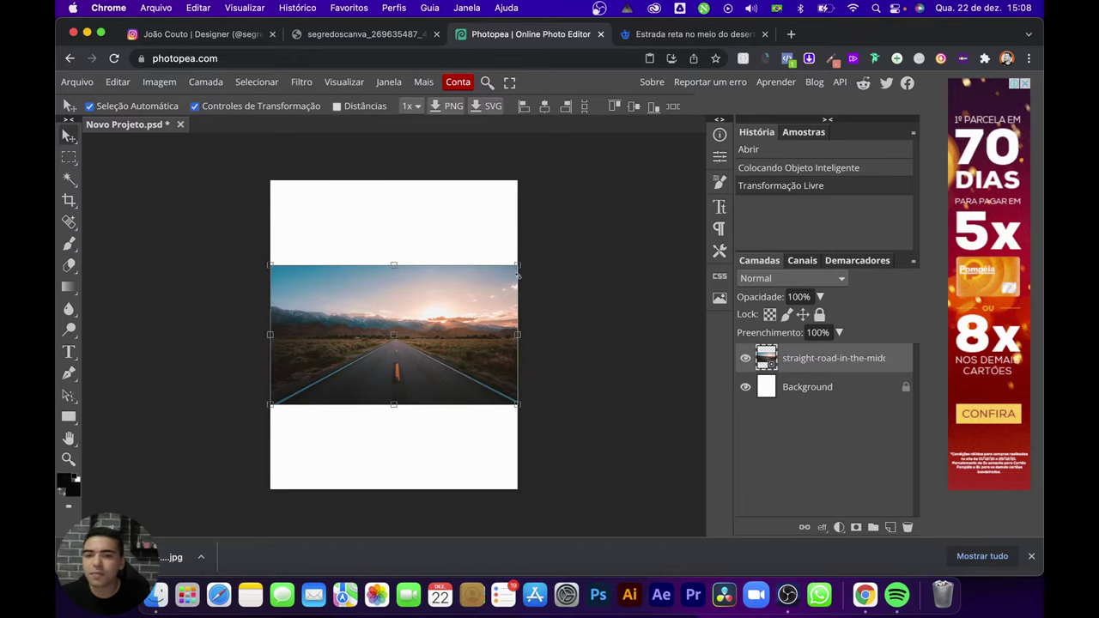
Step: Scale the road photo to about 52% and shift it up to about Y 564 px, covering the whole canvas
{"action": "scroll", "coordinate": [522, 271], "scroll_direction": "left", "scroll_amount": 1}
{"action": "scroll", "coordinate": [524, 273], "scroll_direction": "up", "scroll_amount": 8}
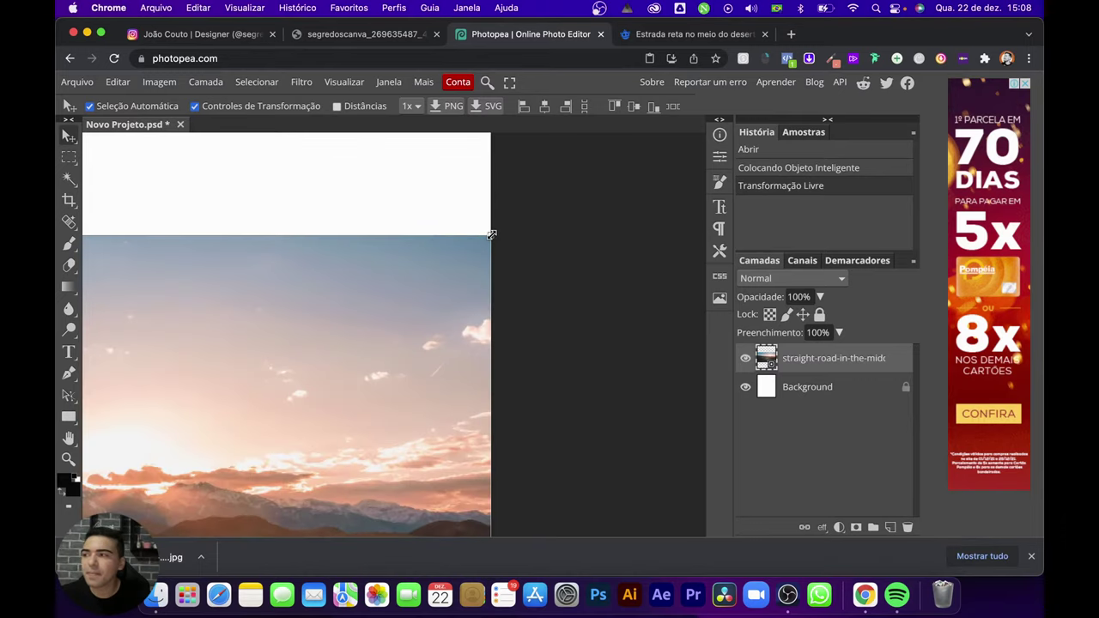
{"action": "scroll", "coordinate": [490, 237], "scroll_direction": "down", "scroll_amount": 5}
{"action": "scroll", "coordinate": [488, 241], "scroll_direction": "down", "scroll_amount": 3}
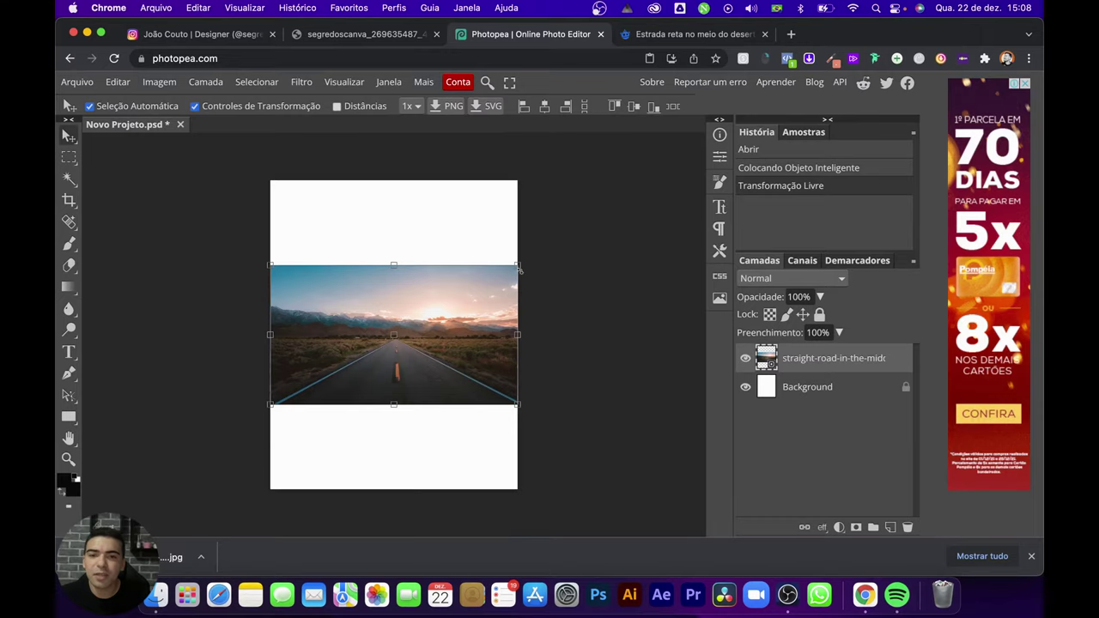
{"action": "left_click_drag", "start_coordinate": [517, 266], "coordinate": [683, 143]}
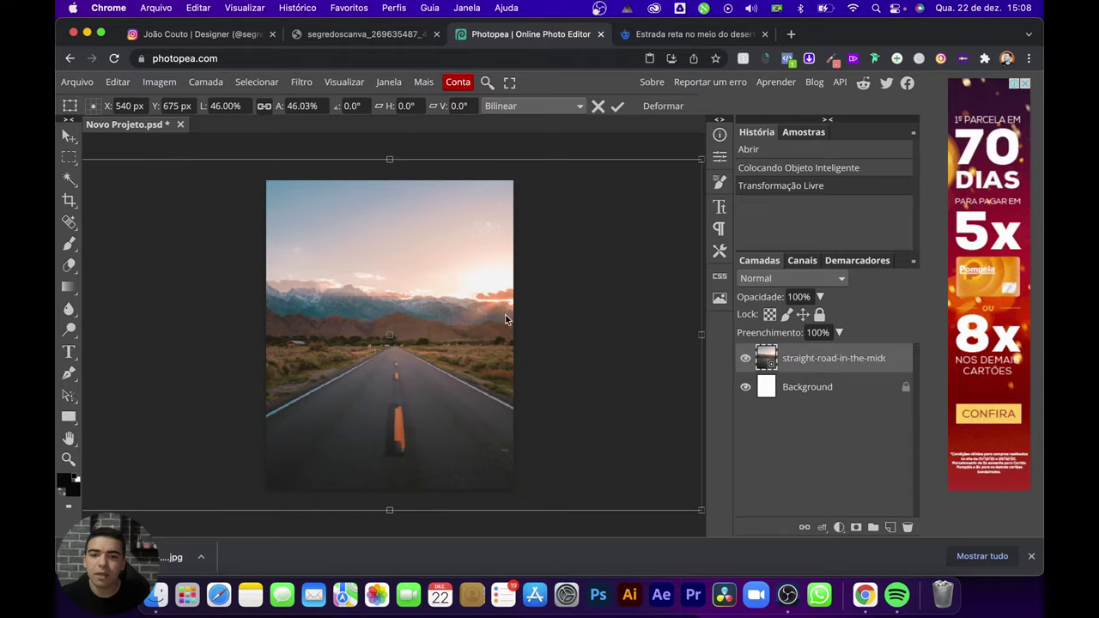
{"action": "key", "text": "super+minus"}
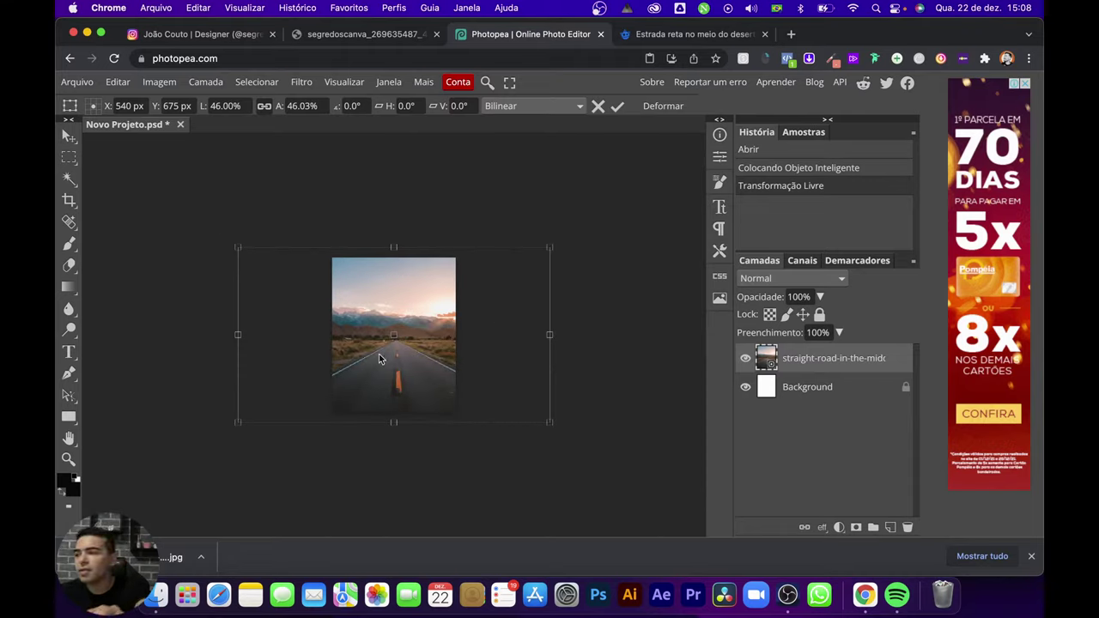
{"action": "scroll", "coordinate": [378, 359], "scroll_direction": "down", "scroll_amount": 3}
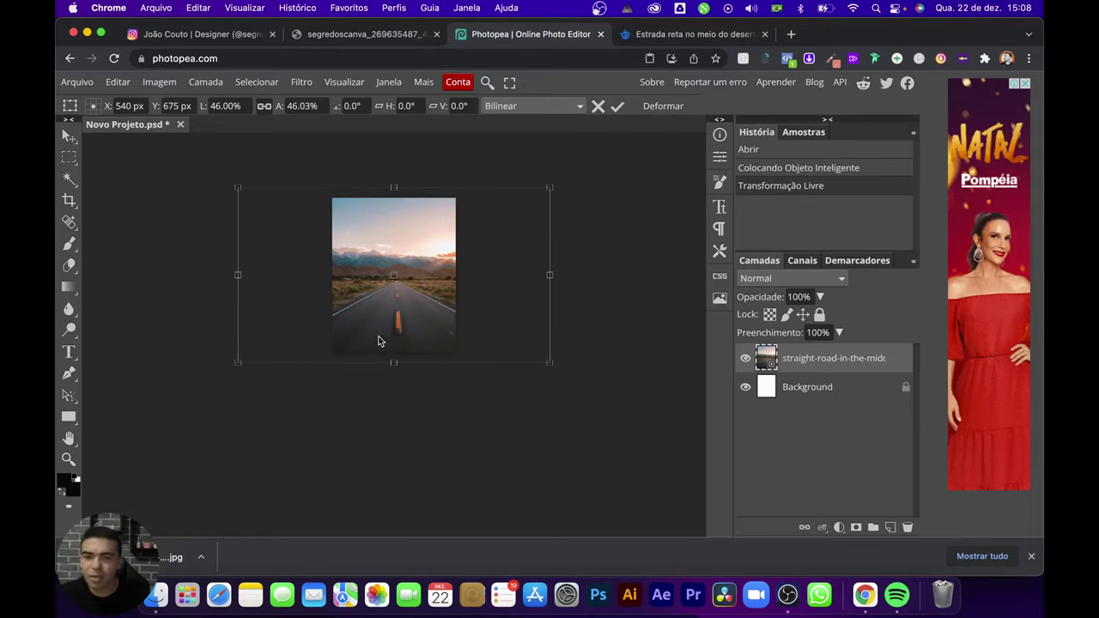
{"action": "scroll", "coordinate": [378, 304], "scroll_direction": "up", "scroll_amount": 2}
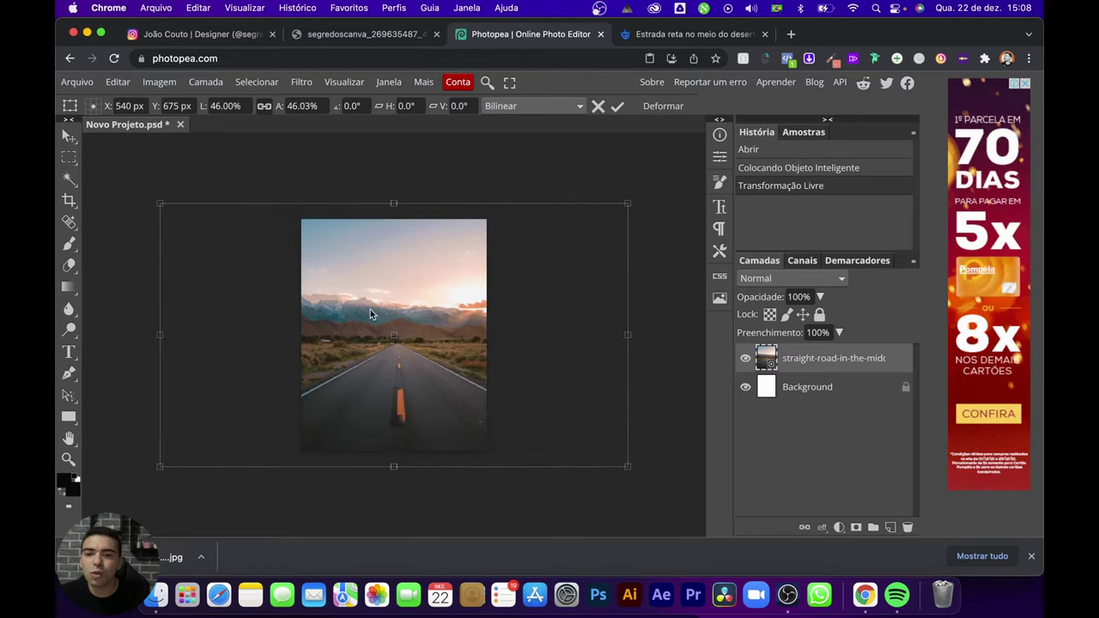
{"action": "left_click_drag", "start_coordinate": [160, 204], "coordinate": [127, 185]}
{"action": "left_click_drag", "start_coordinate": [359, 381], "coordinate": [359, 364]}
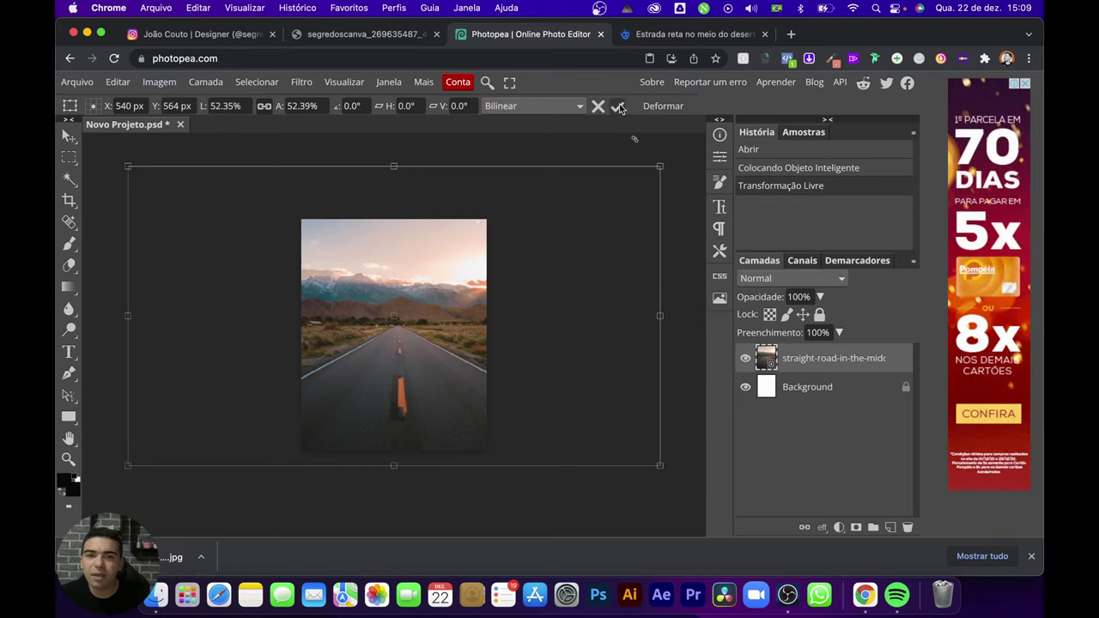
{"action": "key", "text": "Return"}
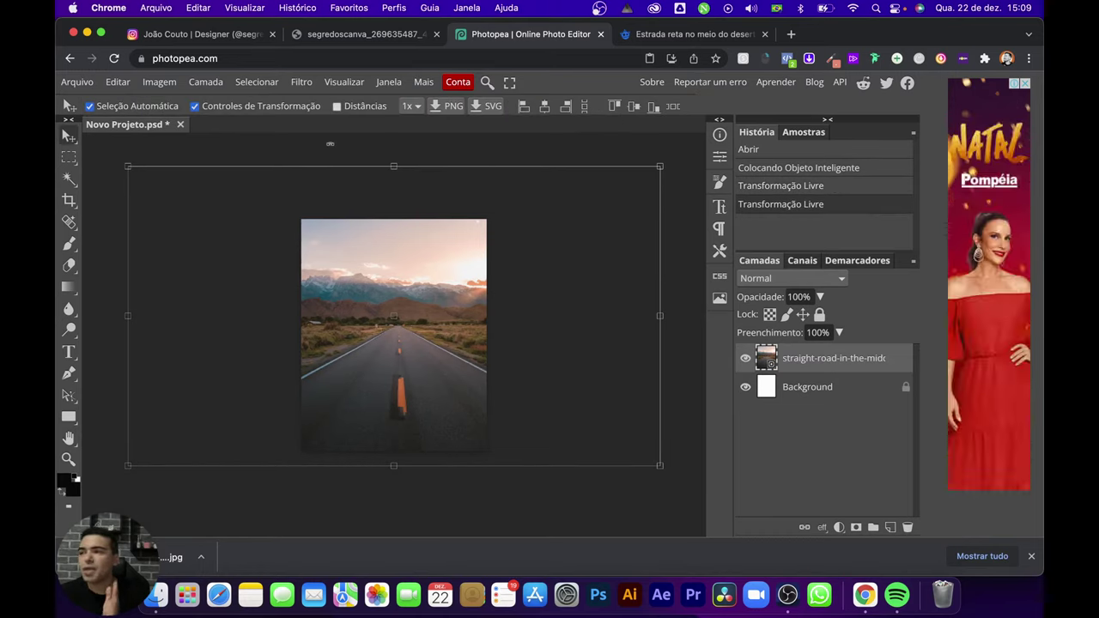
Step: Show the rulers and add a vertical and a horizontal guide through the canvas centre
{"action": "scroll", "coordinate": [335, 277], "scroll_direction": "left", "scroll_amount": 1}
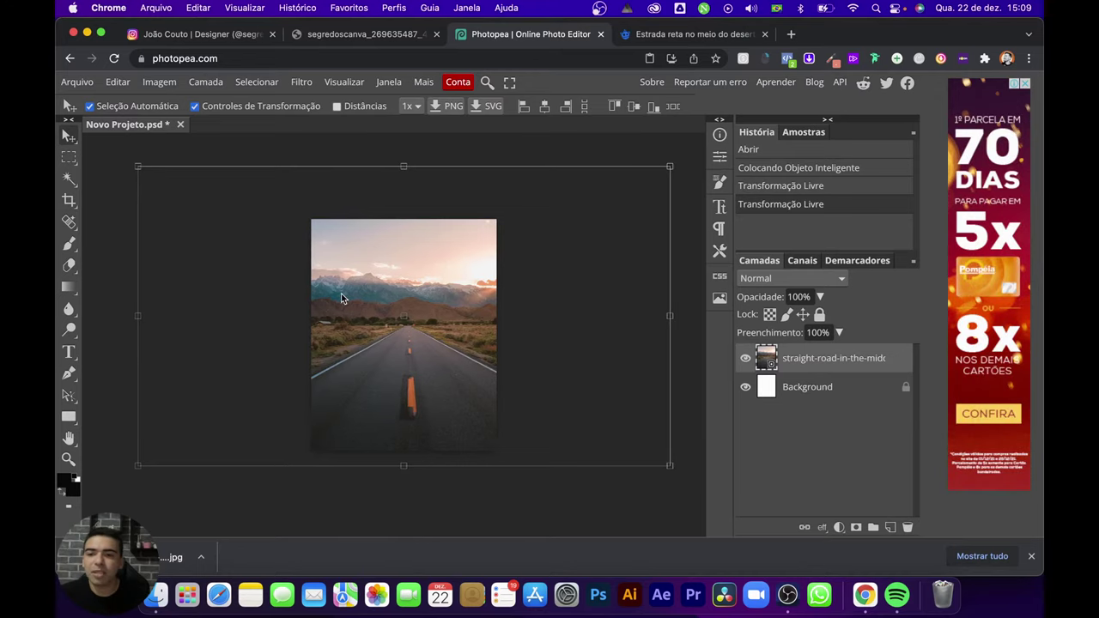
{"action": "scroll", "coordinate": [389, 328], "scroll_direction": "up", "scroll_amount": 2}
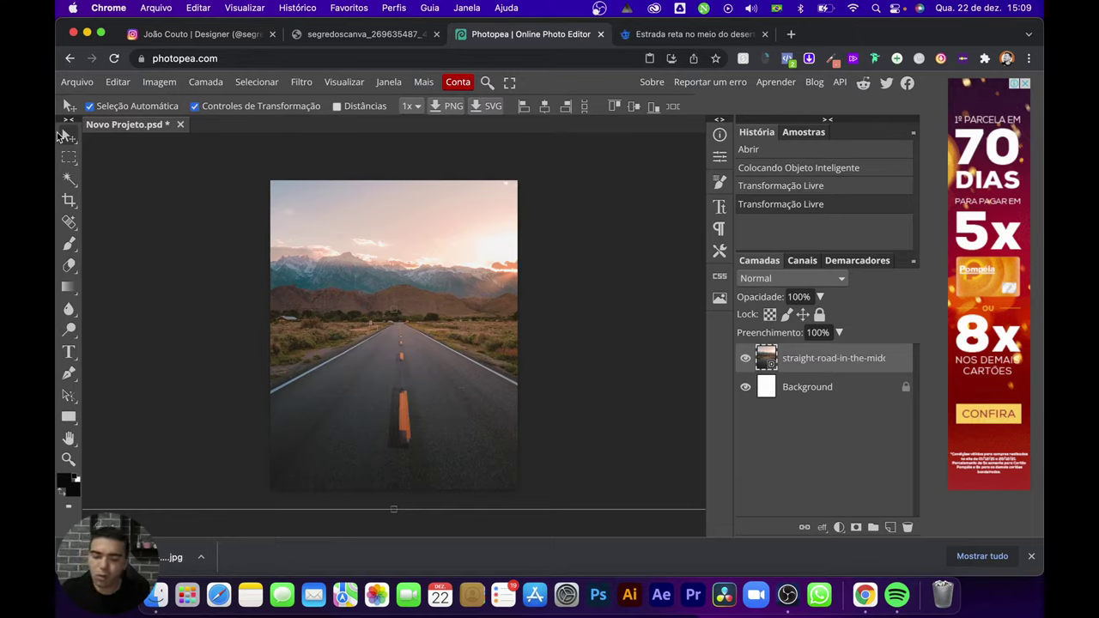
{"action": "key", "text": "ctrl+r"}
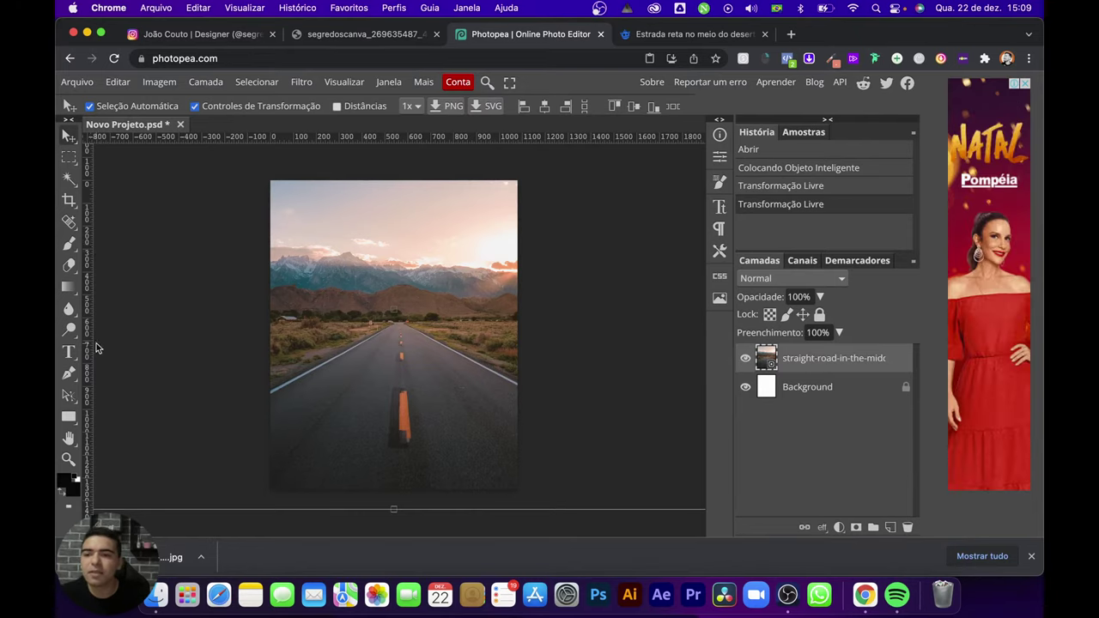
{"action": "left_click_drag", "start_coordinate": [87, 348], "coordinate": [393, 317]}
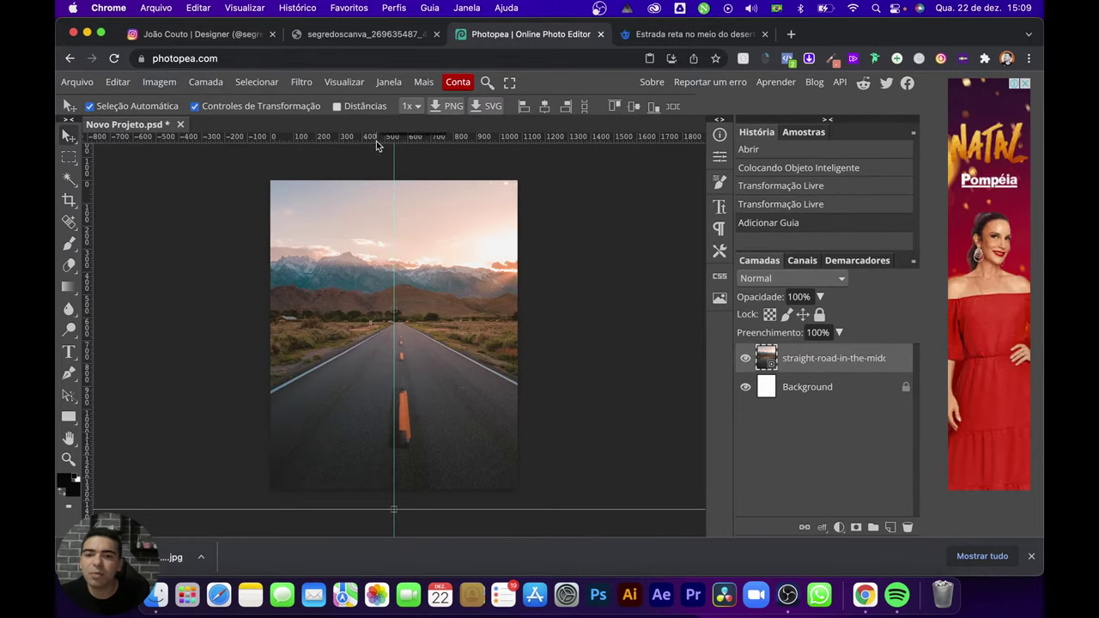
{"action": "left_click_drag", "start_coordinate": [376, 141], "coordinate": [372, 337]}
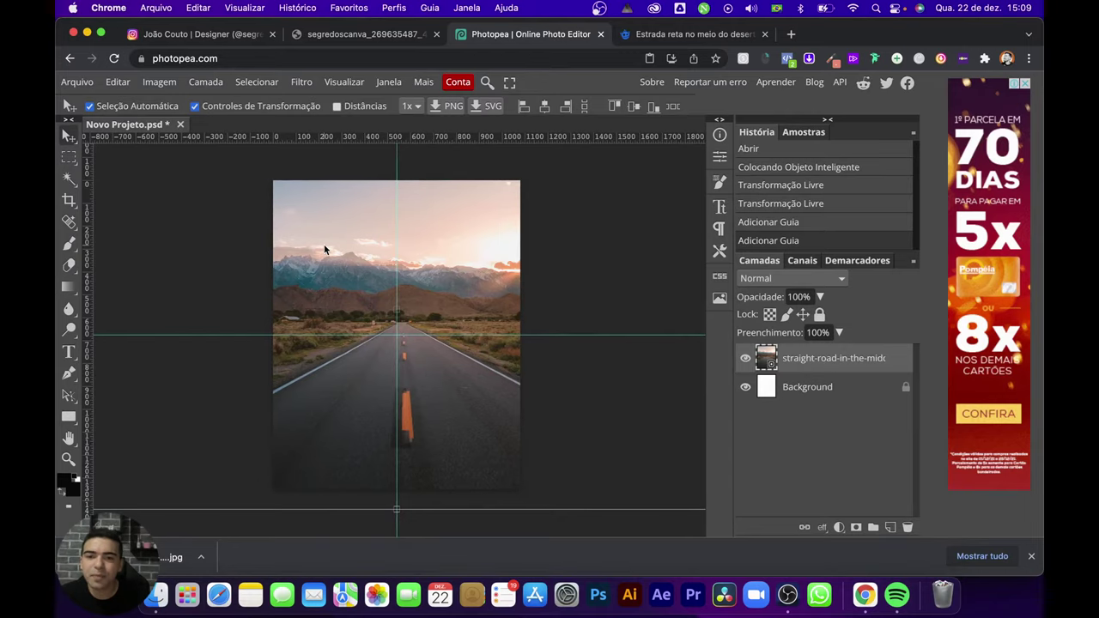
Step: Nudge the road photo slightly and check how the road's vanishing point lines up with the vertical centre guide
{"action": "left_click_drag", "start_coordinate": [324, 244], "coordinate": [326, 245]}
{"action": "scroll", "coordinate": [397, 332], "scroll_direction": "up", "scroll_amount": 10}
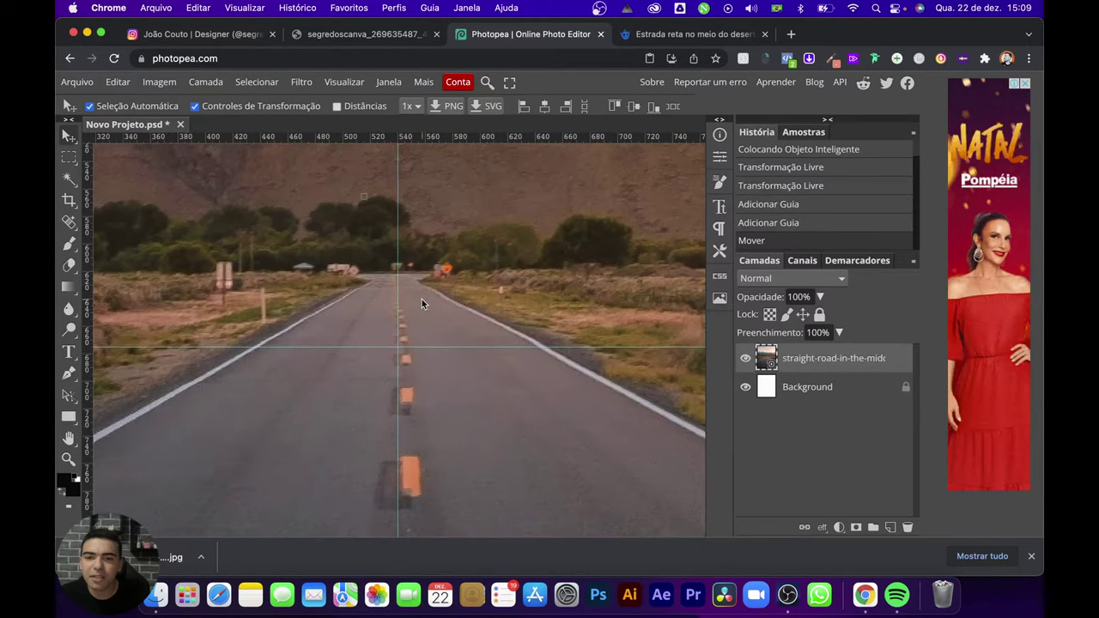
{"action": "scroll", "coordinate": [412, 306], "scroll_direction": "right", "scroll_amount": 2}
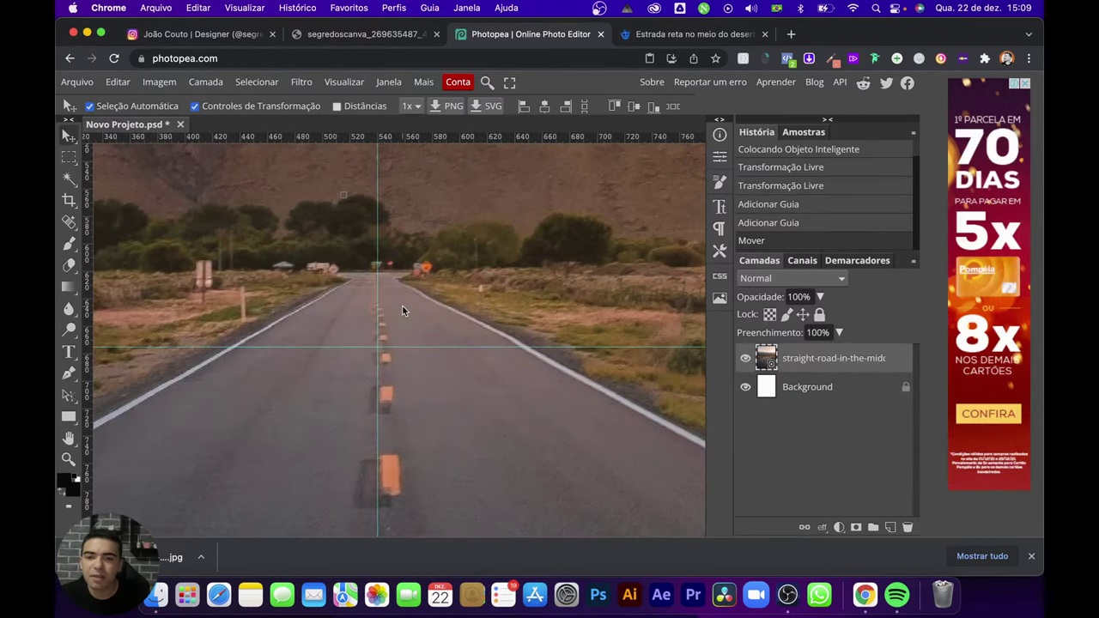
{"action": "scroll", "coordinate": [376, 320], "scroll_direction": "right", "scroll_amount": 1}
{"action": "scroll", "coordinate": [375, 320], "scroll_direction": "down", "scroll_amount": 5}
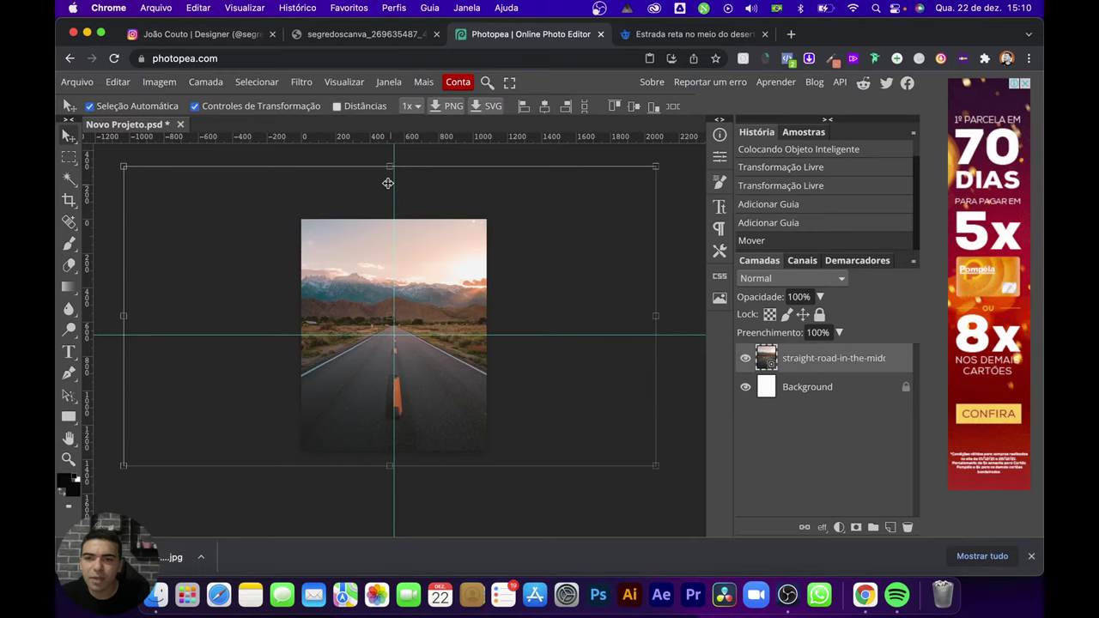
Step: Hide the guides (Guias) on the canvas
{"action": "left_click", "coordinate": [344, 81]}
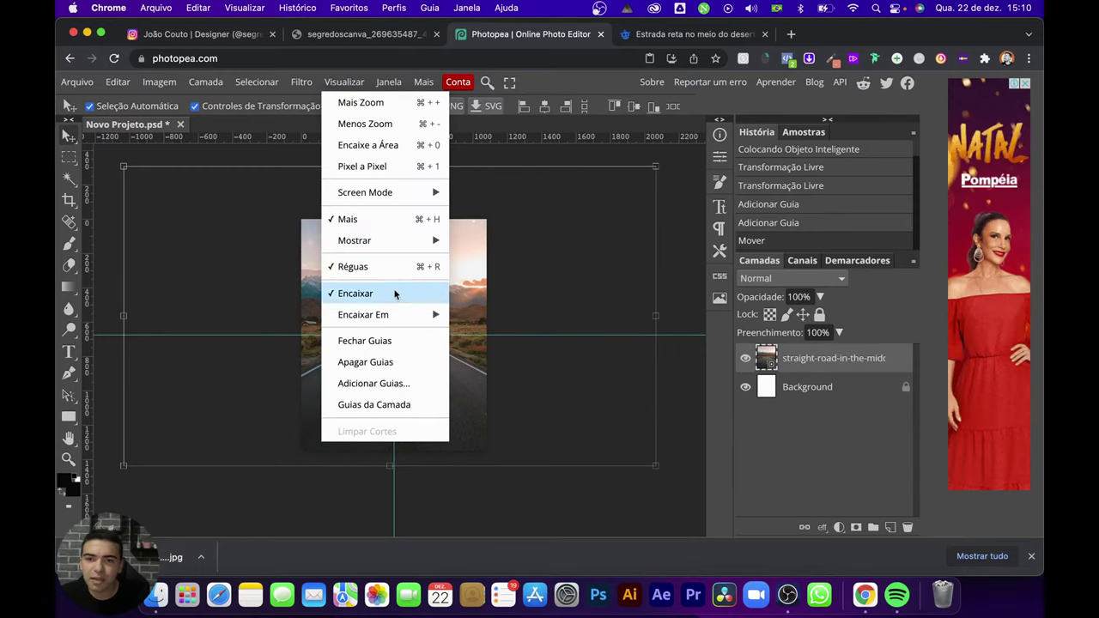
{"action": "mouse_move", "coordinate": [410, 241]}
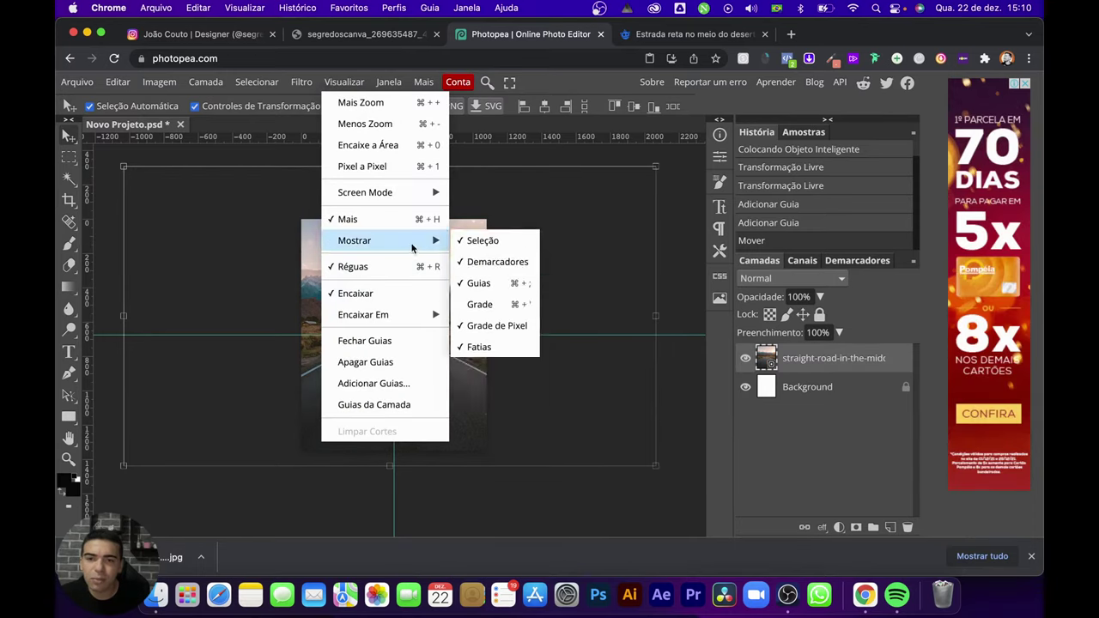
{"action": "left_click", "coordinate": [498, 282]}
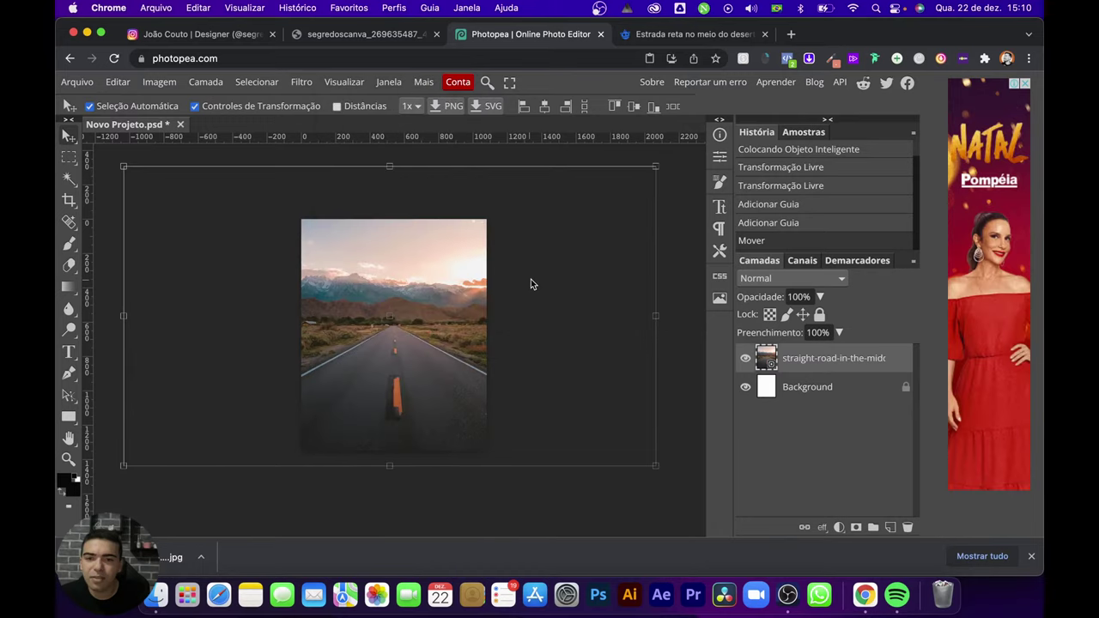
Step: Examine the orange centre stripes on the asphalt and compare the road surface with the reference design
{"action": "scroll", "coordinate": [395, 411], "scroll_direction": "up", "scroll_amount": 3}
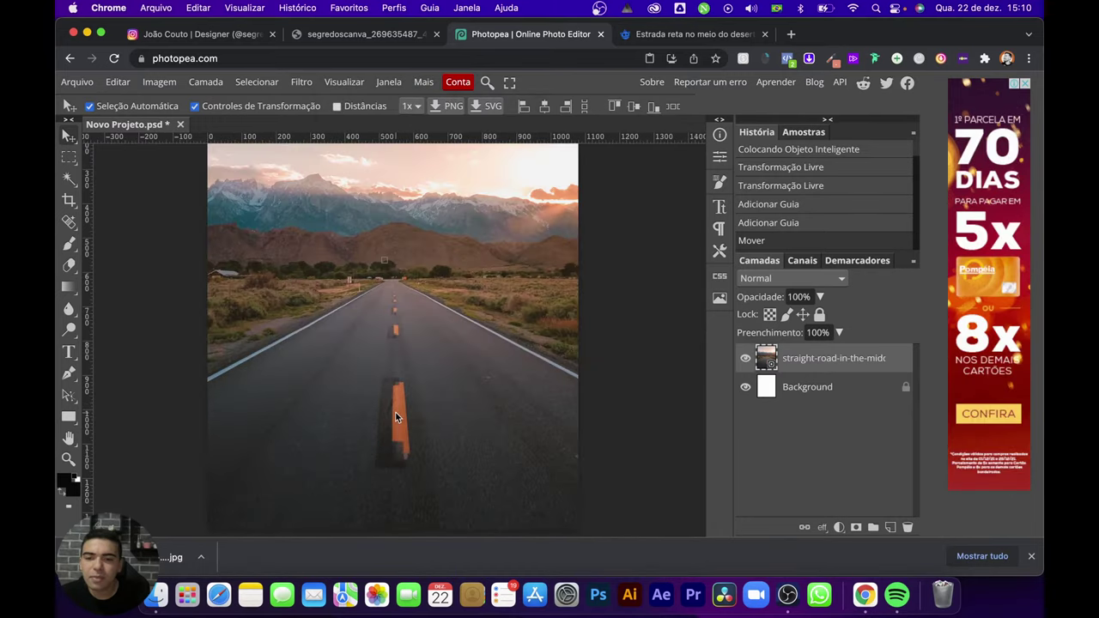
{"action": "scroll", "coordinate": [395, 413], "scroll_direction": "up", "scroll_amount": 5}
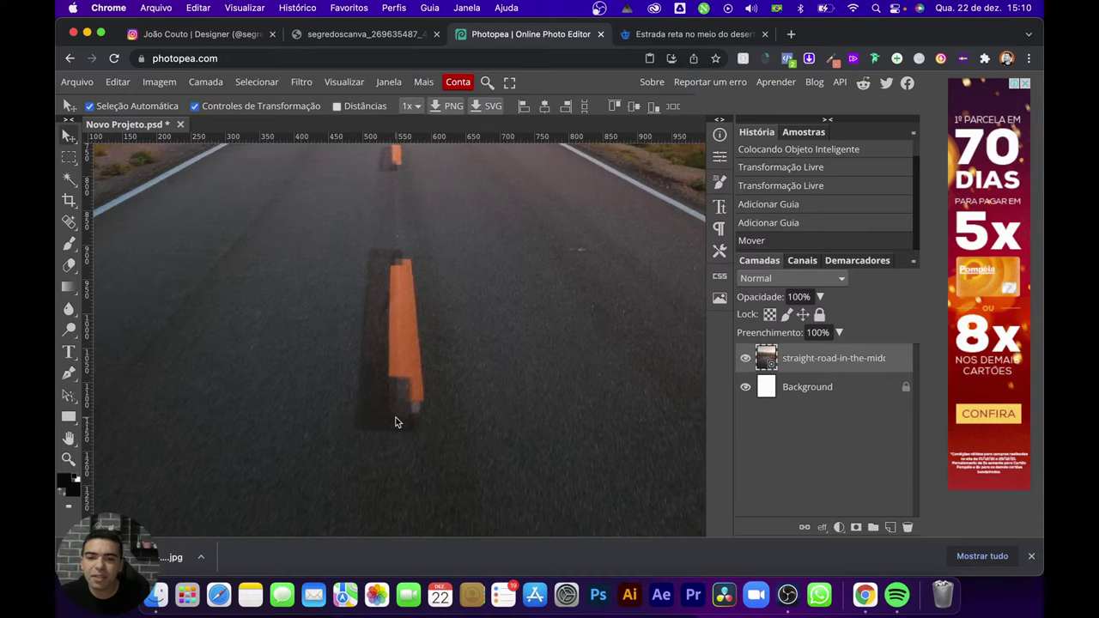
{"action": "scroll", "coordinate": [397, 378], "scroll_direction": "down", "scroll_amount": 3}
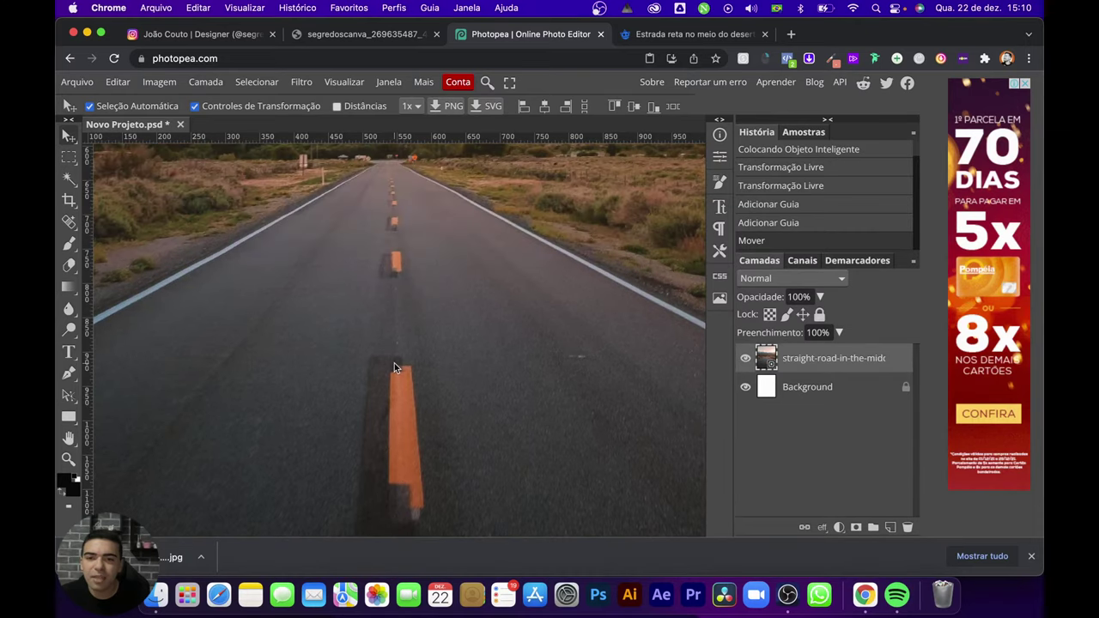
{"action": "scroll", "coordinate": [395, 344], "scroll_direction": "down", "scroll_amount": 2}
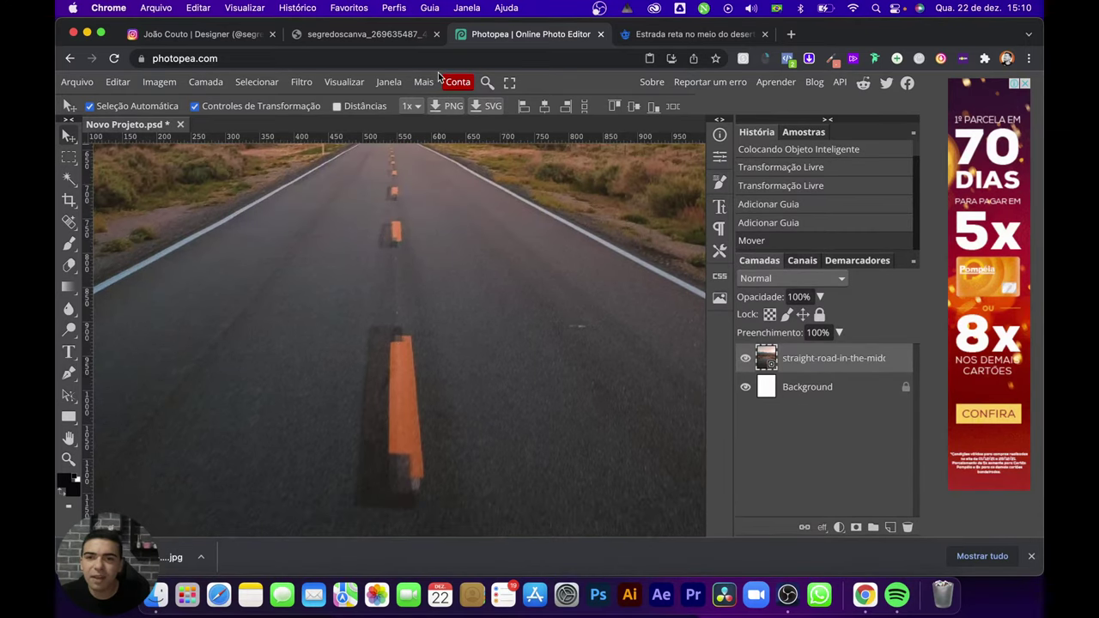
{"action": "key", "text": "ctrl+shift+Tab"}
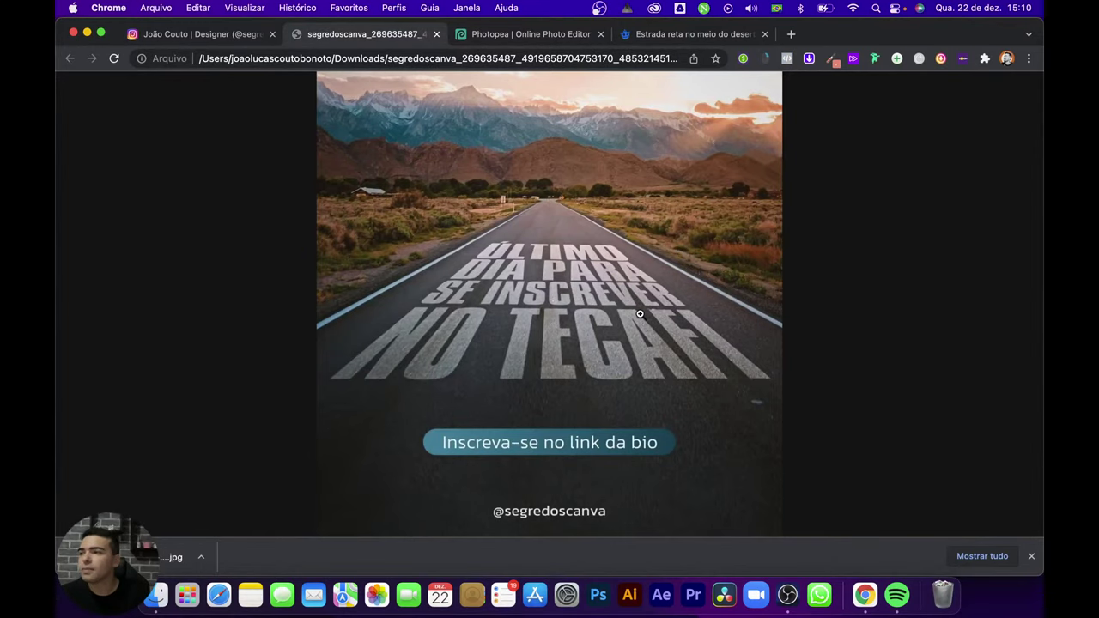
{"action": "key", "text": "ctrl+Tab"}
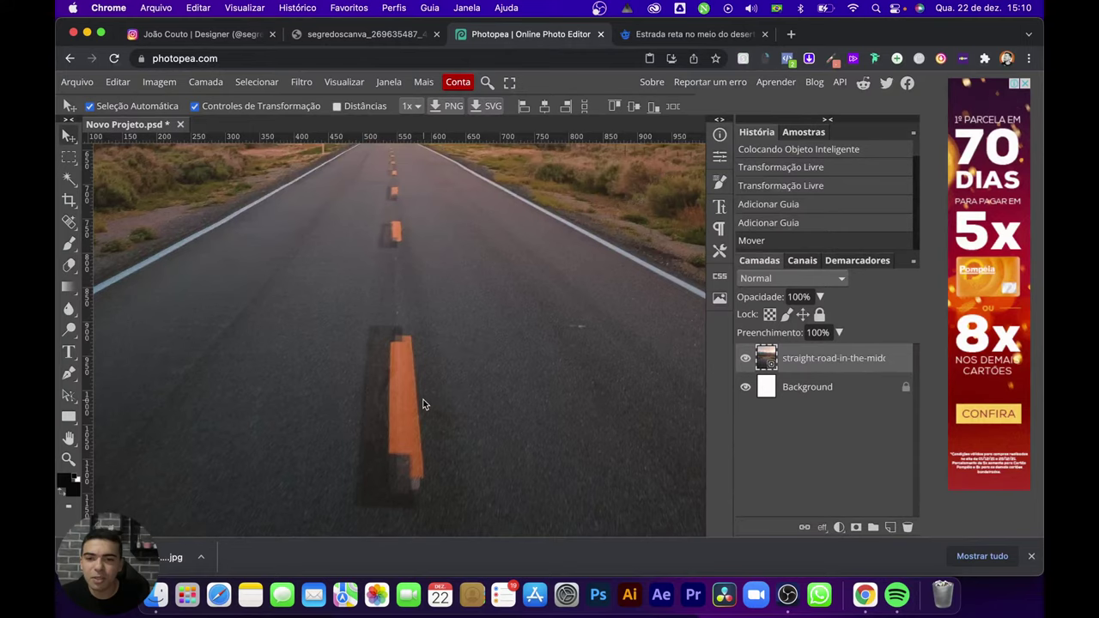
{"action": "scroll", "coordinate": [423, 400], "scroll_direction": "down", "scroll_amount": 3}
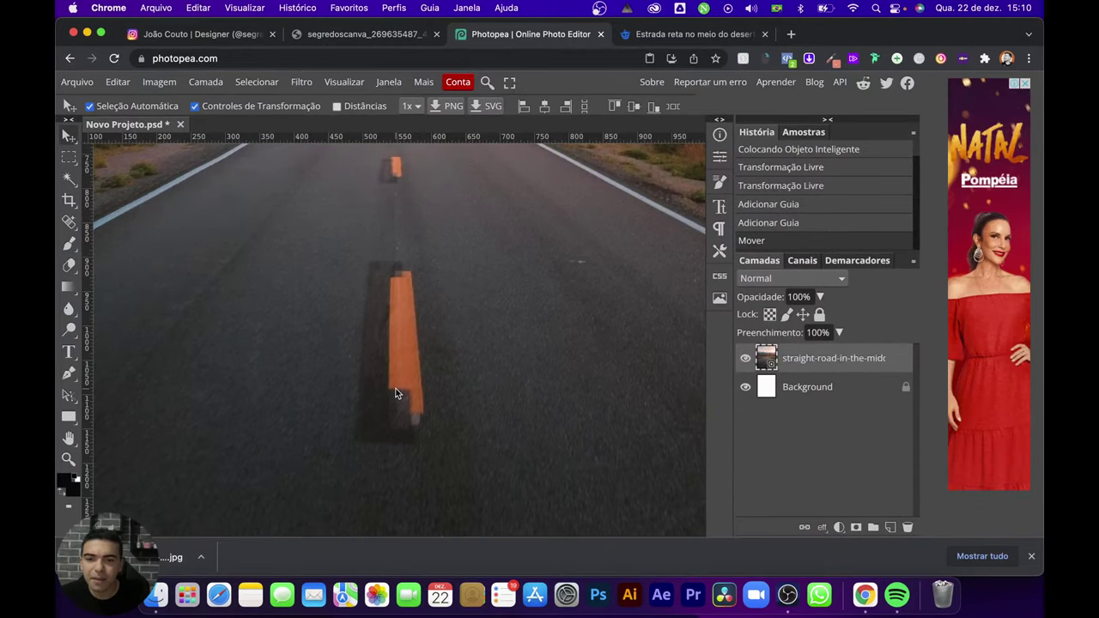
Step: Rasterize (Rasterizar) the road photo's smart object layer
{"action": "key", "text": "super+0"}
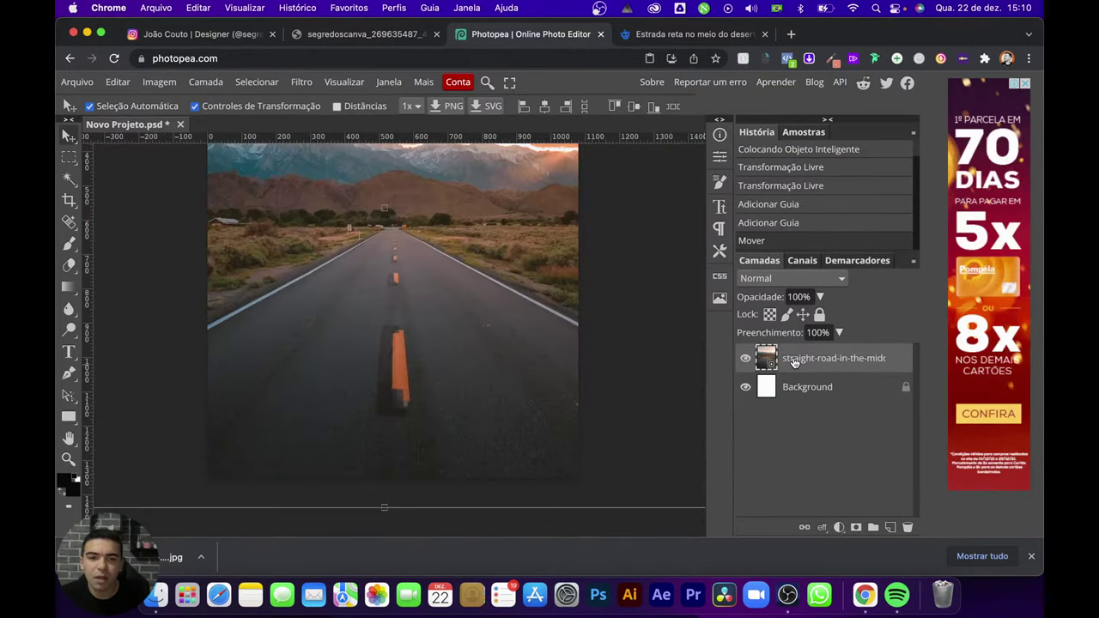
{"action": "right_click", "coordinate": [795, 362]}
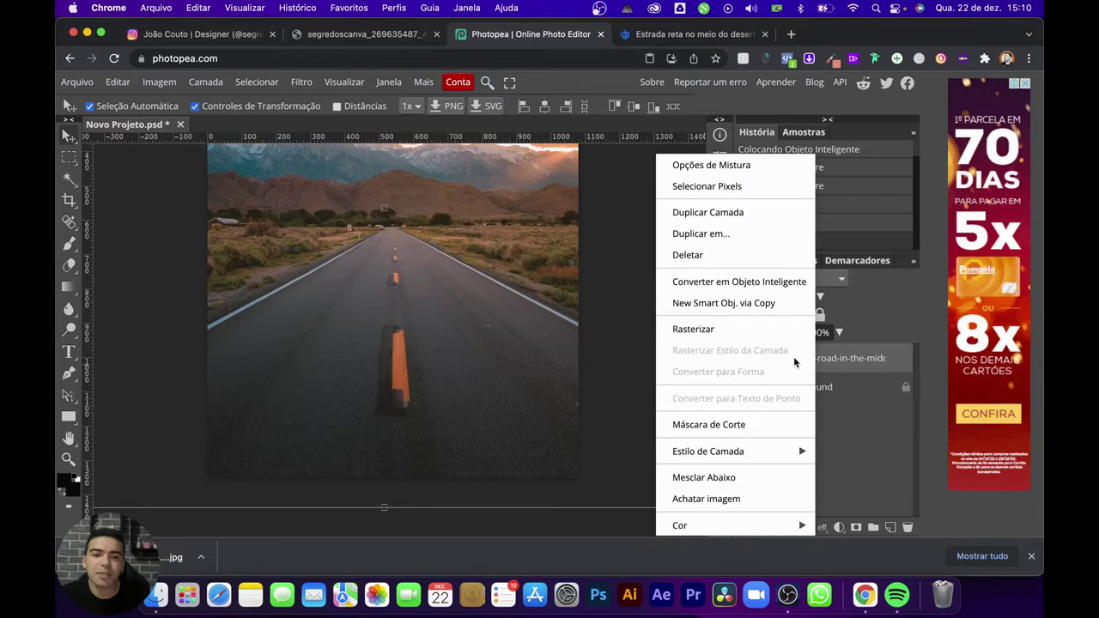
{"action": "left_click", "coordinate": [755, 331]}
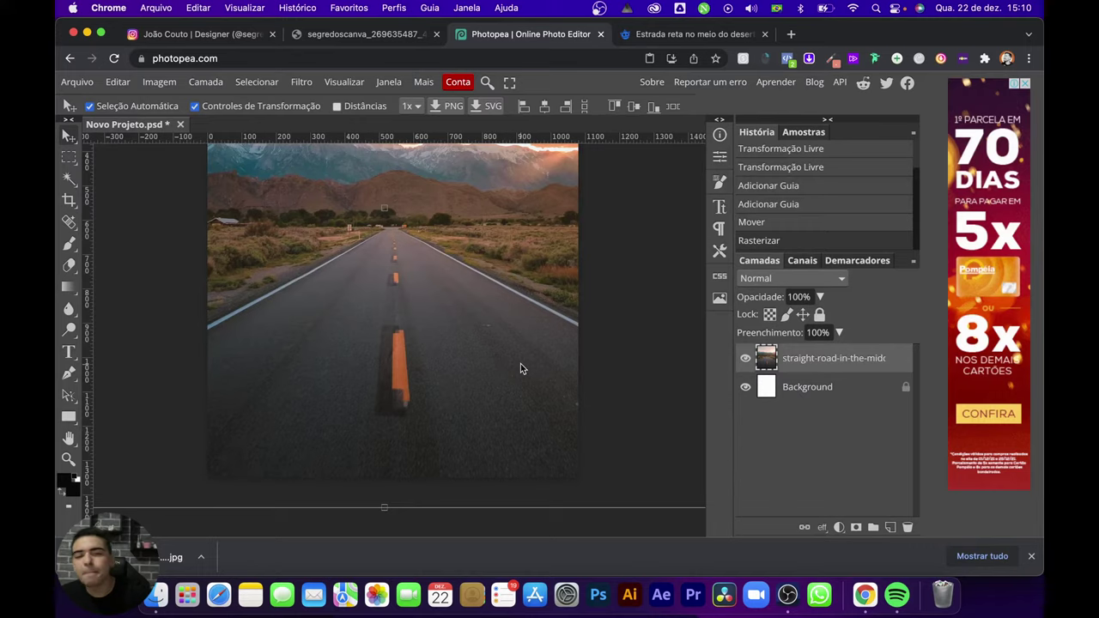
Step: Set up the Spot Healing Brush (Pincel de Cicatrização Localizada) with the Soft Mechanical 24 pixels tip, enlarged to 397 px at 0% hardness
{"action": "left_click", "coordinate": [68, 224]}
{"action": "right_click", "coordinate": [71, 226]}
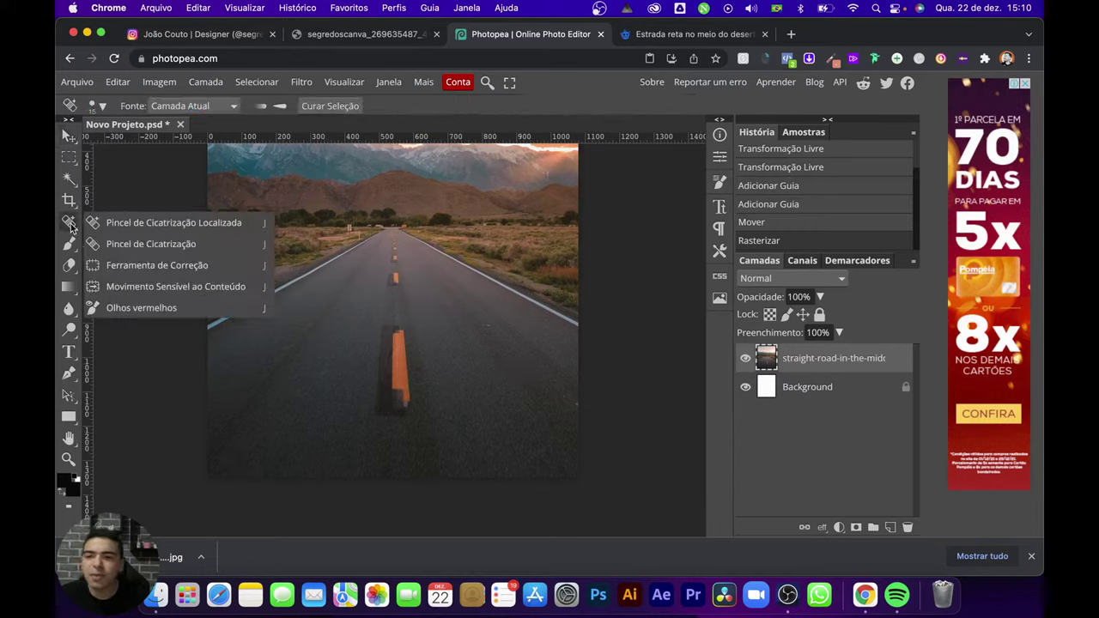
{"action": "left_click", "coordinate": [146, 225]}
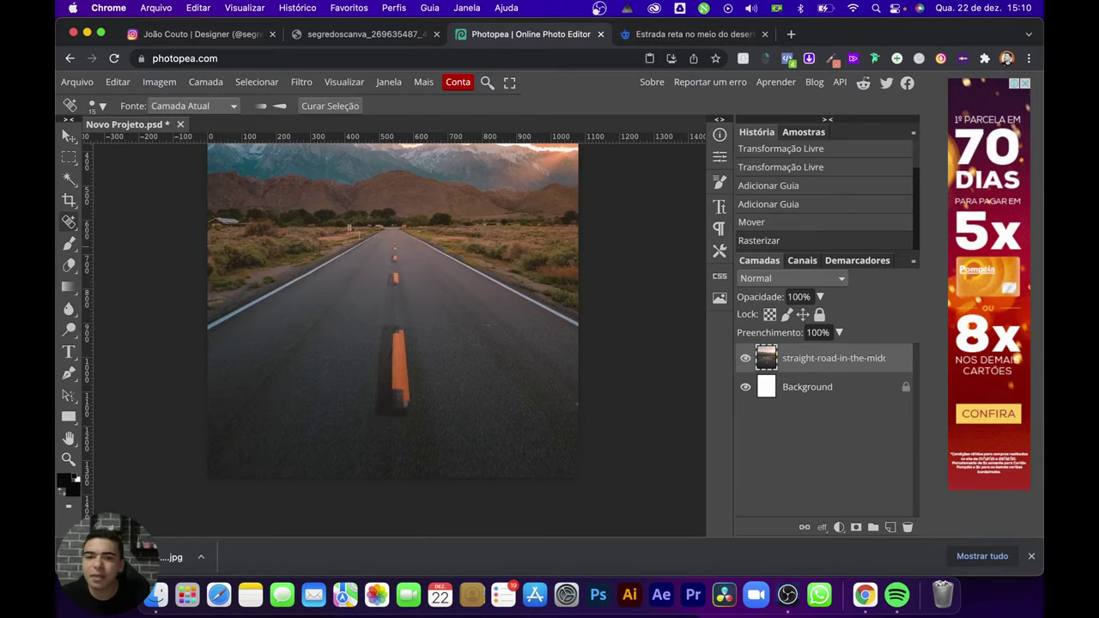
{"action": "right_click", "coordinate": [383, 317]}
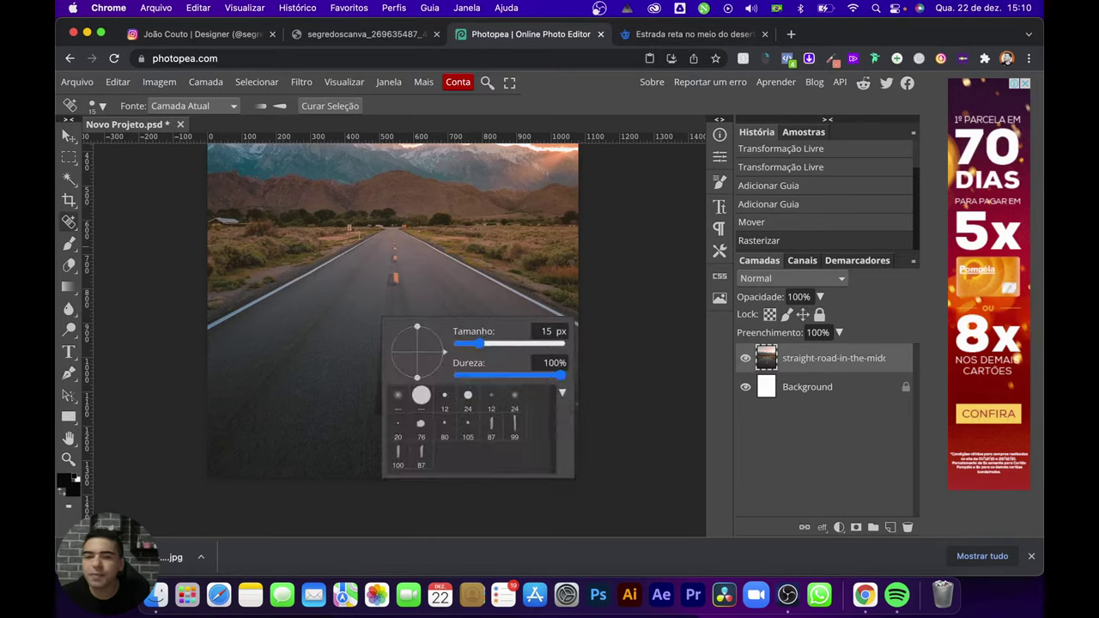
{"action": "left_click_drag", "start_coordinate": [481, 343], "coordinate": [523, 351]}
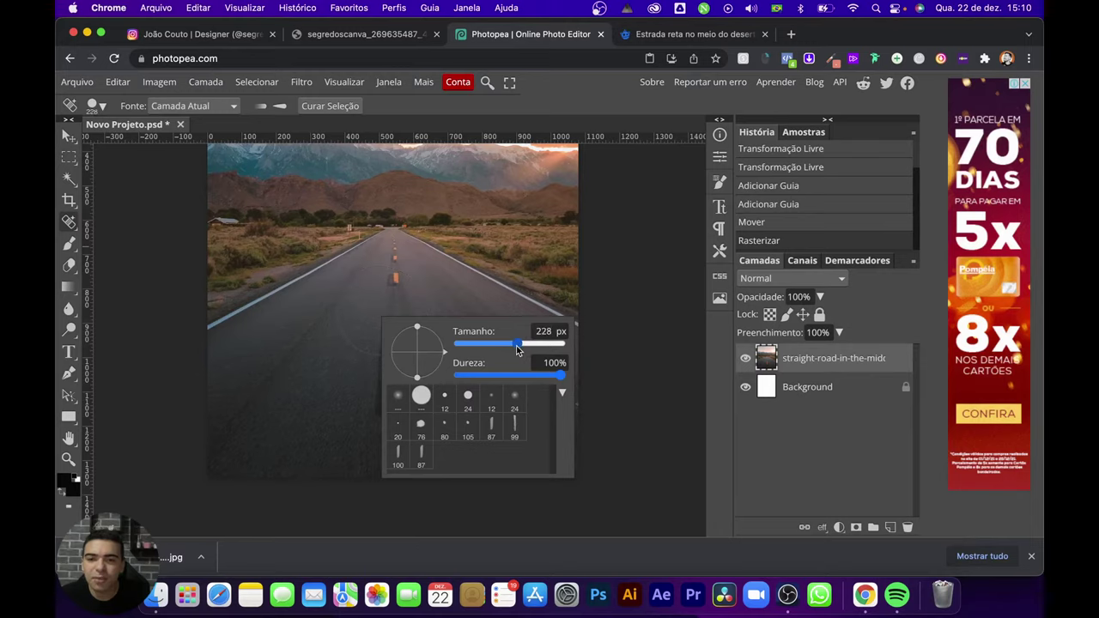
{"action": "left_click_drag", "start_coordinate": [516, 345], "coordinate": [513, 345]}
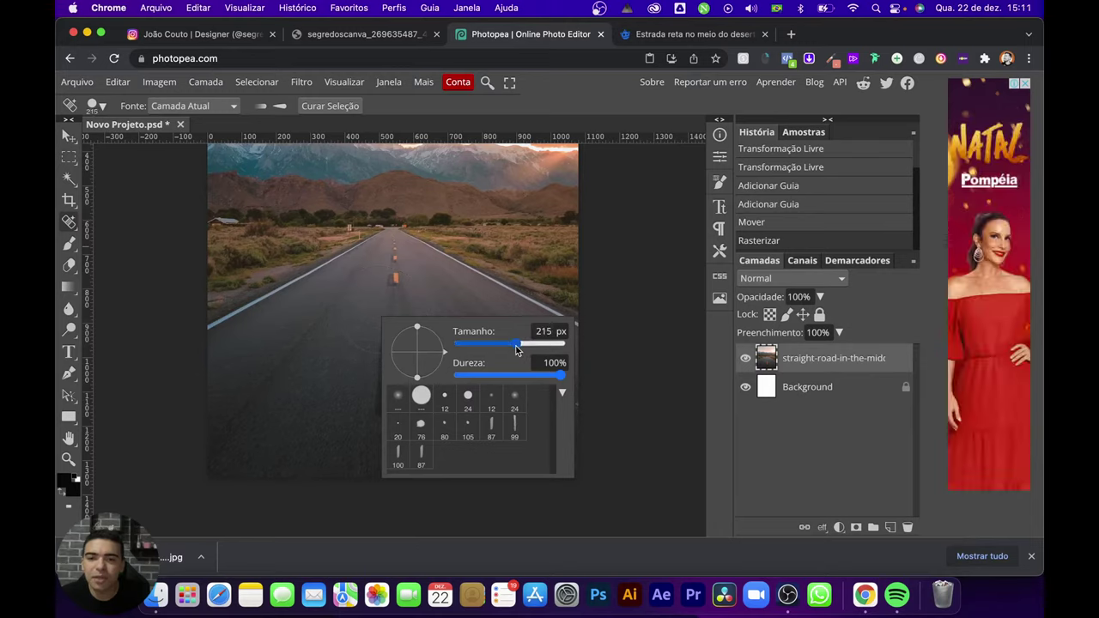
{"action": "left_click", "coordinate": [517, 409]}
{"action": "left_click_drag", "start_coordinate": [499, 346], "coordinate": [531, 343]}
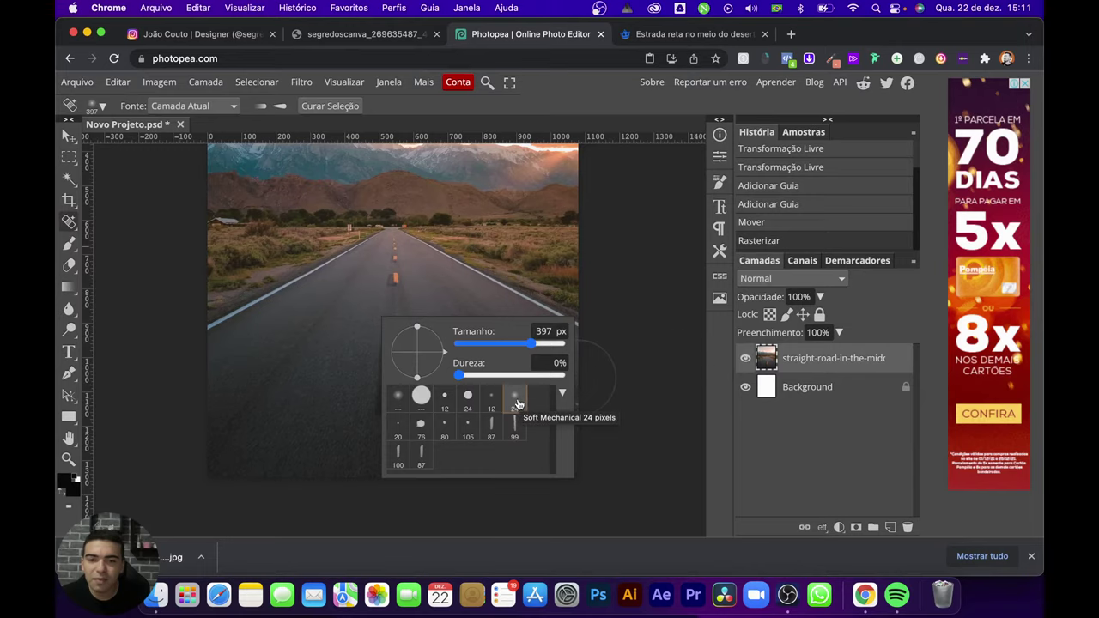
Step: Heal away the large orange stripe in the foreground of the road and inspect the retouched asphalt
{"action": "left_click", "coordinate": [395, 369]}
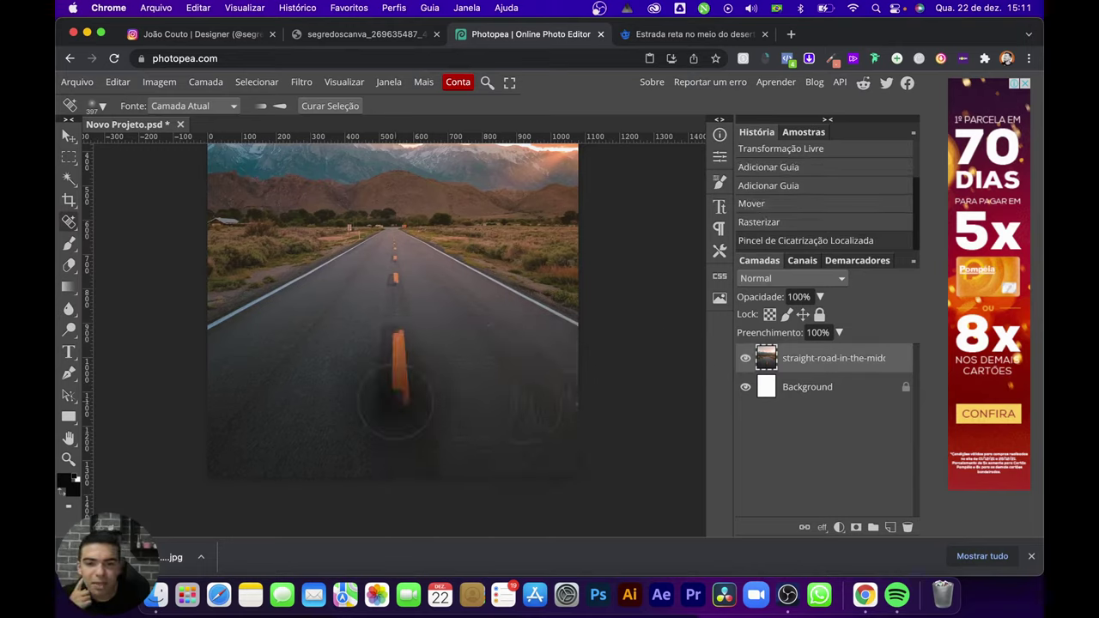
{"action": "left_click_drag", "start_coordinate": [395, 403], "coordinate": [395, 402]}
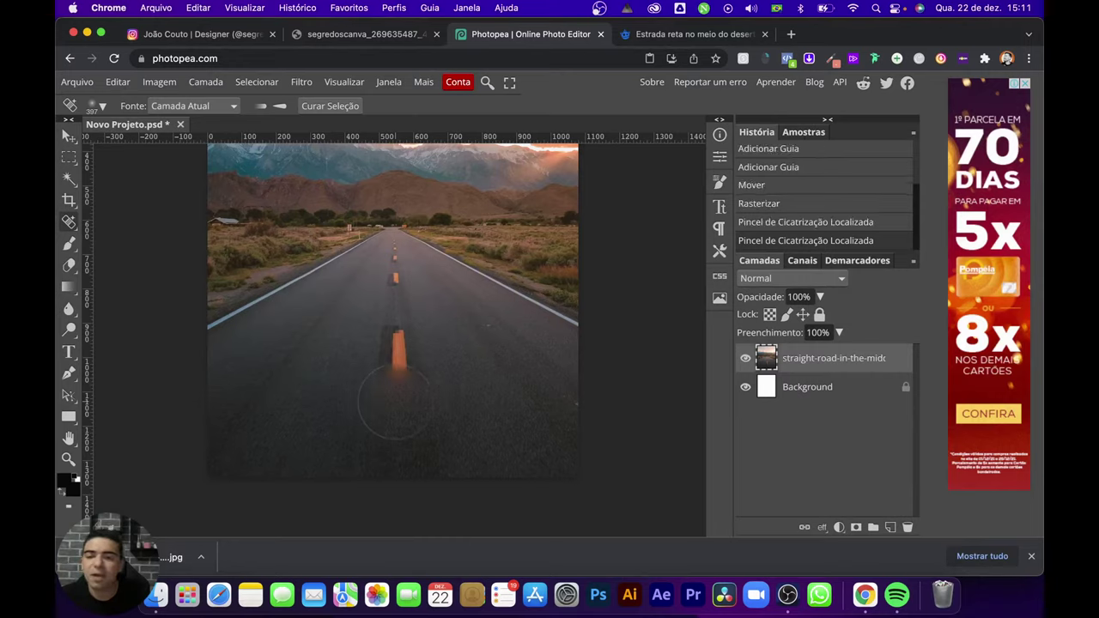
{"action": "left_click_drag", "start_coordinate": [395, 358], "coordinate": [395, 394]}
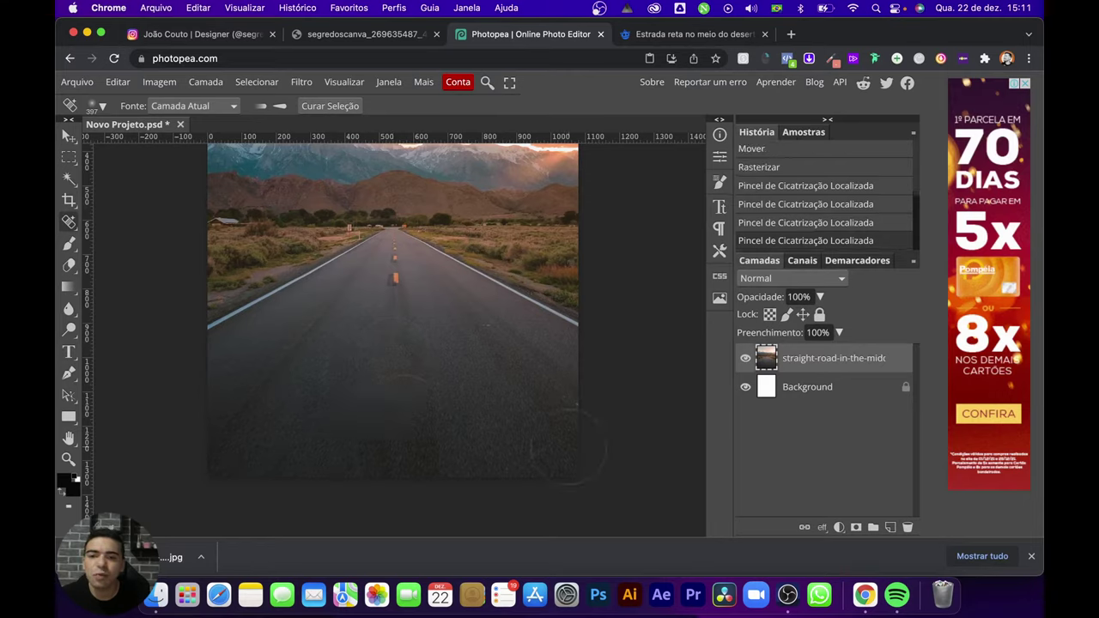
{"action": "scroll", "coordinate": [419, 401], "scroll_direction": "left", "scroll_amount": 1}
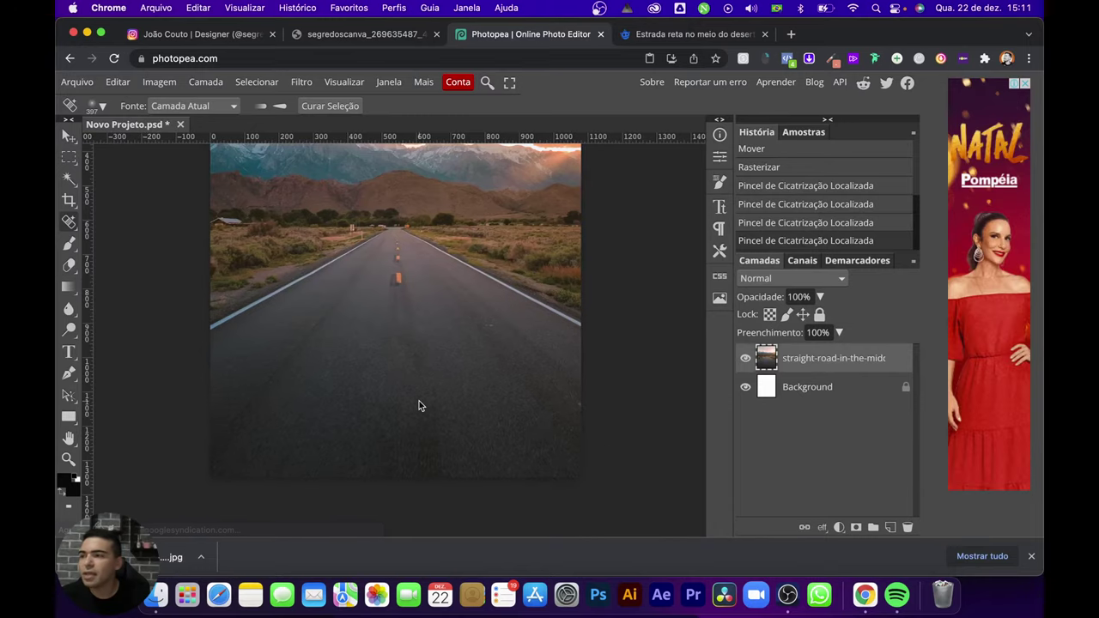
{"action": "scroll", "coordinate": [413, 401], "scroll_direction": "up", "scroll_amount": 3}
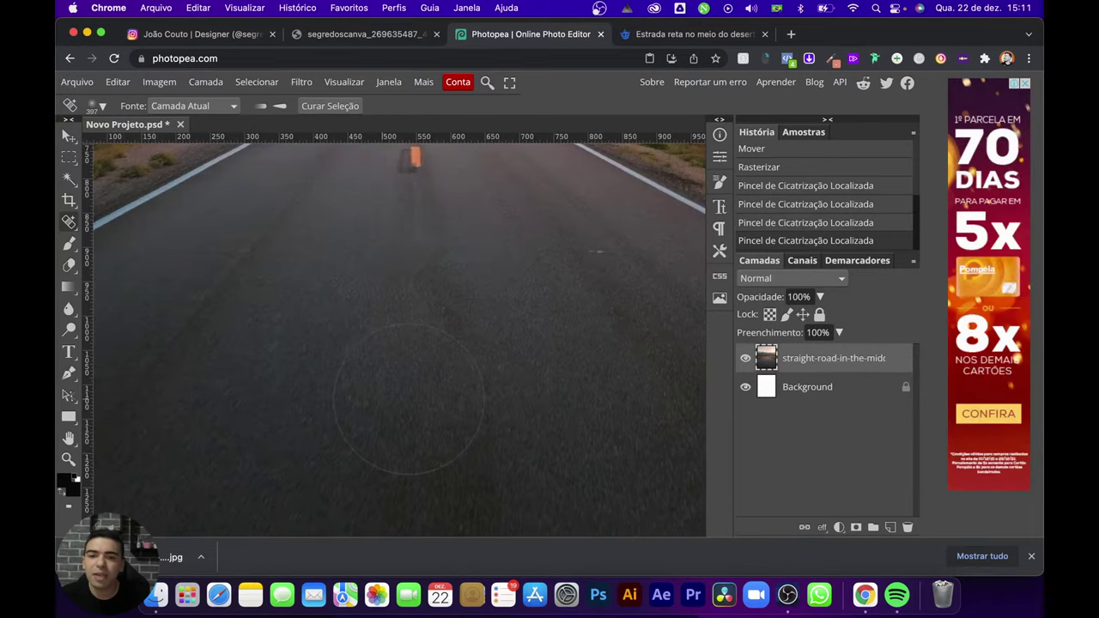
{"action": "scroll", "coordinate": [400, 403], "scroll_direction": "right", "scroll_amount": 1}
{"action": "scroll", "coordinate": [400, 403], "scroll_direction": "down", "scroll_amount": 3}
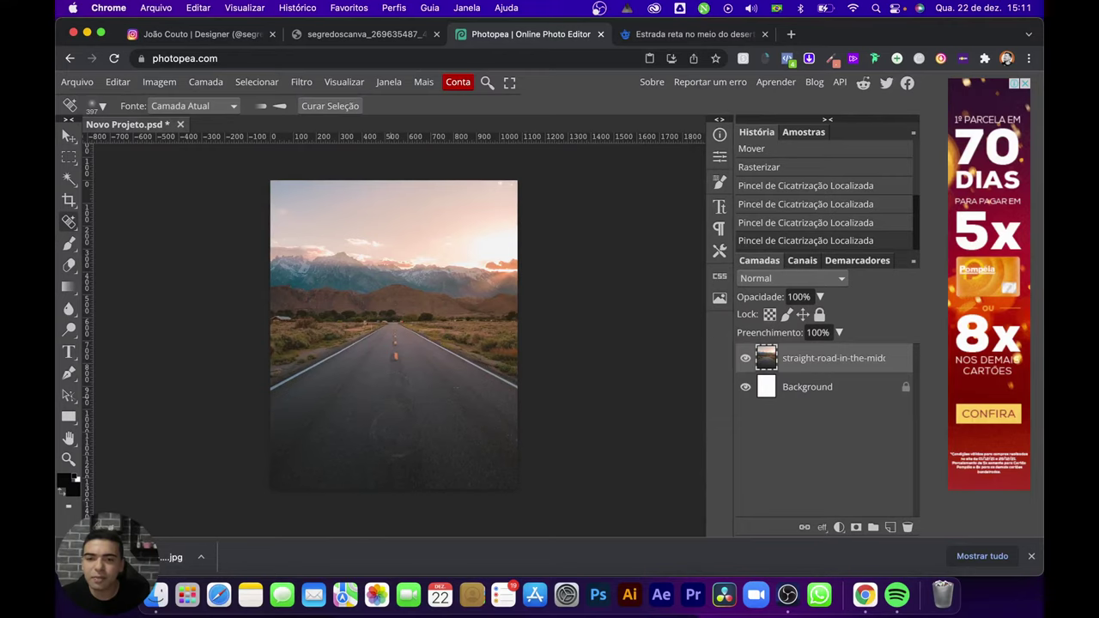
Step: Undo the last three healing strokes on the foreground stripe
{"action": "key", "text": "ctrl+z"}
{"action": "key", "text": "ctrl+z"}
{"action": "key", "text": "ctrl+z"}
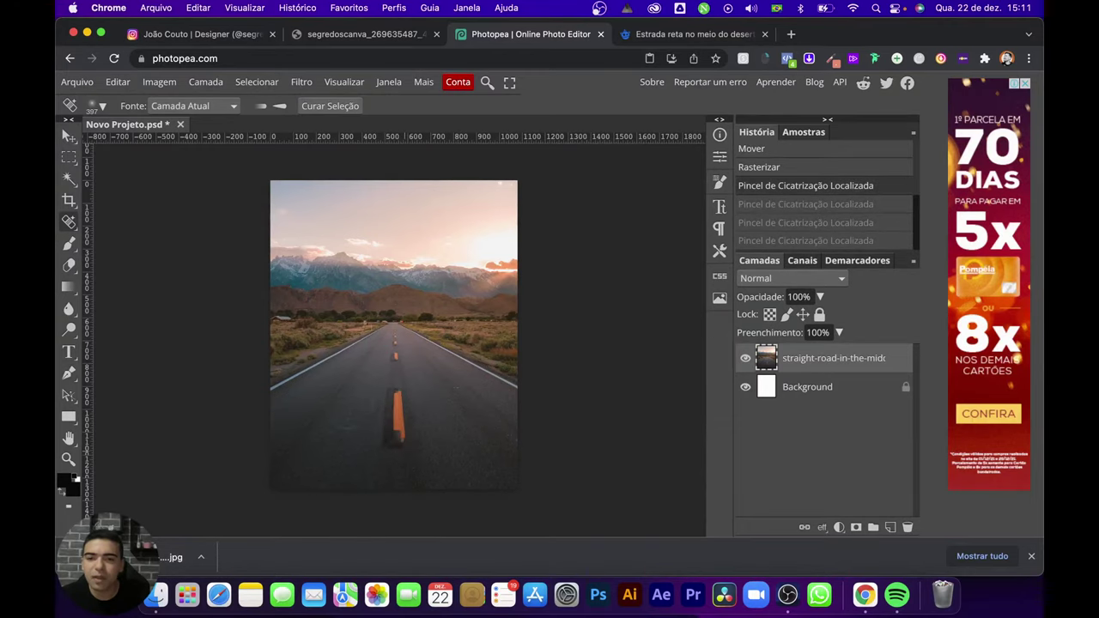
Step: Remove the large foreground orange stripe with the Spot Healing Brush, using the Soft Mechanical 24 pixels tip enlarged to 428 px
{"action": "right_click", "coordinate": [69, 223]}
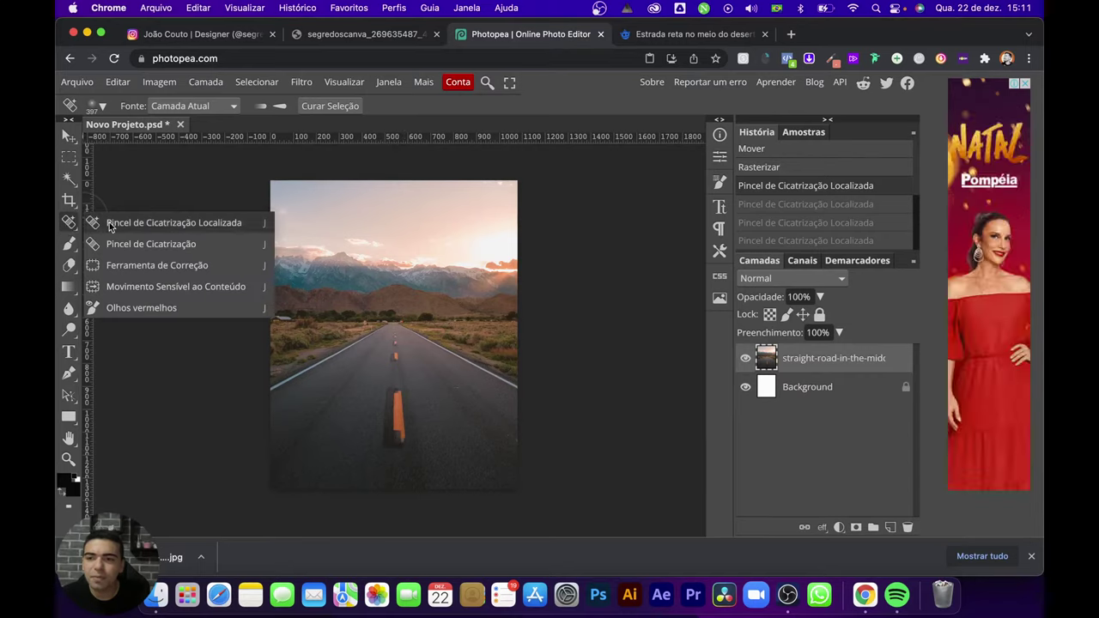
{"action": "left_click", "coordinate": [109, 225]}
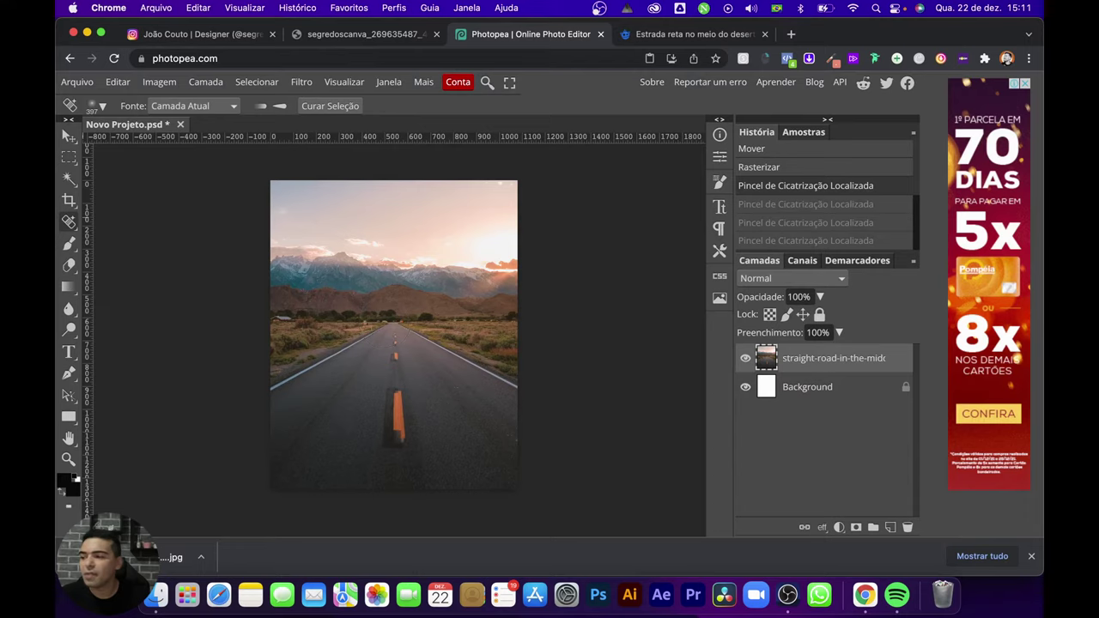
{"action": "right_click", "coordinate": [408, 335]}
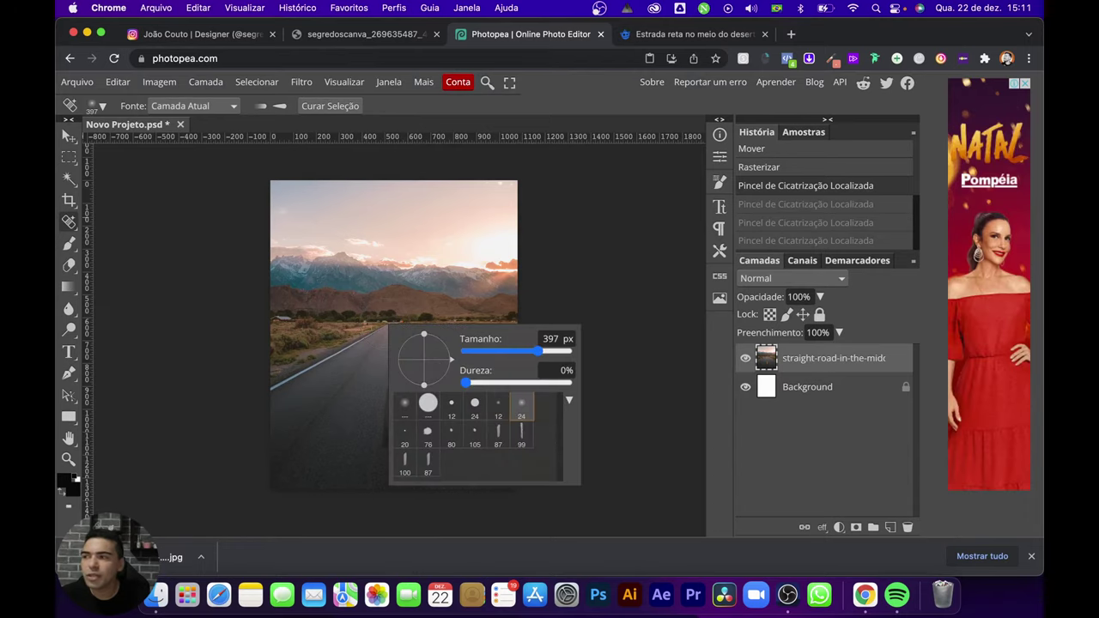
{"action": "left_click", "coordinate": [522, 403]}
{"action": "left_click_drag", "start_coordinate": [522, 357], "coordinate": [541, 354]}
{"action": "left_click", "coordinate": [563, 290]}
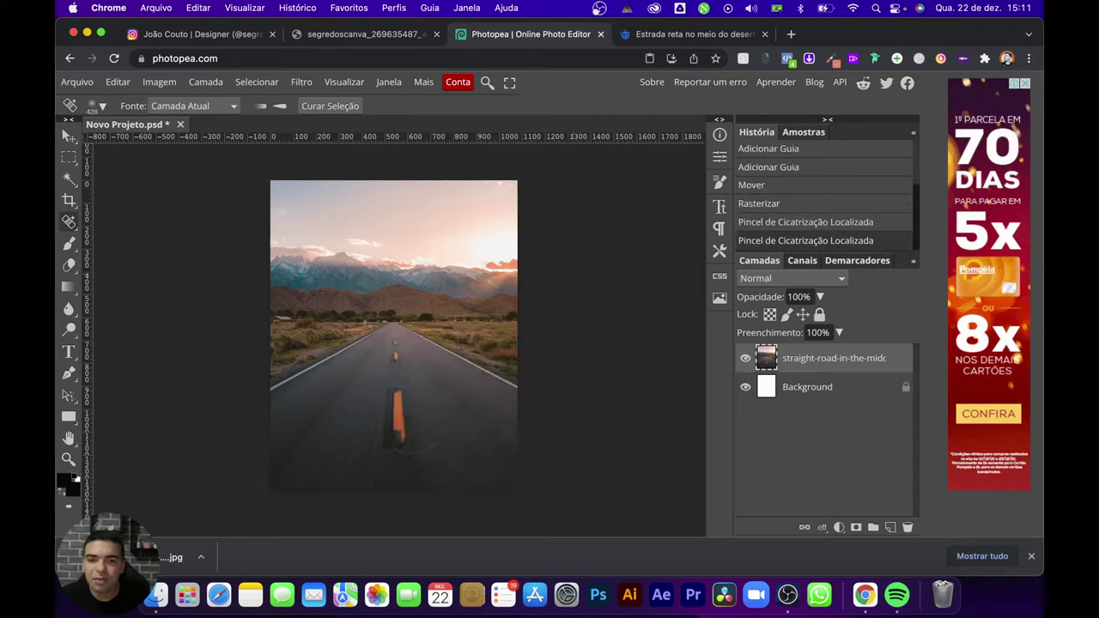
{"action": "left_click", "coordinate": [394, 436]}
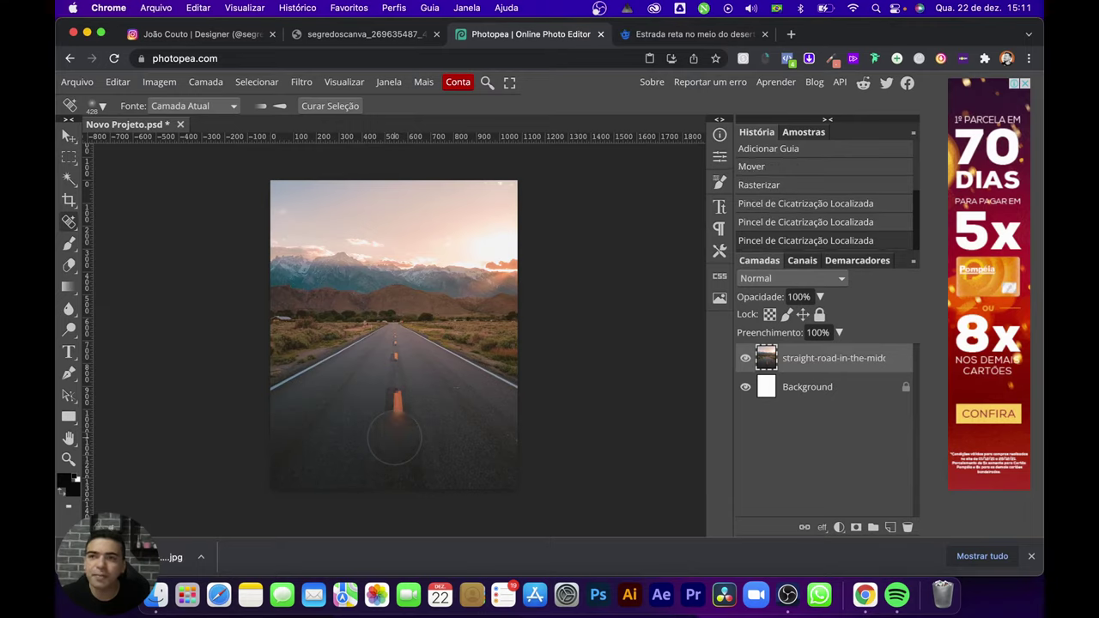
{"action": "left_click", "coordinate": [395, 410]}
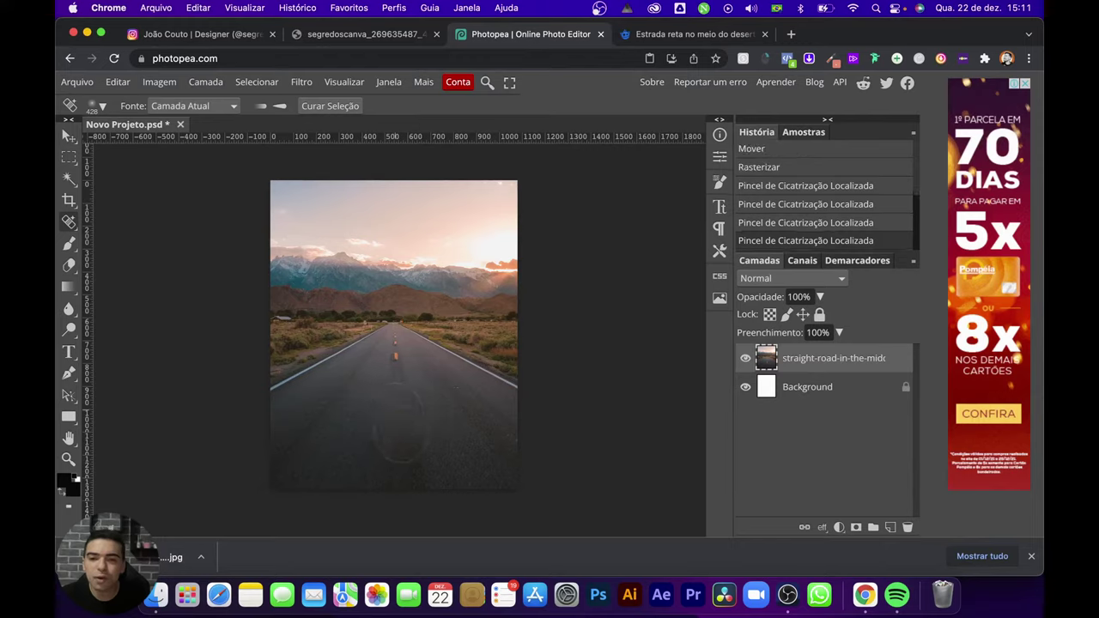
Step: Heal the foreground asphalt blemish and the nearest remaining orange stripe, reducing the Spot Healing Brush to 255 px for the stripe
{"action": "left_click", "coordinate": [398, 438]}
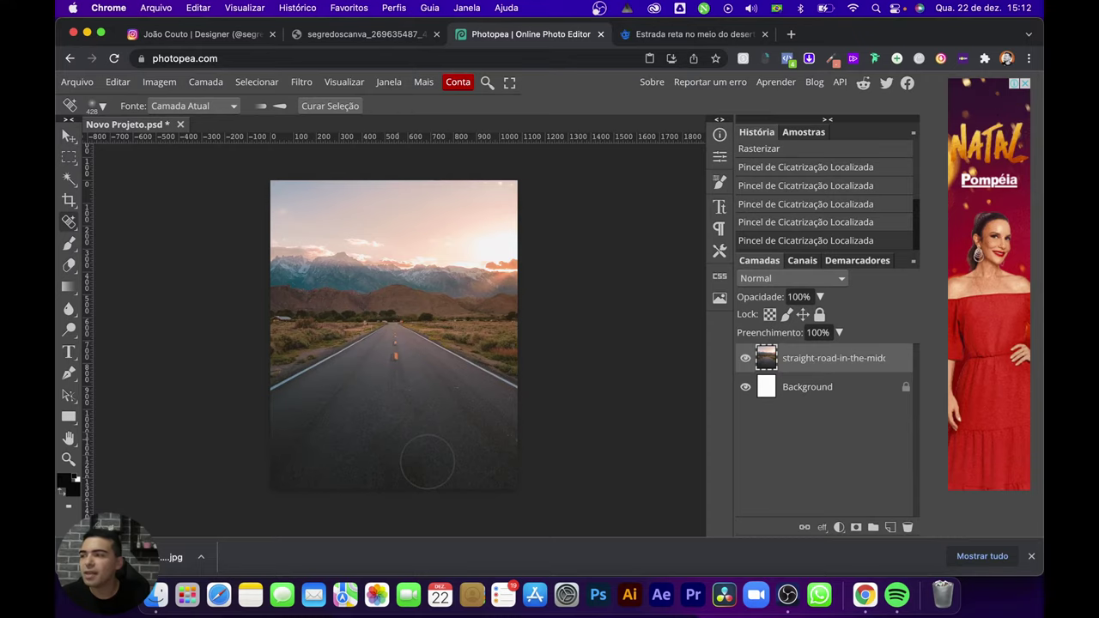
{"action": "scroll", "coordinate": [402, 366], "scroll_direction": "up", "scroll_amount": 8}
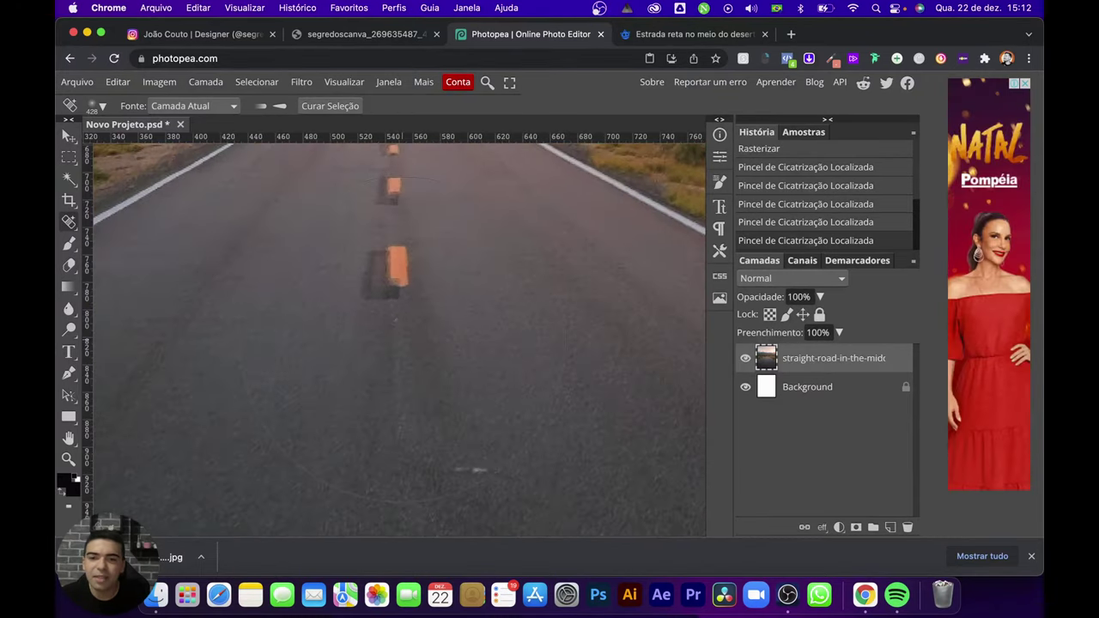
{"action": "scroll", "coordinate": [393, 326], "scroll_direction": "down", "scroll_amount": 3}
{"action": "scroll", "coordinate": [394, 331], "scroll_direction": "up", "scroll_amount": 2}
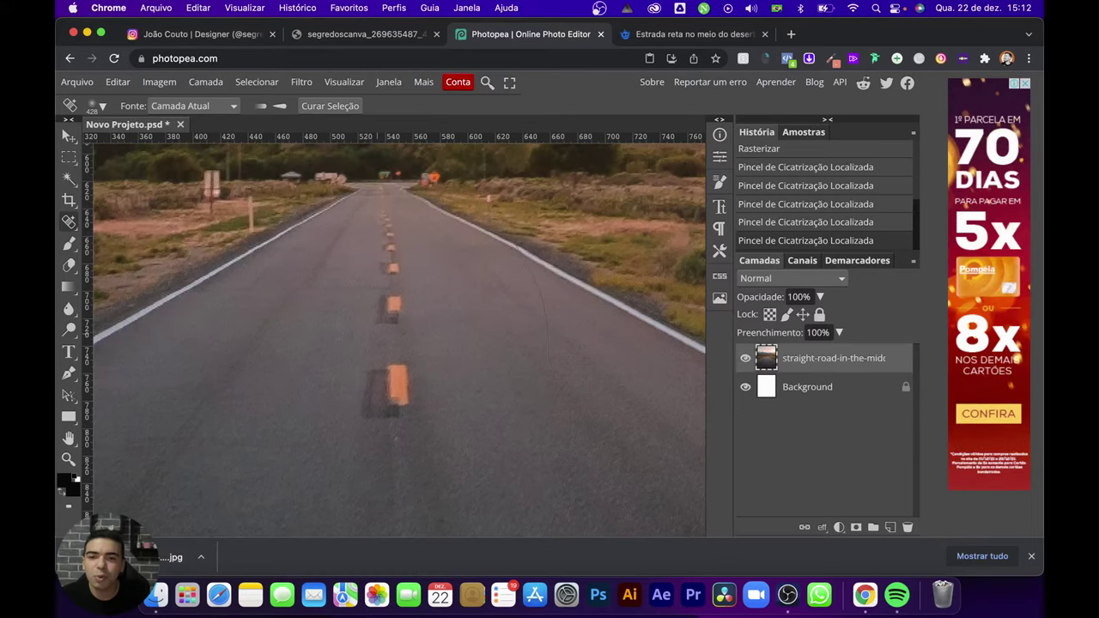
{"action": "right_click", "coordinate": [393, 354]}
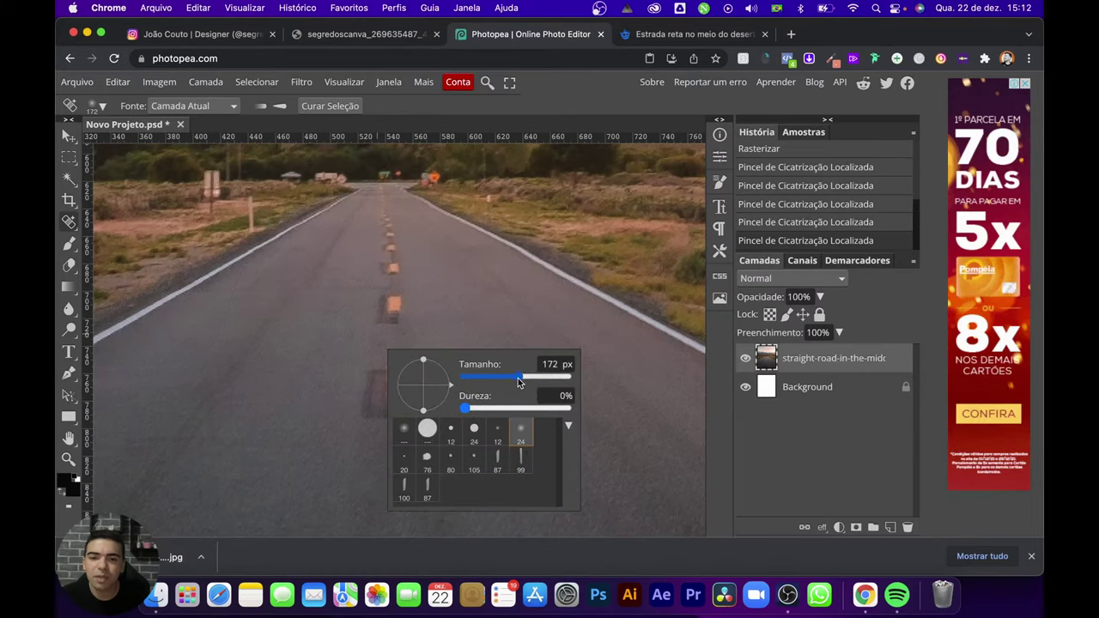
{"action": "left_click_drag", "start_coordinate": [517, 378], "coordinate": [526, 377]}
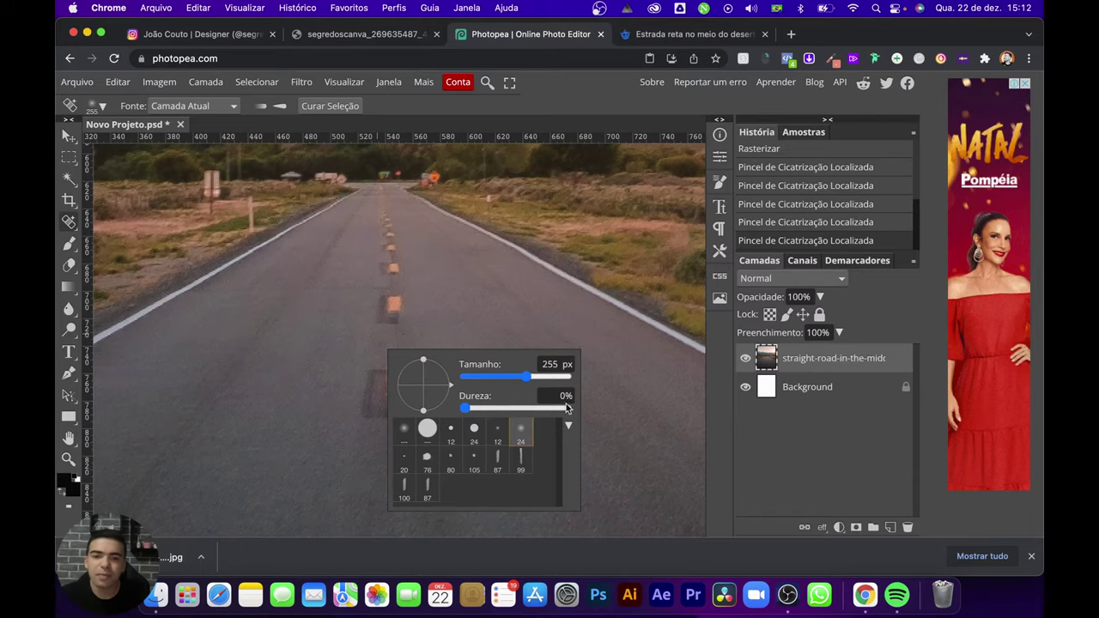
{"action": "key", "text": "Escape"}
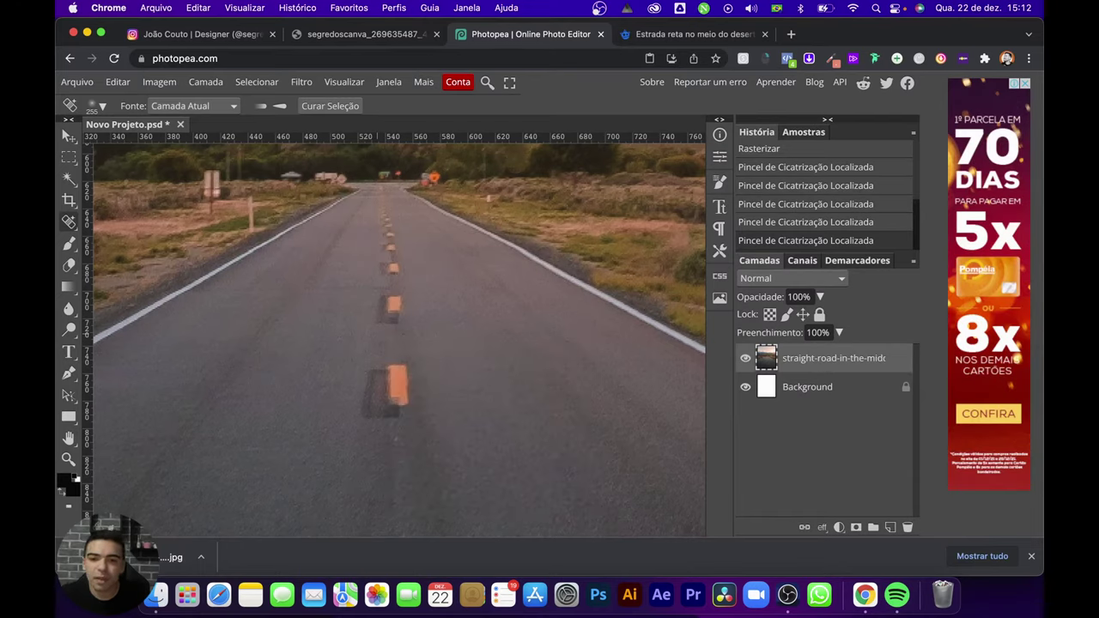
{"action": "left_click_drag", "start_coordinate": [395, 344], "coordinate": [394, 481]}
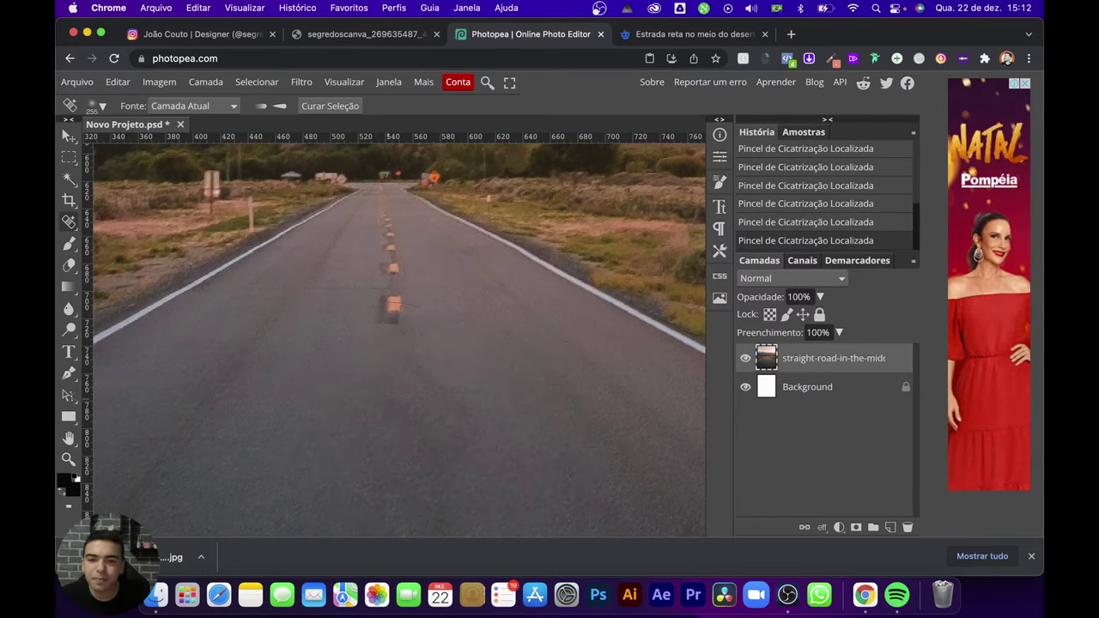
Step: Set the Spot Healing Brush to 68 px and remove the small distant orange stripes up to the road's vanishing point
{"action": "right_click", "coordinate": [387, 346]}
{"action": "left_click_drag", "start_coordinate": [523, 374], "coordinate": [482, 378]}
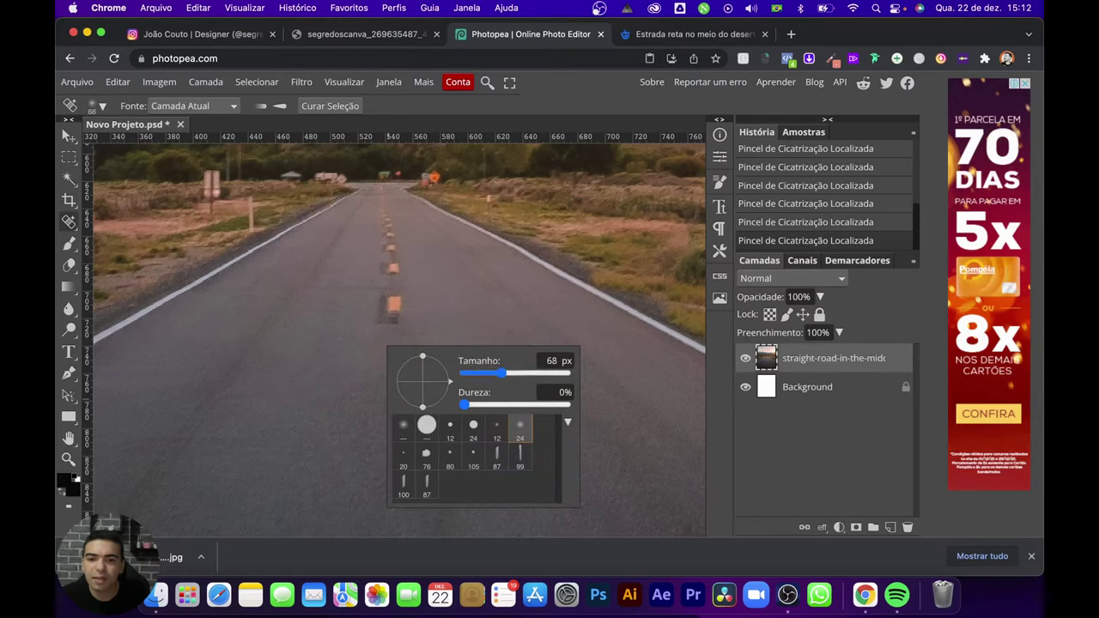
{"action": "left_click", "coordinate": [396, 312]}
{"action": "left_click", "coordinate": [391, 272]}
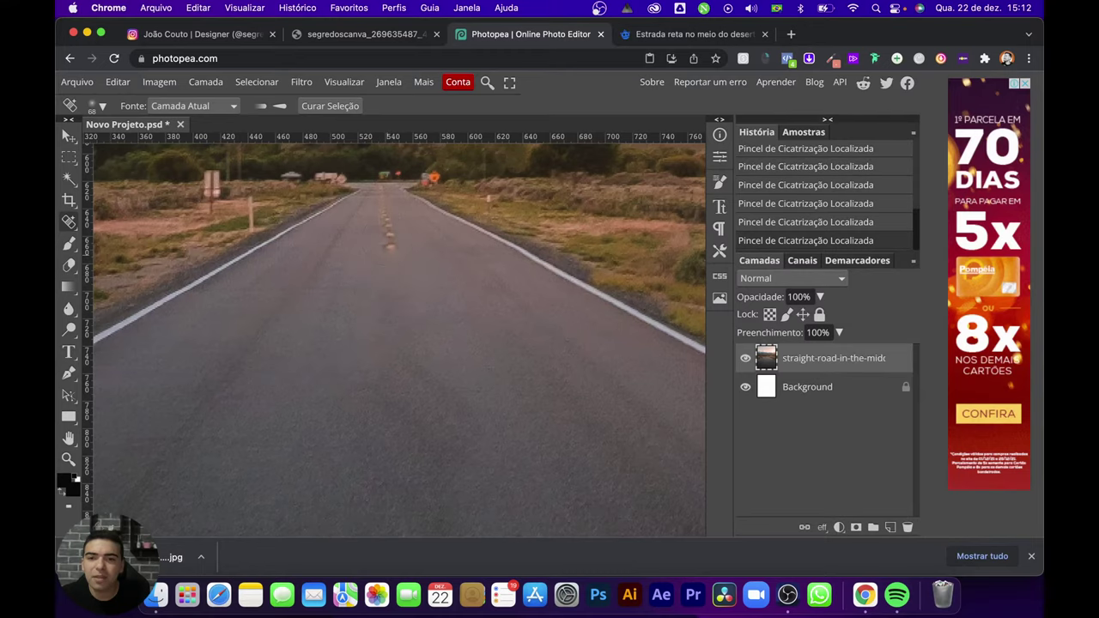
{"action": "left_click_drag", "start_coordinate": [388, 213], "coordinate": [389, 251]}
{"action": "left_click_drag", "start_coordinate": [386, 200], "coordinate": [386, 235]}
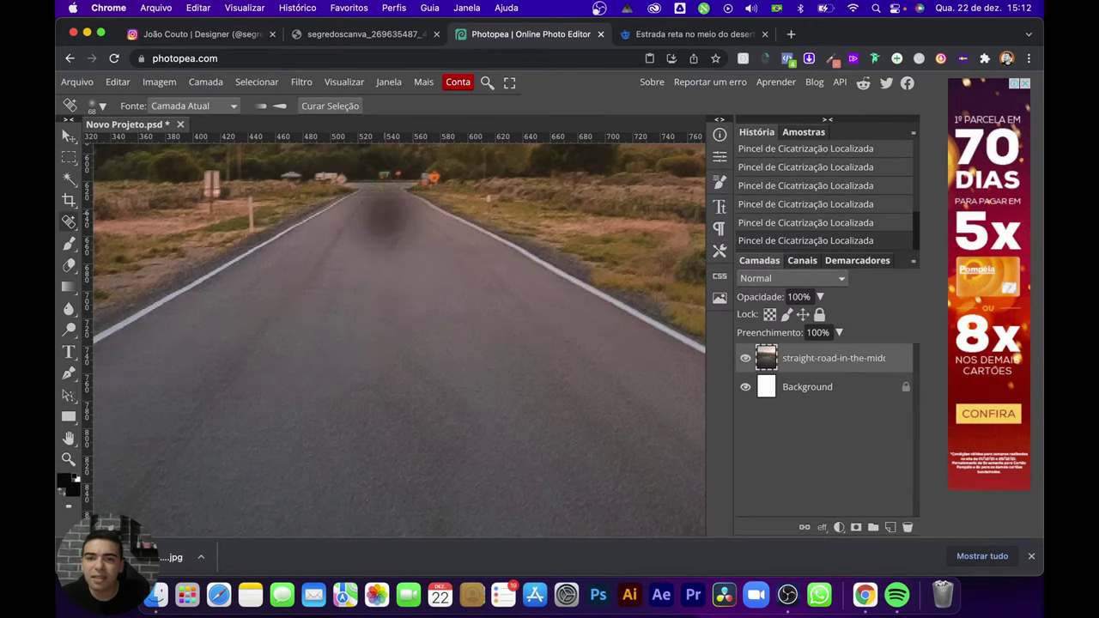
{"action": "scroll", "coordinate": [443, 250], "scroll_direction": "down", "scroll_amount": 1}
{"action": "scroll", "coordinate": [394, 335], "scroll_direction": "down", "scroll_amount": 5}
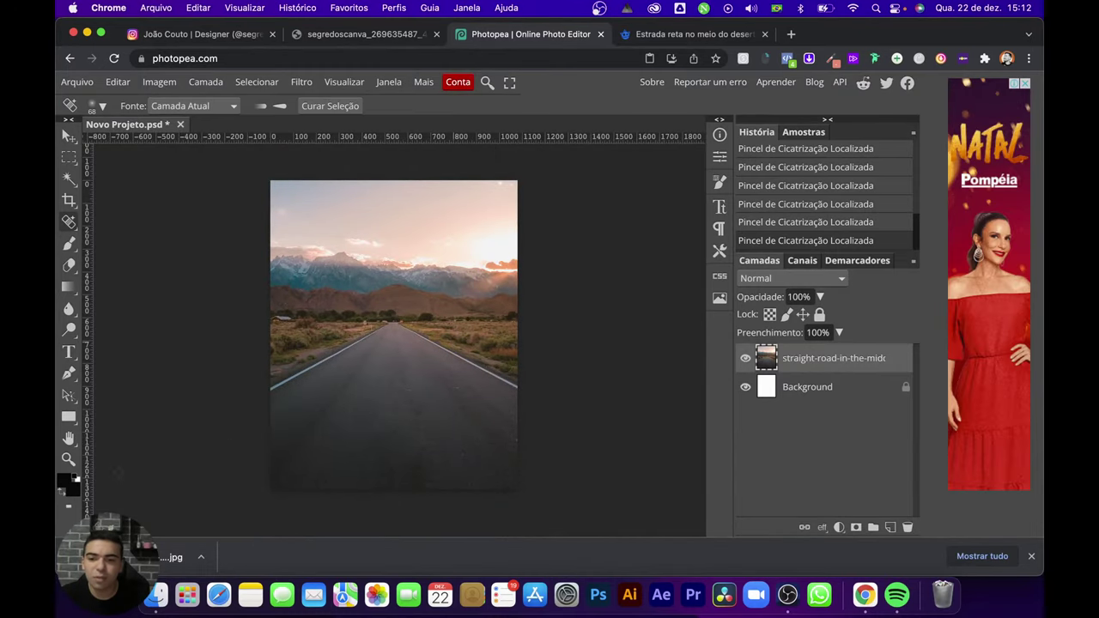
Step: Place the original road photo over the retouched one, scale it to about 44.7% and shift it to X 506 px
{"action": "left_click_drag", "start_coordinate": [171, 558], "coordinate": [367, 362]}
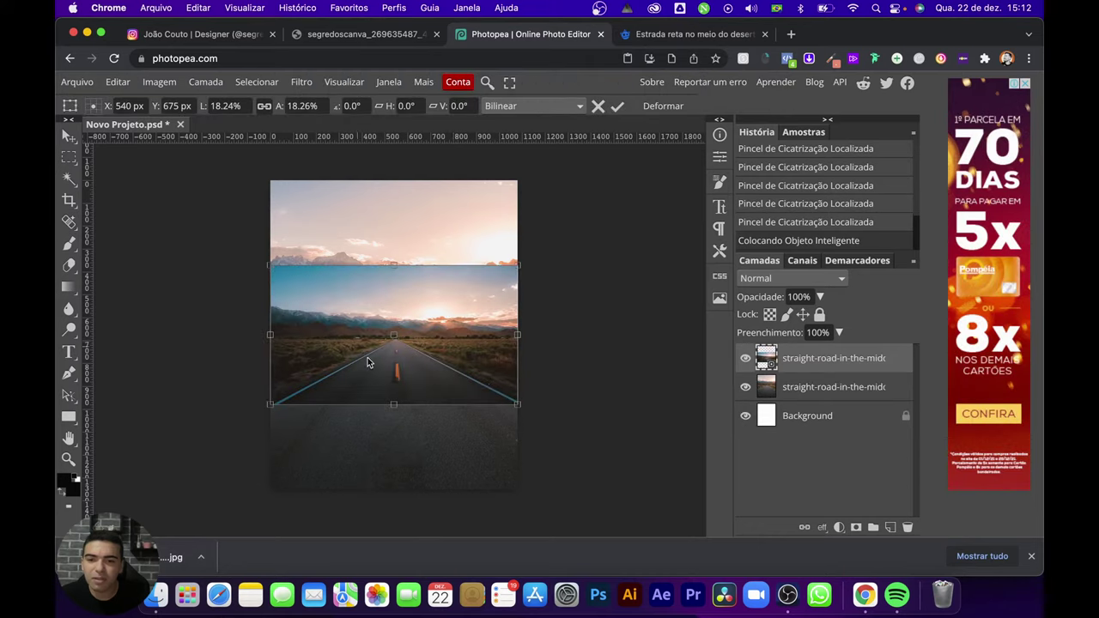
{"action": "left_click_drag", "start_coordinate": [520, 405], "coordinate": [688, 505]}
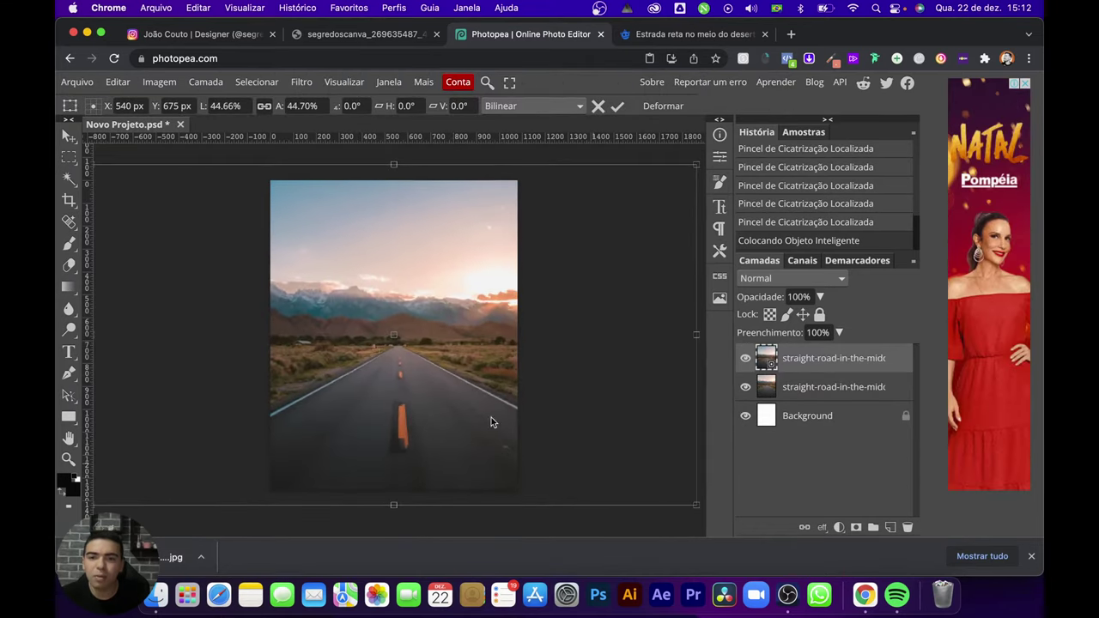
{"action": "left_click_drag", "start_coordinate": [490, 421], "coordinate": [454, 415]}
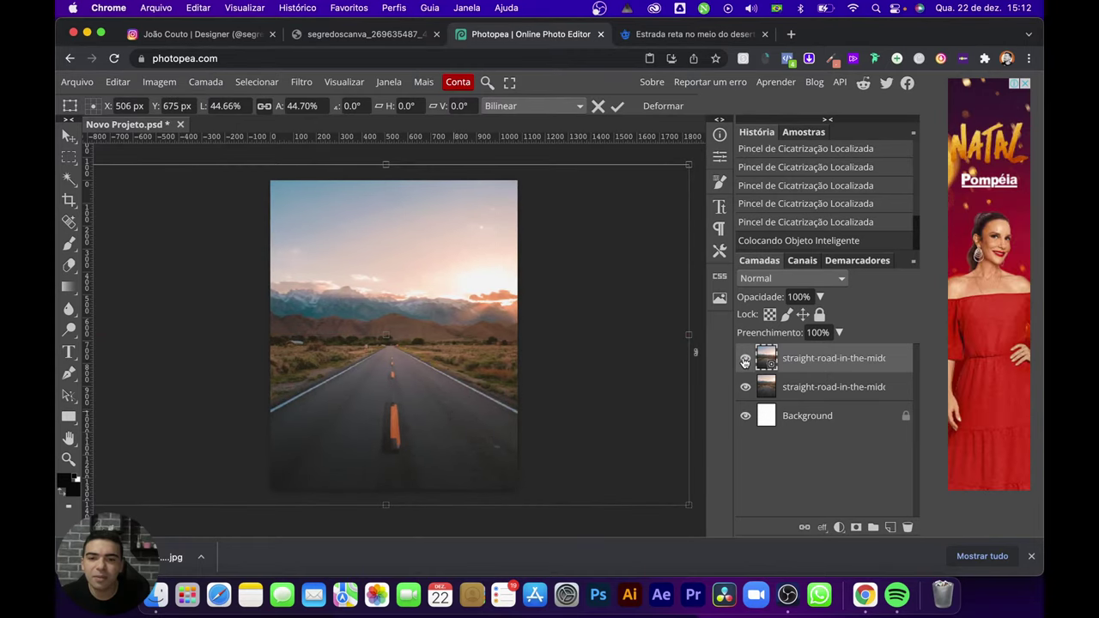
Step: Compare the retouched road with the original by toggling the placed photo's visibility, leave it hidden and select the retouched layer
{"action": "left_click", "coordinate": [746, 361]}
{"action": "left_click", "coordinate": [745, 362]}
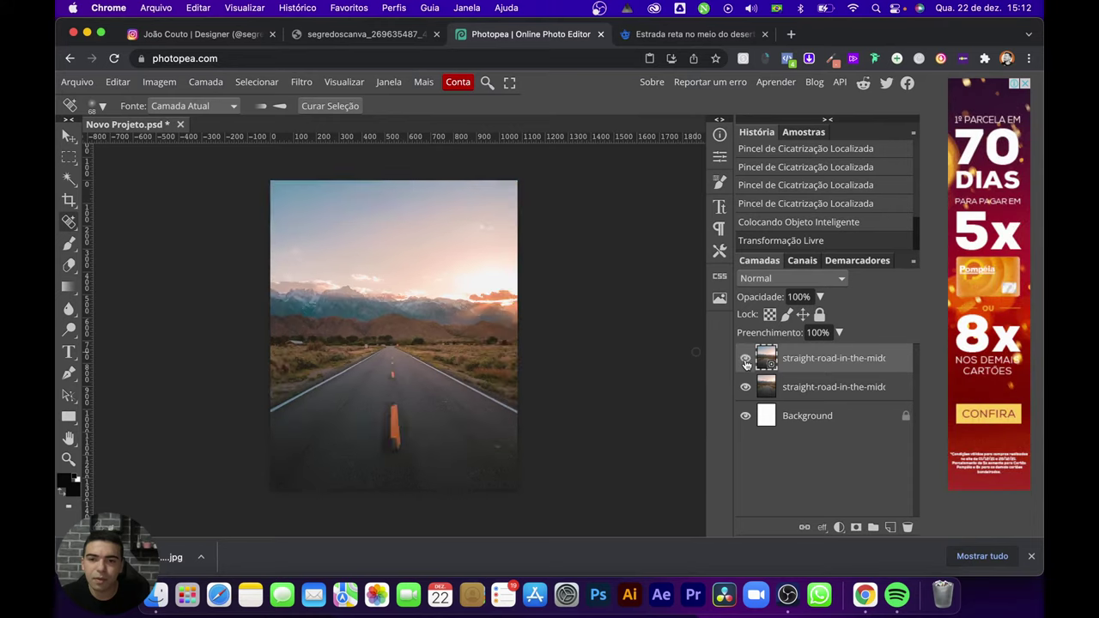
{"action": "left_click", "coordinate": [745, 362]}
{"action": "left_click", "coordinate": [745, 362]}
{"action": "left_click", "coordinate": [745, 361]}
{"action": "left_click", "coordinate": [746, 362]}
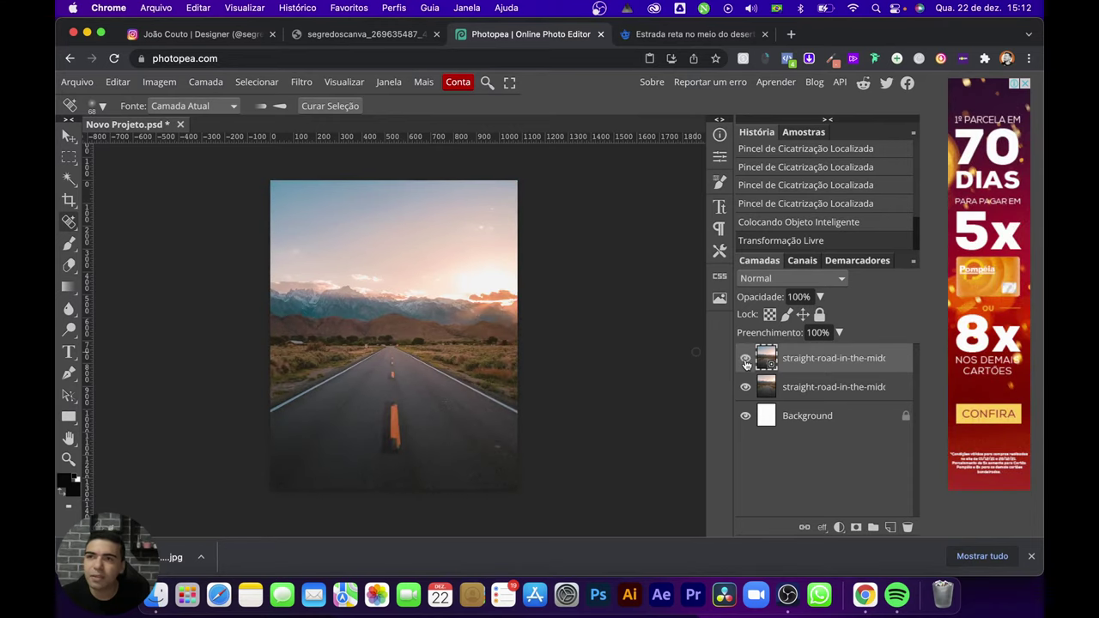
{"action": "left_click", "coordinate": [746, 361]}
{"action": "left_click", "coordinate": [746, 361]}
{"action": "left_click", "coordinate": [745, 362]}
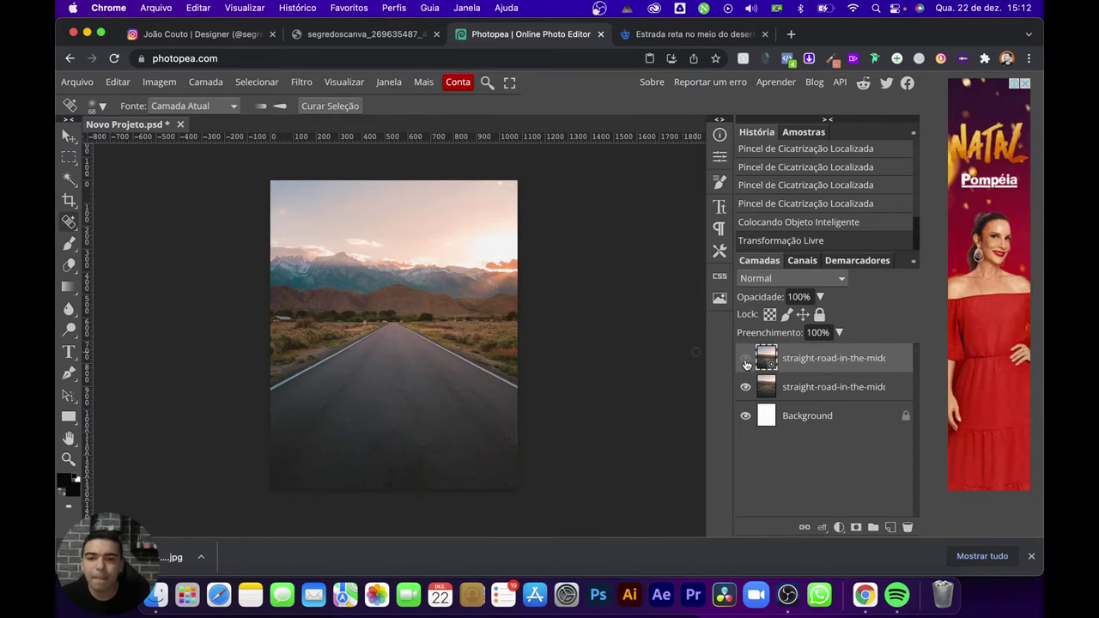
{"action": "left_click", "coordinate": [823, 393]}
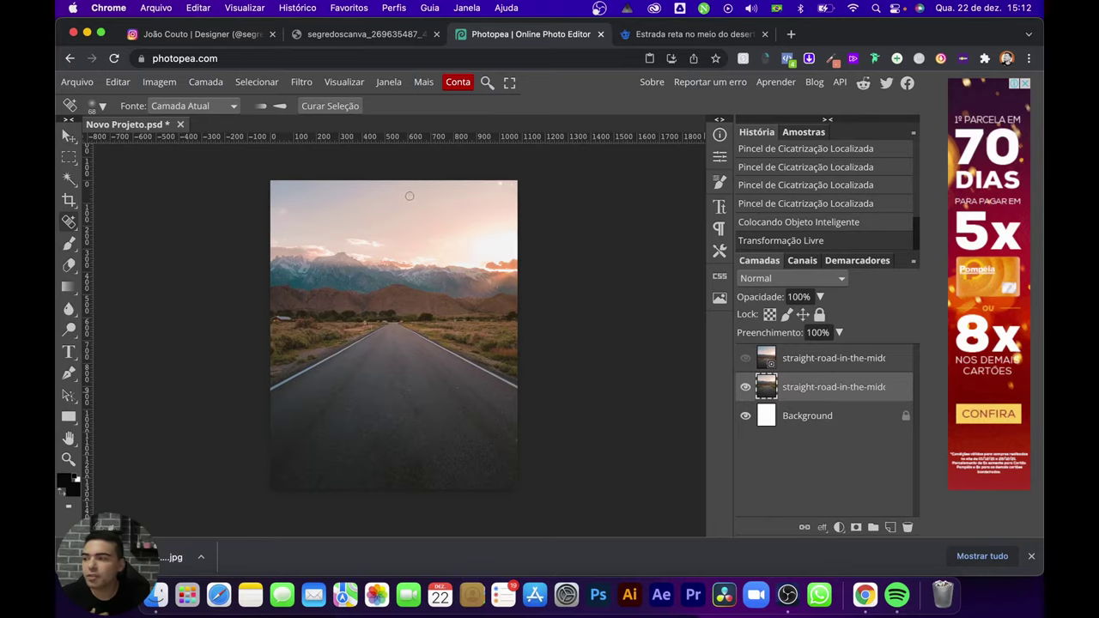
Step: Search for "canva" in a new browser tab and open the Canva home page
{"action": "left_click", "coordinate": [790, 33]}
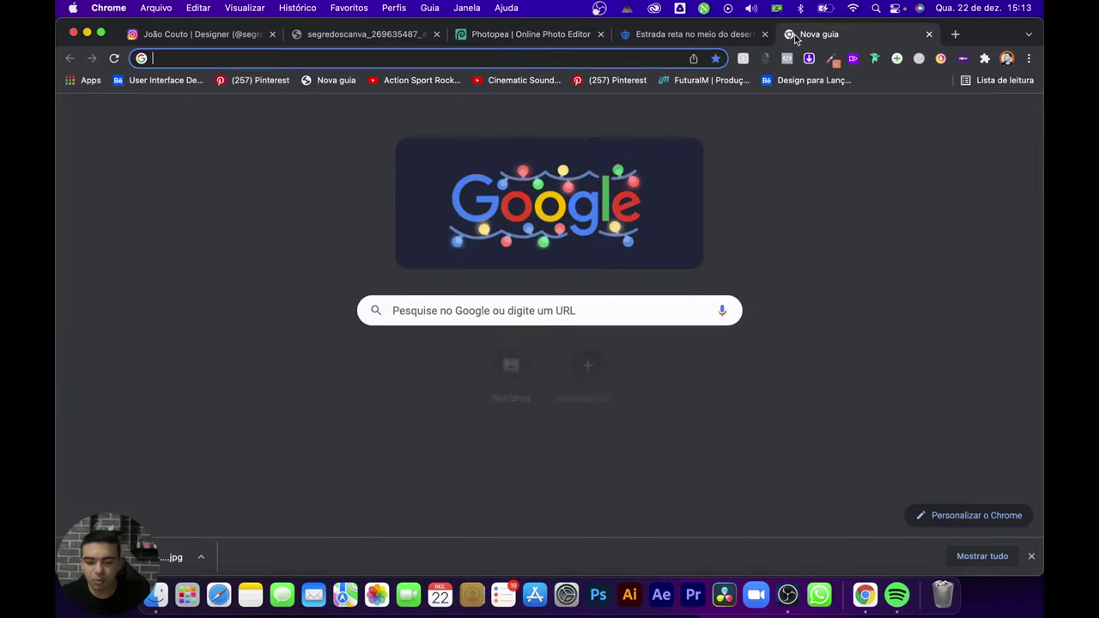
{"action": "type", "text": "canva"}
{"action": "key", "text": "Return"}
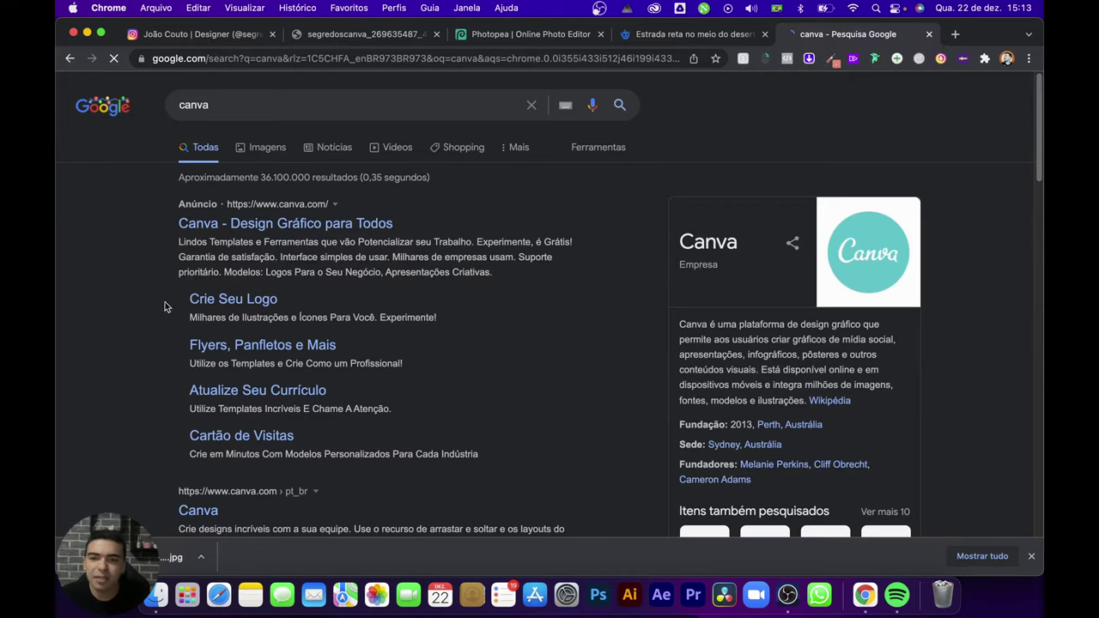
{"action": "scroll", "coordinate": [172, 438], "scroll_direction": "down", "scroll_amount": 3}
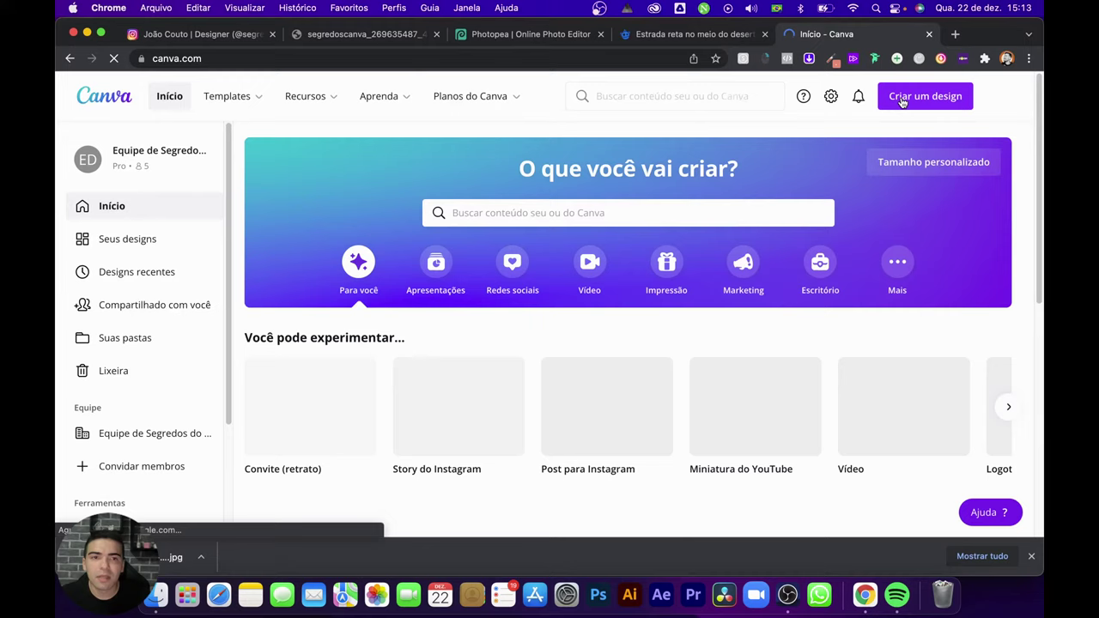
Step: Create a new Canva design with a custom size of 1080 x 1350 px
{"action": "left_click", "coordinate": [903, 102]}
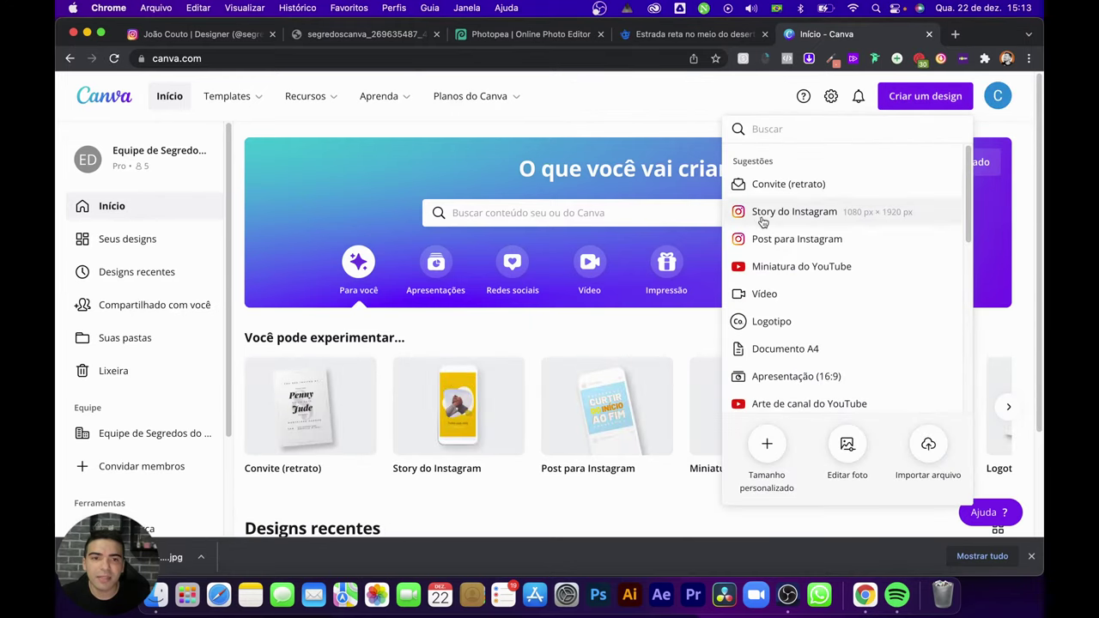
{"action": "left_click", "coordinate": [767, 444]}
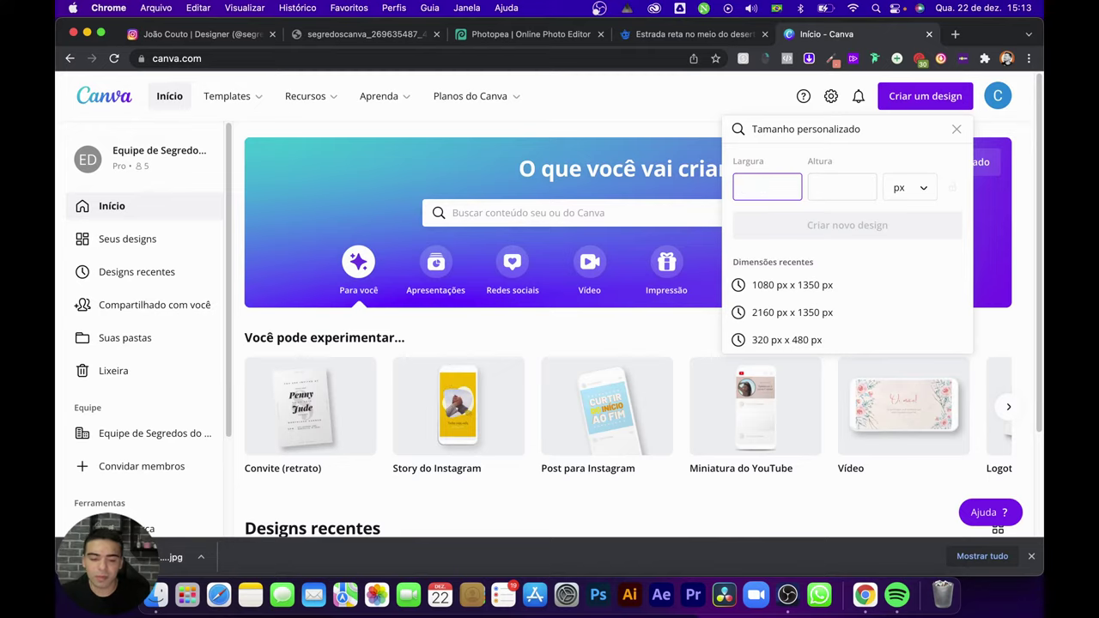
{"action": "type", "text": "1080"}
{"action": "key", "text": "Tab"}
{"action": "type", "text": "1350"}
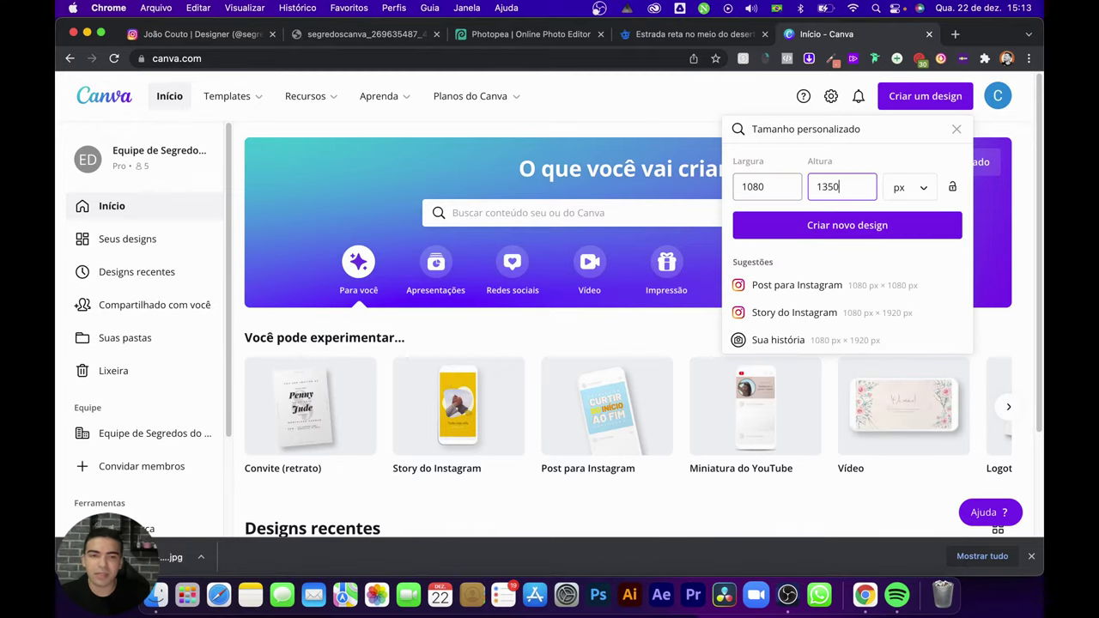
{"action": "left_click", "coordinate": [778, 219]}
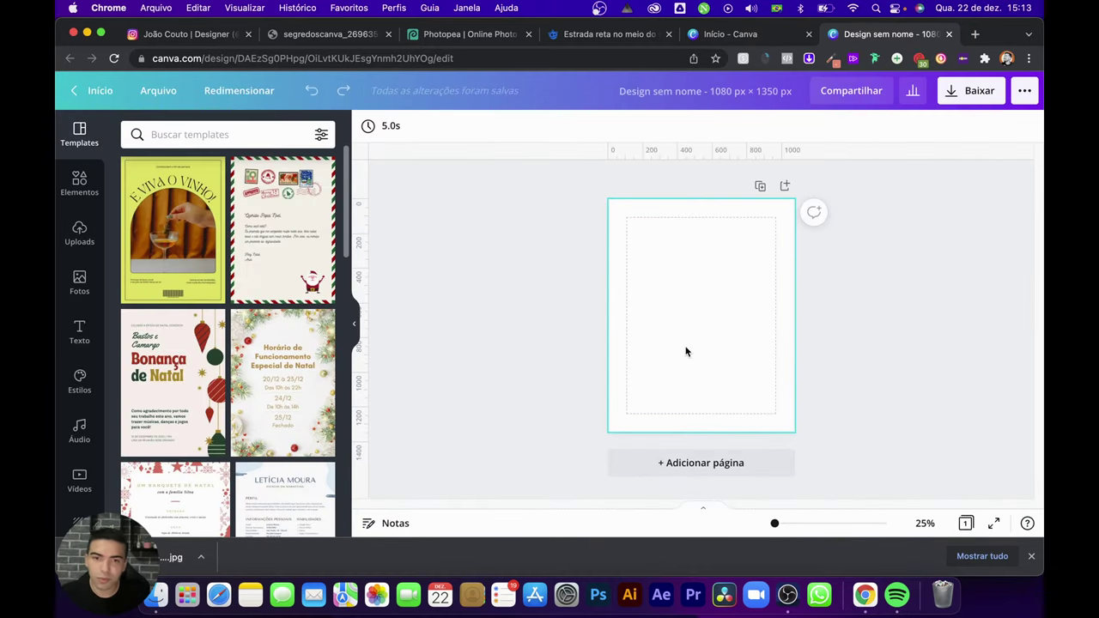
Step: Add the text EFEITO, enlarge it to size 177 and place it in the upper part of the page
{"action": "key", "text": "t"}
{"action": "left_click_drag", "start_coordinate": [720, 319], "coordinate": [752, 338]}
{"action": "left_click", "coordinate": [745, 320]}
{"action": "key", "text": "super+a"}
{"action": "type", "text": "EFEITO"}
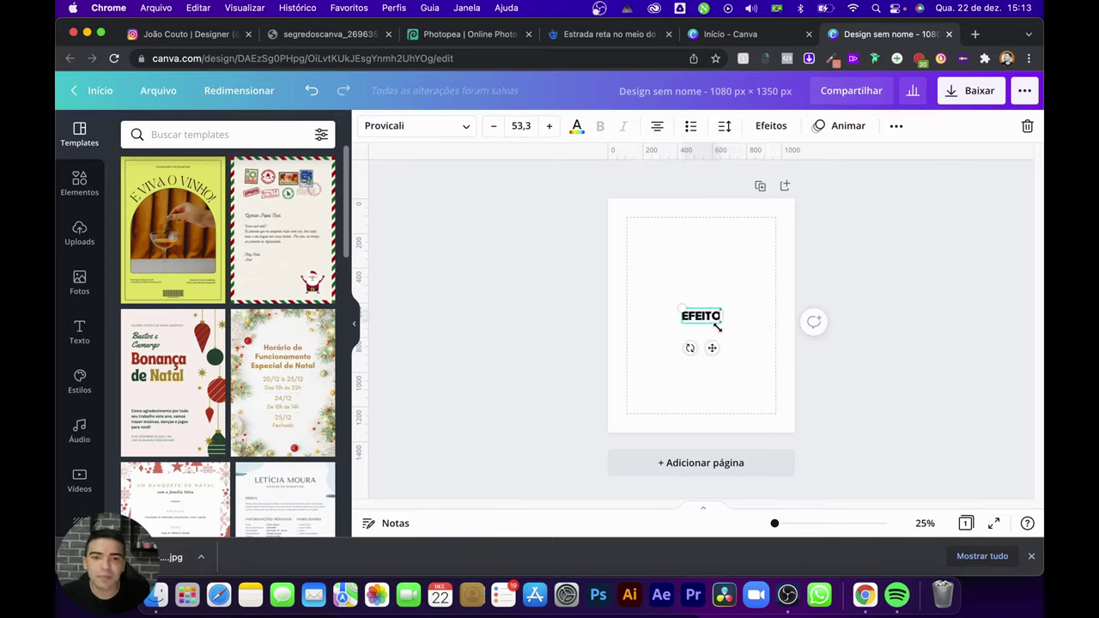
{"action": "left_click_drag", "start_coordinate": [717, 327], "coordinate": [731, 267]}
{"action": "left_click", "coordinate": [731, 321]}
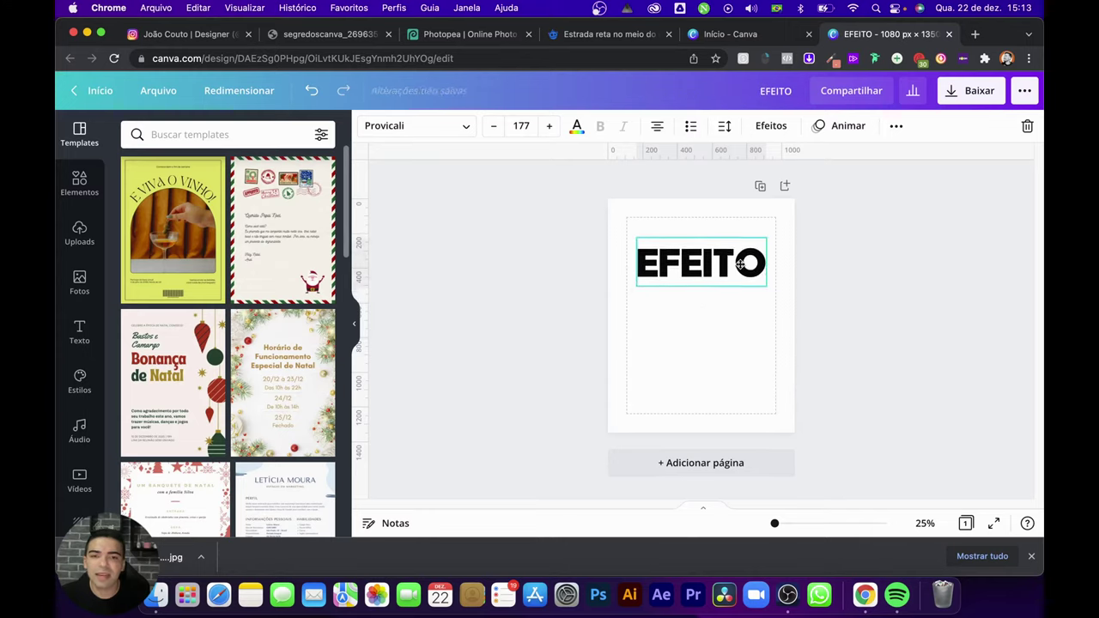
Step: Change the EFEITO text's font to Compacta Roman and enlarge it to about size 290
{"action": "left_click", "coordinate": [383, 129]}
{"action": "type", "text": "c"}
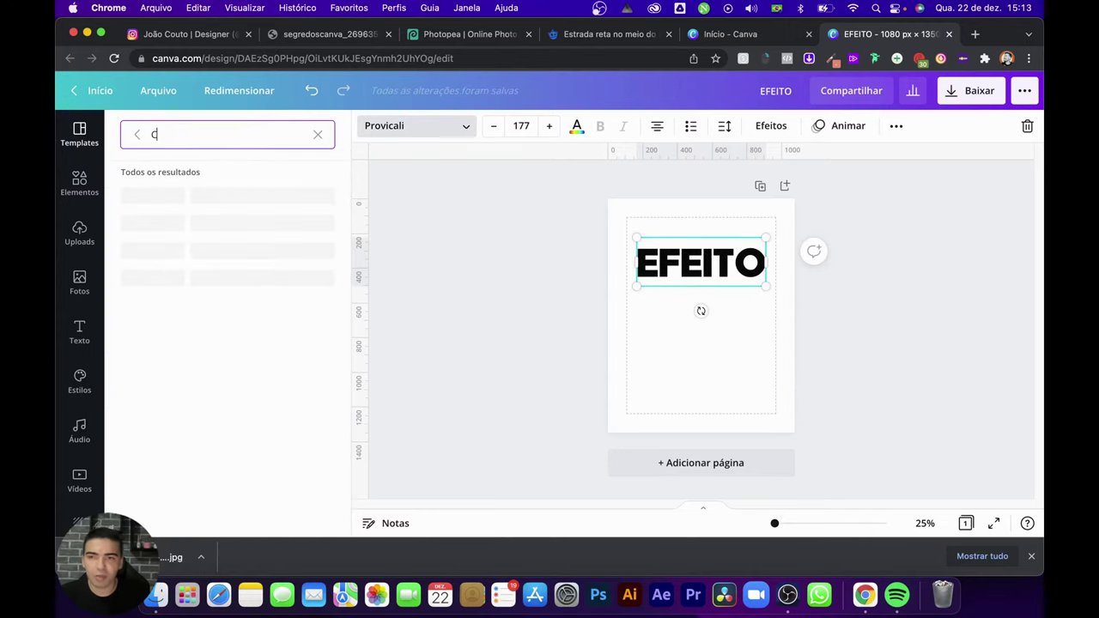
{"action": "type", "text": "OMPACTA"}
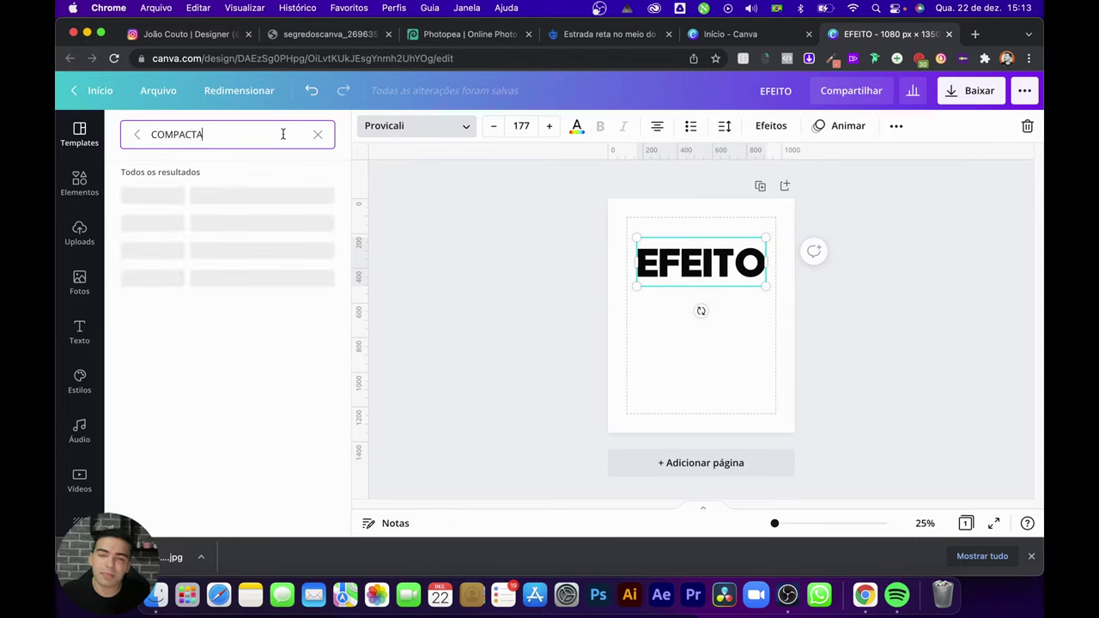
{"action": "left_click", "coordinate": [237, 196]}
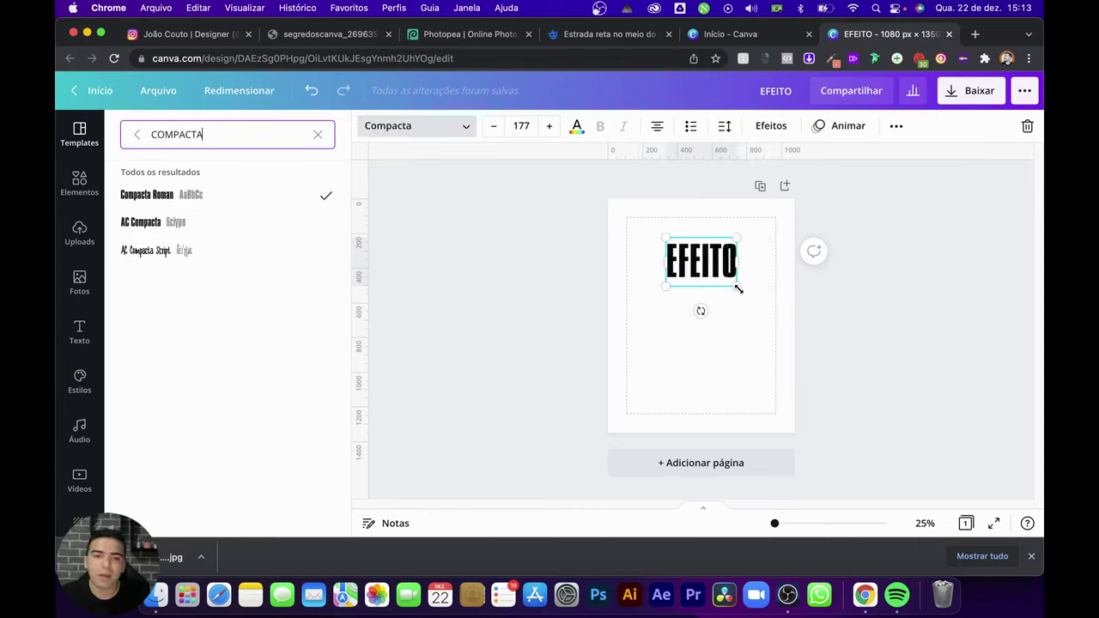
{"action": "left_click_drag", "start_coordinate": [736, 289], "coordinate": [760, 302]}
{"action": "key", "text": "Escape"}
{"action": "left_click", "coordinate": [760, 286]}
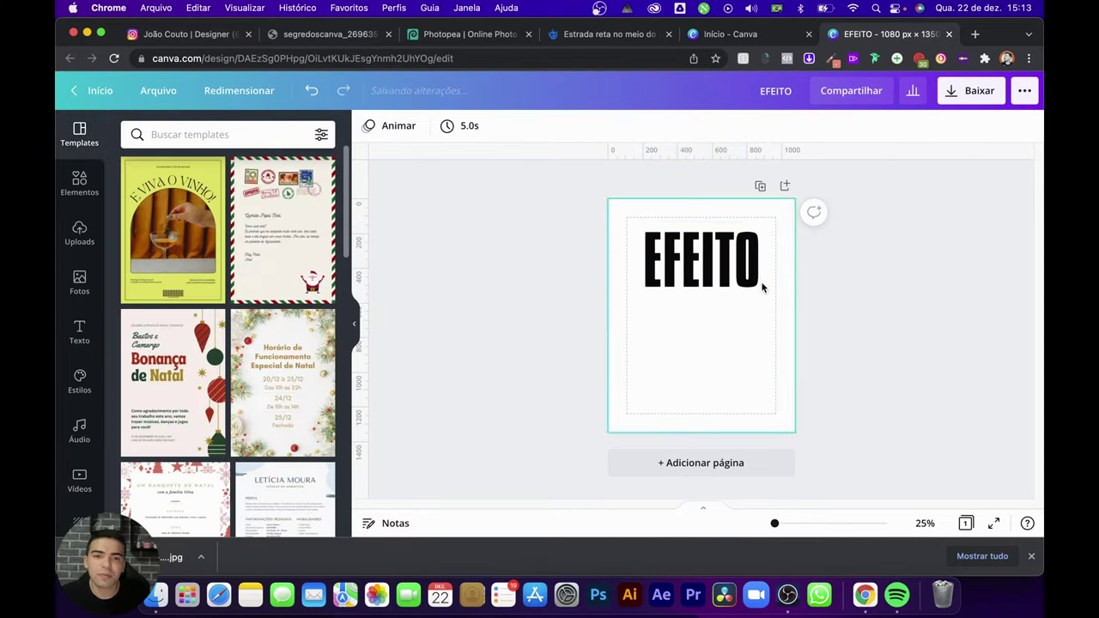
Step: Duplicate EFEITO directly below, change the copy to ESTICADO and shrink it to size 187 to match EFEITO's width
{"action": "left_click", "coordinate": [724, 266]}
{"action": "left_click_drag", "start_coordinate": [724, 266], "coordinate": [726, 333]}
{"action": "double_click", "coordinate": [731, 325]}
{"action": "type", "text": "ESTICADO"}
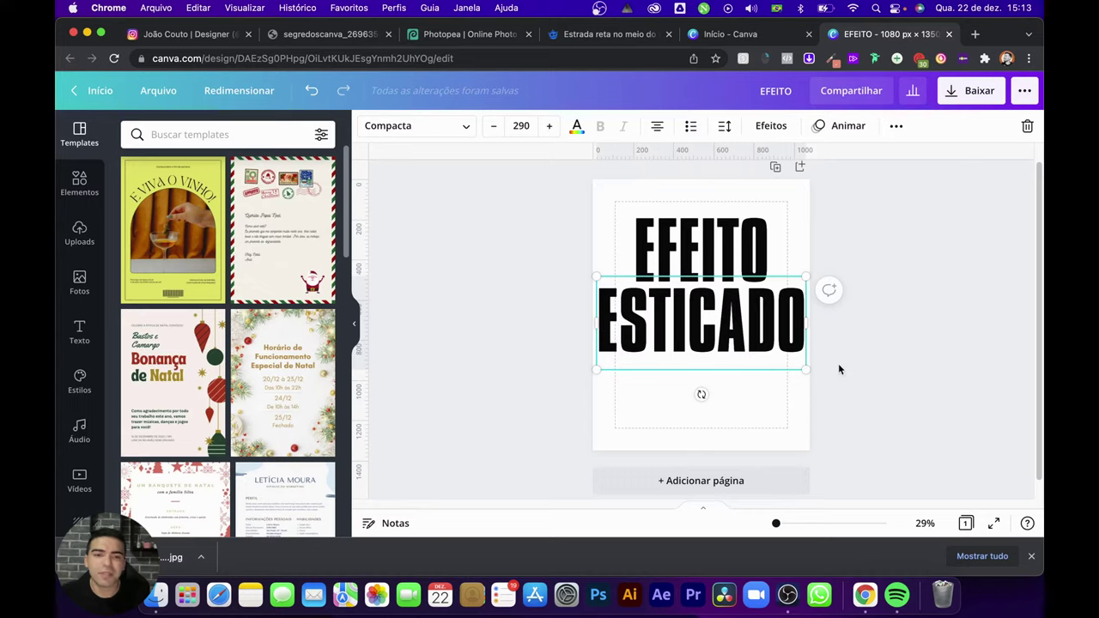
{"action": "left_click_drag", "start_coordinate": [806, 369], "coordinate": [740, 364]}
Step: Change the lowest ESTICADO copy to NO PHOTOPEA and shrink it to match the width of the two lines above
{"action": "double_click", "coordinate": [749, 360]}
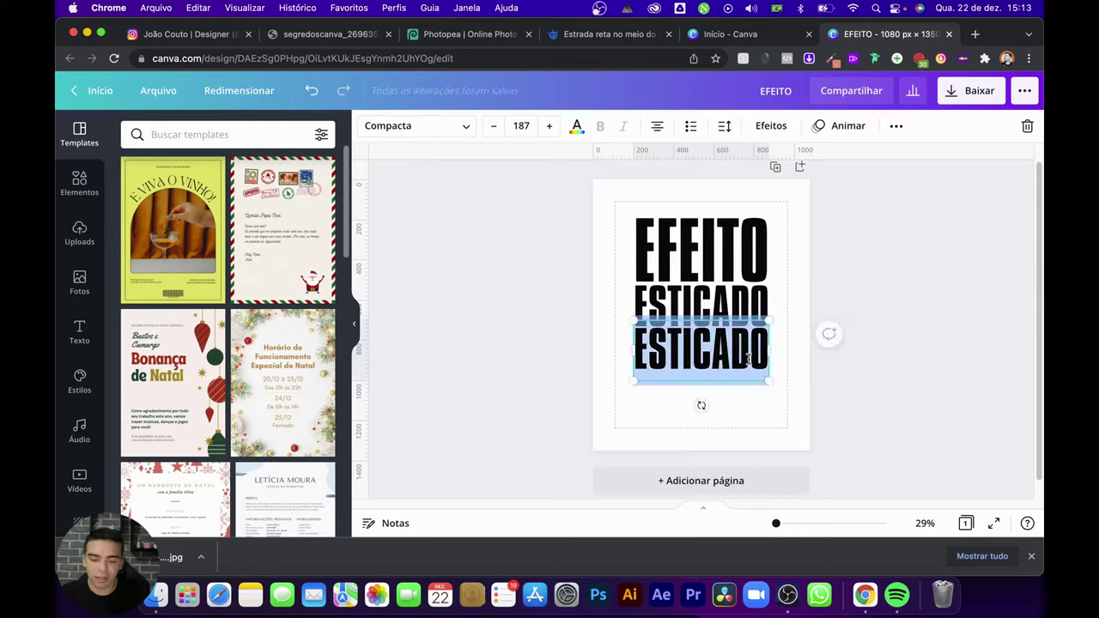
{"action": "type", "text": "NO P"}
{"action": "key", "text": "BackSpace"}
{"action": "key", "text": "BackSpace"}
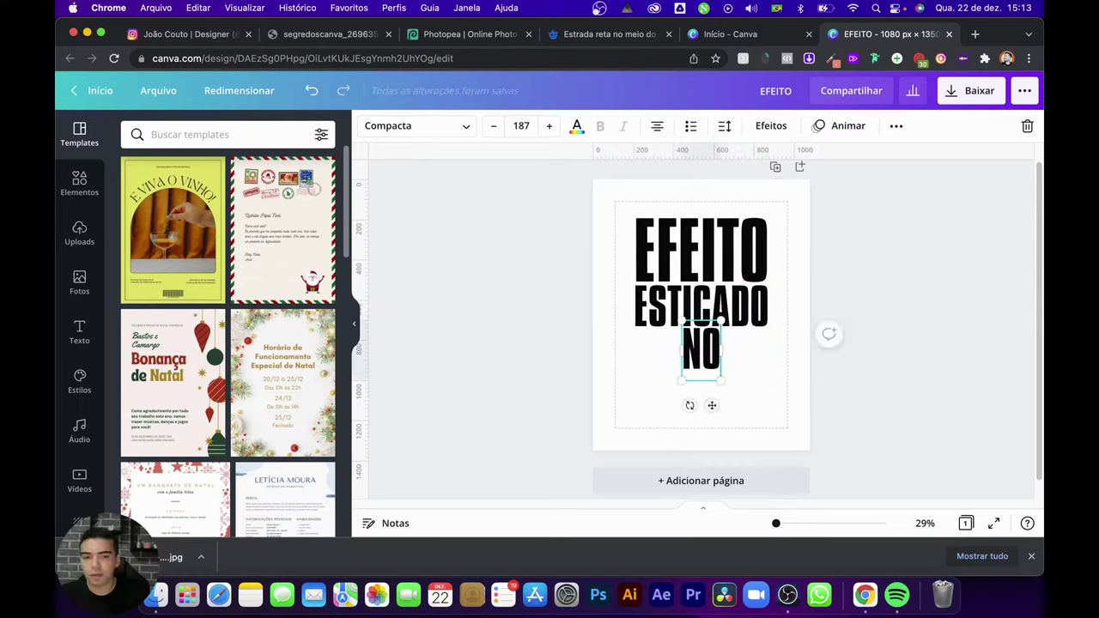
{"action": "type", "text": "PHOTP"}
{"action": "key", "text": "BackSpace"}
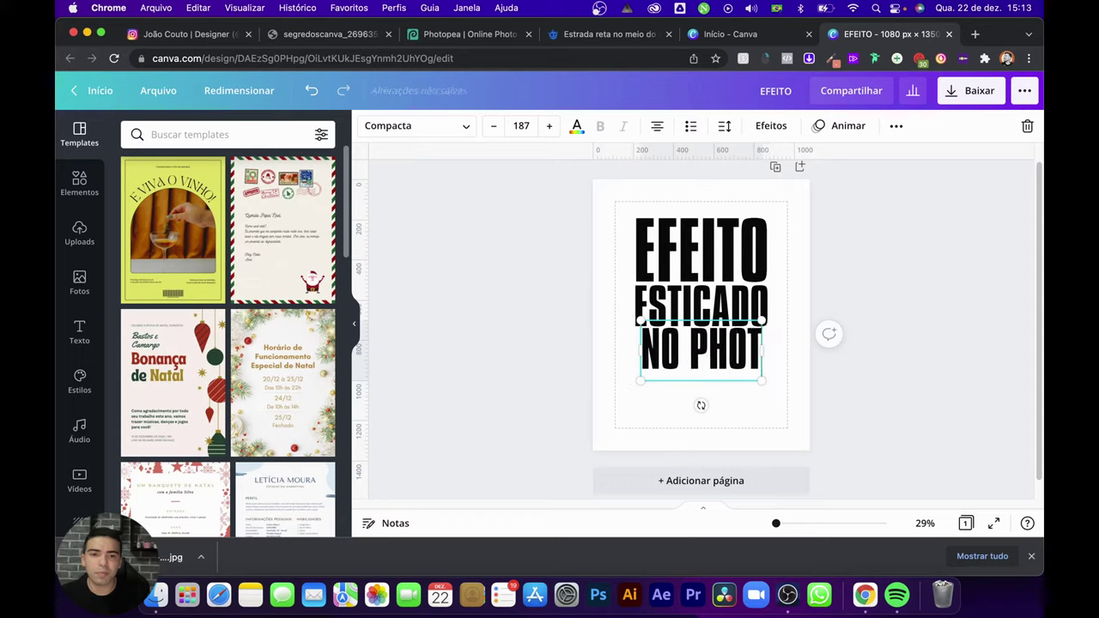
{"action": "type", "text": "OPEA"}
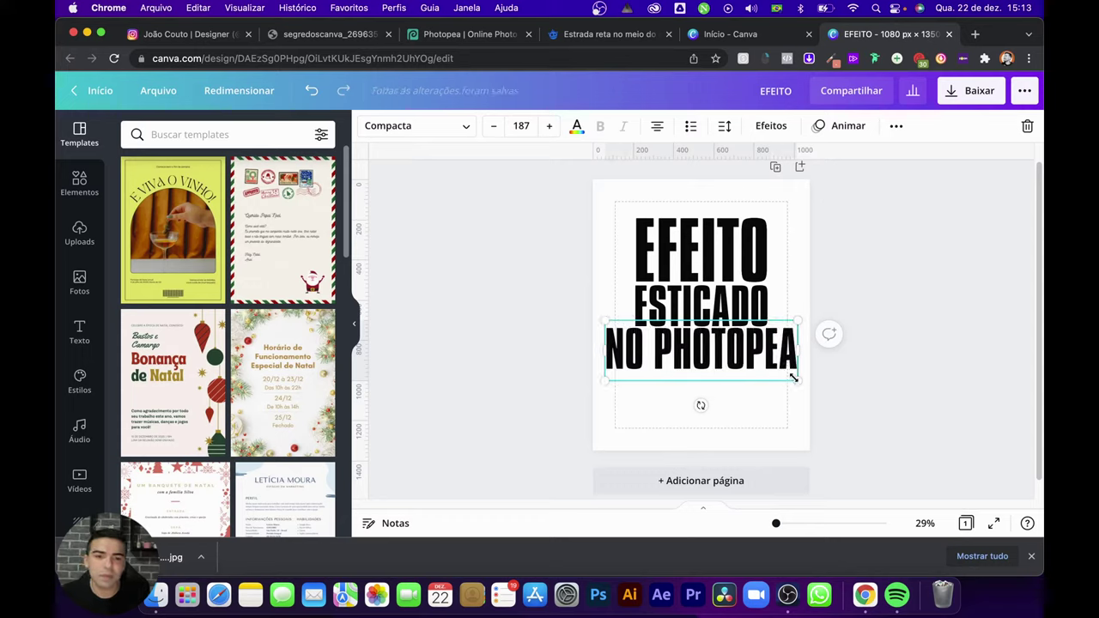
{"action": "left_click_drag", "start_coordinate": [793, 378], "coordinate": [717, 246]}
Step: Recolour the EFEITO, ESTICADO and NO PHOTOPEA text lines together to white
{"action": "left_click", "coordinate": [831, 347]}
{"action": "left_click", "coordinate": [730, 368]}
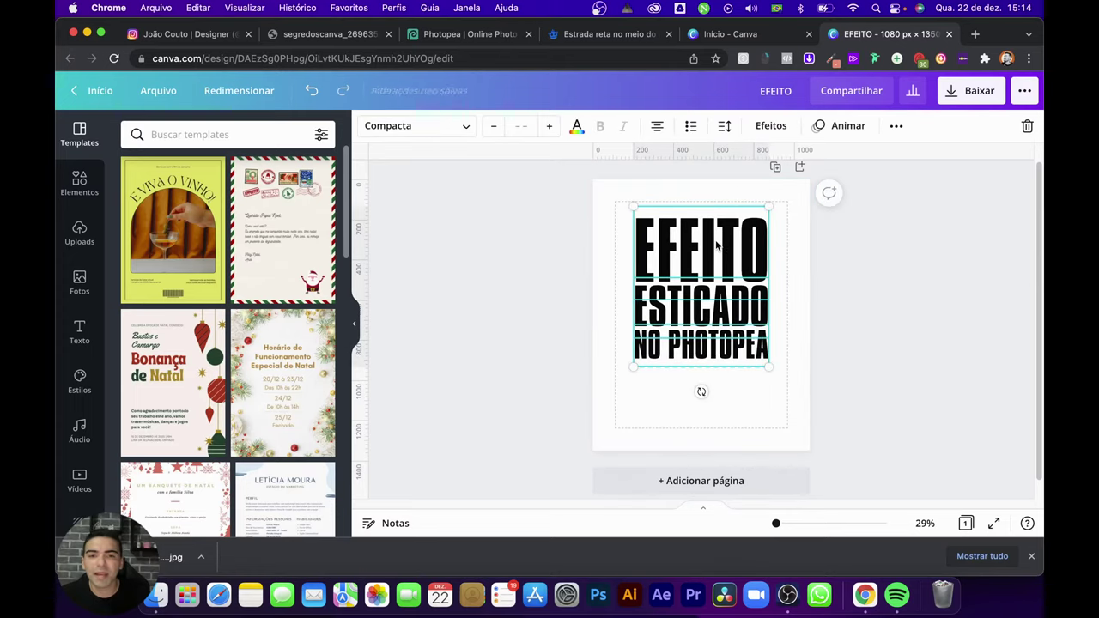
{"action": "left_click", "coordinate": [580, 127]}
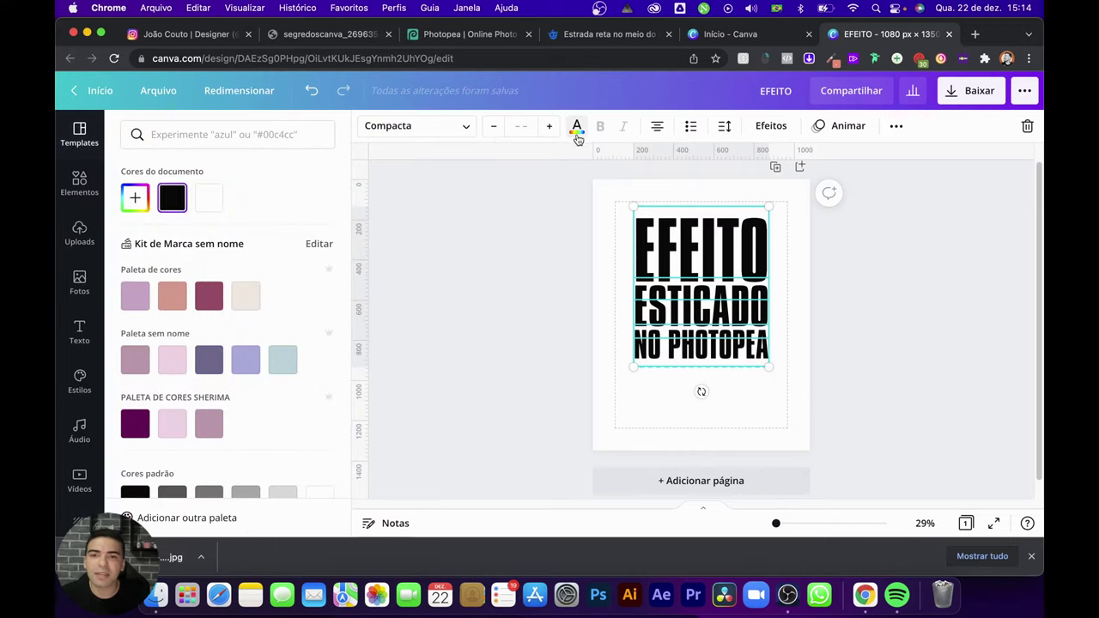
{"action": "left_click", "coordinate": [211, 204]}
Step: Enlarge the three text lines together to the full width between the page margins and centre them on the page
{"action": "left_click_drag", "start_coordinate": [769, 367], "coordinate": [788, 389]}
{"action": "left_click_drag", "start_coordinate": [637, 388], "coordinate": [616, 417]}
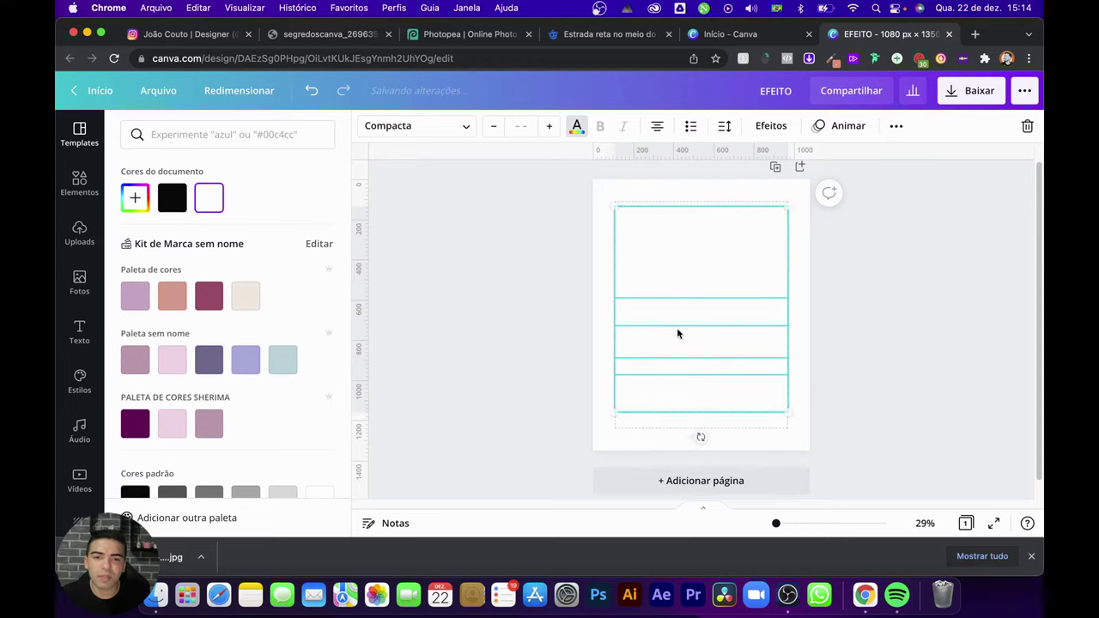
{"action": "left_click_drag", "start_coordinate": [677, 327], "coordinate": [687, 324]}
{"action": "left_click", "coordinate": [575, 324]}
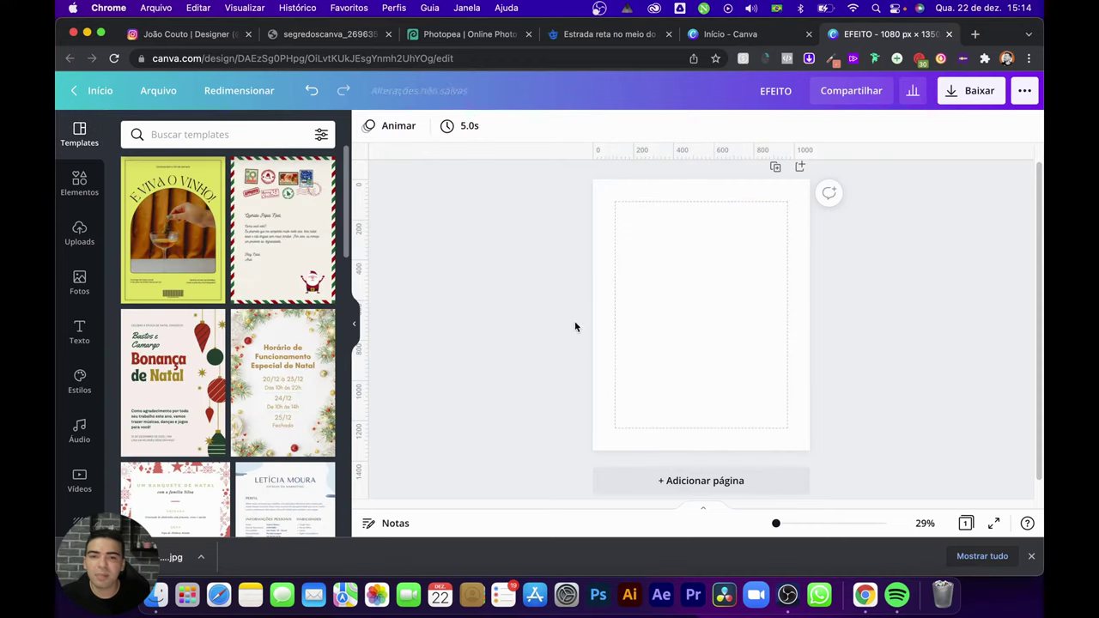
{"action": "left_click", "coordinate": [727, 319]}
{"action": "left_click", "coordinate": [847, 337]}
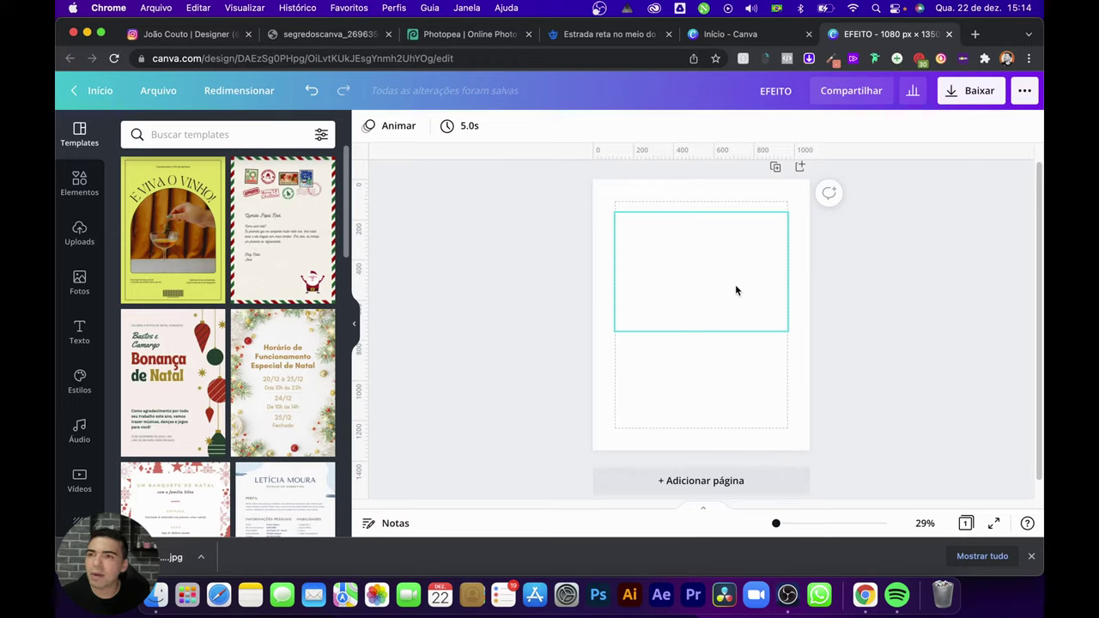
Step: Download the design as a 1080 x 1350 px PNG with a transparent background
{"action": "left_click", "coordinate": [957, 92]}
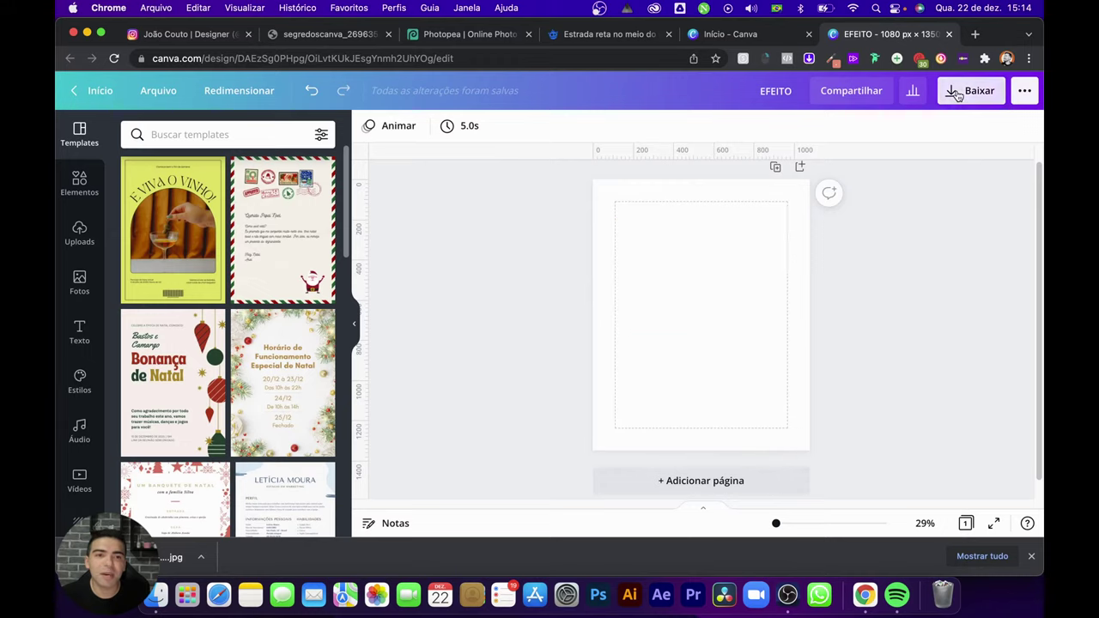
{"action": "left_click", "coordinate": [911, 268]}
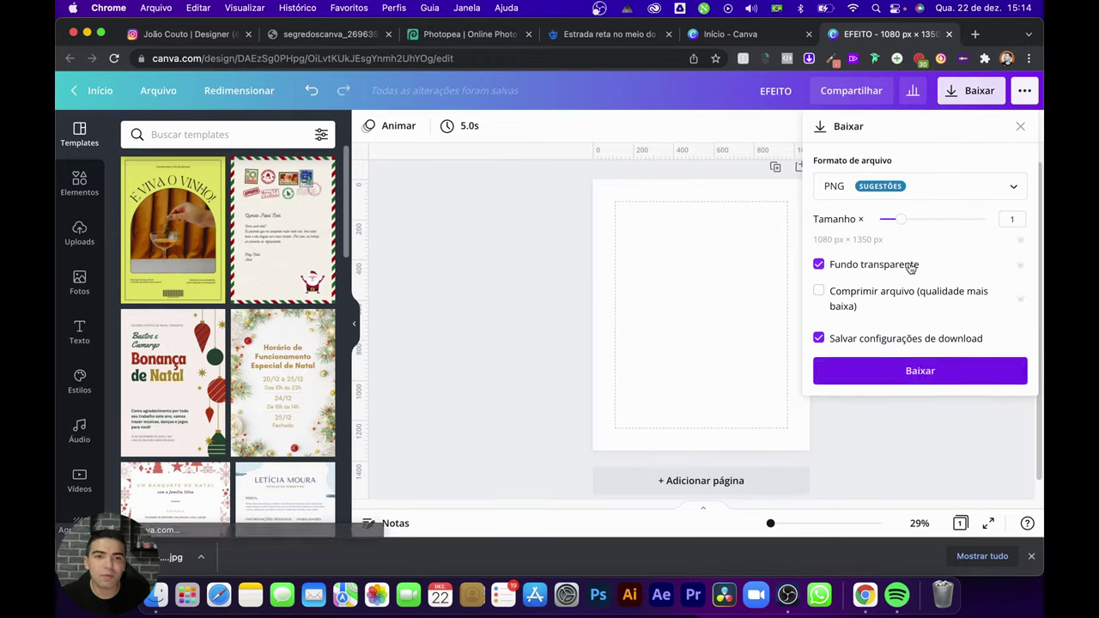
{"action": "left_click", "coordinate": [912, 374]}
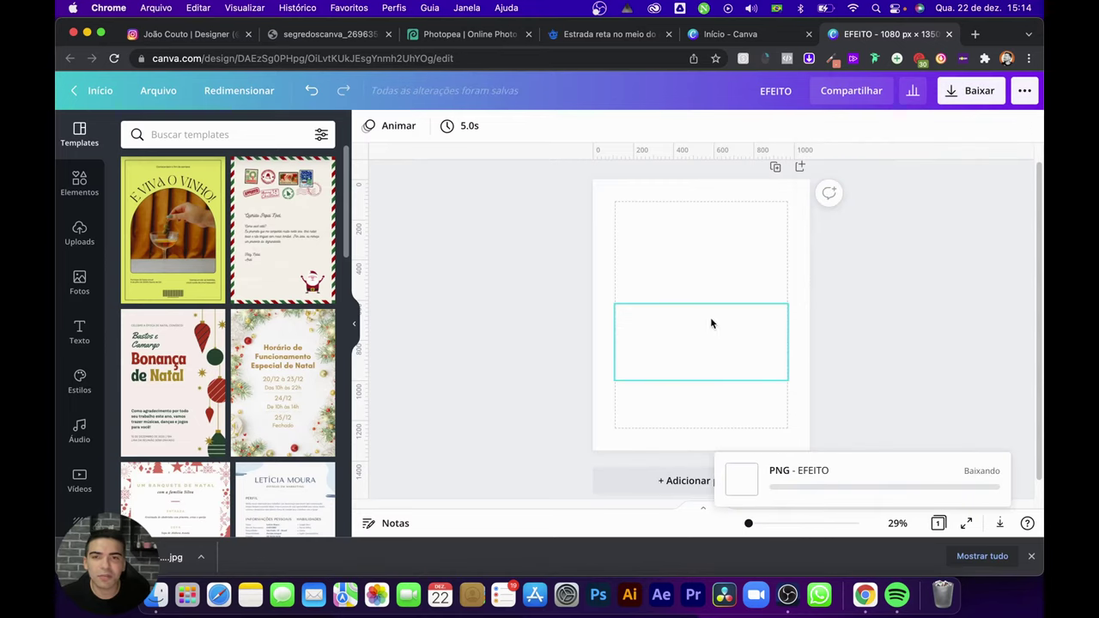
Step: Place the downloaded EFEITO image in the Photopea project, scale it to 36.92% on the road, and activate the Move tool
{"action": "left_click", "coordinate": [461, 35]}
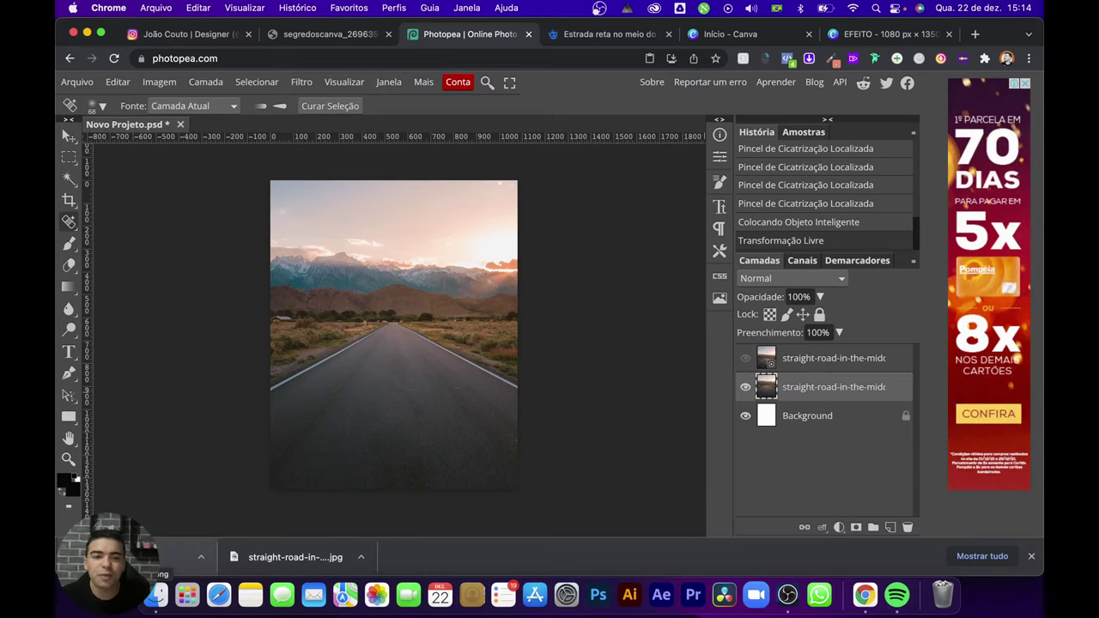
{"action": "left_click_drag", "start_coordinate": [129, 566], "coordinate": [361, 318]}
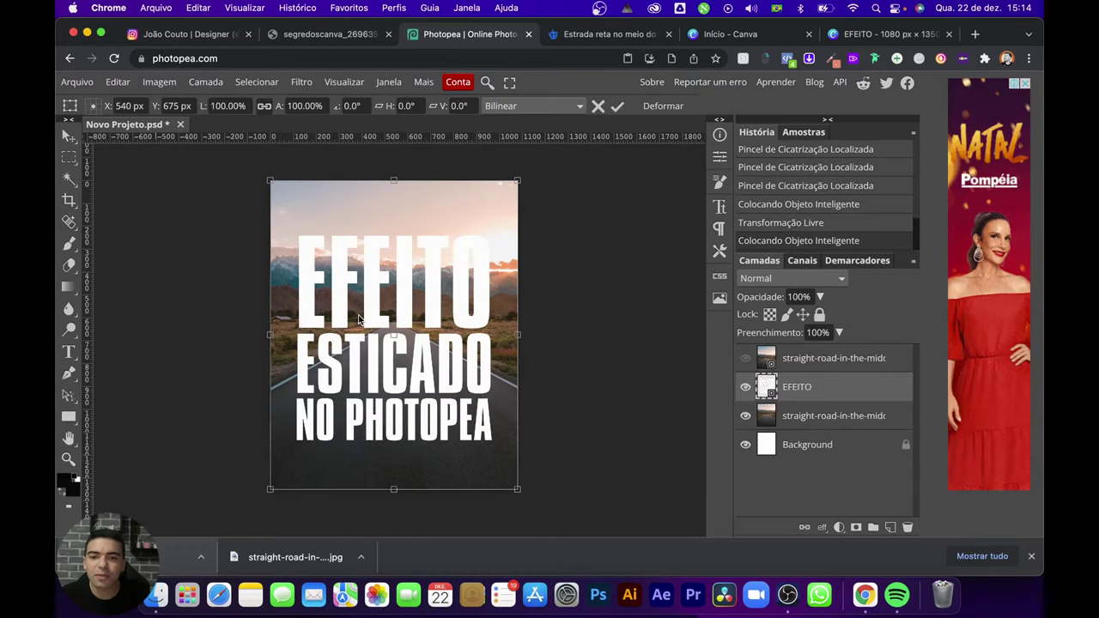
{"action": "left_click_drag", "start_coordinate": [393, 359], "coordinate": [407, 367]}
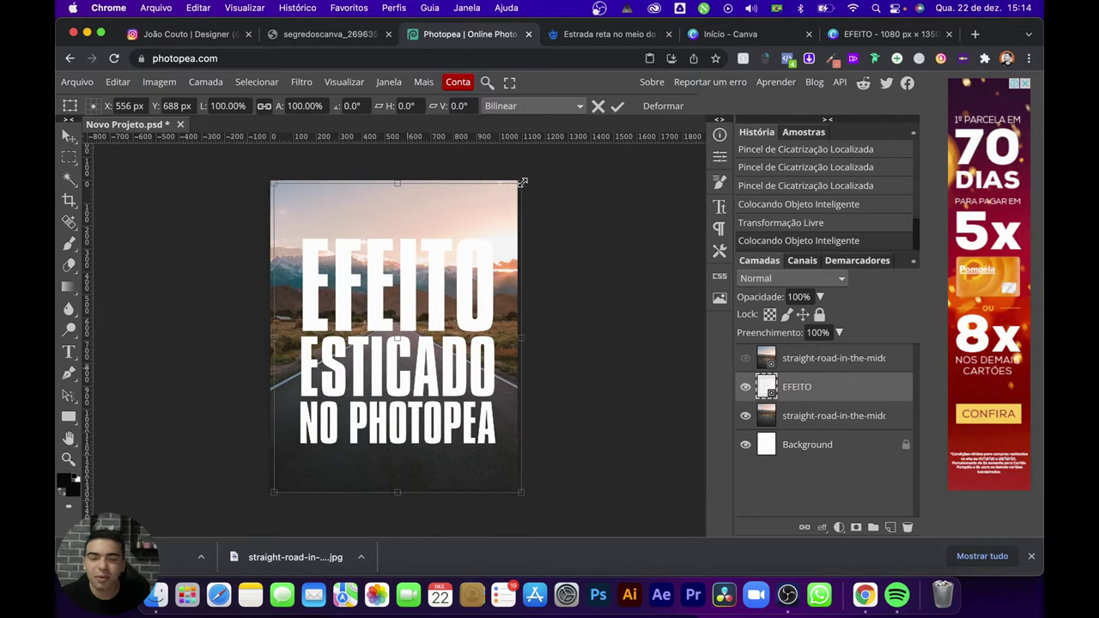
{"action": "left_click_drag", "start_coordinate": [522, 182], "coordinate": [438, 324]}
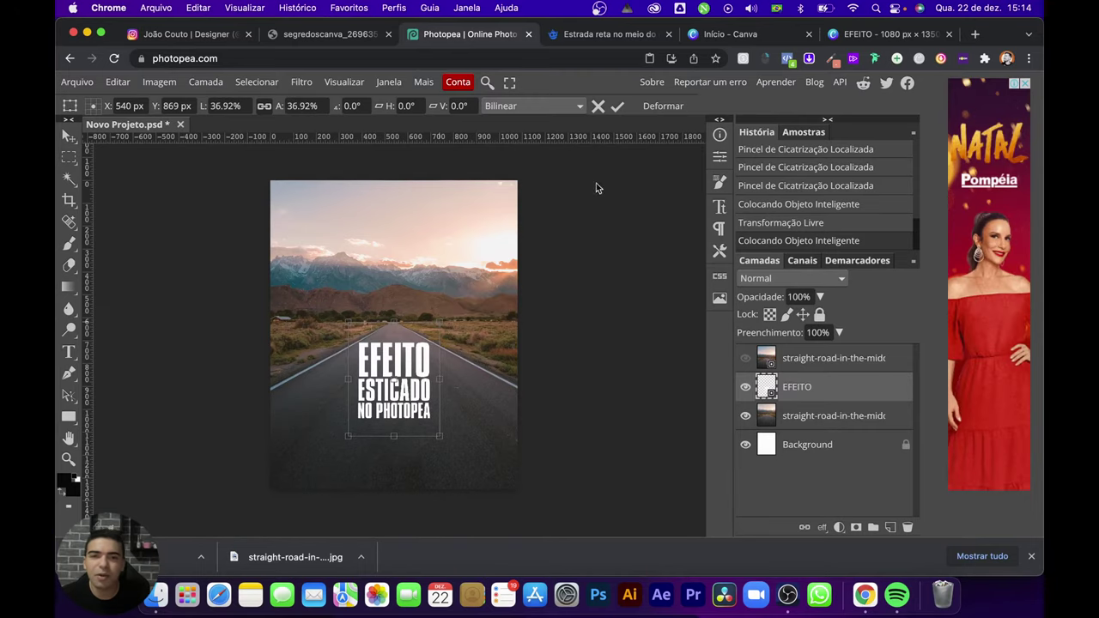
{"action": "left_click", "coordinate": [616, 106]}
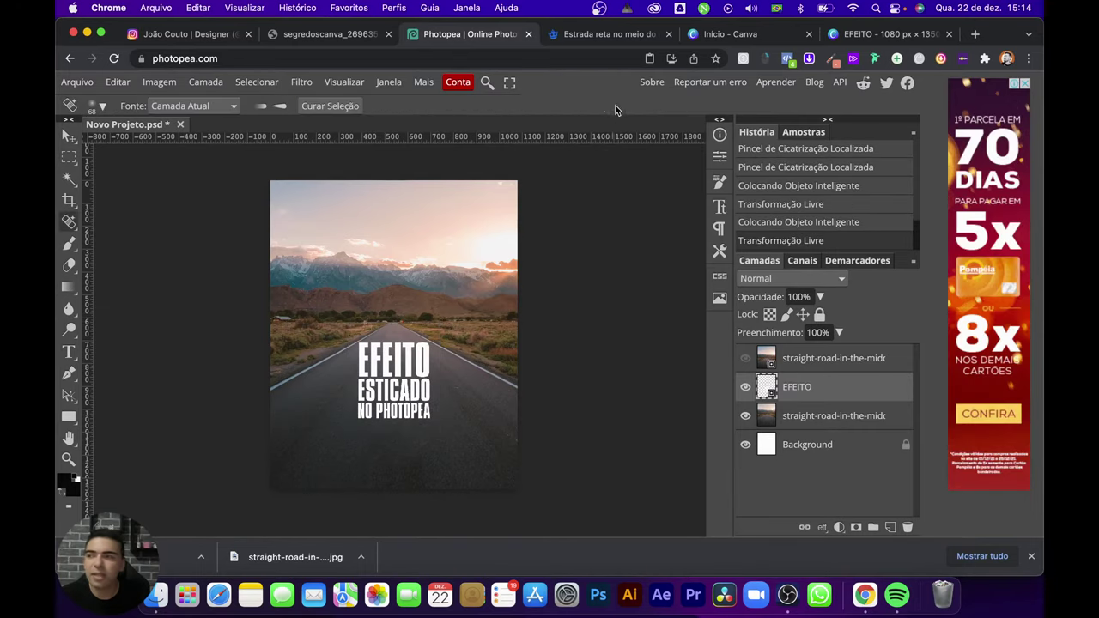
{"action": "left_click", "coordinate": [69, 137]}
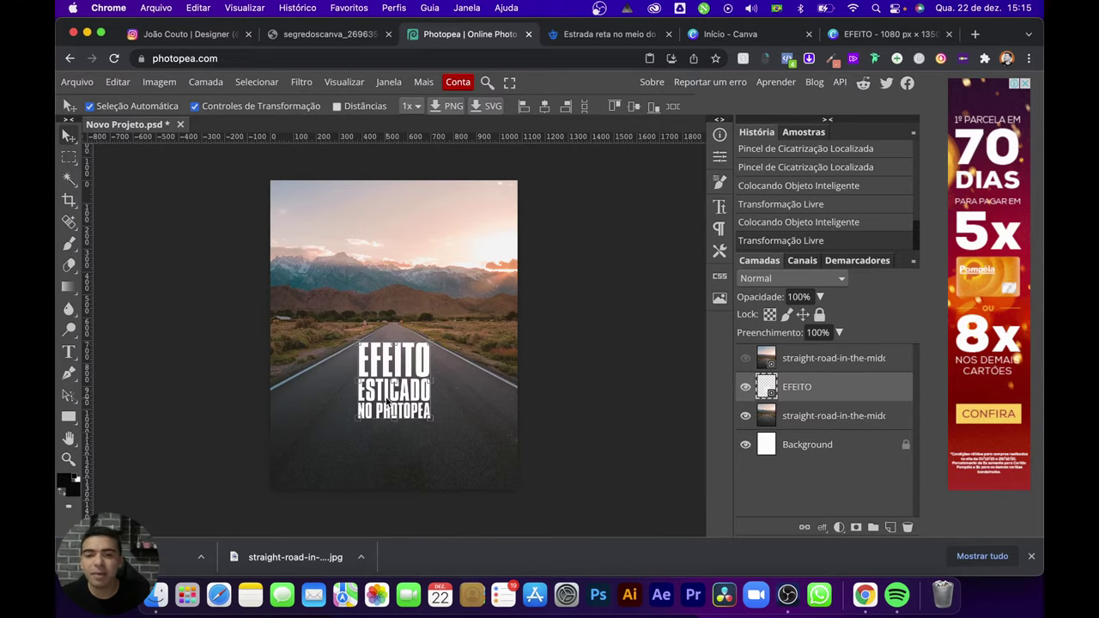
{"action": "scroll", "coordinate": [391, 404], "scroll_direction": "up", "scroll_amount": 2}
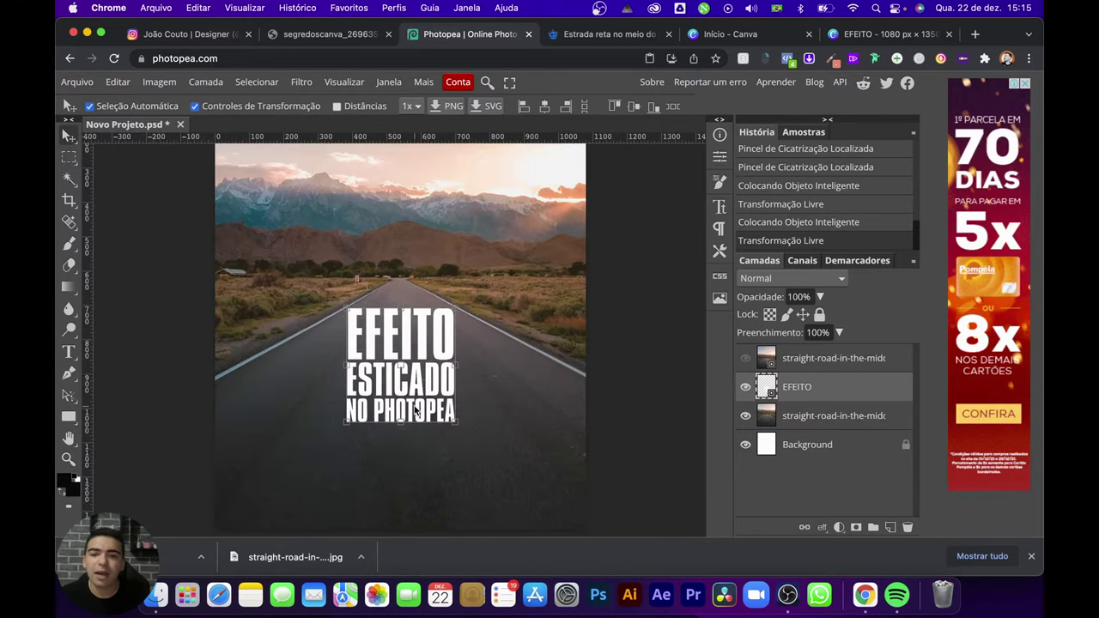
{"action": "scroll", "coordinate": [415, 410], "scroll_direction": "down", "scroll_amount": 2}
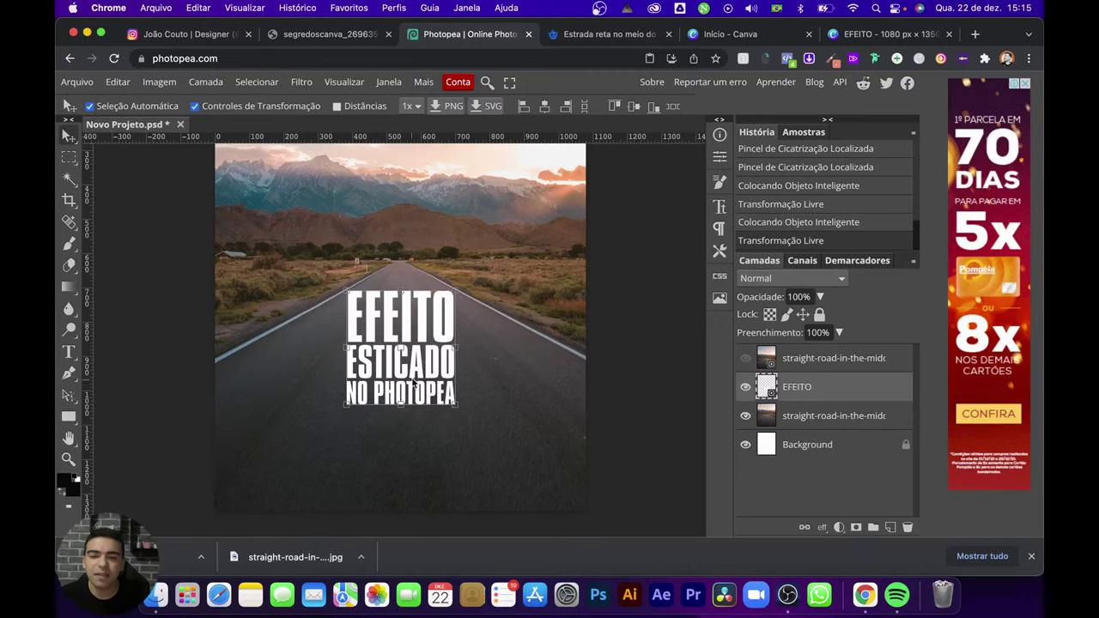
{"action": "scroll", "coordinate": [408, 295], "scroll_direction": "up", "scroll_amount": 3}
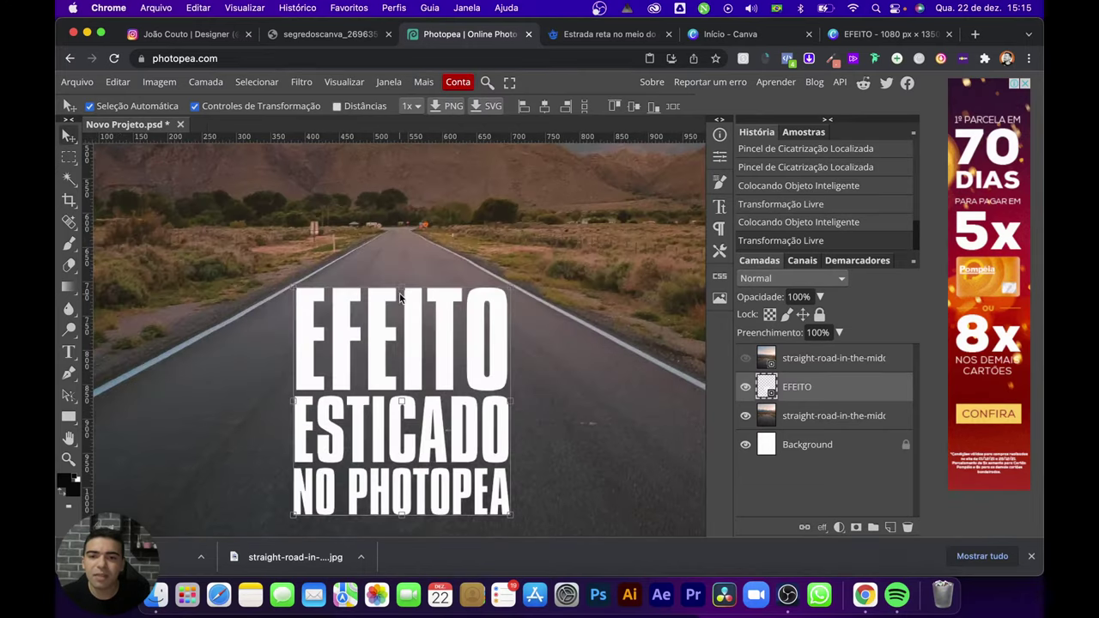
{"action": "key", "text": "ctrl+t"}
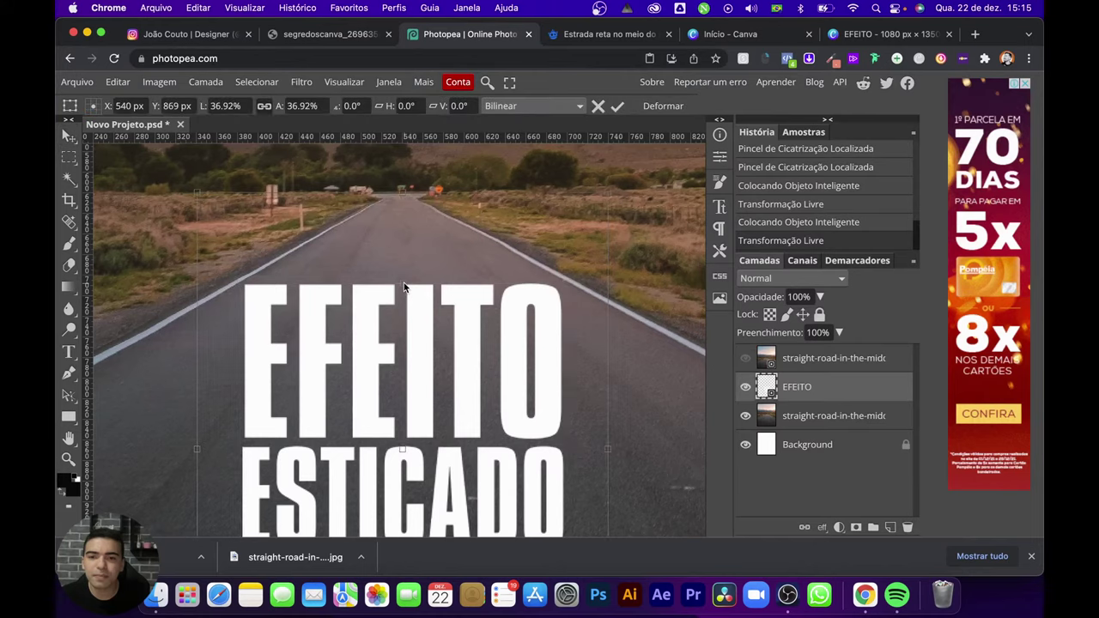
{"action": "right_click", "coordinate": [403, 192]}
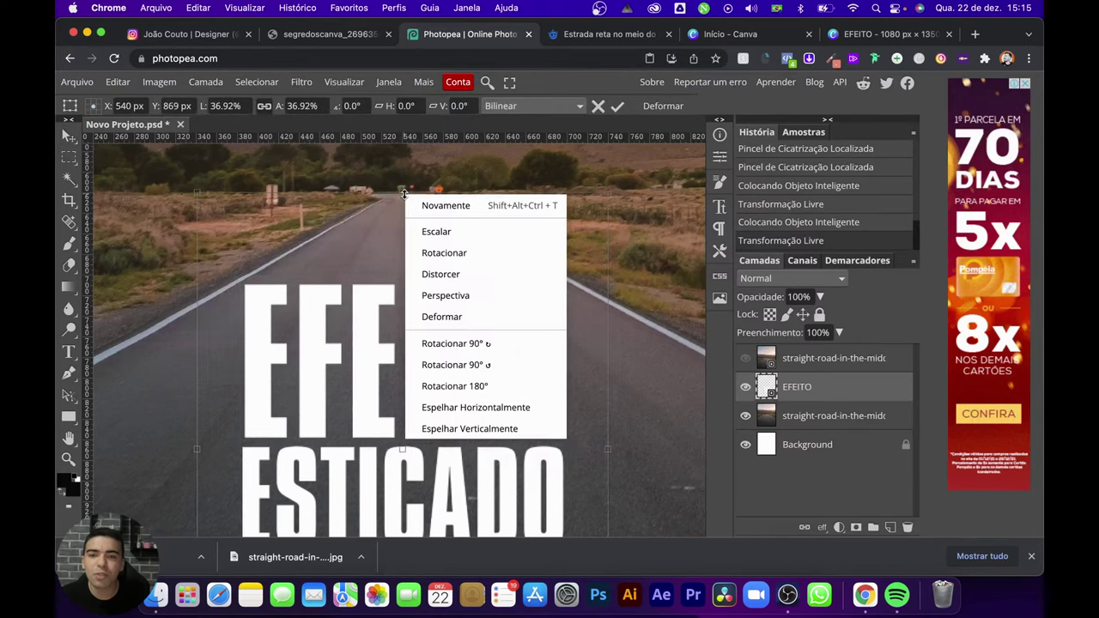
{"action": "left_click", "coordinate": [403, 193]}
{"action": "key", "text": "Return"}
{"action": "left_click", "coordinate": [404, 193]}
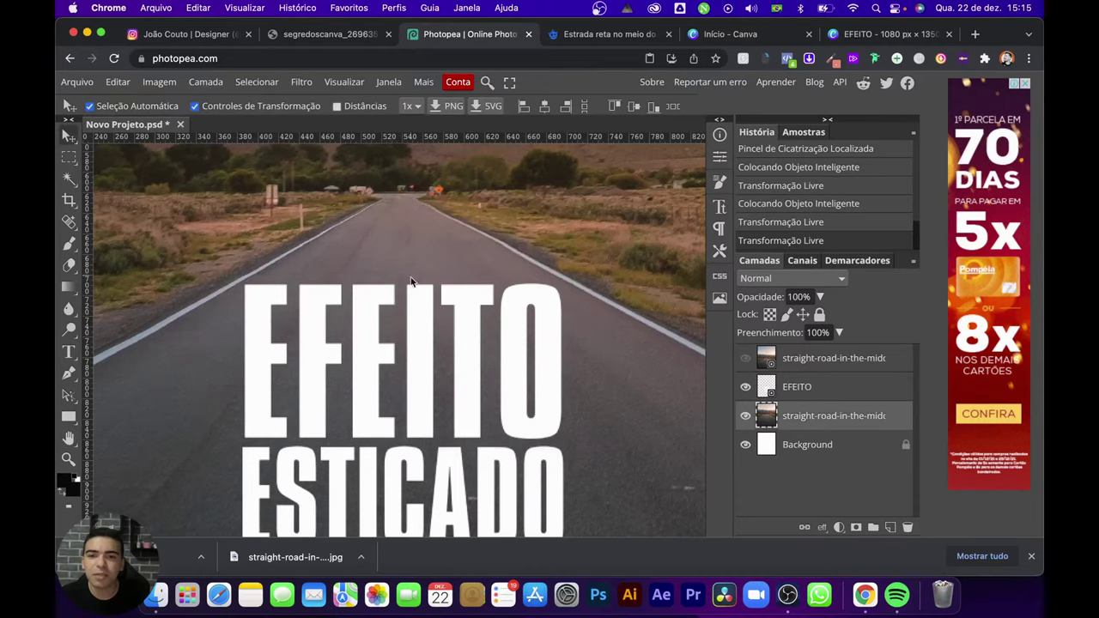
Step: Rasterize the EFEITO layer
{"action": "left_click", "coordinate": [804, 389]}
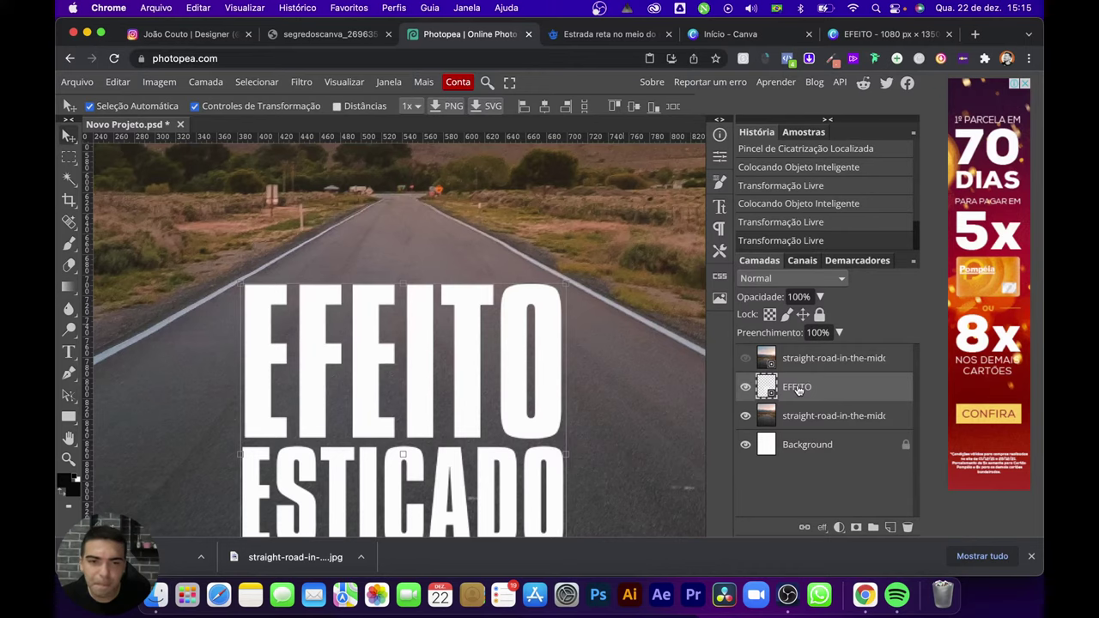
{"action": "right_click", "coordinate": [794, 383]}
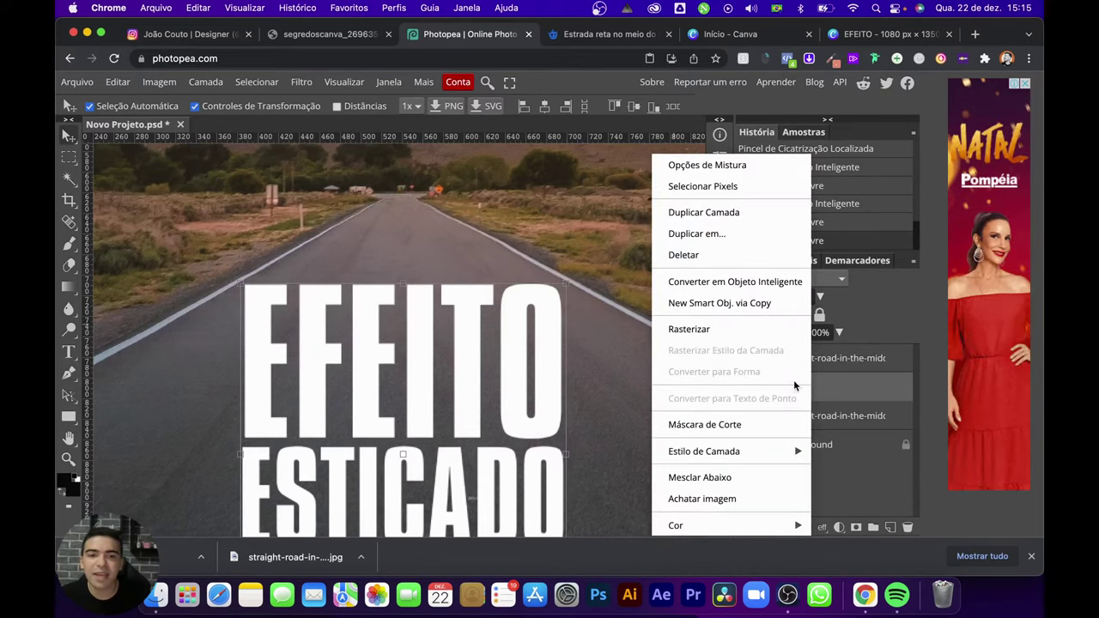
{"action": "left_click", "coordinate": [710, 331]}
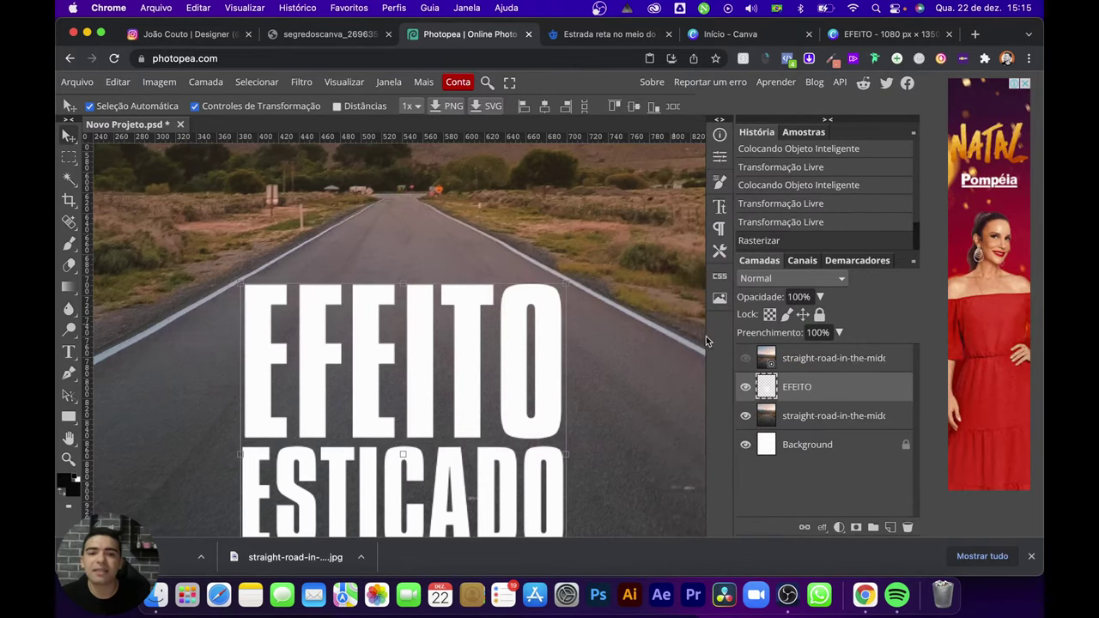
Step: Distort the EFEITO text by spreading its two lower corners outward and down so the sides follow the road's edge lines
{"action": "left_click", "coordinate": [403, 284]}
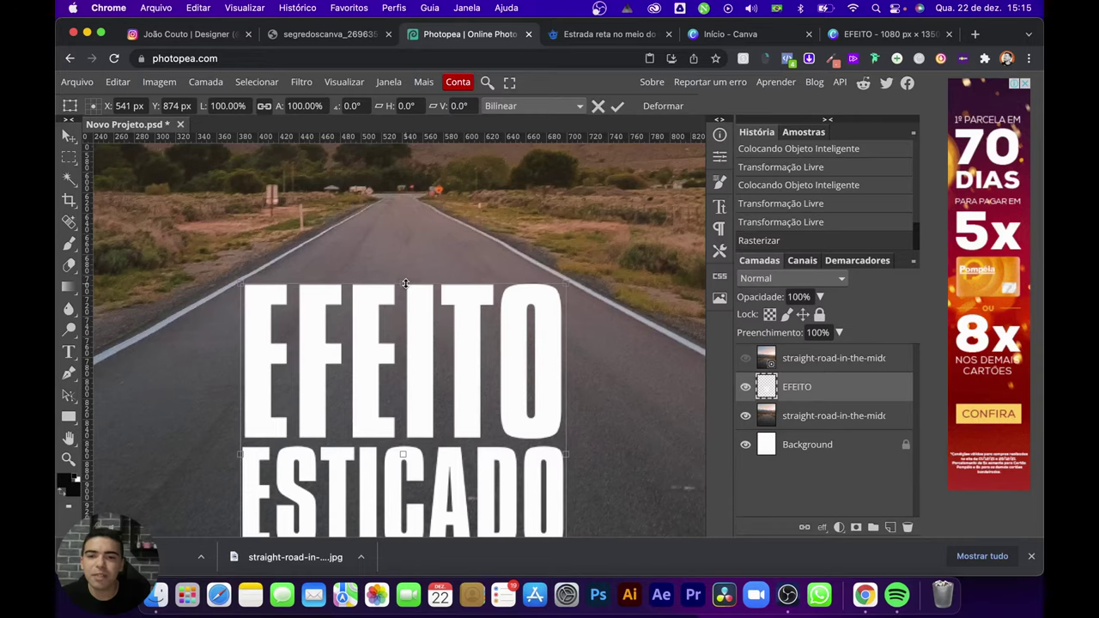
{"action": "right_click", "coordinate": [404, 284]}
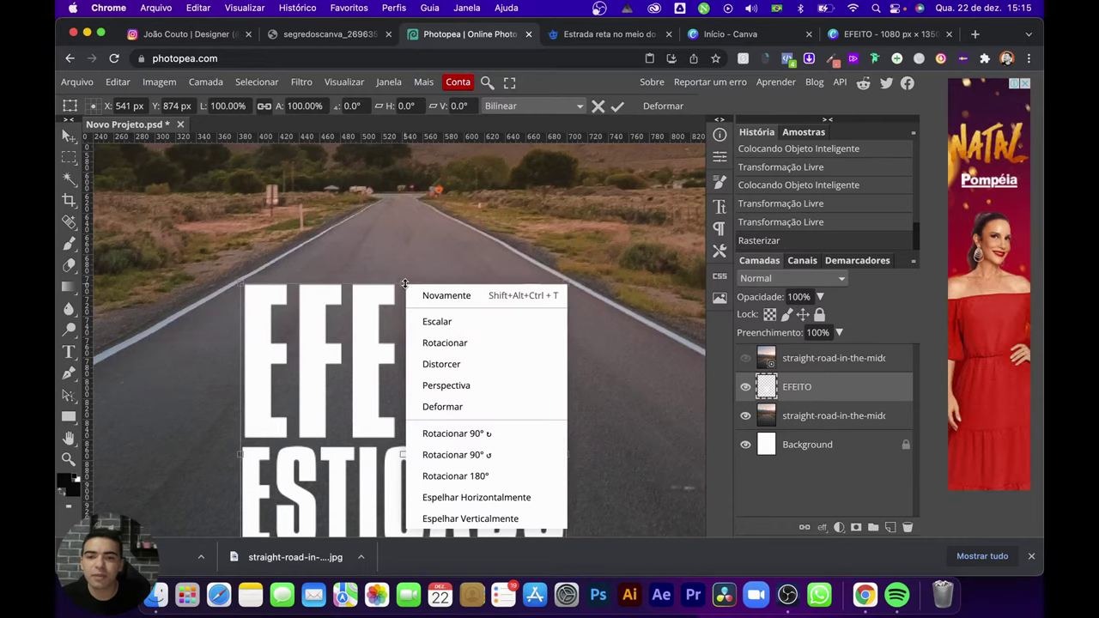
{"action": "left_click", "coordinate": [470, 368]}
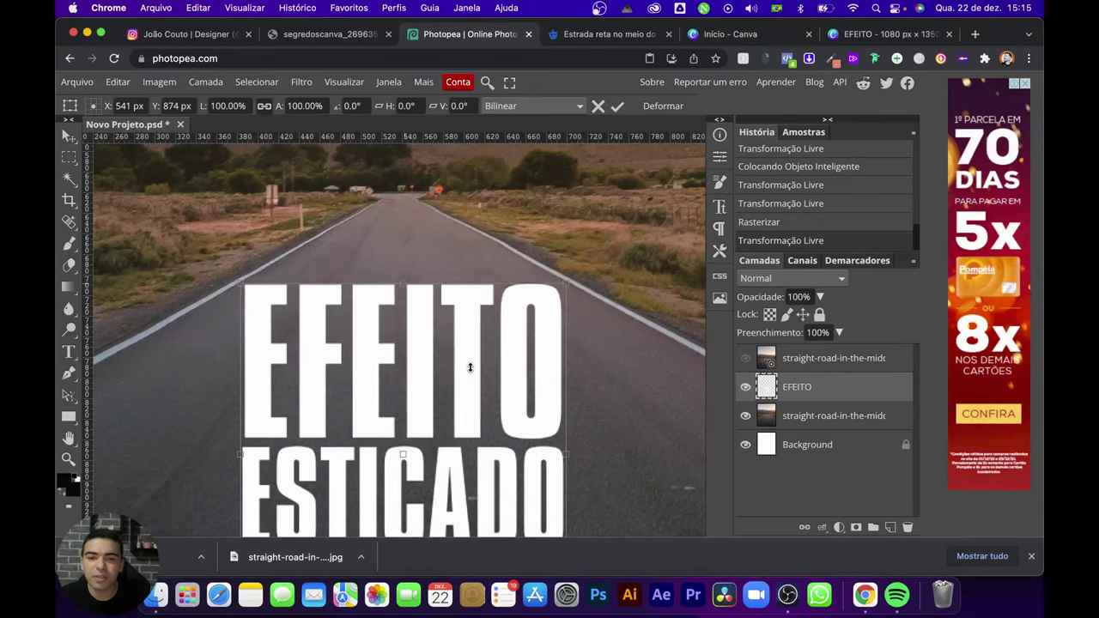
{"action": "scroll", "coordinate": [434, 384], "scroll_direction": "down", "scroll_amount": 5}
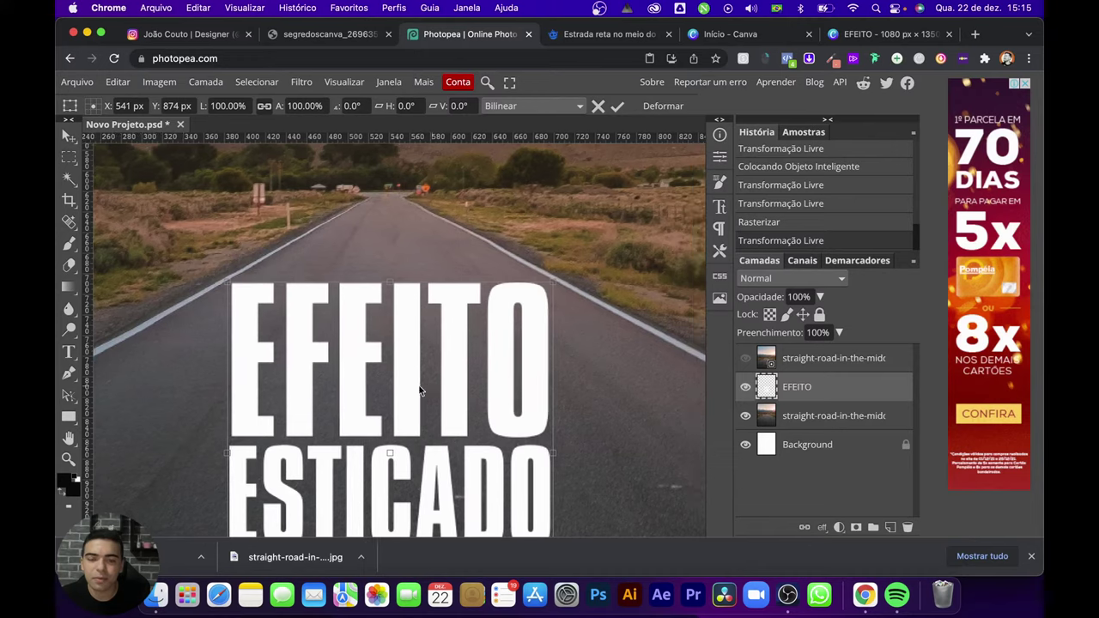
{"action": "scroll", "coordinate": [434, 403], "scroll_direction": "down", "scroll_amount": 3}
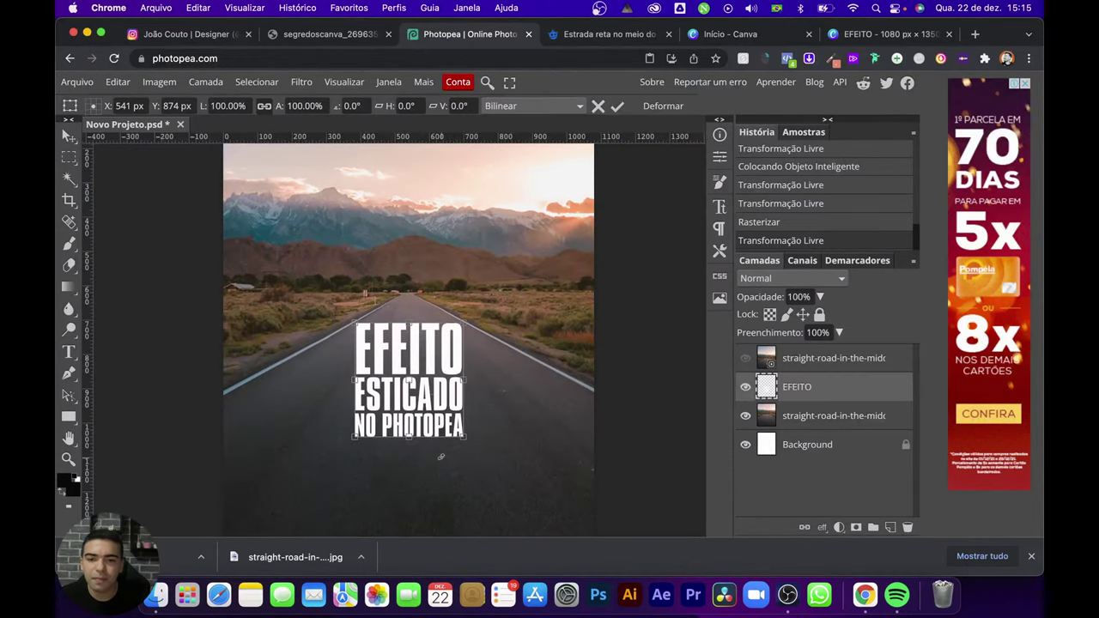
{"action": "left_click_drag", "start_coordinate": [464, 388], "coordinate": [588, 429]}
{"action": "left_click_drag", "start_coordinate": [352, 391], "coordinate": [235, 419]}
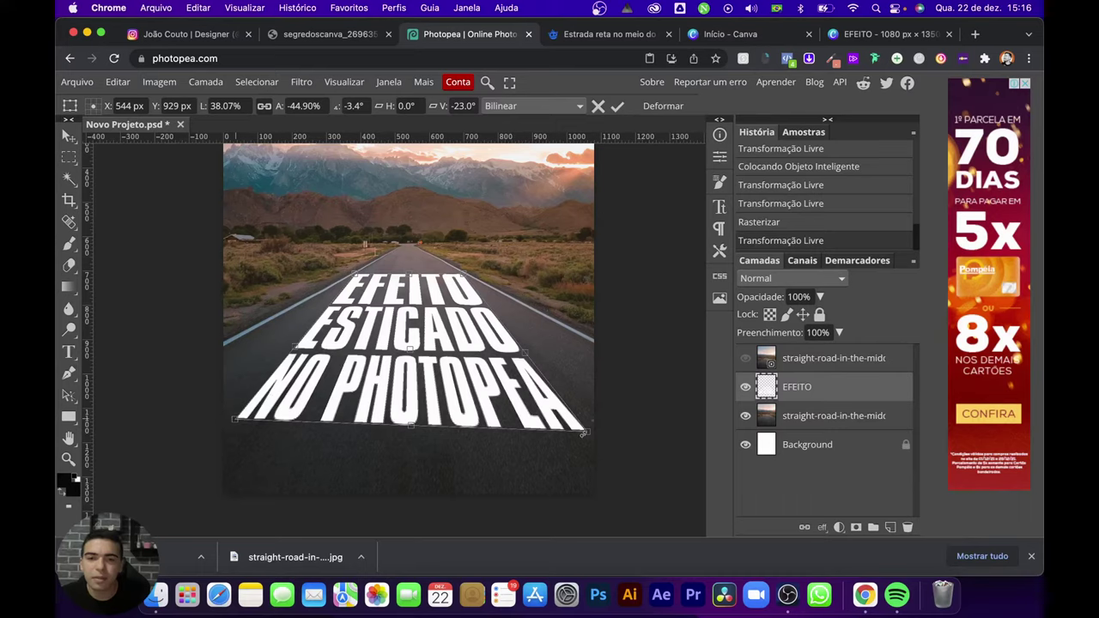
{"action": "mouse_move", "coordinate": [586, 432]}
{"action": "left_mouse_down"}
{"action": "mouse_move", "coordinate": [587, 416]}
{"action": "mouse_move", "coordinate": [582, 424]}
{"action": "left_mouse_up"}
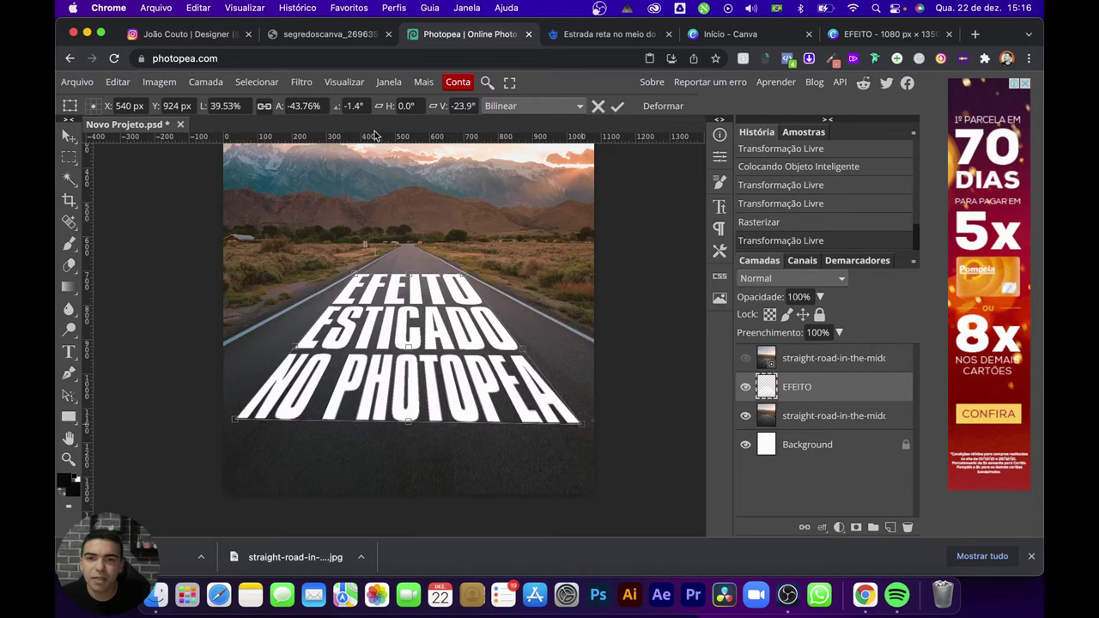
Step: Show the document guides and add a horizontal guide along the lower edge of the EFEITO text
{"action": "left_click", "coordinate": [356, 82]}
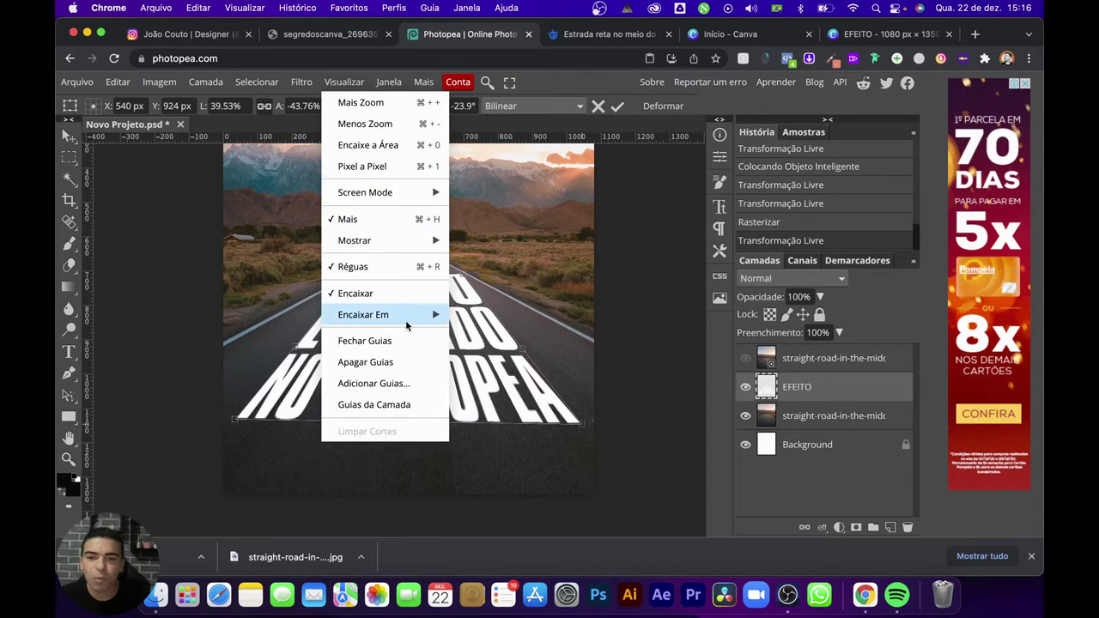
{"action": "mouse_move", "coordinate": [409, 323]}
{"action": "mouse_move", "coordinate": [425, 242]}
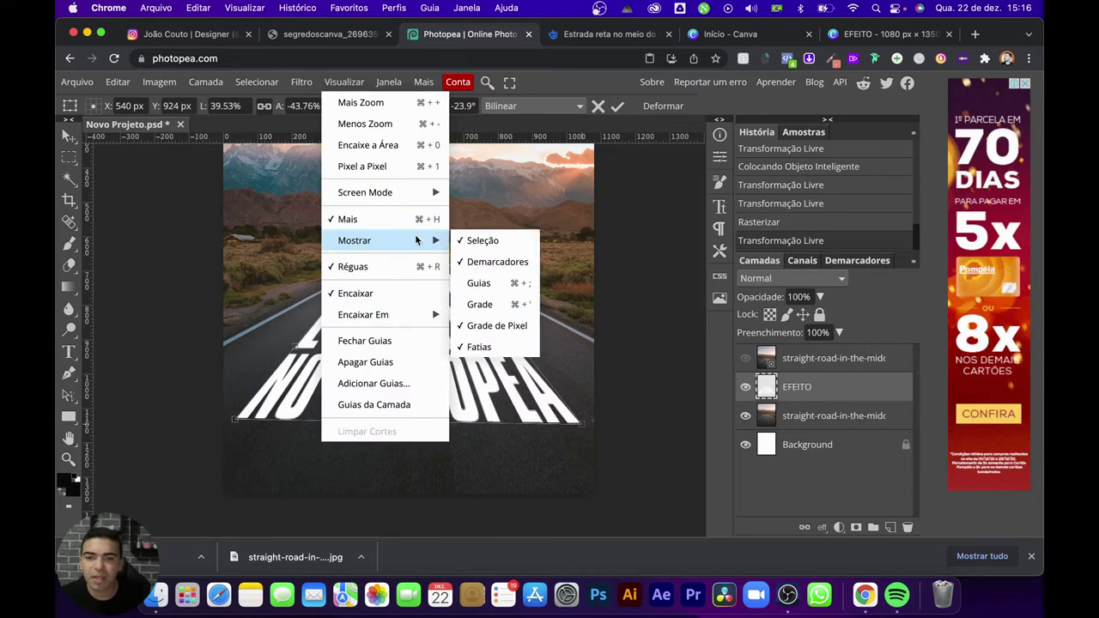
{"action": "left_click", "coordinate": [473, 282]}
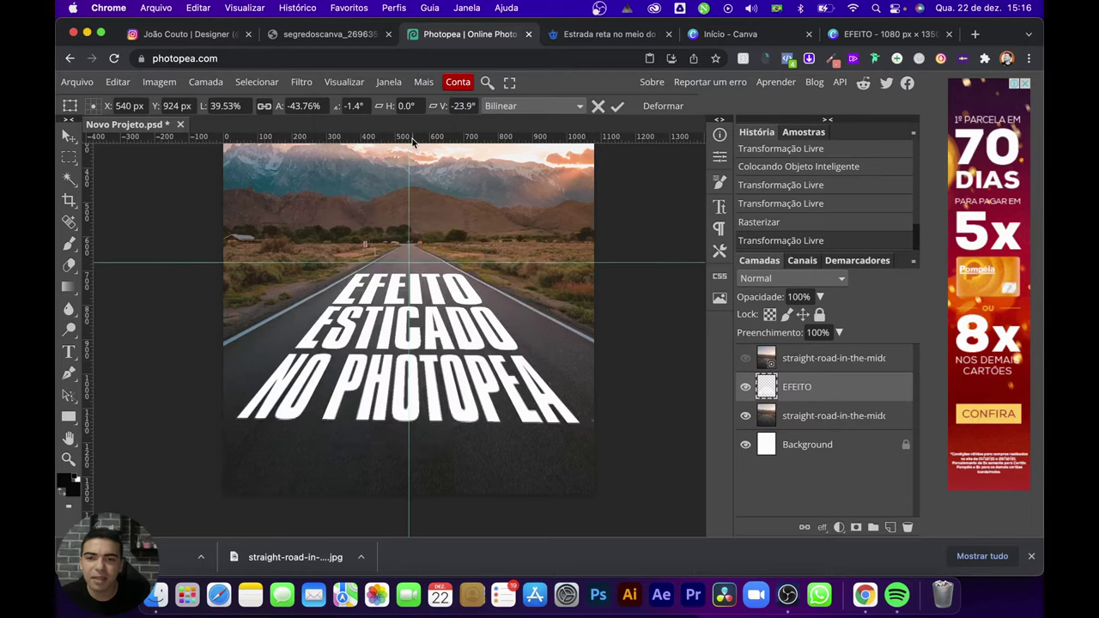
{"action": "left_click_drag", "start_coordinate": [412, 139], "coordinate": [410, 421]}
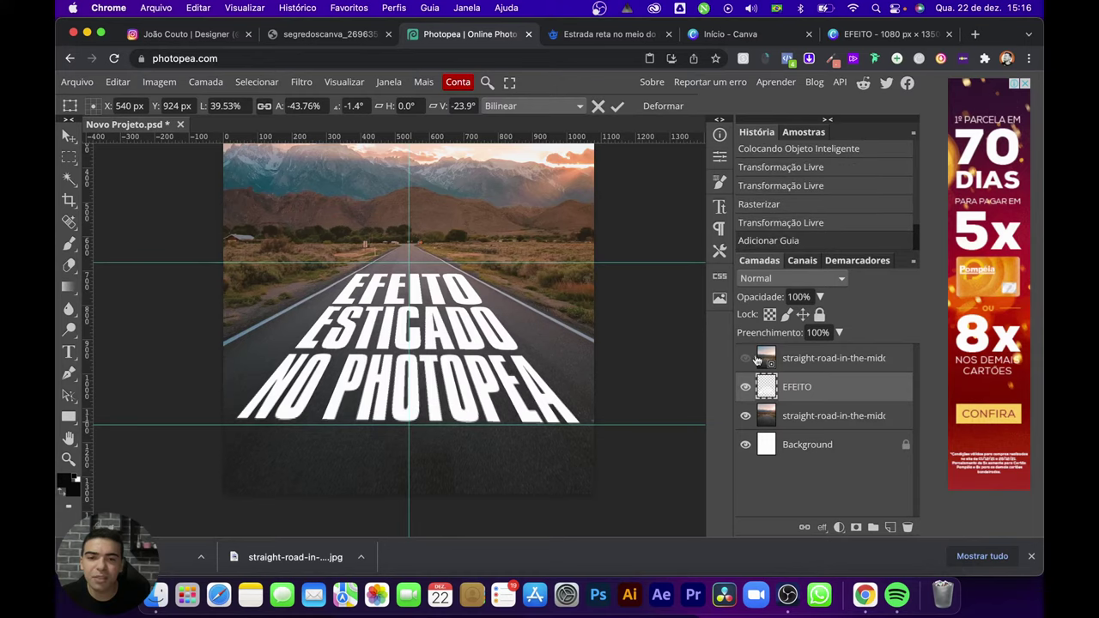
Step: Apply the distortion and move the vertical centre guide off the canvas to its left
{"action": "left_click", "coordinate": [69, 136]}
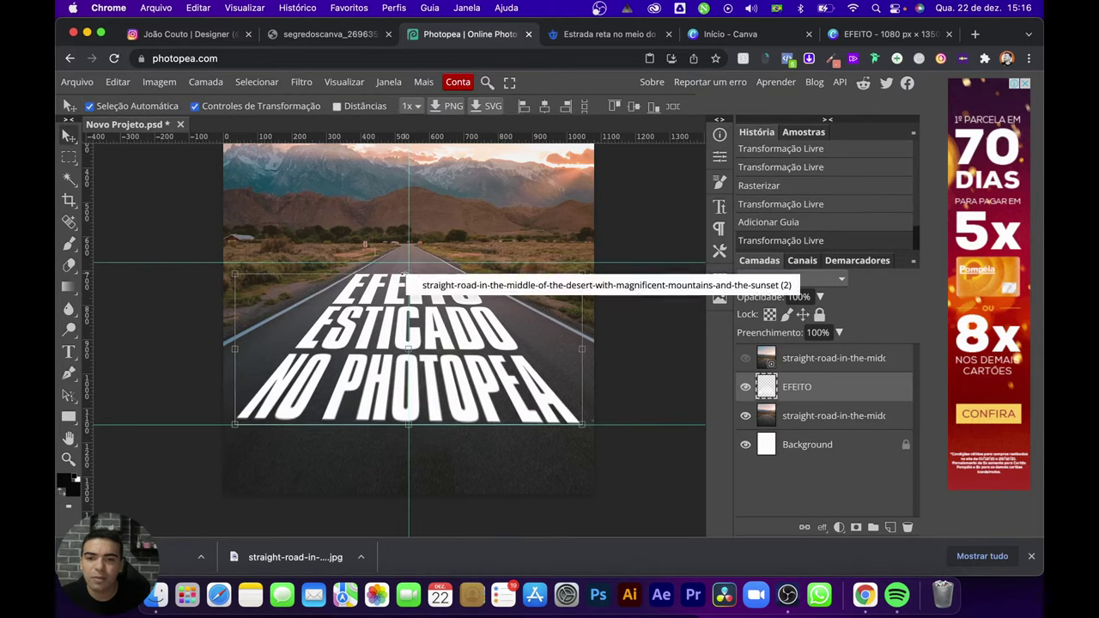
{"action": "left_click", "coordinate": [409, 275]}
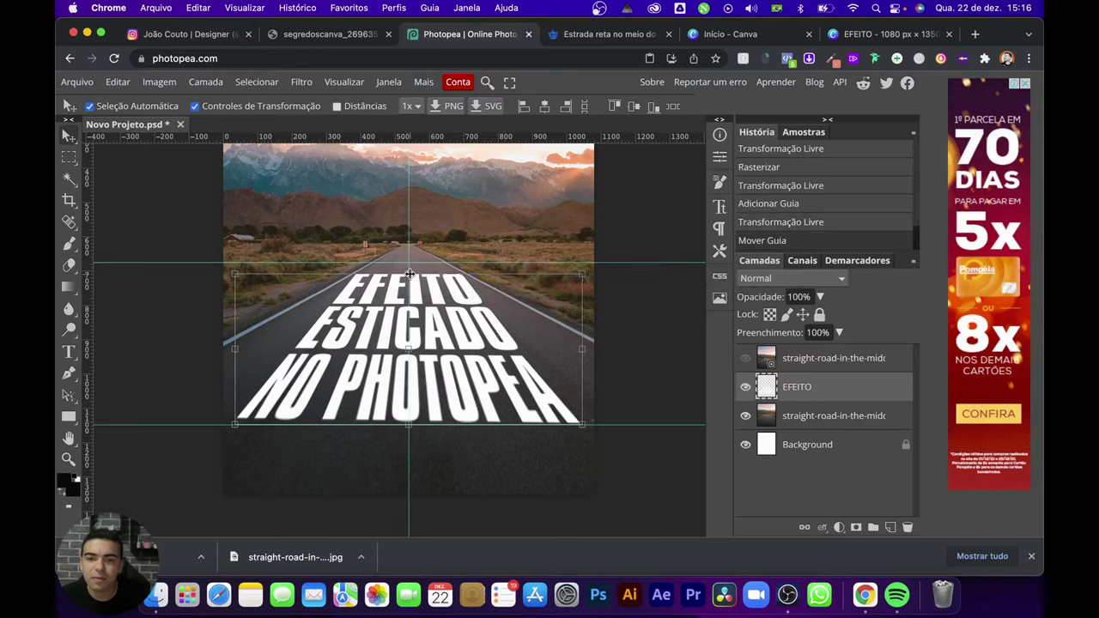
{"action": "left_click_drag", "start_coordinate": [409, 274], "coordinate": [162, 298]}
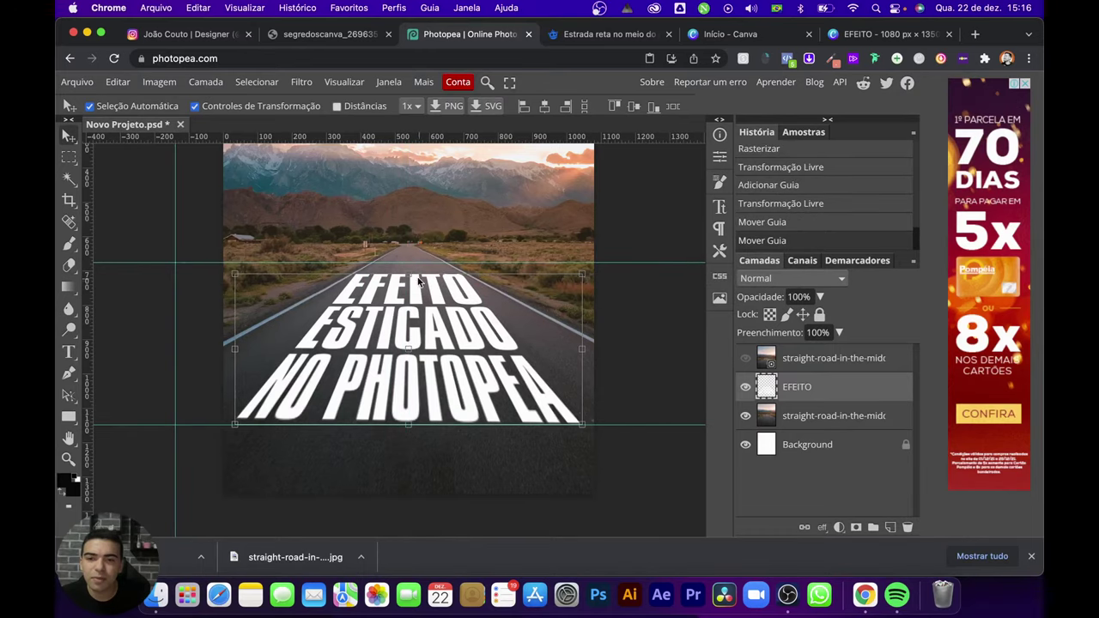
{"action": "key", "text": "alt+ctrl+t"}
{"action": "right_click", "coordinate": [410, 278]}
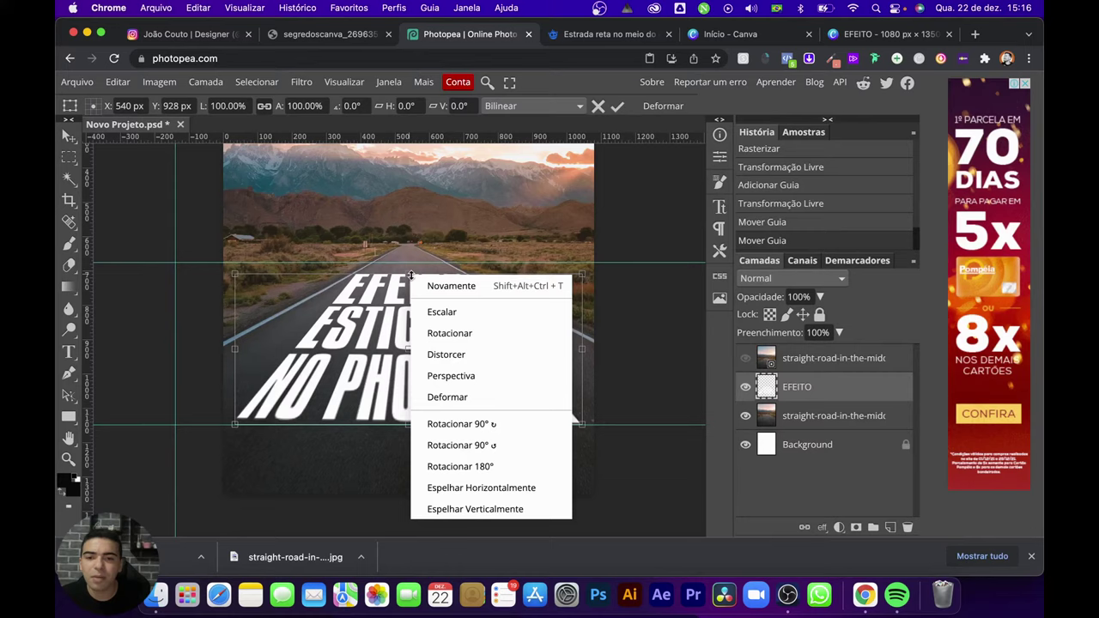
{"action": "left_click", "coordinate": [458, 356]}
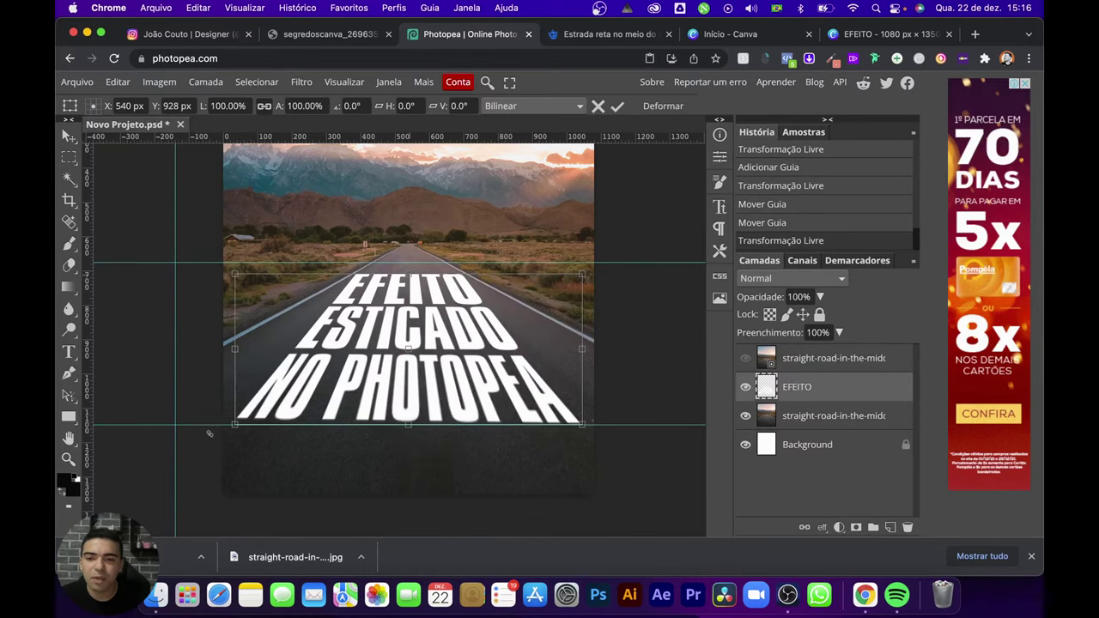
{"action": "left_click_drag", "start_coordinate": [235, 424], "coordinate": [231, 431]}
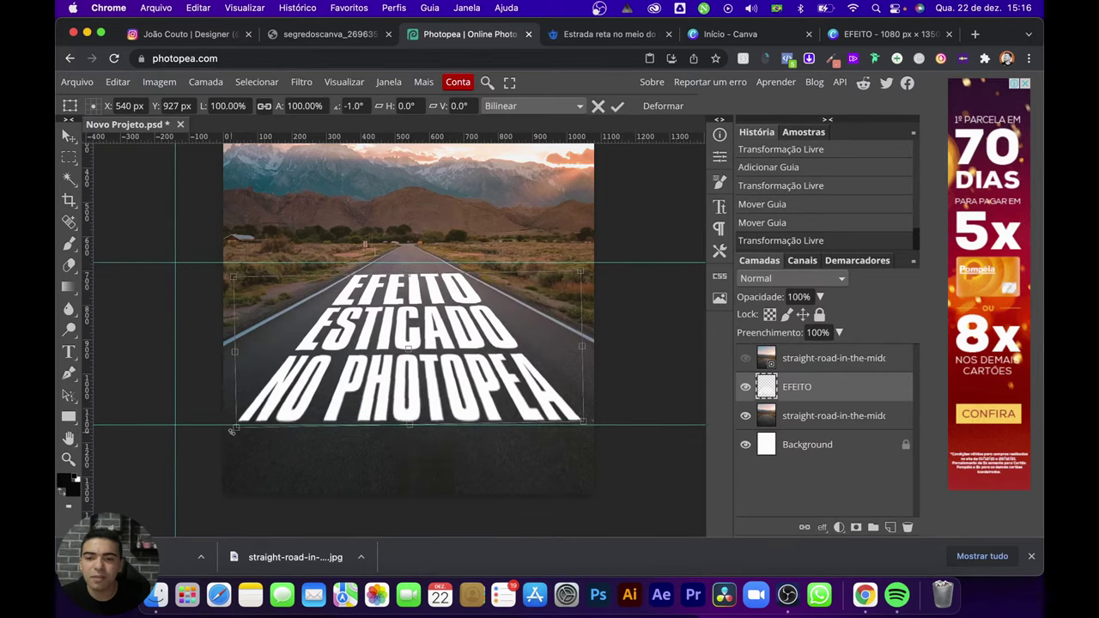
{"action": "key", "text": "Return"}
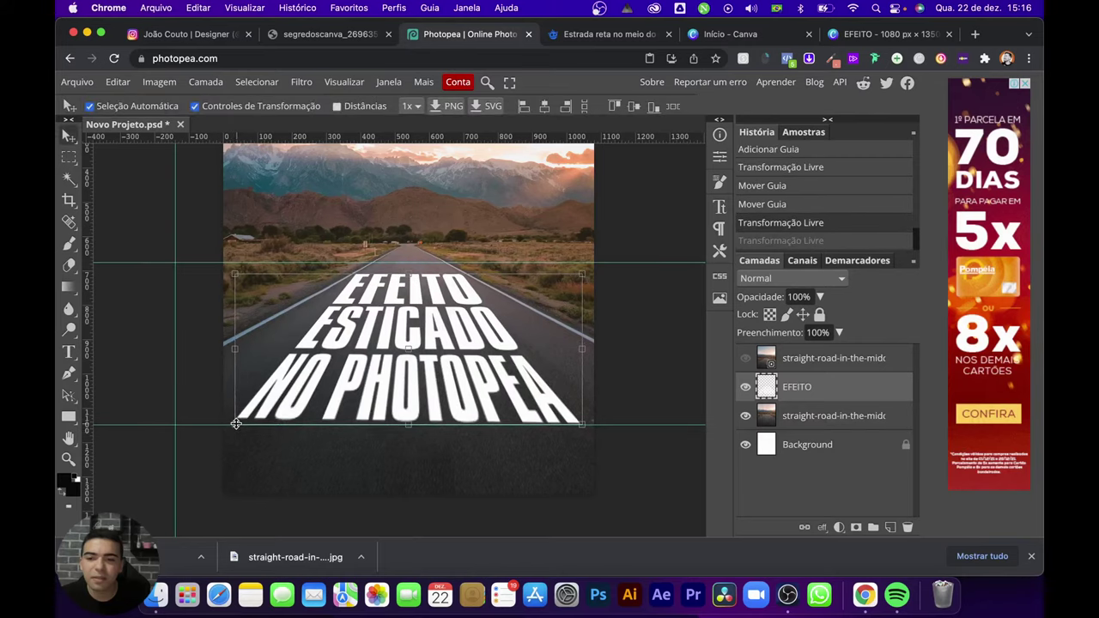
Step: Distort the EFEITO layer by moving its lower-left corner outward and down and both upper corners inward, and apply it
{"action": "key", "text": "ctrl+t"}
{"action": "right_click", "coordinate": [409, 276]}
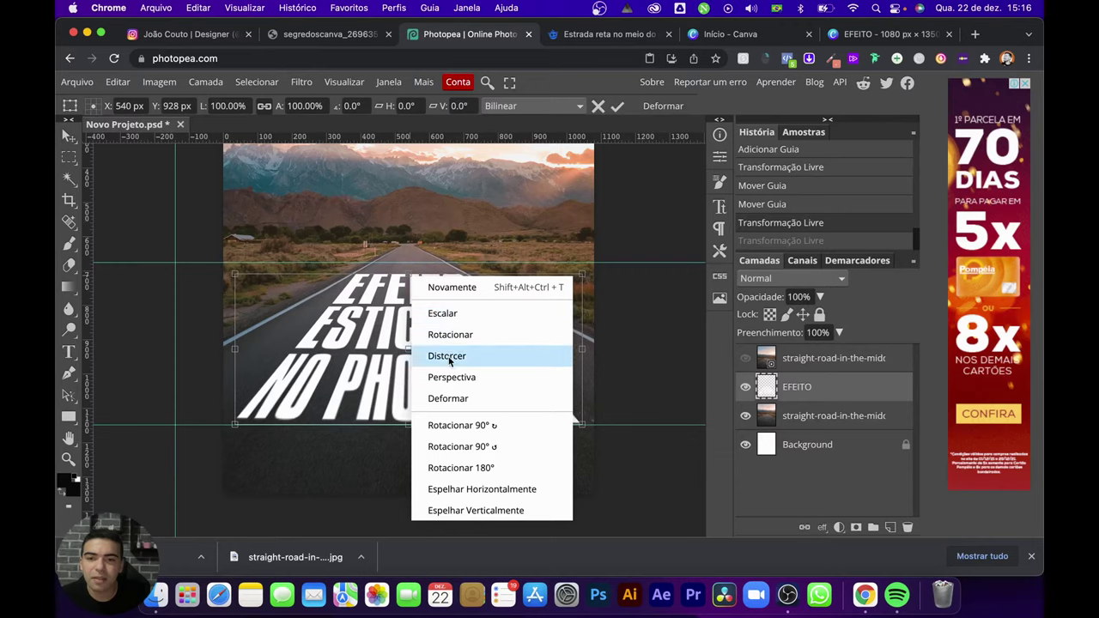
{"action": "left_click", "coordinate": [448, 354]}
{"action": "left_click_drag", "start_coordinate": [235, 425], "coordinate": [230, 432]}
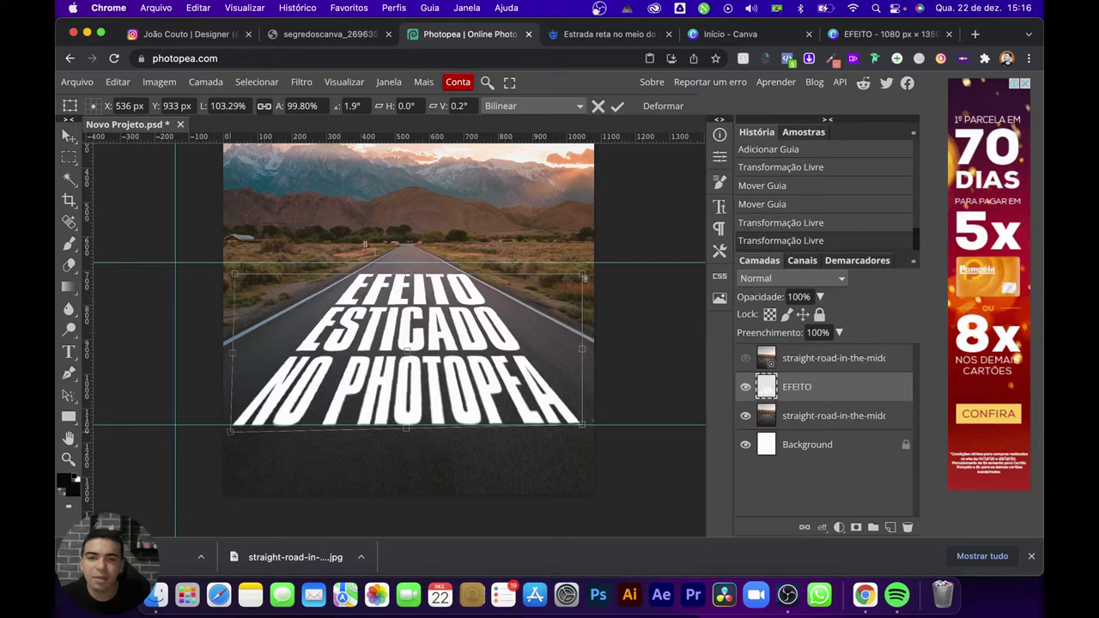
{"action": "left_click_drag", "start_coordinate": [584, 277], "coordinate": [555, 281]}
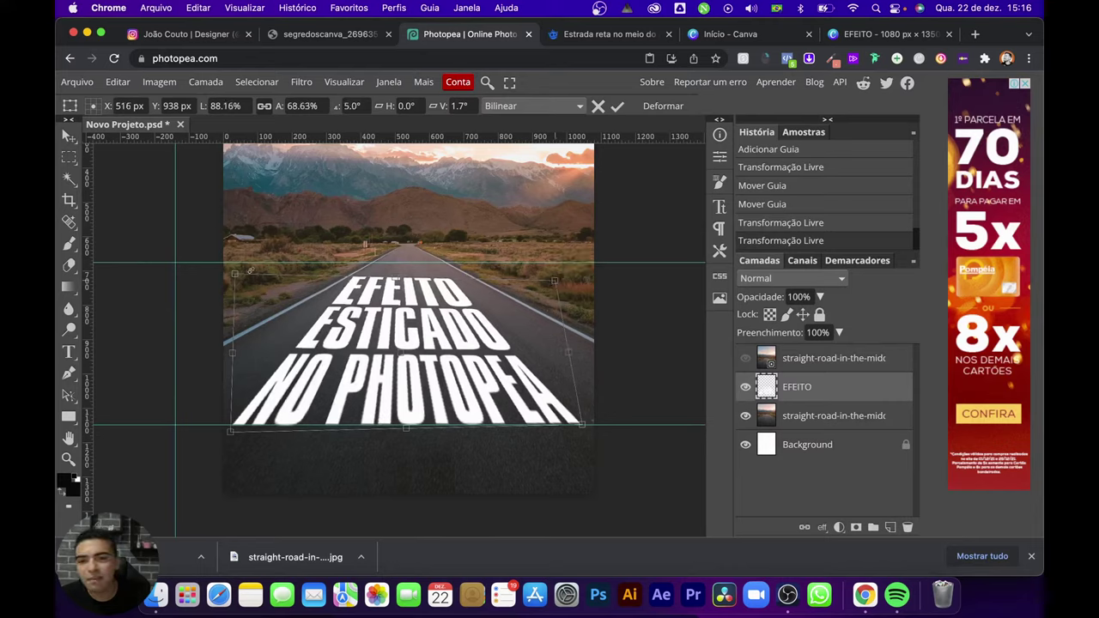
{"action": "left_click_drag", "start_coordinate": [234, 274], "coordinate": [261, 281]}
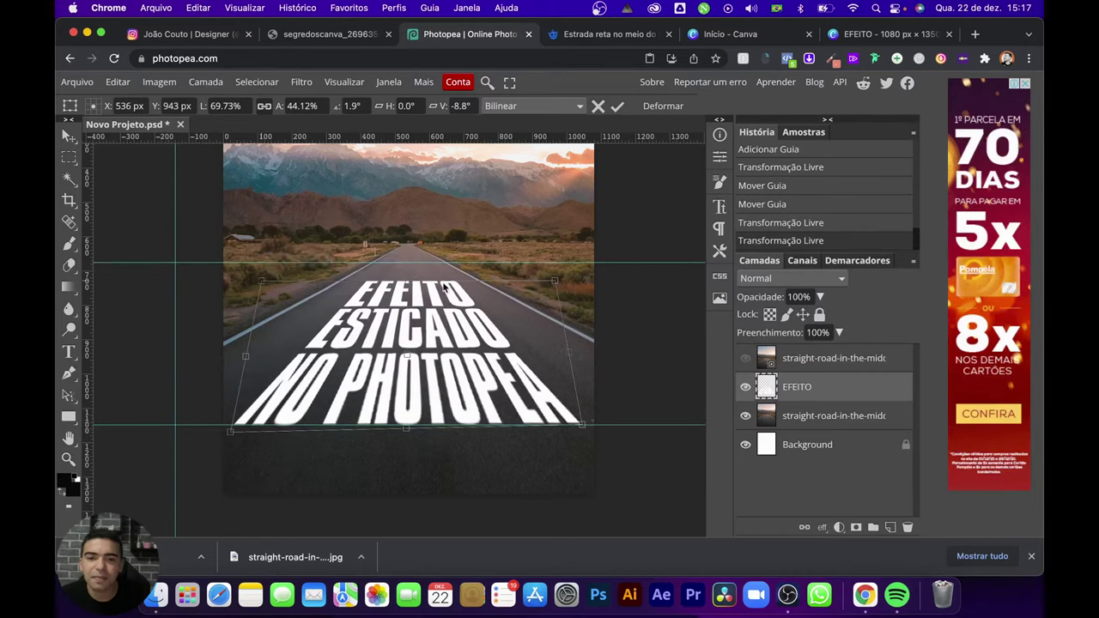
{"action": "left_click_drag", "start_coordinate": [557, 280], "coordinate": [551, 280]}
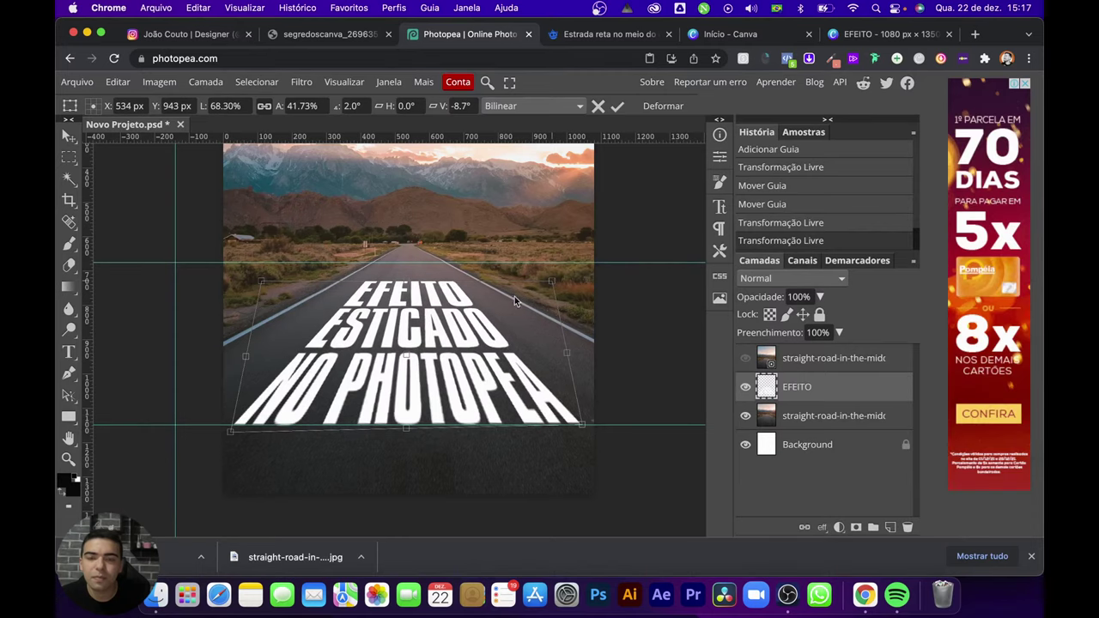
{"action": "left_click", "coordinate": [615, 106]}
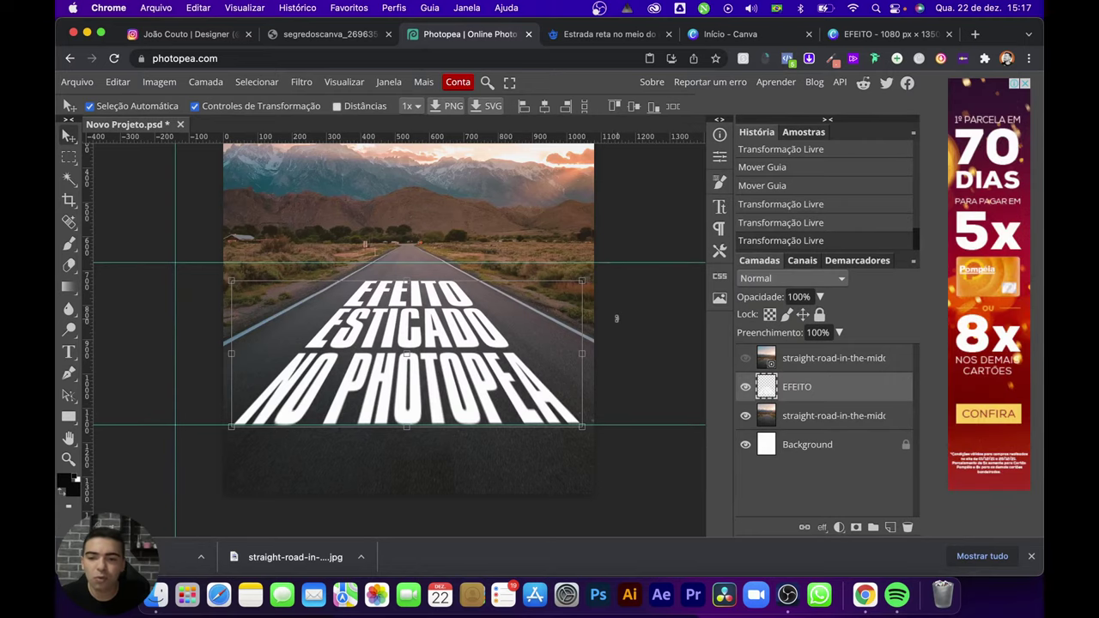
Step: Try the blend modes from Escurecer through Mistura Sólida one after another on the EFEITO layer
{"action": "left_click", "coordinate": [769, 280]}
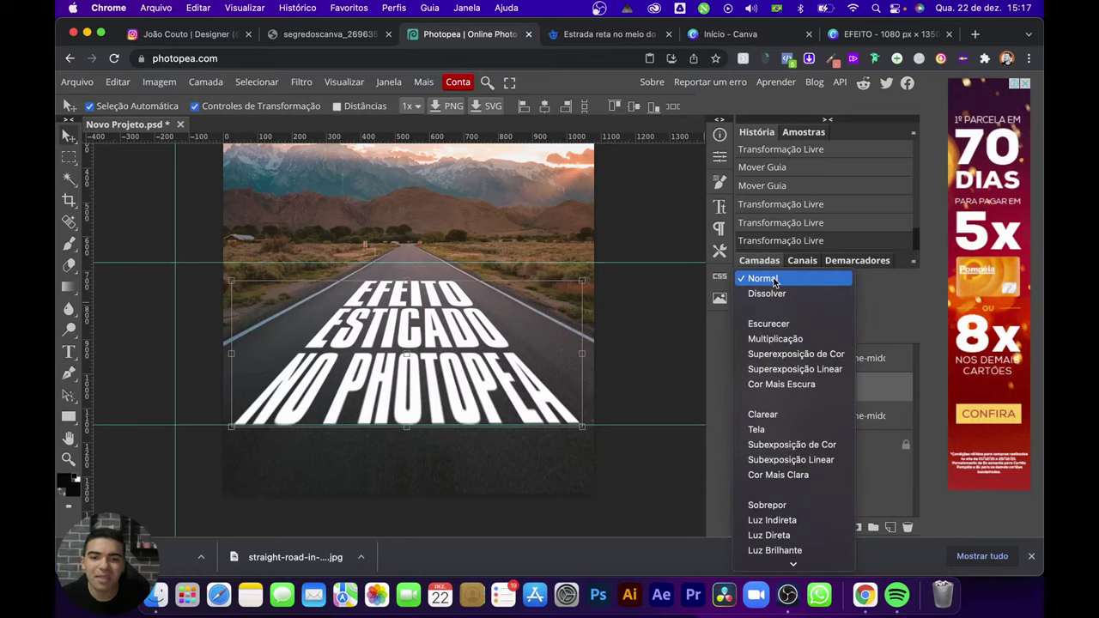
{"action": "left_click", "coordinate": [786, 324]}
{"action": "left_click", "coordinate": [786, 280]}
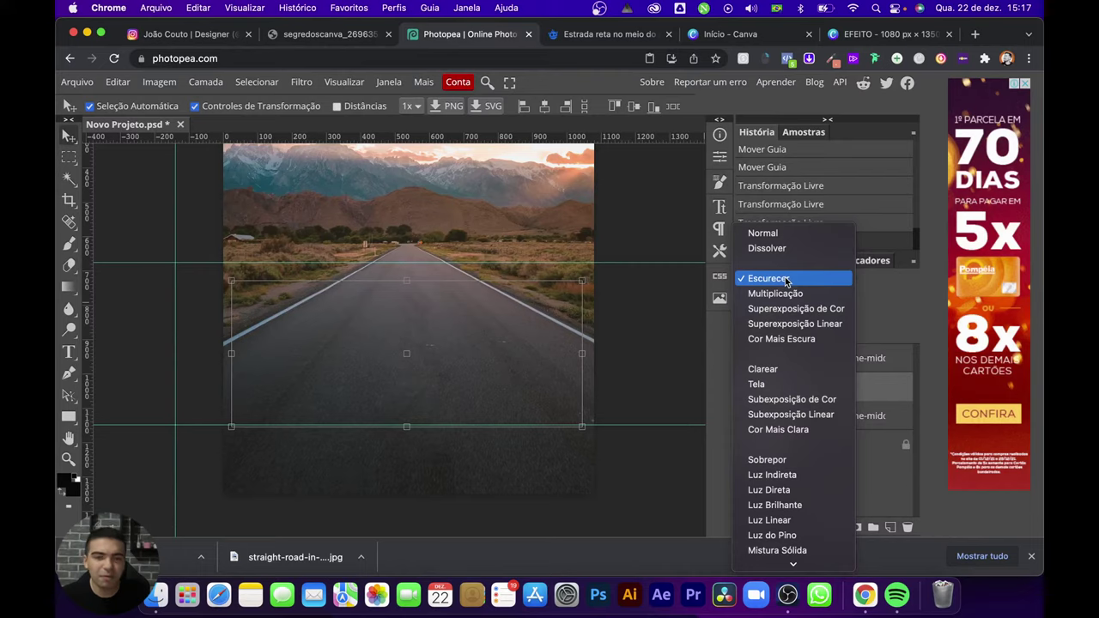
{"action": "key", "text": "Down"}
{"action": "key", "text": "Return"}
{"action": "left_click", "coordinate": [785, 280]}
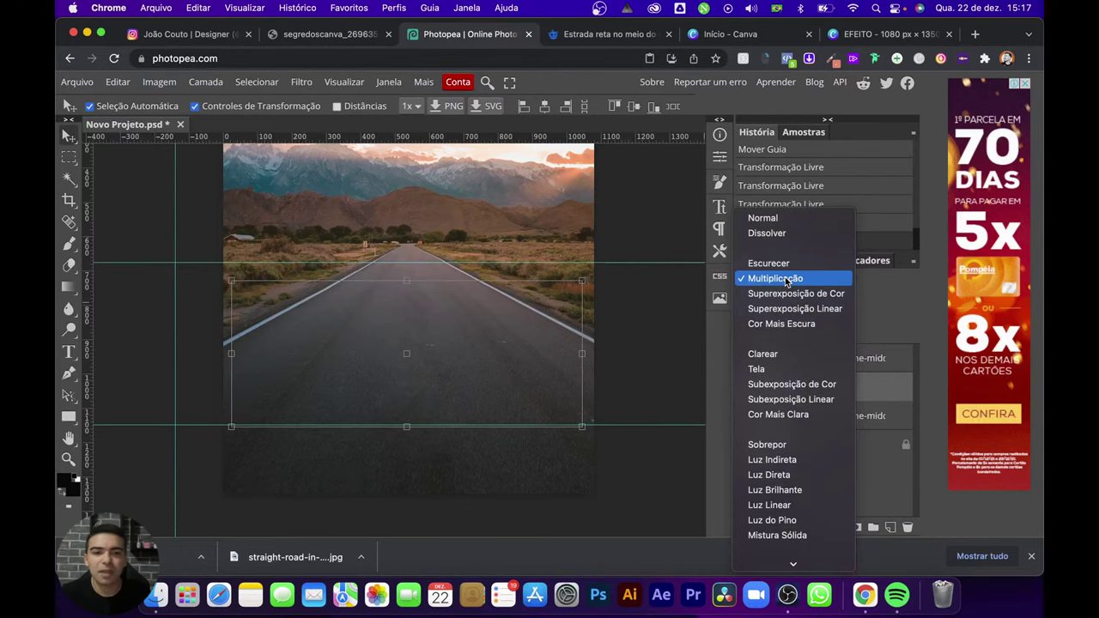
{"action": "key", "text": "Down"}
{"action": "key", "text": "Return"}
{"action": "left_click", "coordinate": [786, 280]}
{"action": "key", "text": "Down"}
{"action": "key", "text": "Return"}
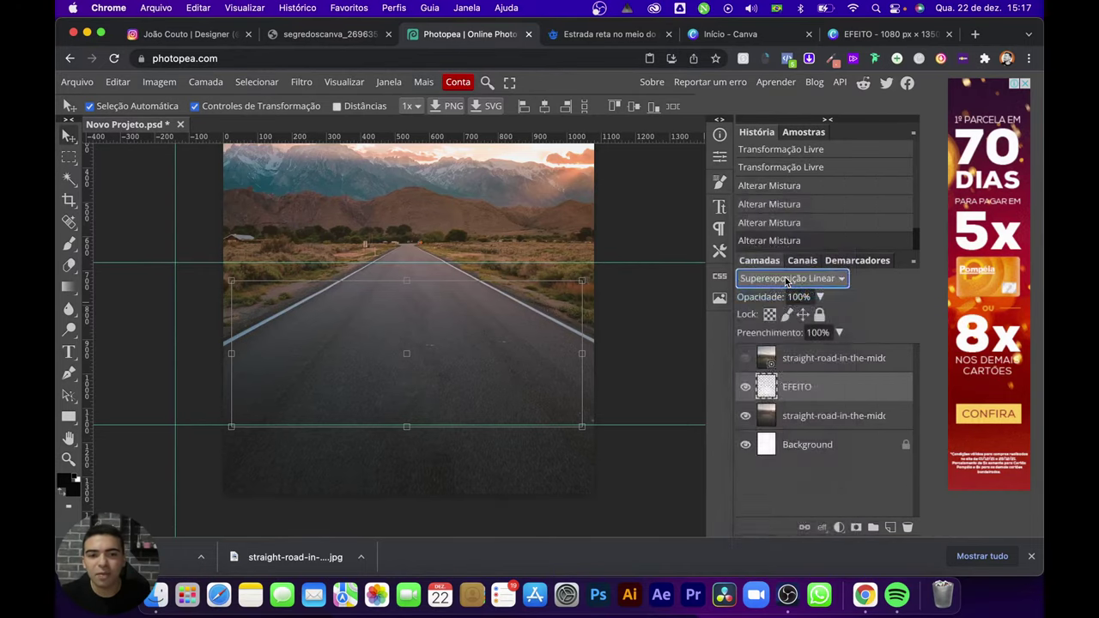
{"action": "left_click", "coordinate": [785, 280]}
{"action": "key", "text": "Down"}
{"action": "key", "text": "Return"}
{"action": "left_click", "coordinate": [785, 280]}
{"action": "key", "text": "Down"}
{"action": "key", "text": "Return"}
{"action": "left_click", "coordinate": [785, 279]}
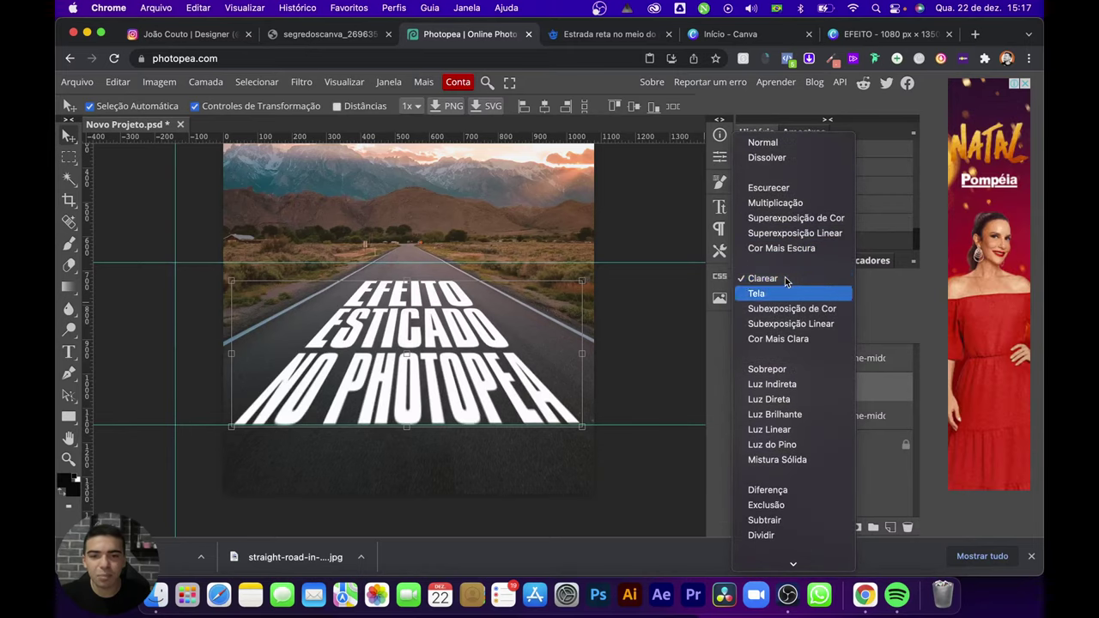
{"action": "key", "text": "Down"}
{"action": "key", "text": "Return"}
{"action": "left_click", "coordinate": [785, 278]}
{"action": "key", "text": "Down"}
{"action": "key", "text": "Return"}
{"action": "left_click", "coordinate": [785, 278]}
{"action": "key", "text": "Down"}
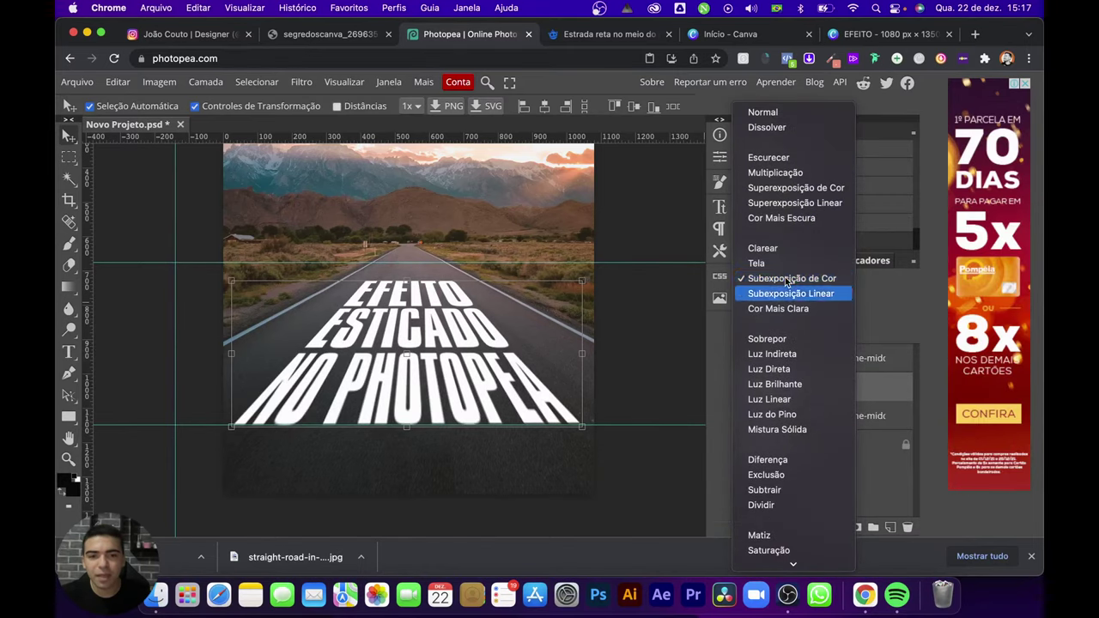
{"action": "key", "text": "Return"}
{"action": "left_click", "coordinate": [784, 278]}
{"action": "key", "text": "Return"}
{"action": "left_click", "coordinate": [785, 278]}
{"action": "key", "text": "Down"}
{"action": "key", "text": "Return"}
{"action": "left_click", "coordinate": [785, 278]}
{"action": "key", "text": "Down"}
{"action": "key", "text": "Return"}
{"action": "left_click", "coordinate": [785, 278]}
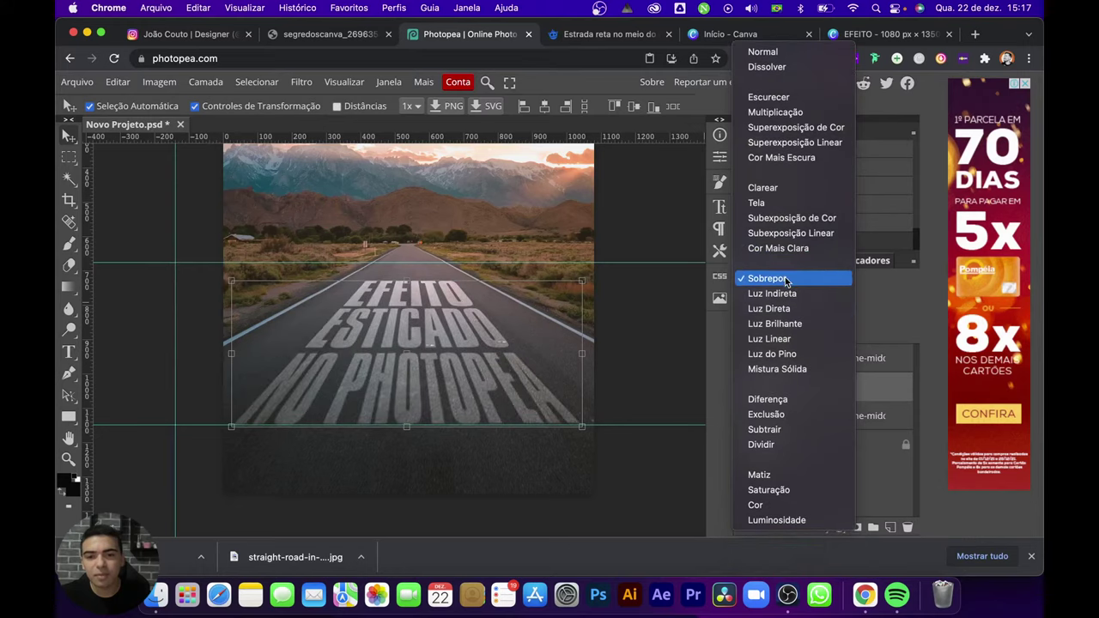
{"action": "key", "text": "Down"}
{"action": "left_click", "coordinate": [784, 278]}
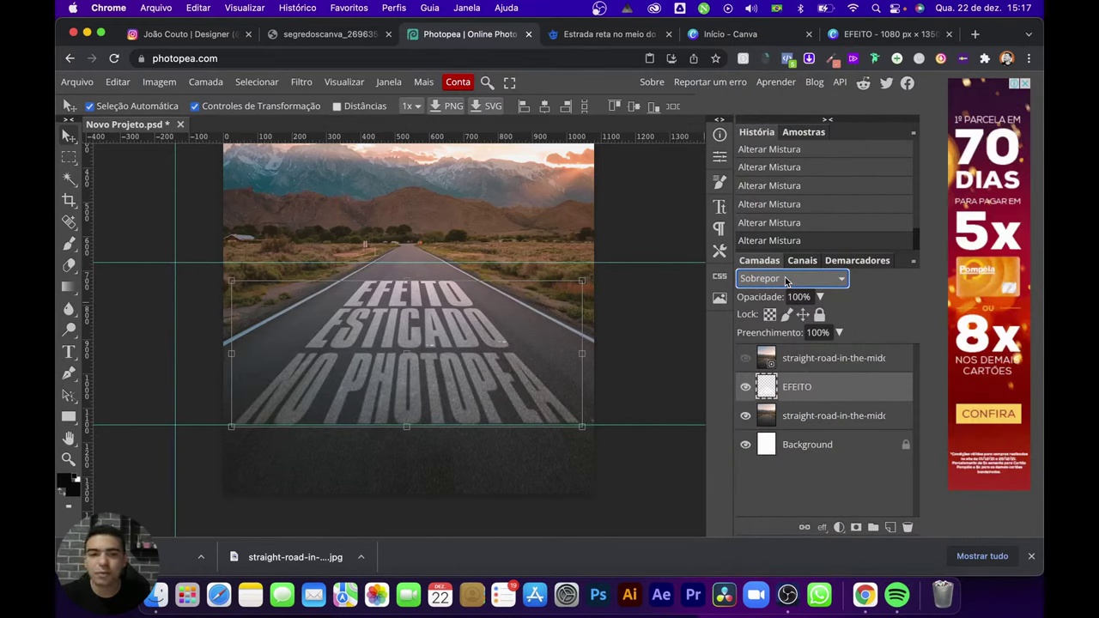
{"action": "left_click", "coordinate": [785, 278]}
{"action": "key", "text": "Down"}
{"action": "key", "text": "Return"}
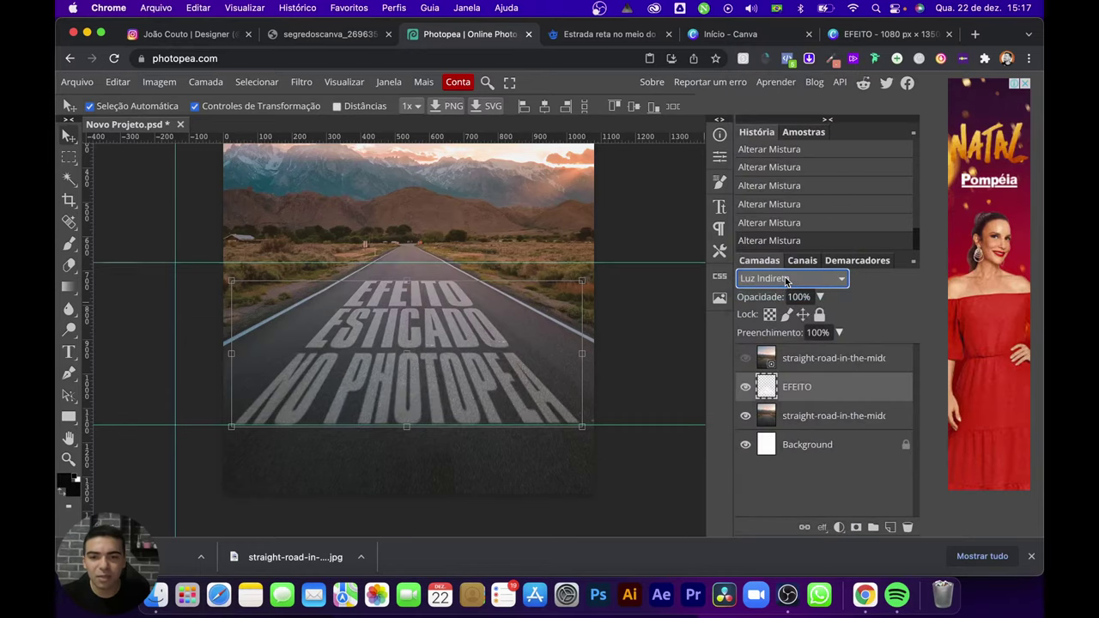
{"action": "left_click", "coordinate": [785, 278]}
{"action": "key", "text": "Down"}
{"action": "key", "text": "Return"}
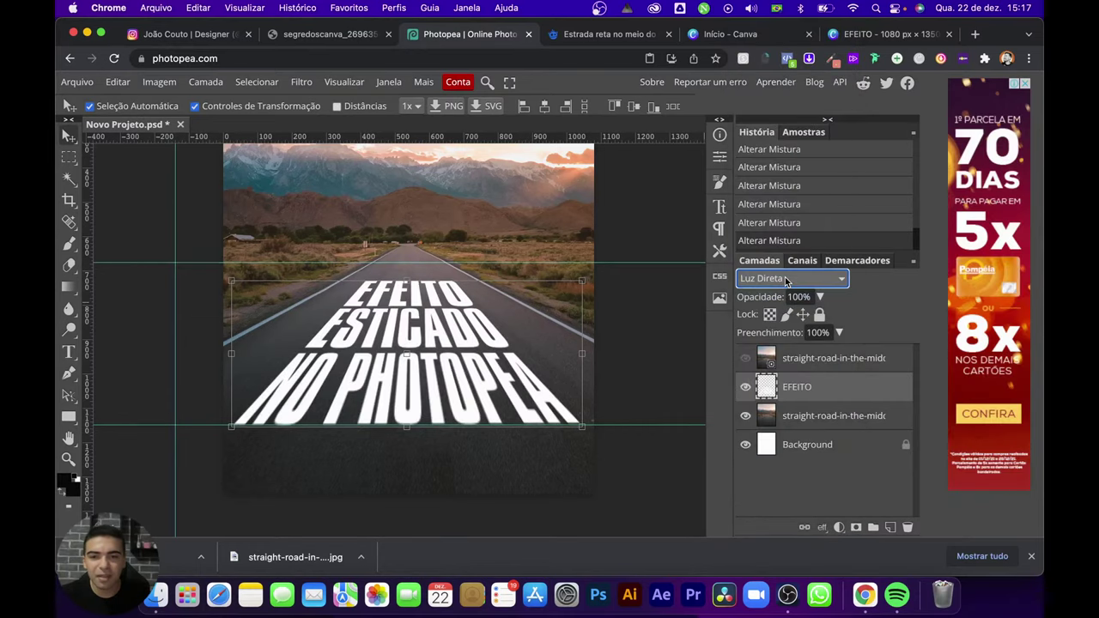
{"action": "left_click", "coordinate": [785, 278]}
{"action": "key", "text": "Down"}
{"action": "key", "text": "Return"}
{"action": "left_click", "coordinate": [785, 278]}
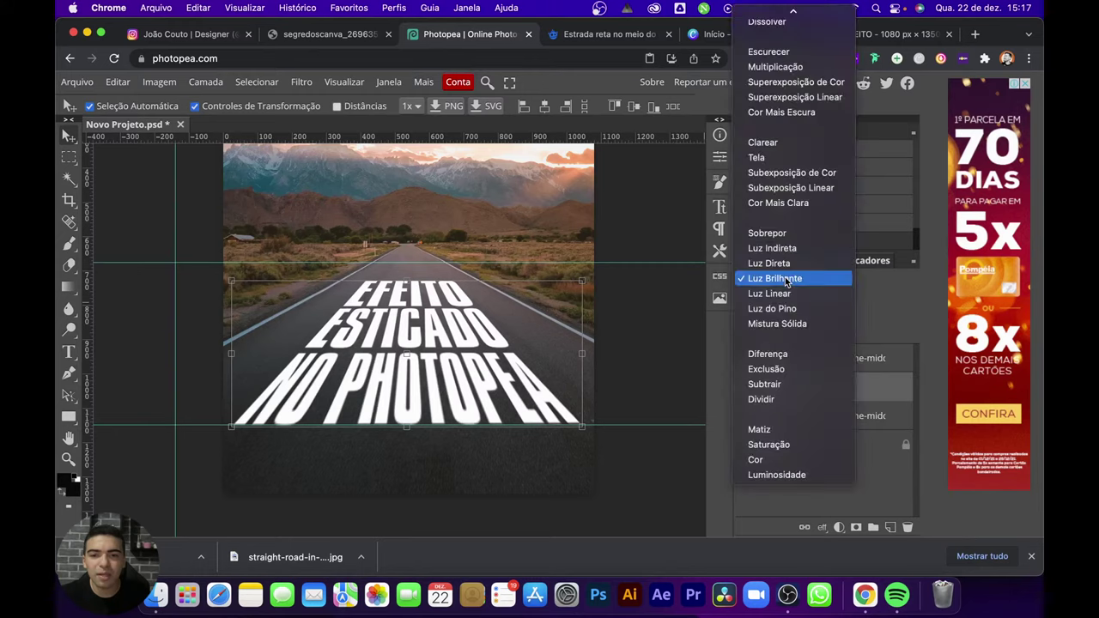
{"action": "key", "text": "Return"}
{"action": "left_click", "coordinate": [784, 278]}
{"action": "key", "text": "Down"}
{"action": "key", "text": "Return"}
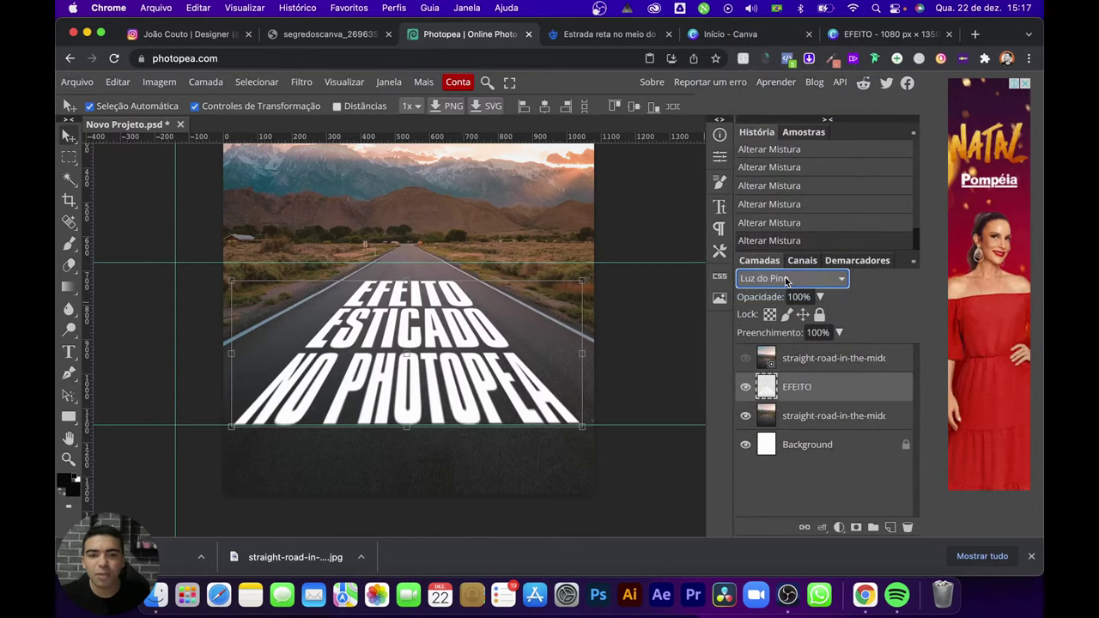
{"action": "left_click", "coordinate": [785, 278]}
{"action": "key", "text": "Down"}
{"action": "key", "text": "Return"}
Step: Set the EFEITO layer's blend mode to Sobrepor and inspect the asphalt texture in the letters up close
{"action": "left_click", "coordinate": [785, 279]}
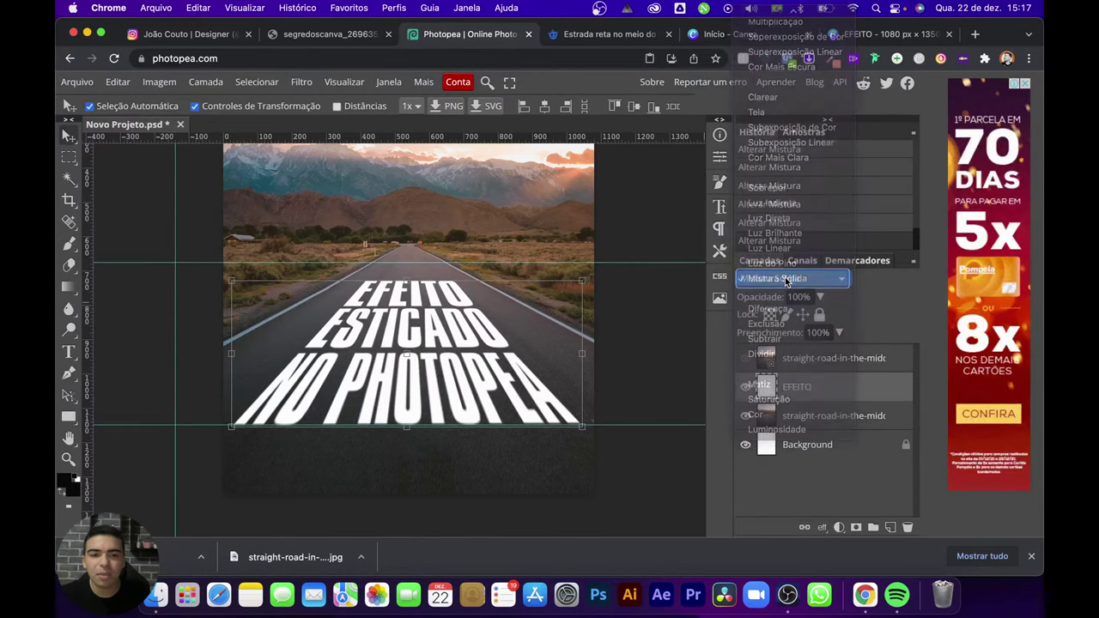
{"action": "key", "text": "Up"}
{"action": "key", "text": "Up"}
{"action": "key", "text": "Up"}
{"action": "key", "text": "Up"}
{"action": "key", "text": "Up"}
{"action": "key", "text": "Up"}
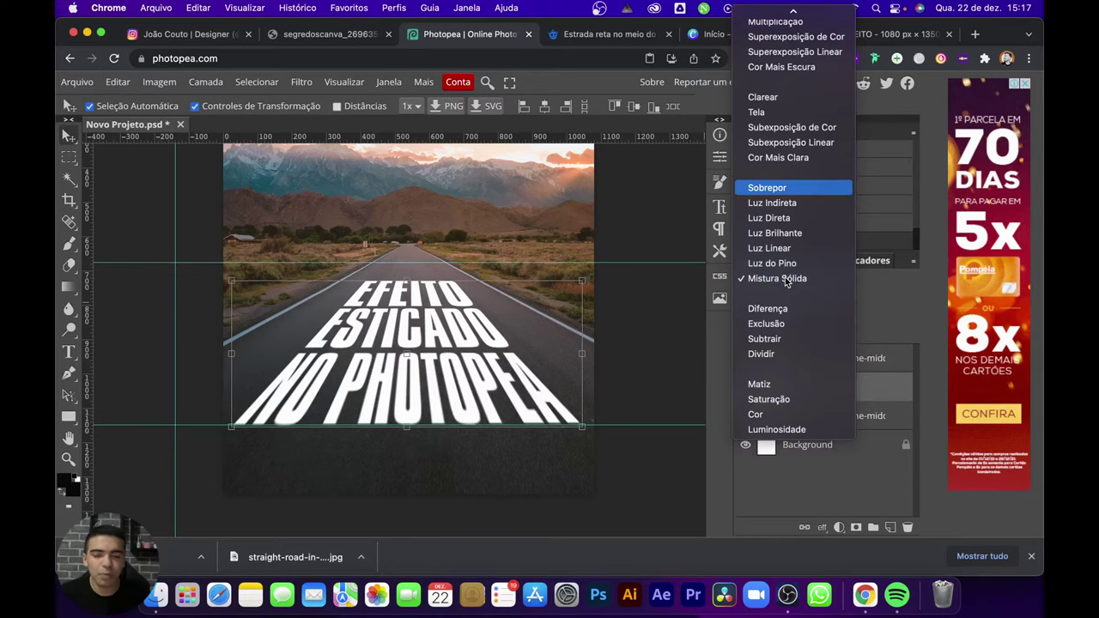
{"action": "key", "text": "Return"}
{"action": "scroll", "coordinate": [352, 371], "scroll_direction": "up", "scroll_amount": 10}
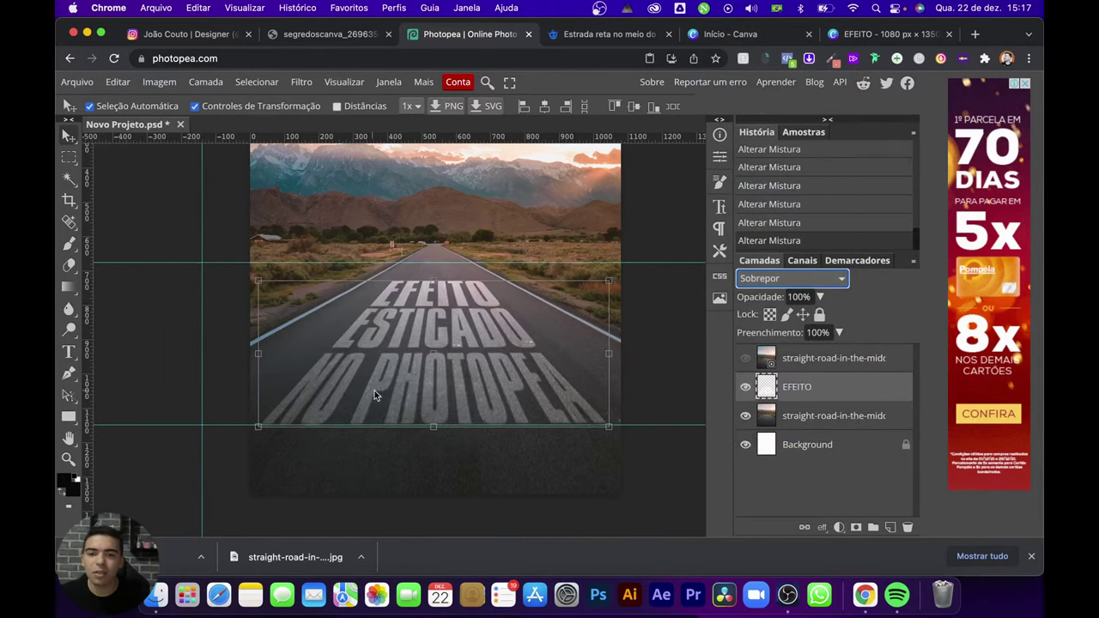
{"action": "scroll", "coordinate": [475, 354], "scroll_direction": "up", "scroll_amount": 6}
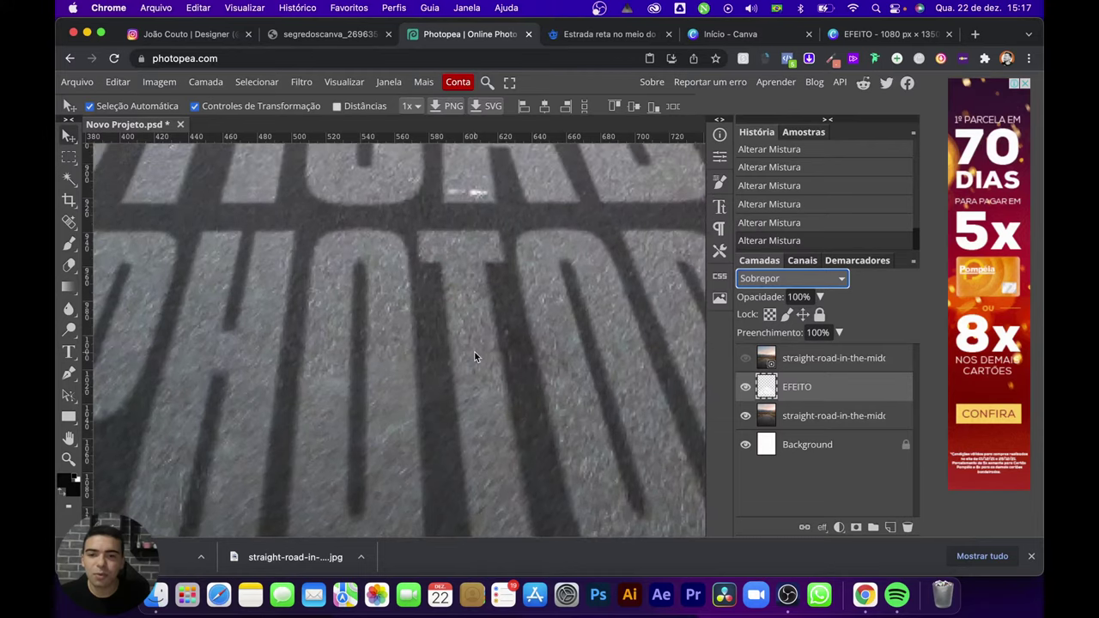
{"action": "scroll", "coordinate": [473, 352], "scroll_direction": "up", "scroll_amount": 6}
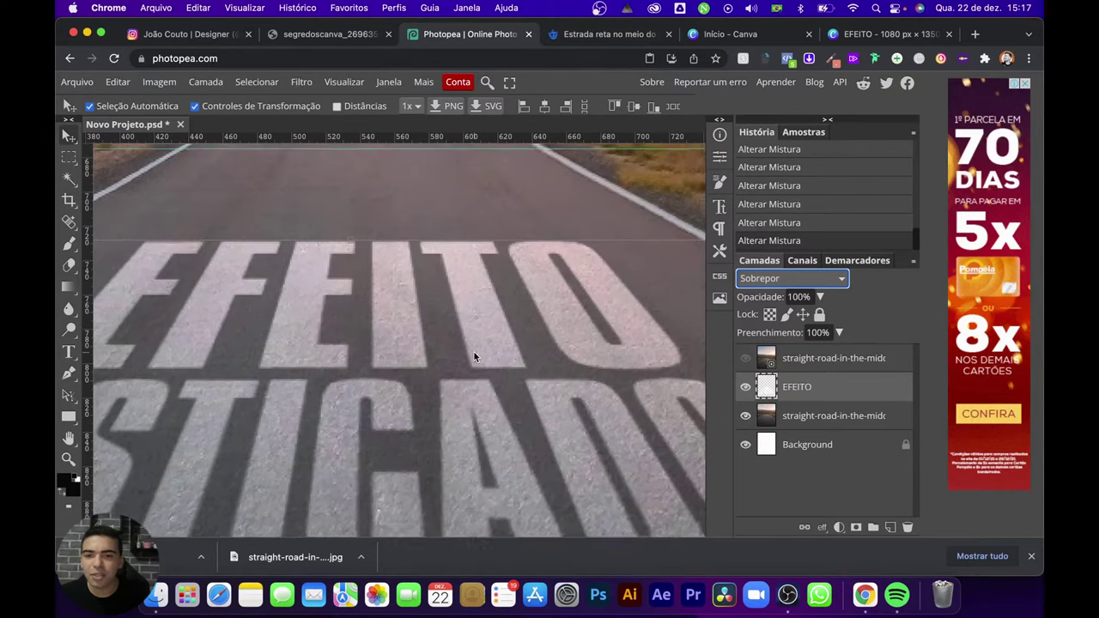
{"action": "scroll", "coordinate": [472, 351], "scroll_direction": "down", "scroll_amount": 3}
{"action": "scroll", "coordinate": [472, 358], "scroll_direction": "down", "scroll_amount": 3}
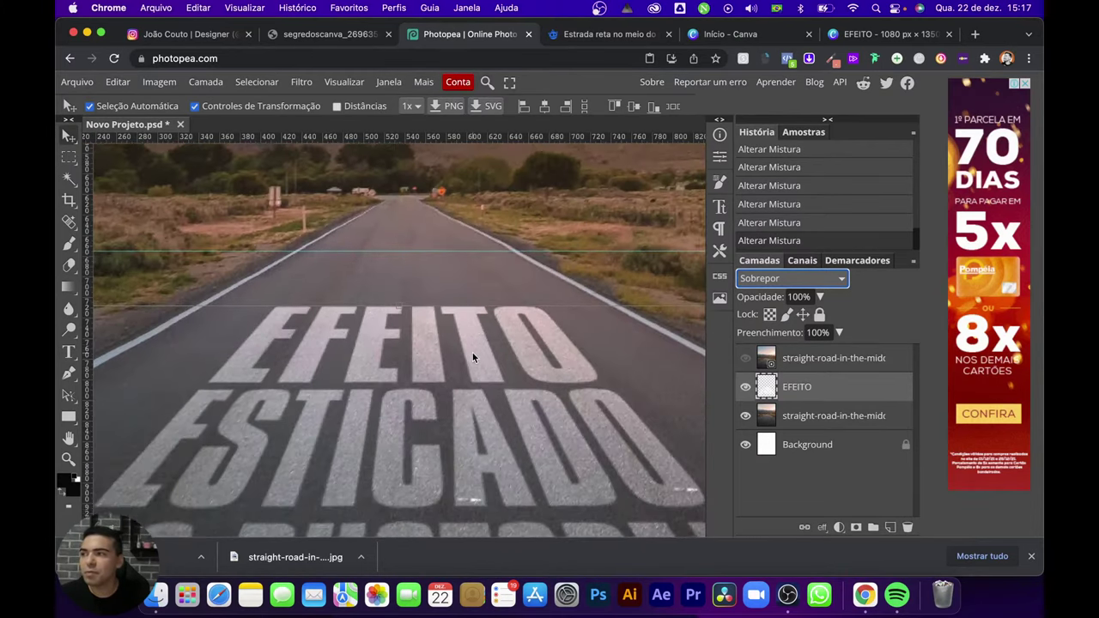
Step: Examine the blended EFEITO ESTICADO NO PHOTOPEA lettering on the asphalt, both up close and across the whole canvas
{"action": "scroll", "coordinate": [472, 358], "scroll_direction": "down", "scroll_amount": 2}
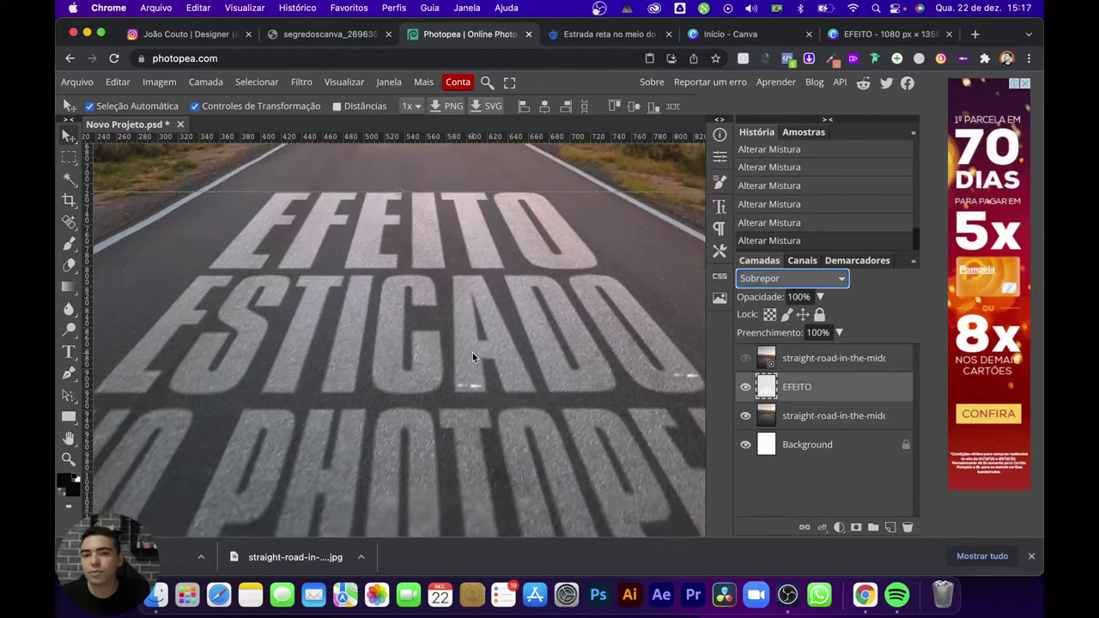
{"action": "scroll", "coordinate": [472, 357], "scroll_direction": "down", "scroll_amount": 6}
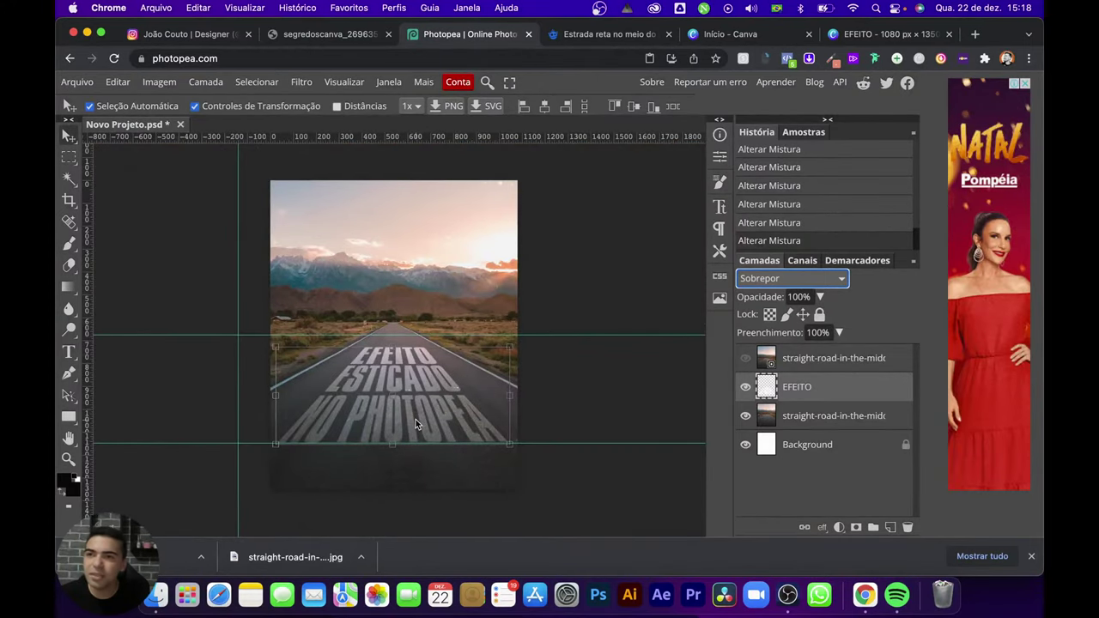
{"action": "scroll", "coordinate": [416, 420], "scroll_direction": "up", "scroll_amount": 8}
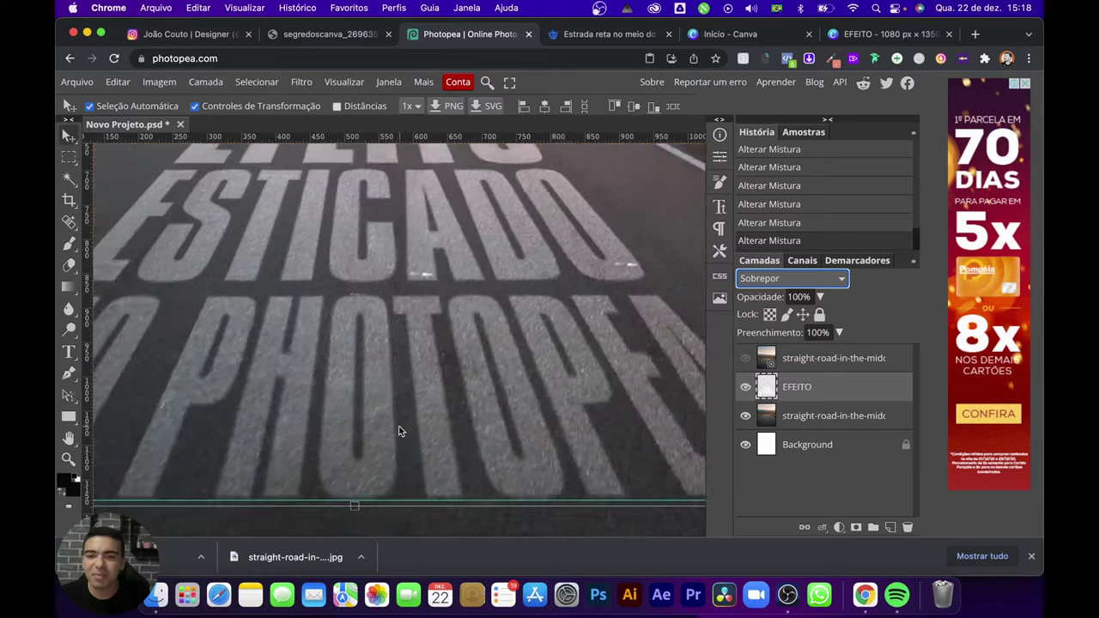
{"action": "scroll", "coordinate": [398, 429], "scroll_direction": "down", "scroll_amount": 6}
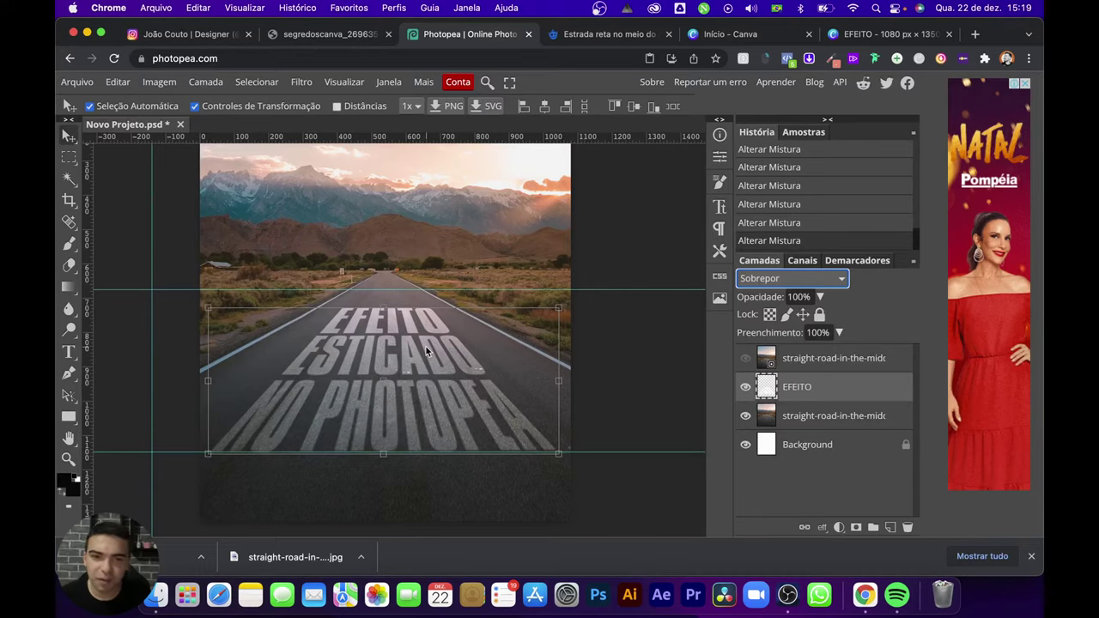
Step: Hide the EFEITO and retouched road layers, show the original road photo layer, and move it directly below EFEITO
{"action": "left_click", "coordinate": [746, 387]}
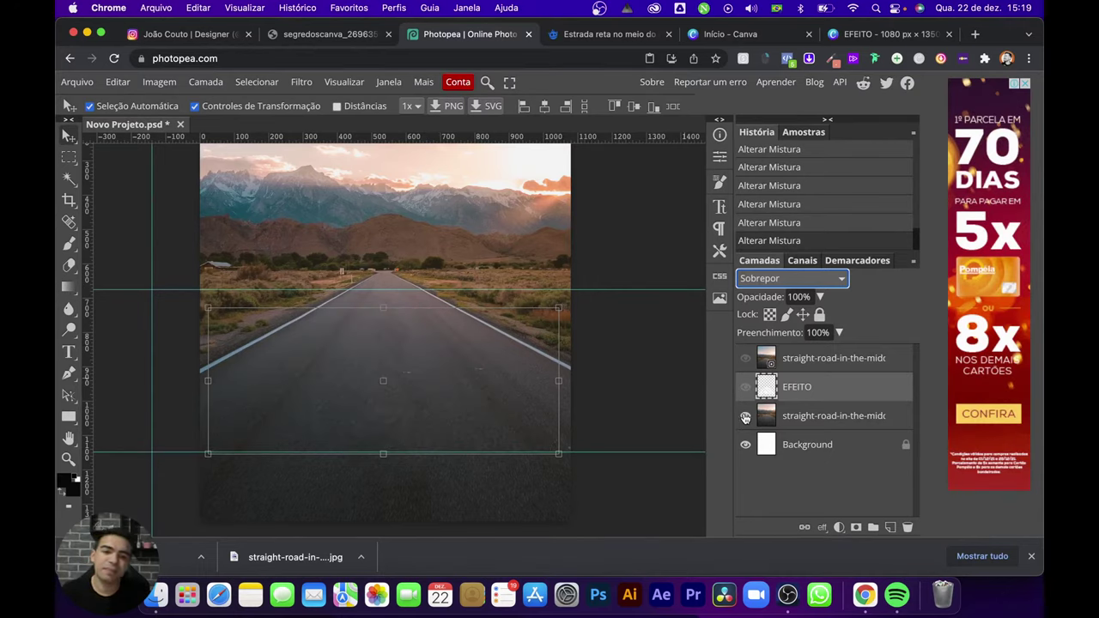
{"action": "left_click", "coordinate": [746, 416]}
{"action": "left_click", "coordinate": [745, 359]}
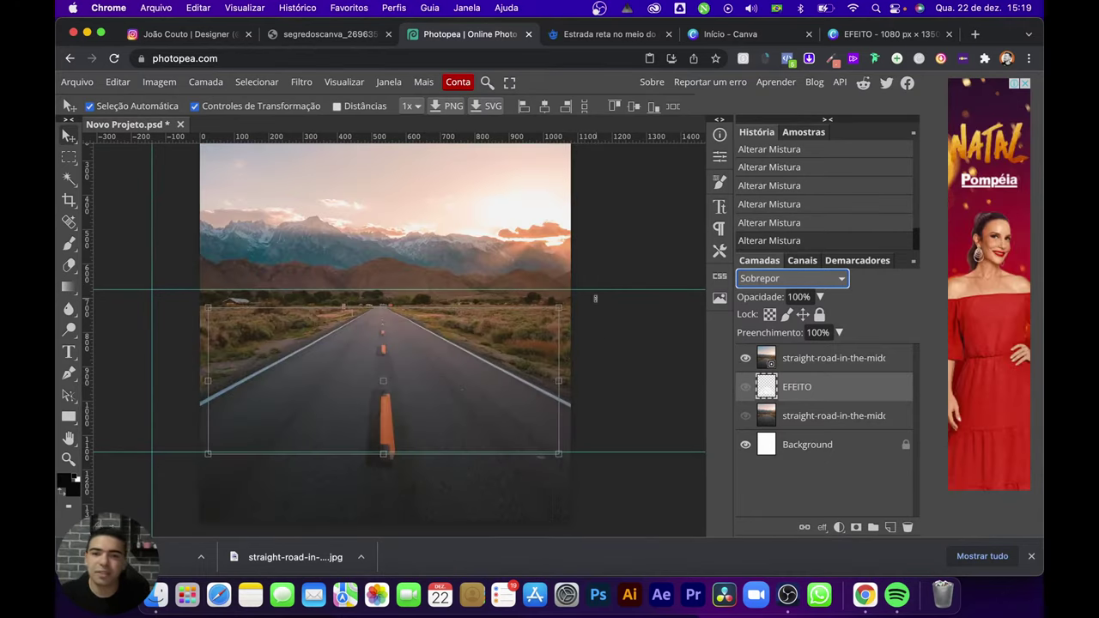
{"action": "scroll", "coordinate": [640, 348], "scroll_direction": "right", "scroll_amount": 1}
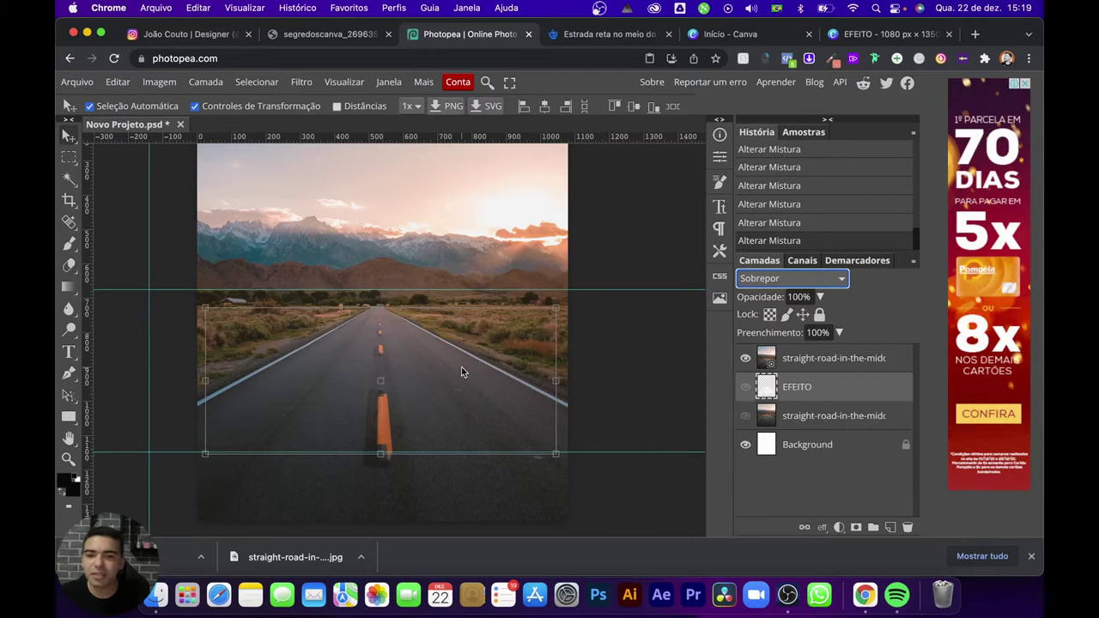
{"action": "scroll", "coordinate": [461, 371], "scroll_direction": "down", "scroll_amount": 2}
{"action": "left_click", "coordinate": [815, 371]}
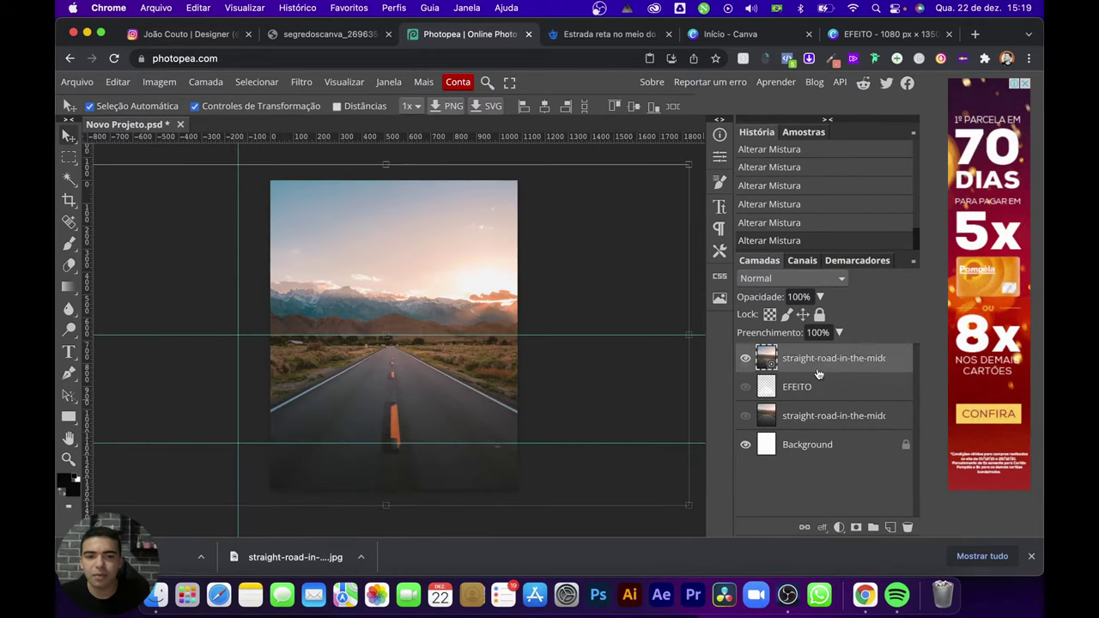
{"action": "left_click_drag", "start_coordinate": [818, 375], "coordinate": [824, 414]}
Step: Look up the desert road photo in the Freepik results for estrada, view its page, and return to Photopea
{"action": "left_click", "coordinate": [602, 36]}
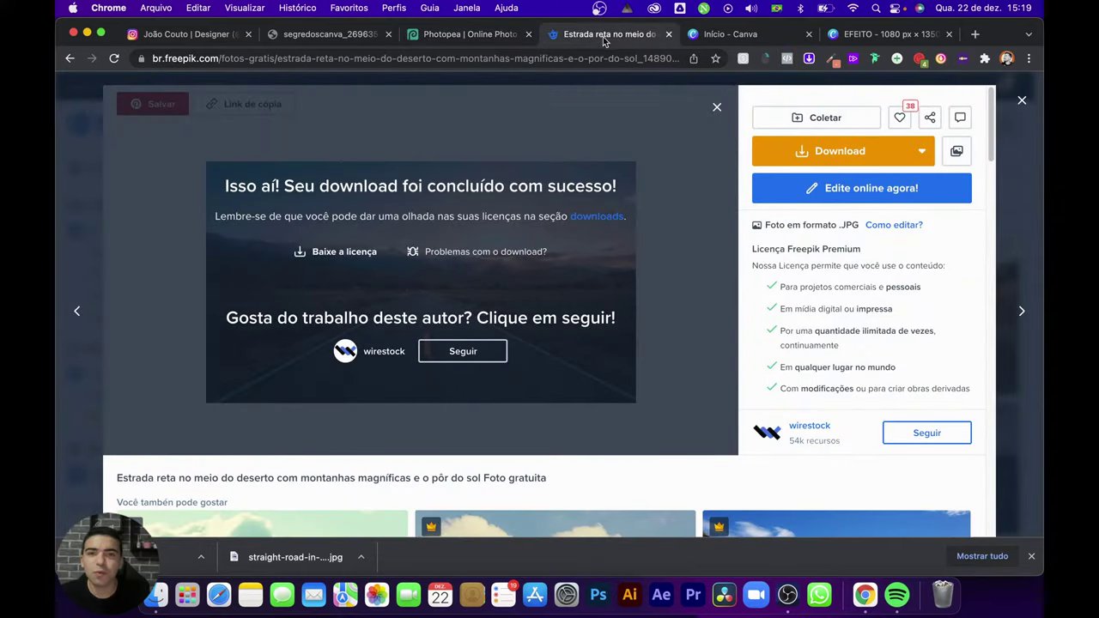
{"action": "left_click", "coordinate": [1022, 100]}
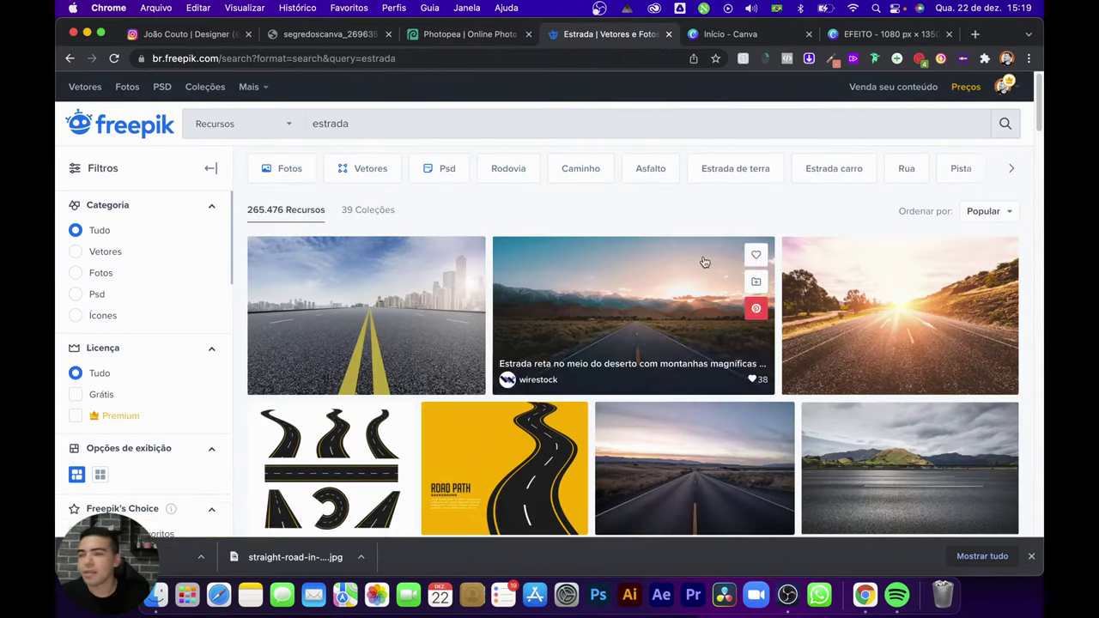
{"action": "left_click", "coordinate": [614, 308]}
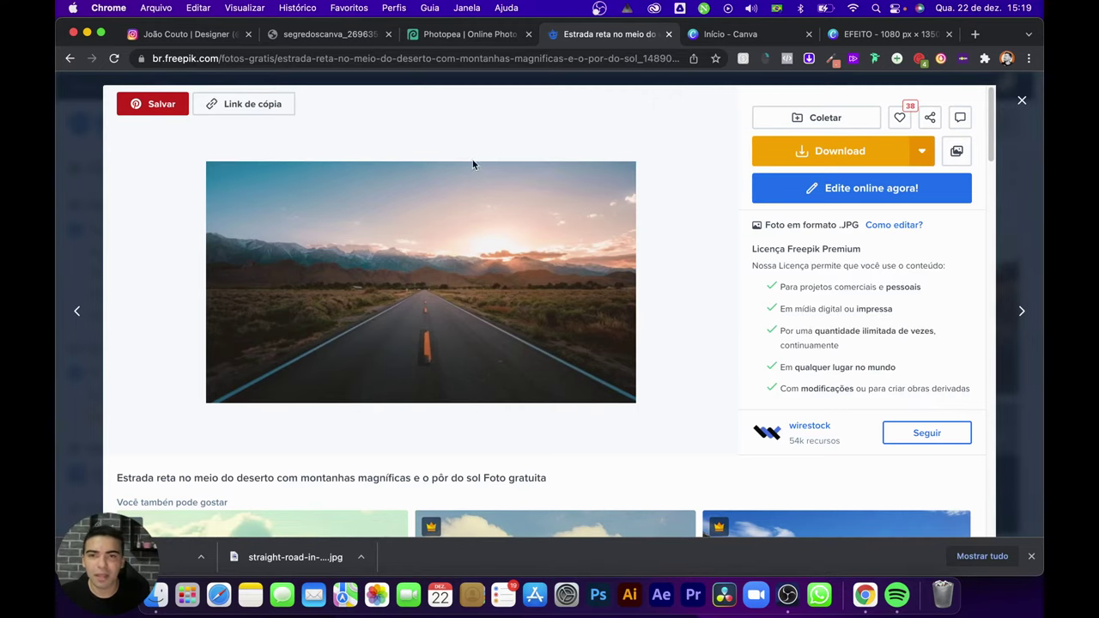
{"action": "left_click", "coordinate": [468, 36]}
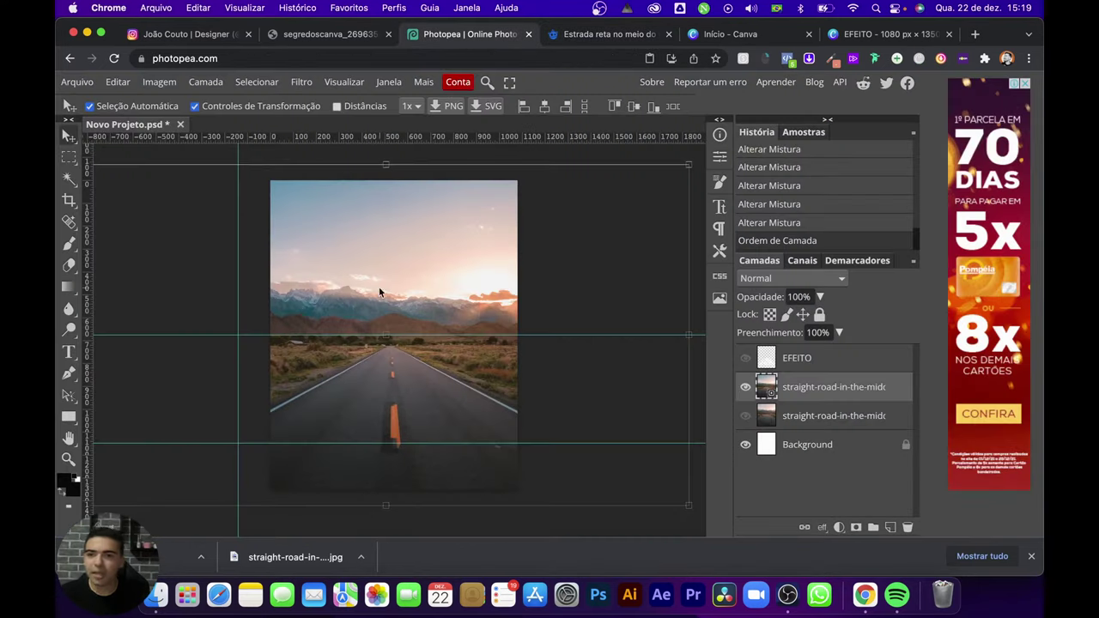
Step: Close the open project without saving and create a blank 1080 x 1350 px project with a white background
{"action": "left_click", "coordinate": [180, 125]}
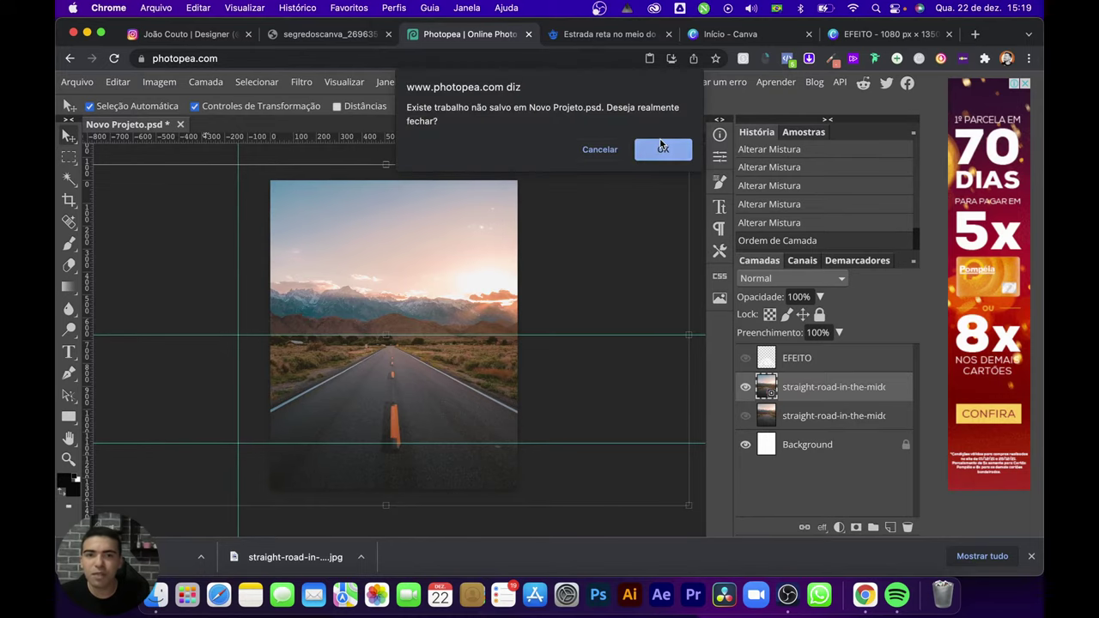
{"action": "left_click", "coordinate": [662, 150]}
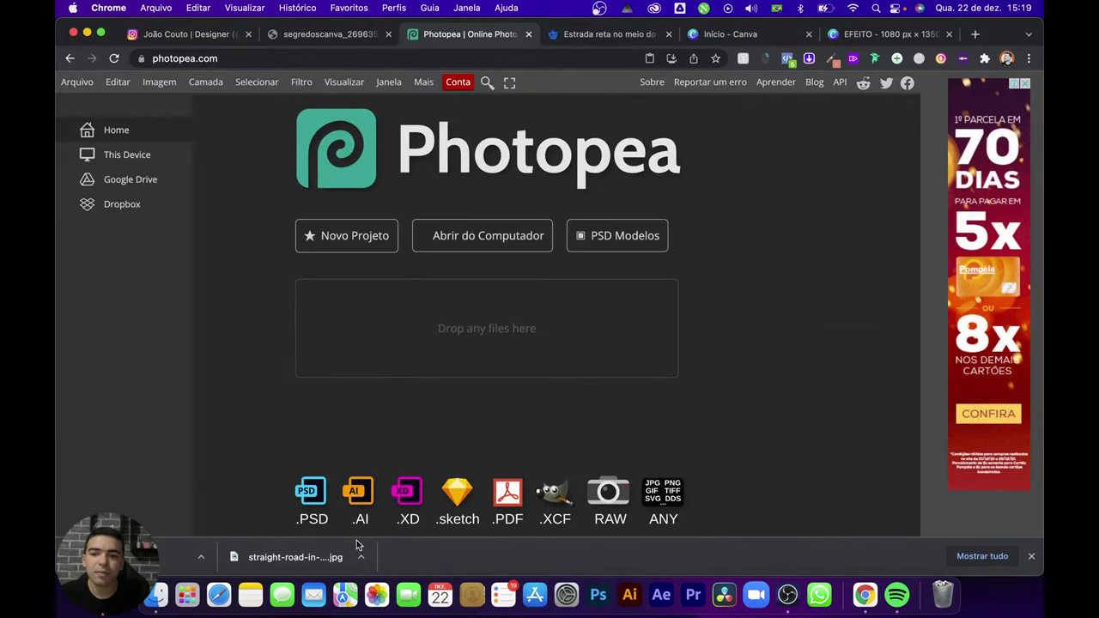
{"action": "left_click", "coordinate": [383, 241]}
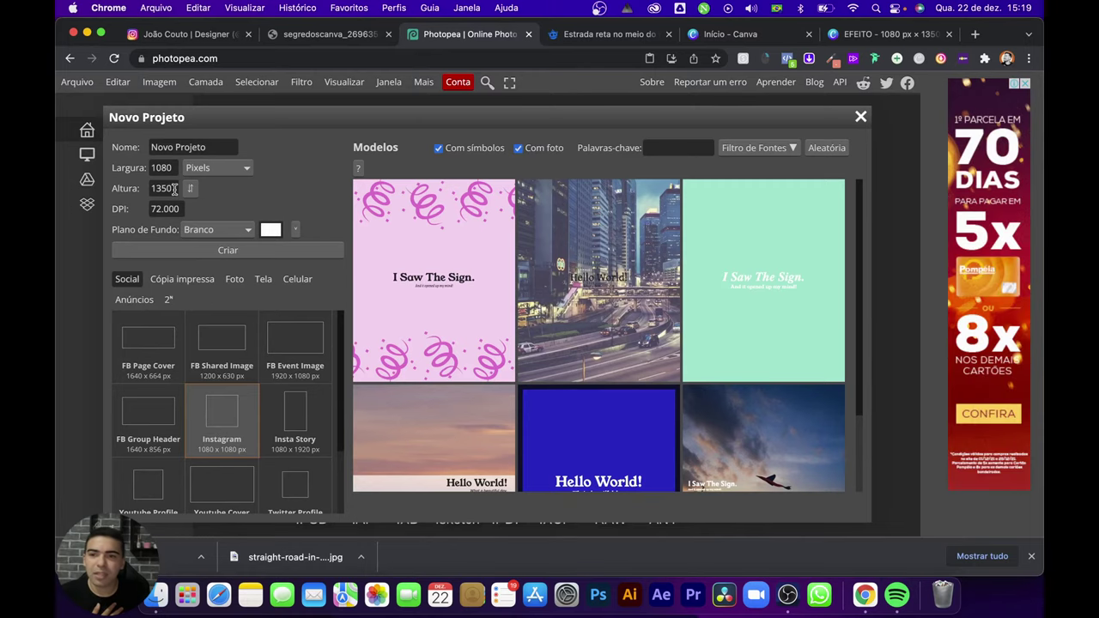
{"action": "left_click_drag", "start_coordinate": [177, 188], "coordinate": [155, 183]}
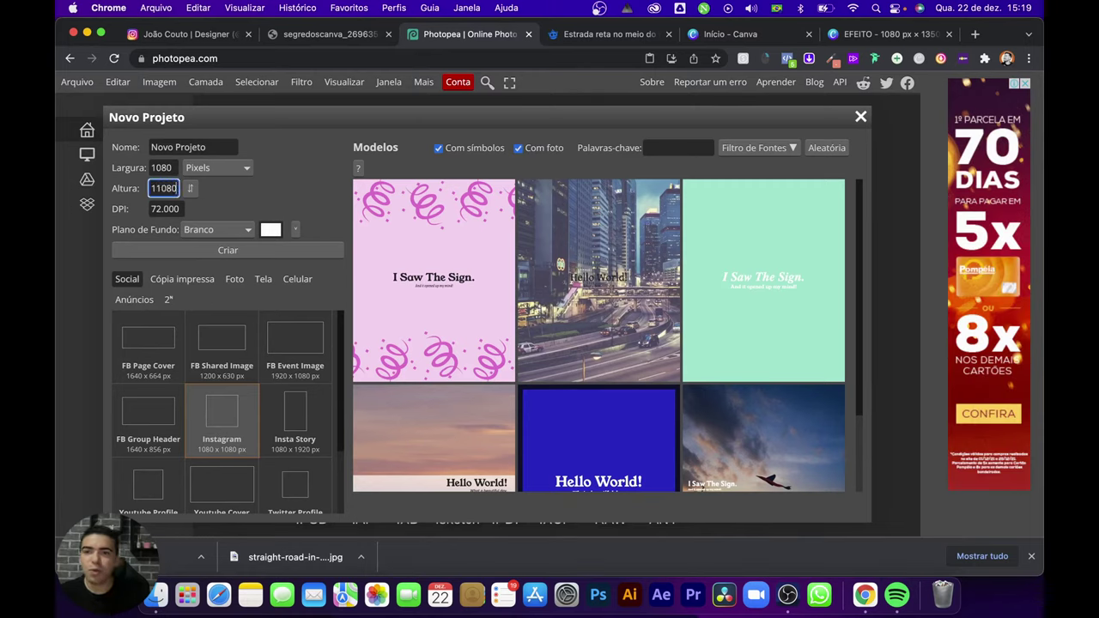
{"action": "type", "text": "1070"}
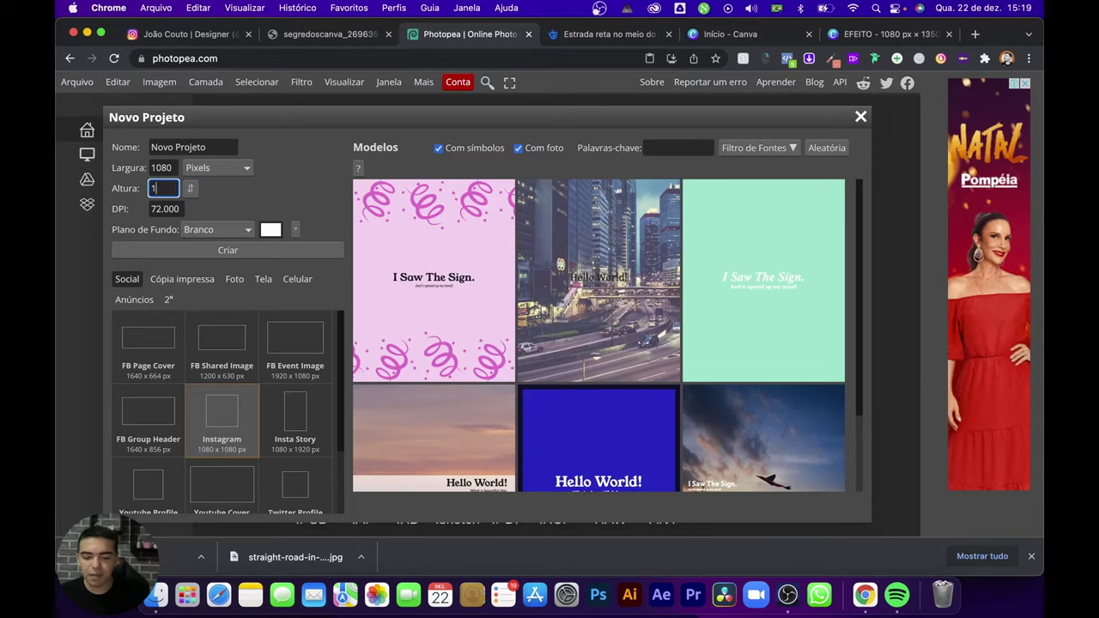
{"action": "key", "text": "BackSpace"}
{"action": "key", "text": "BackSpace"}
{"action": "type", "text": "8"}
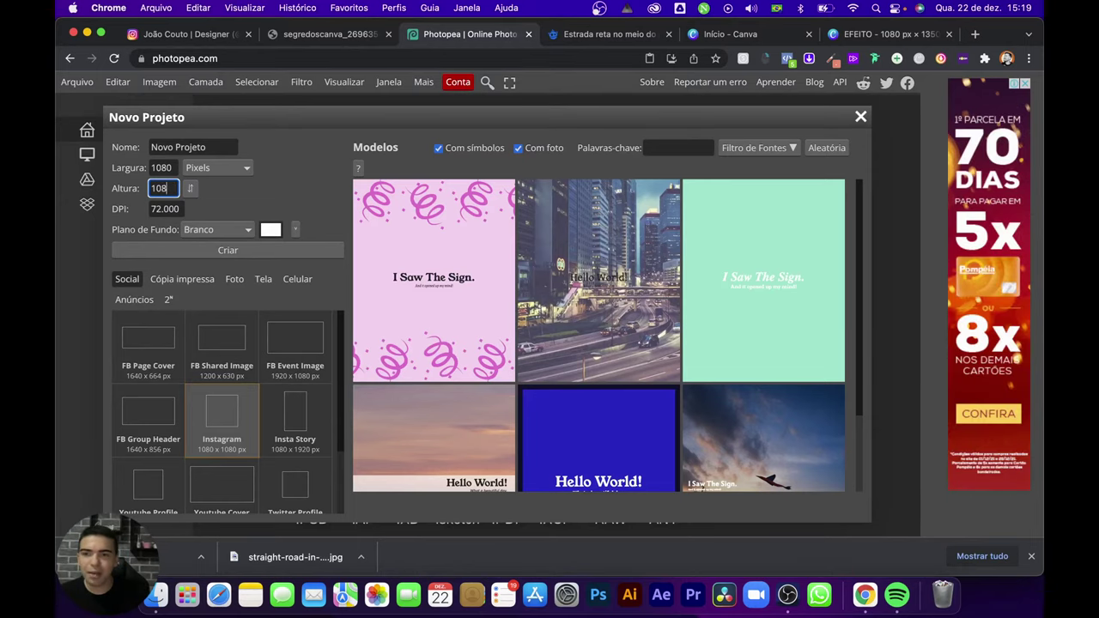
{"action": "type", "text": "0"}
{"action": "key", "text": "BackSpace"}
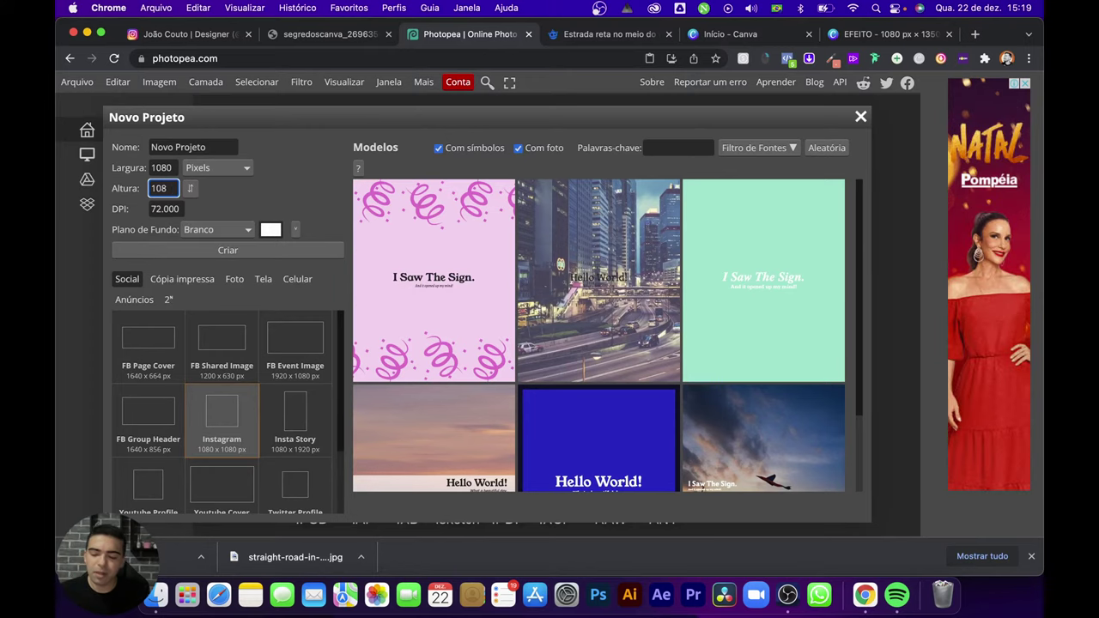
{"action": "type", "text": "350"}
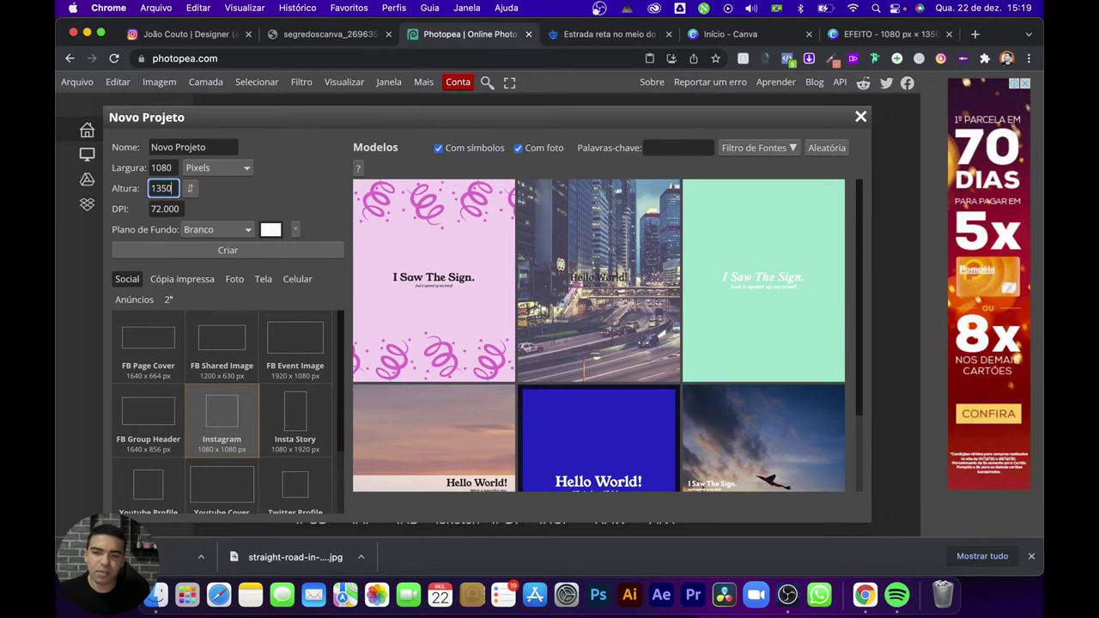
{"action": "left_click", "coordinate": [205, 251]}
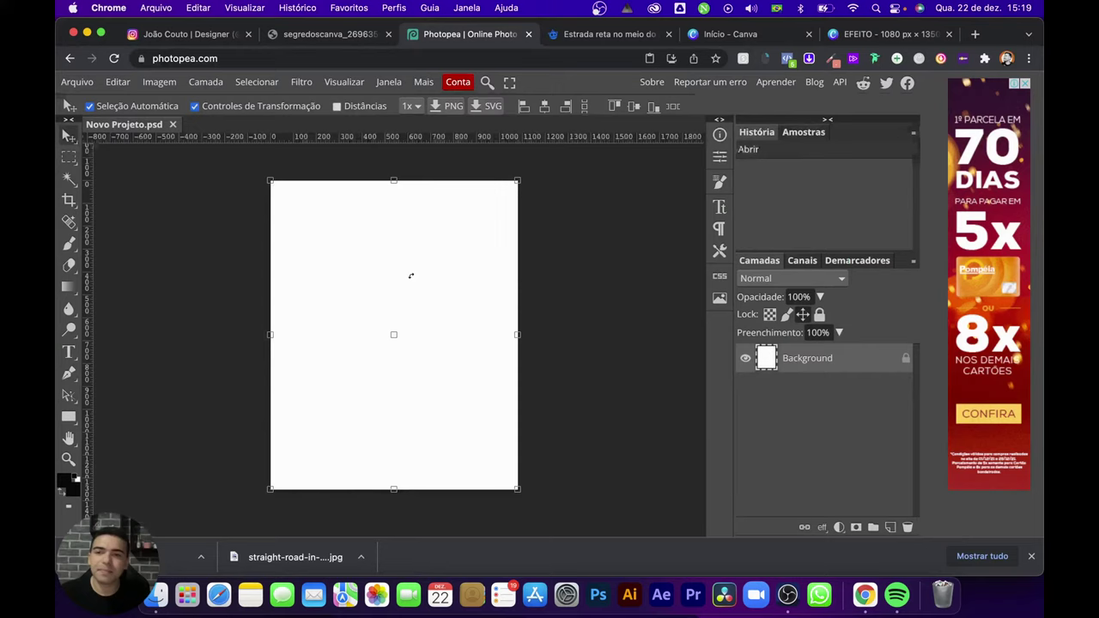
Step: Place the downloaded straight-road photo in the project, scale it to about 47% to cover the canvas, and apply the transformation
{"action": "left_click", "coordinate": [604, 33]}
{"action": "left_click", "coordinate": [459, 32]}
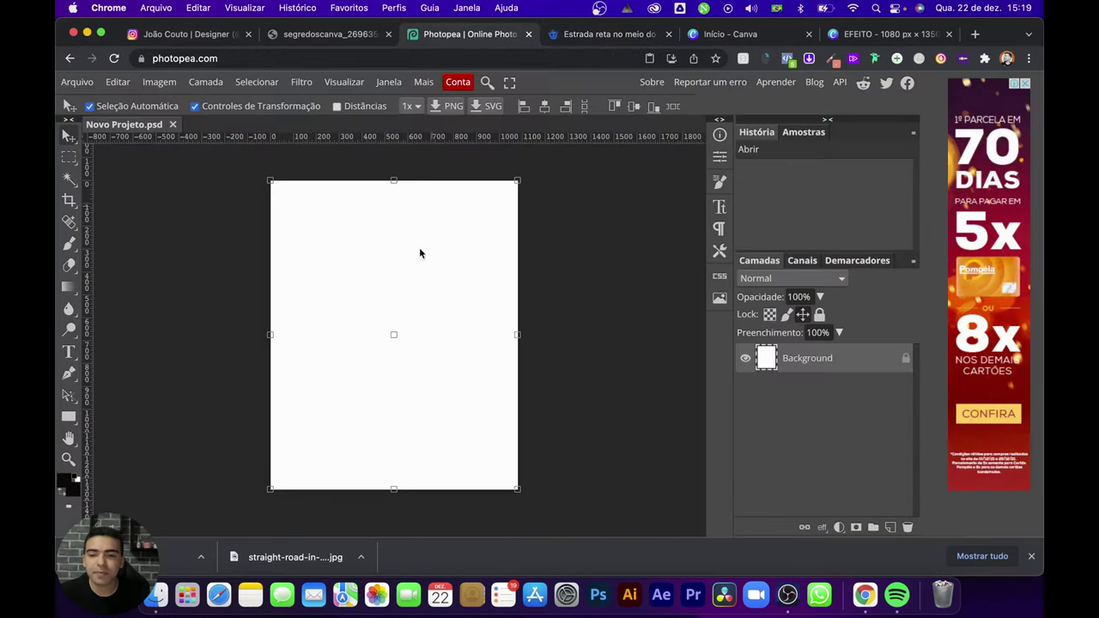
{"action": "left_click_drag", "start_coordinate": [288, 574], "coordinate": [355, 330]}
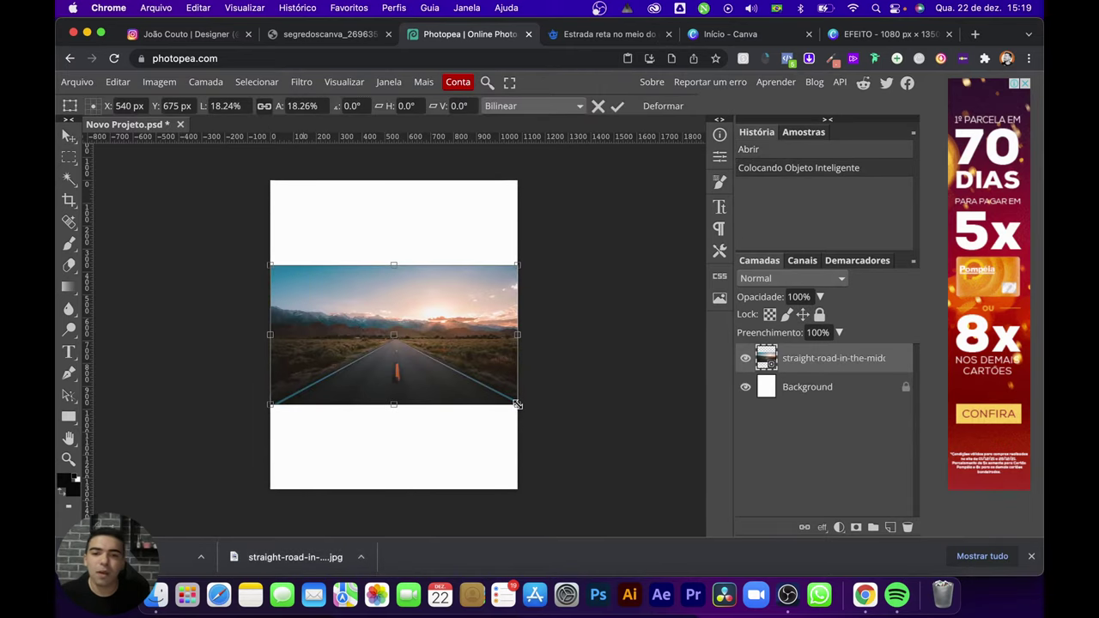
{"action": "left_click_drag", "start_coordinate": [517, 404], "coordinate": [668, 539]}
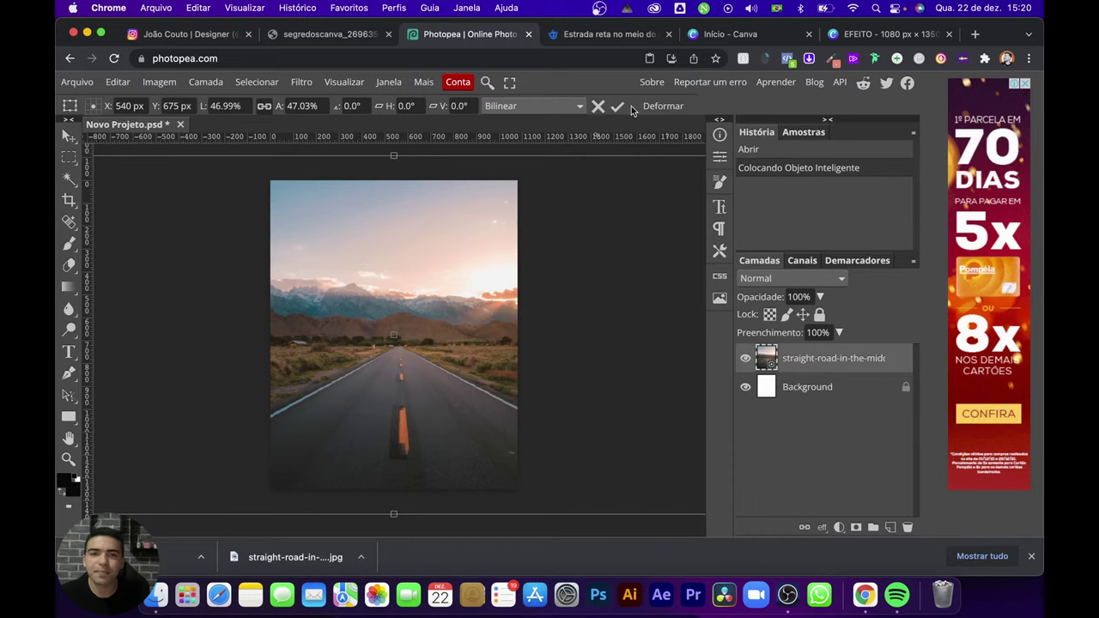
{"action": "key", "text": "Return"}
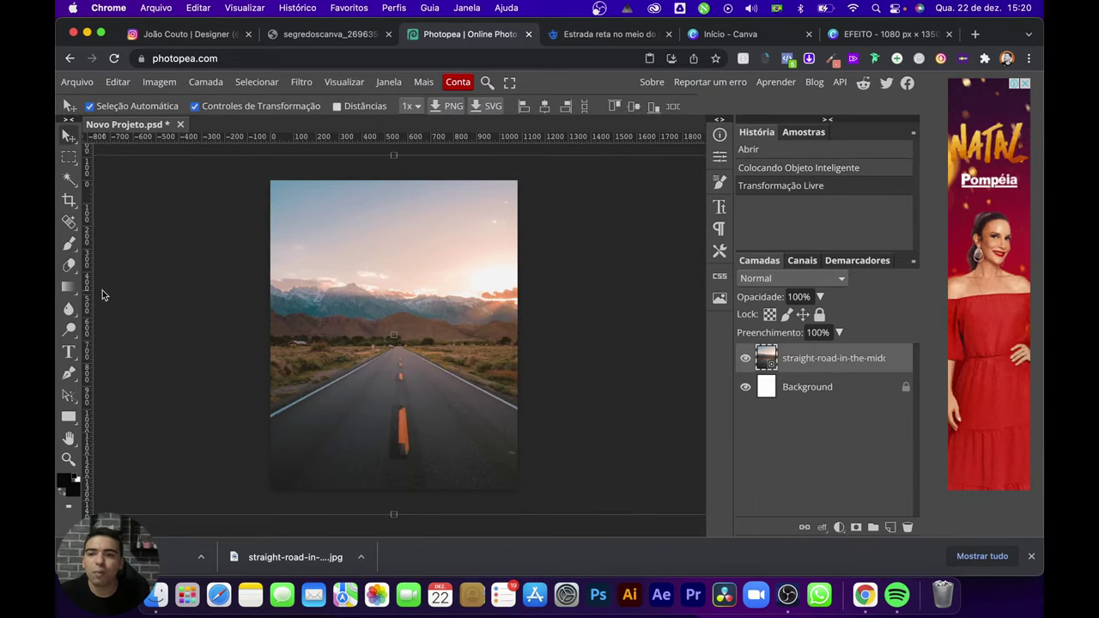
Step: Add vertical and horizontal guides through the canvas centre and move the photo up so the road's vanishing point meets their crossing
{"action": "left_click_drag", "start_coordinate": [90, 306], "coordinate": [393, 331]}
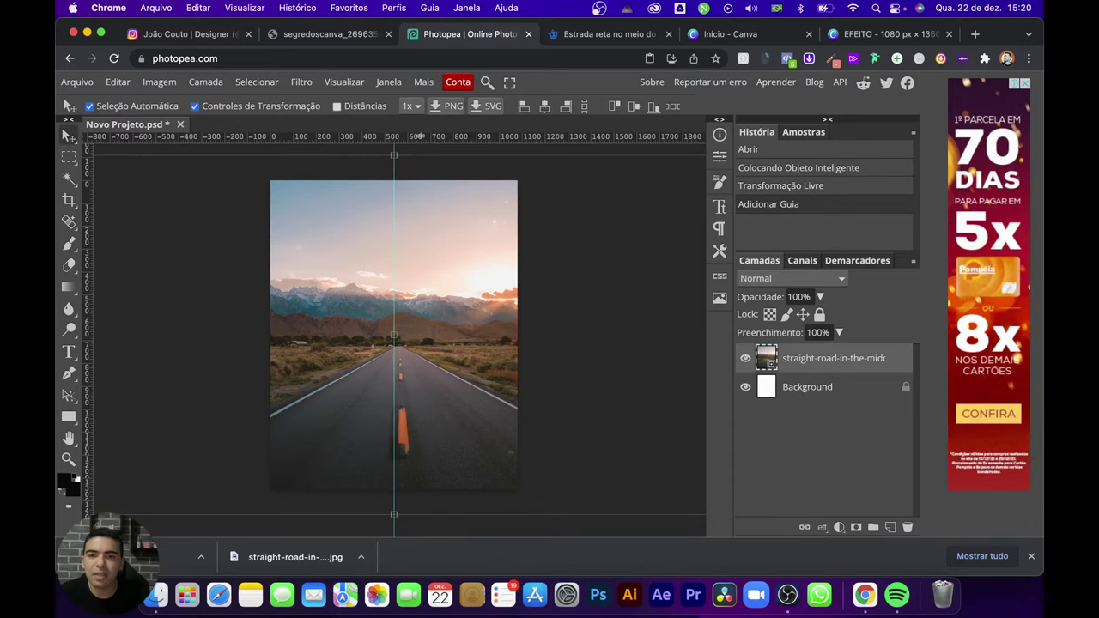
{"action": "left_click_drag", "start_coordinate": [415, 137], "coordinate": [425, 333]}
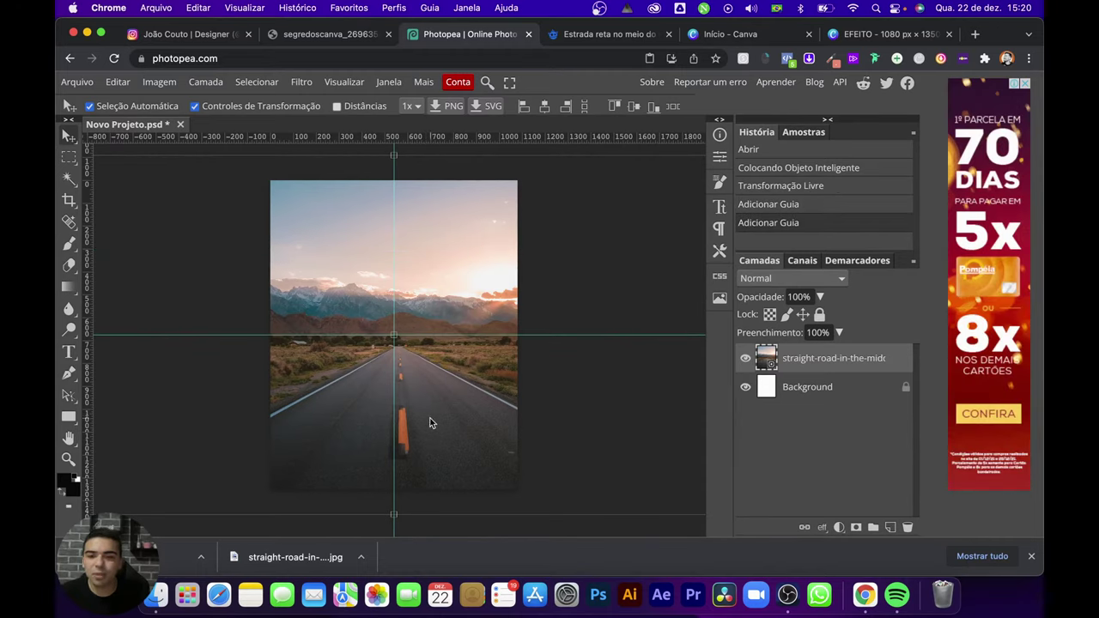
{"action": "scroll", "coordinate": [425, 405], "scroll_direction": "left", "scroll_amount": 2}
{"action": "scroll", "coordinate": [417, 404], "scroll_direction": "up", "scroll_amount": 5}
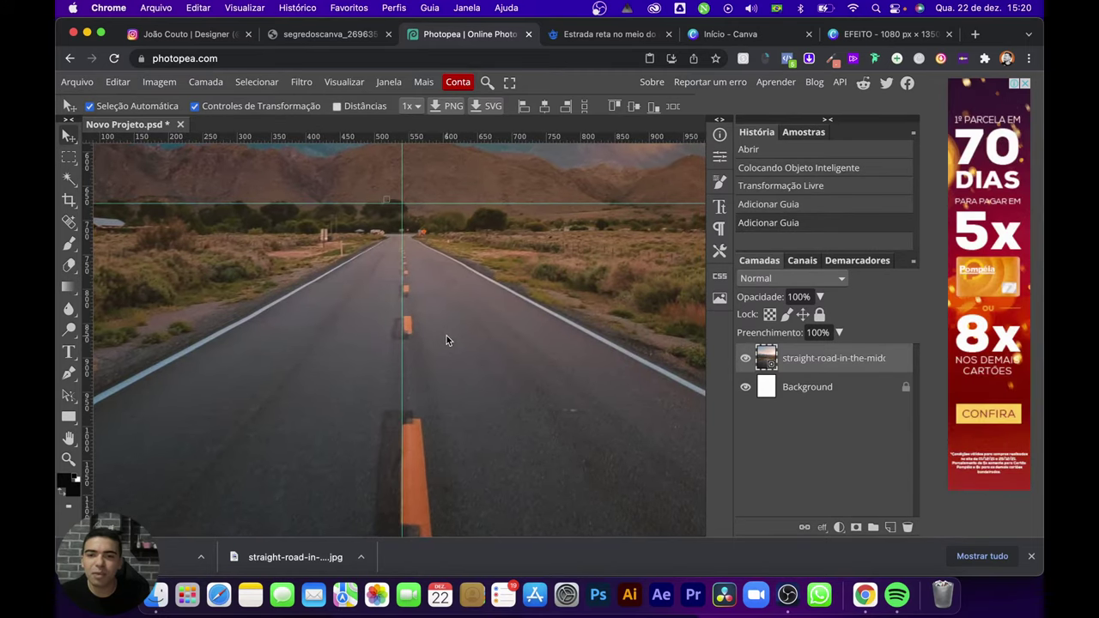
{"action": "left_click_drag", "start_coordinate": [447, 335], "coordinate": [446, 309]}
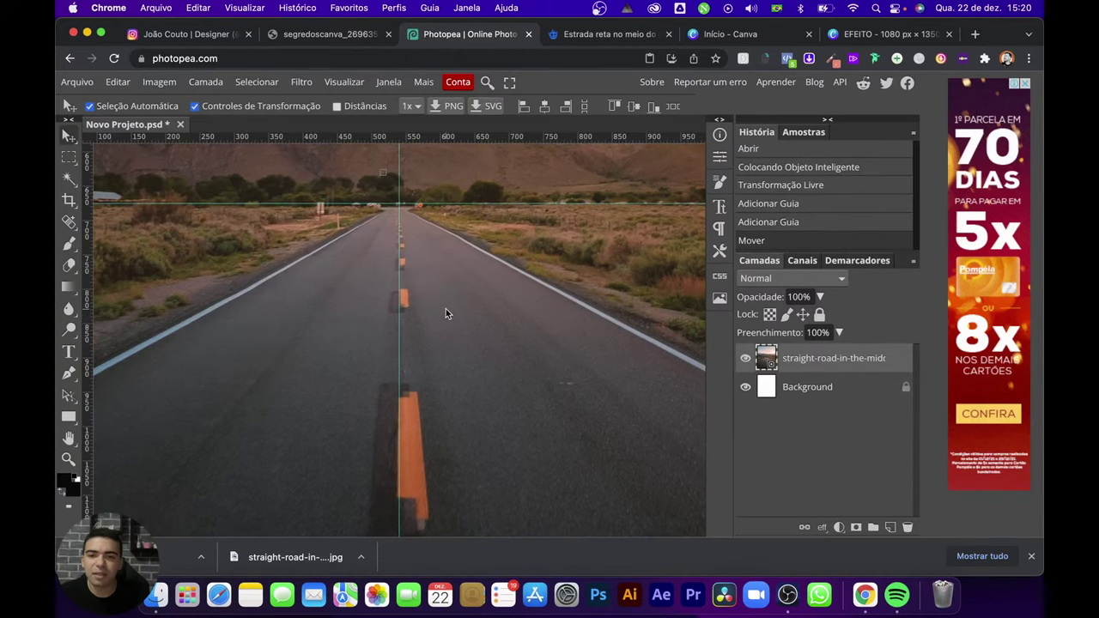
{"action": "scroll", "coordinate": [437, 314], "scroll_direction": "down", "scroll_amount": 3}
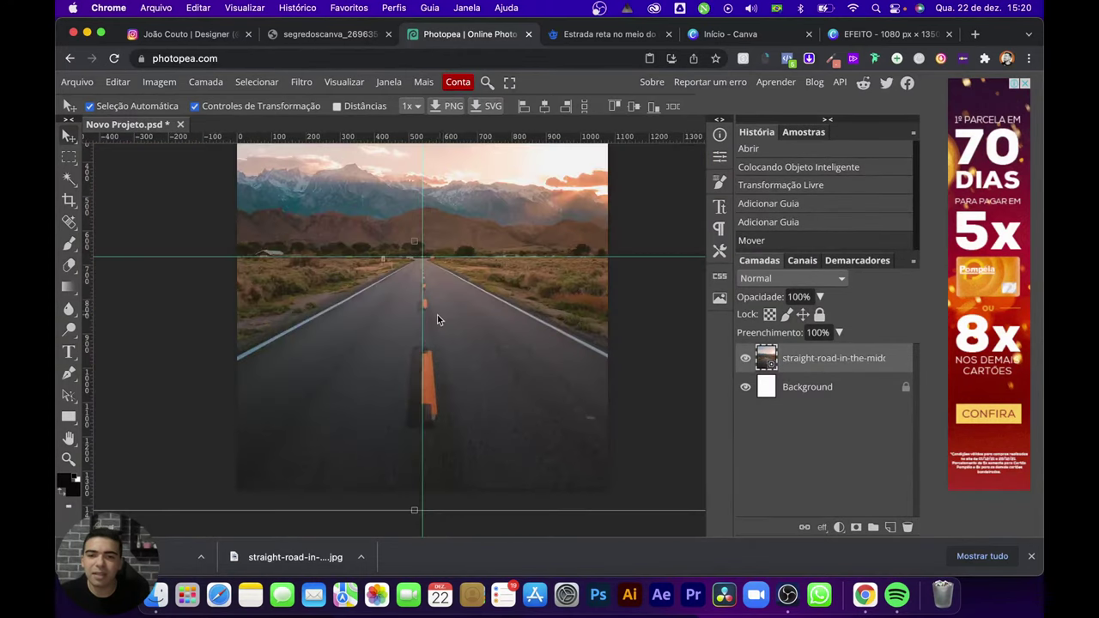
Step: Rasterize the road photo layer and hide the guides
{"action": "right_click", "coordinate": [789, 364]}
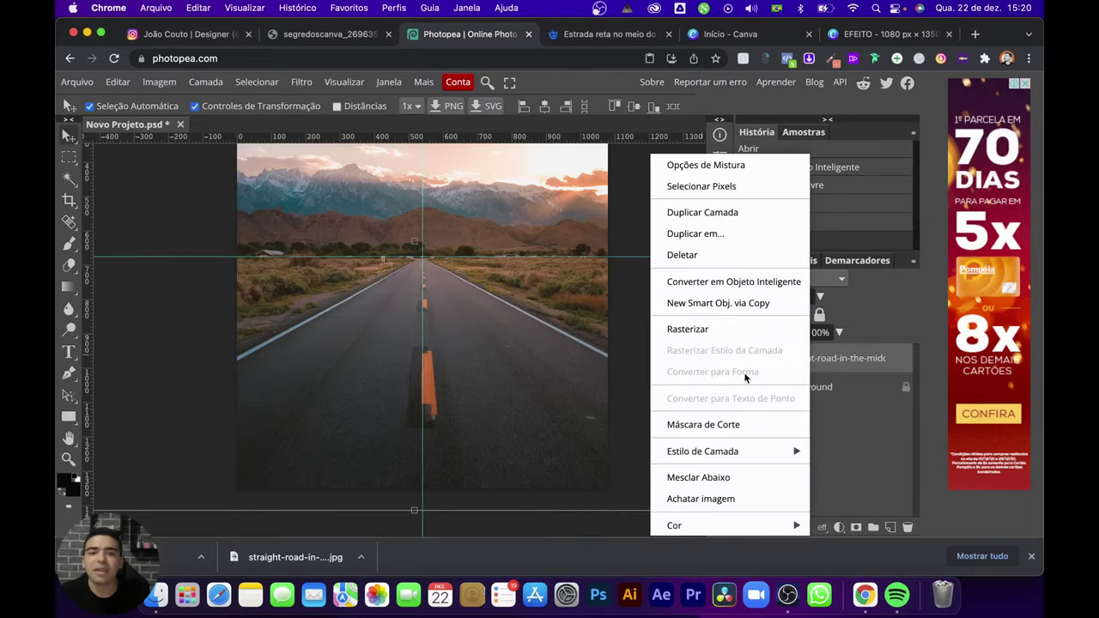
{"action": "left_click", "coordinate": [700, 332]}
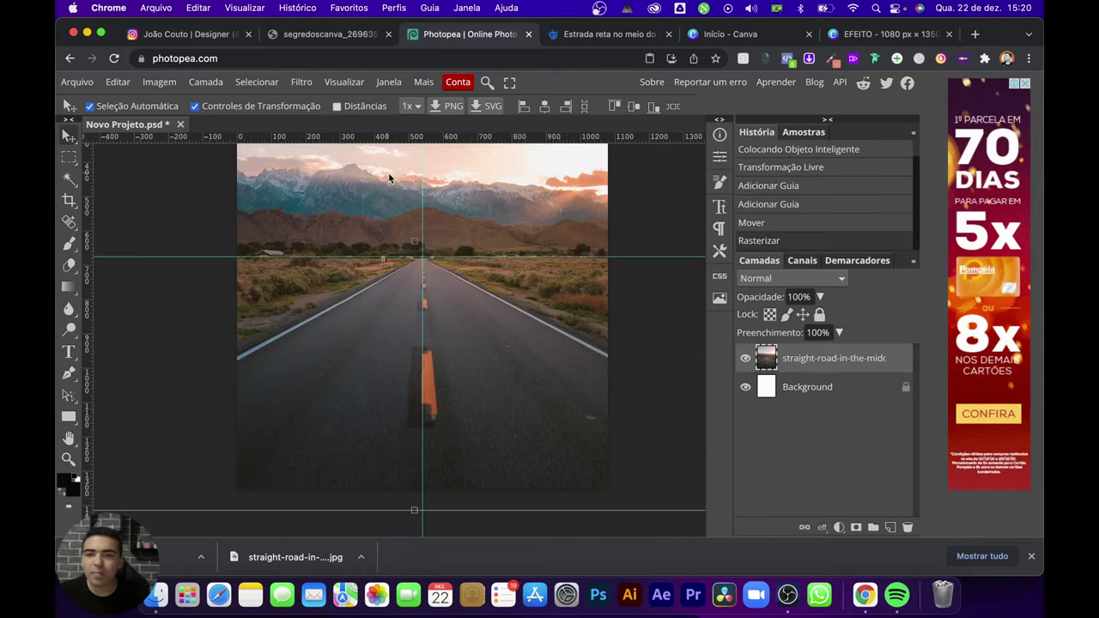
{"action": "left_click", "coordinate": [423, 81]}
{"action": "mouse_move", "coordinate": [342, 82]}
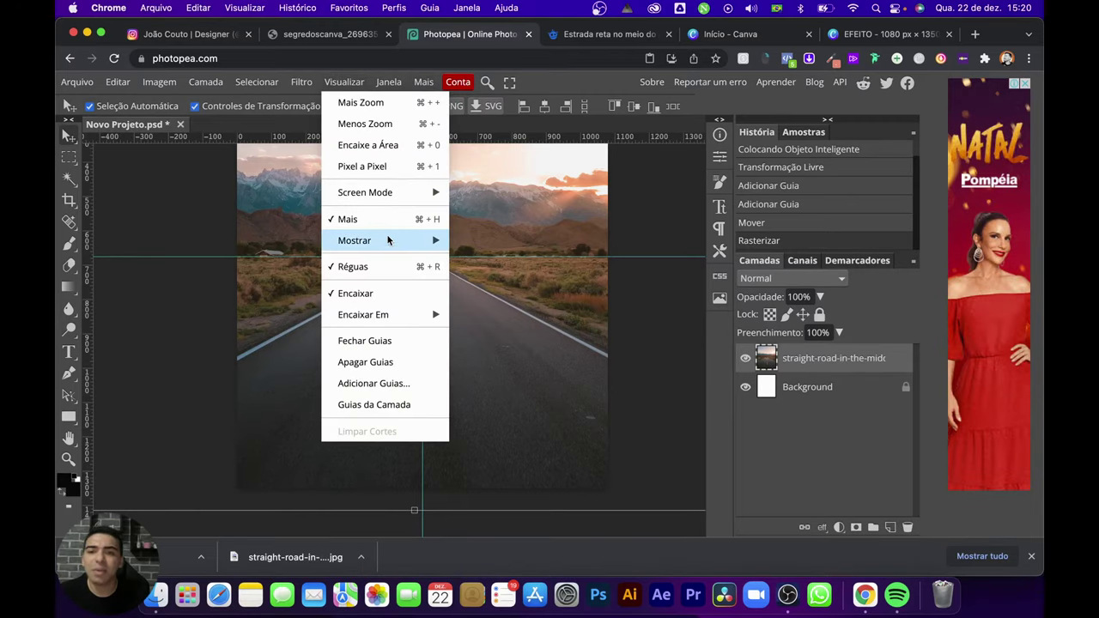
{"action": "mouse_move", "coordinate": [418, 244]}
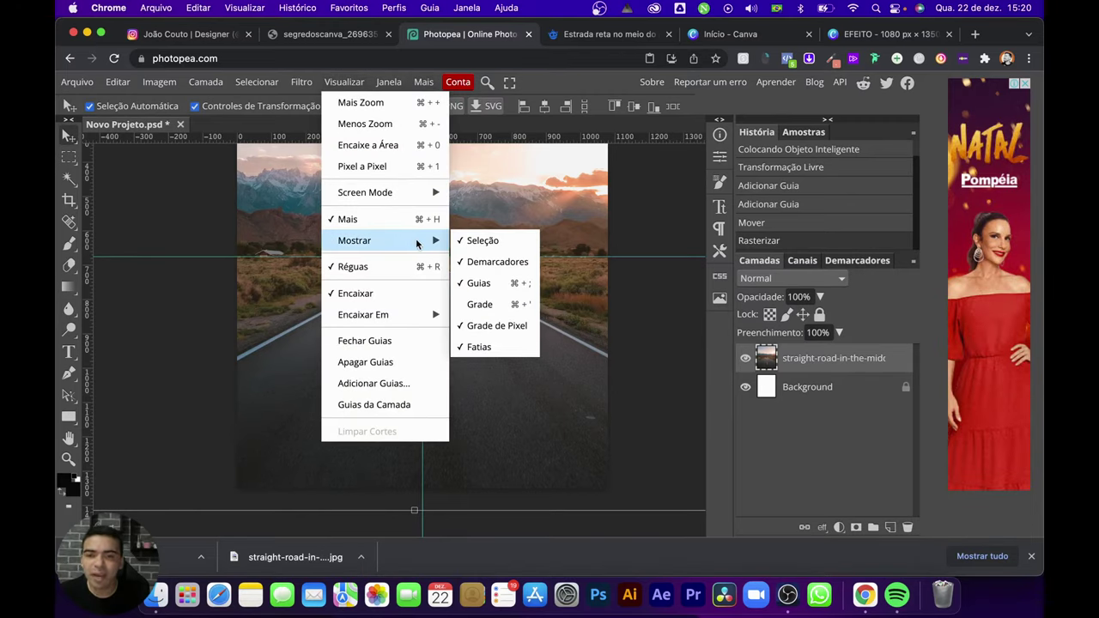
{"action": "left_click", "coordinate": [470, 284]}
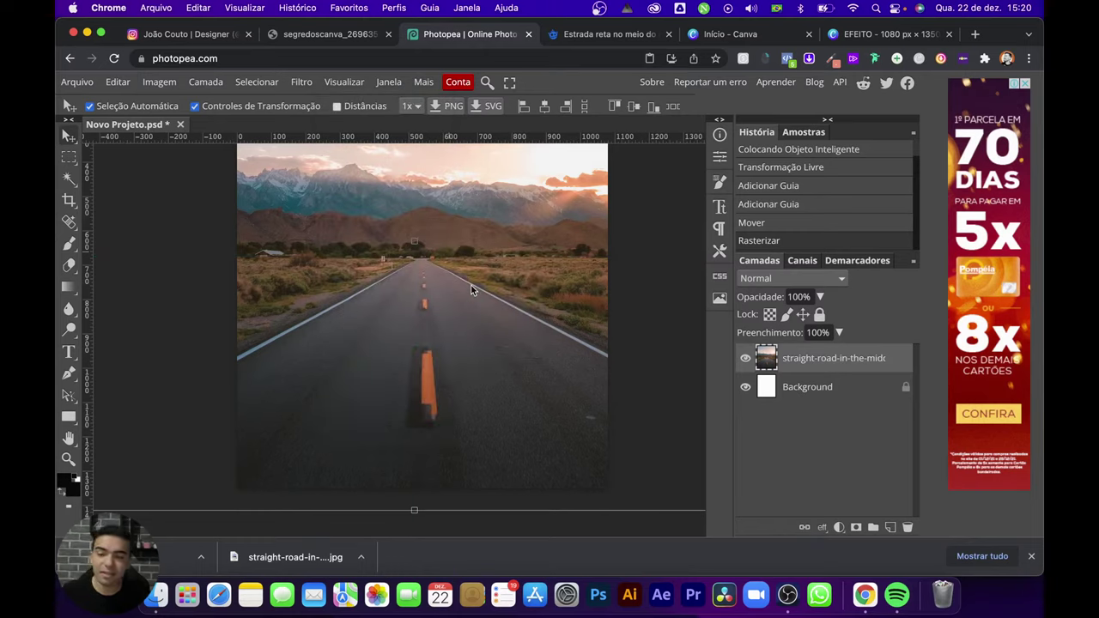
Step: Remove the large orange lane stripe nearest the viewer using the Spot Healing Brush at 320 px with 0% hardness
{"action": "left_click", "coordinate": [66, 225]}
{"action": "right_click", "coordinate": [71, 229]}
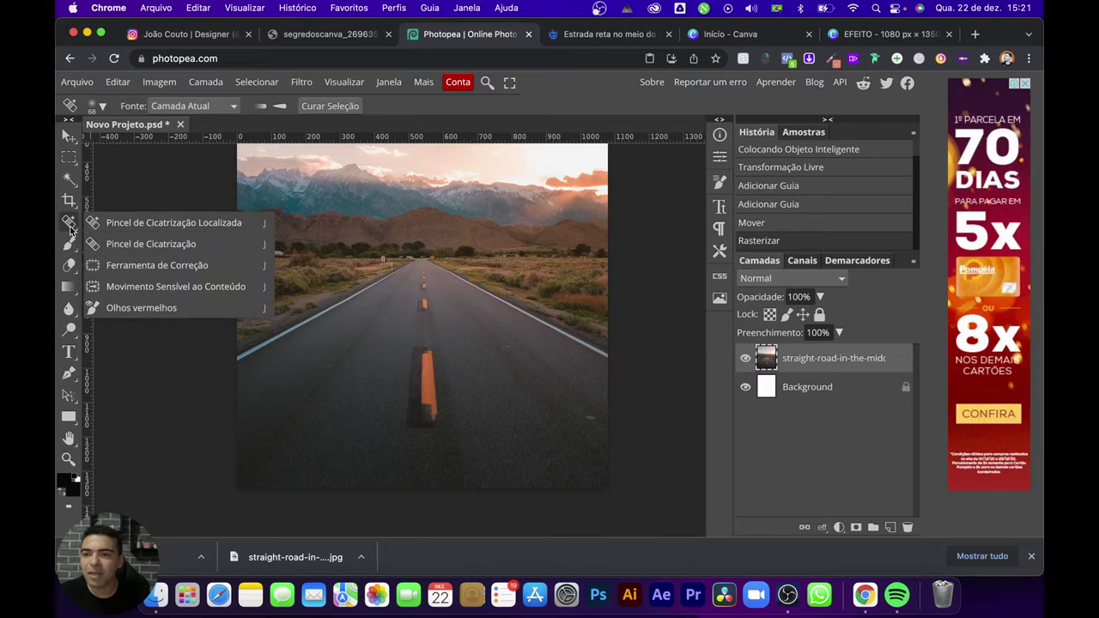
{"action": "left_click", "coordinate": [125, 224]}
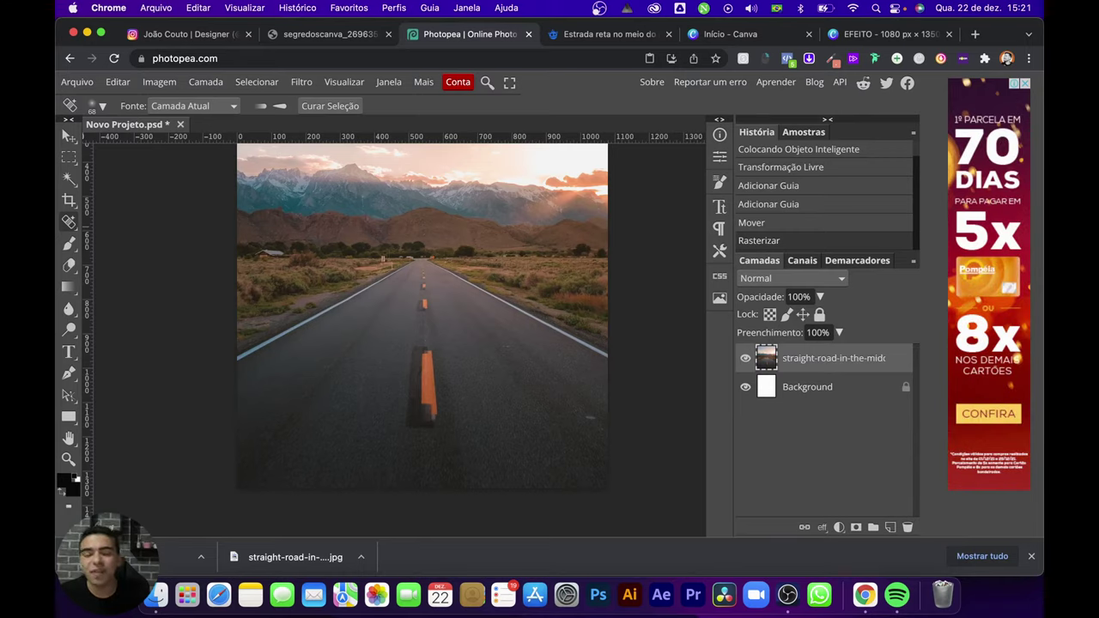
{"action": "right_click", "coordinate": [470, 363]}
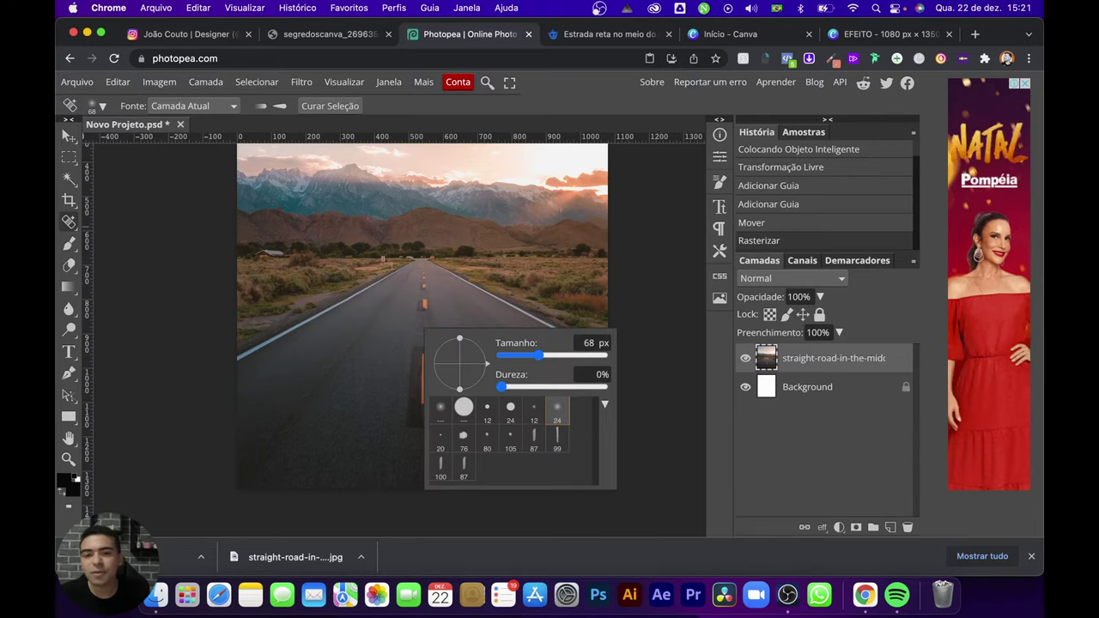
{"action": "left_click", "coordinate": [558, 418]}
{"action": "left_click_drag", "start_coordinate": [550, 356], "coordinate": [567, 359]}
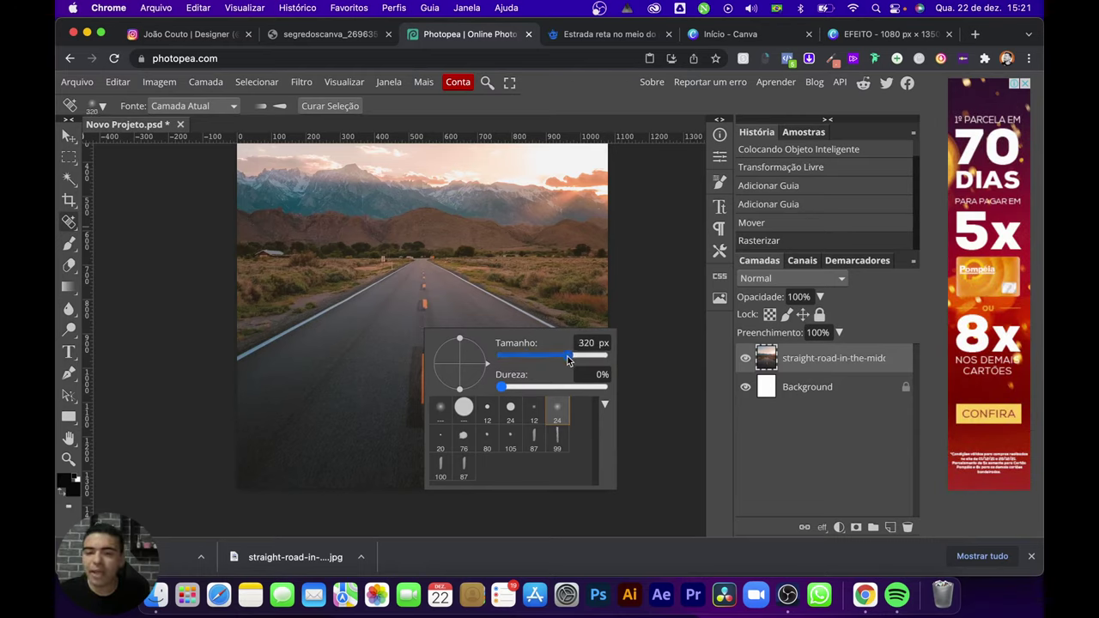
{"action": "key", "text": "Escape"}
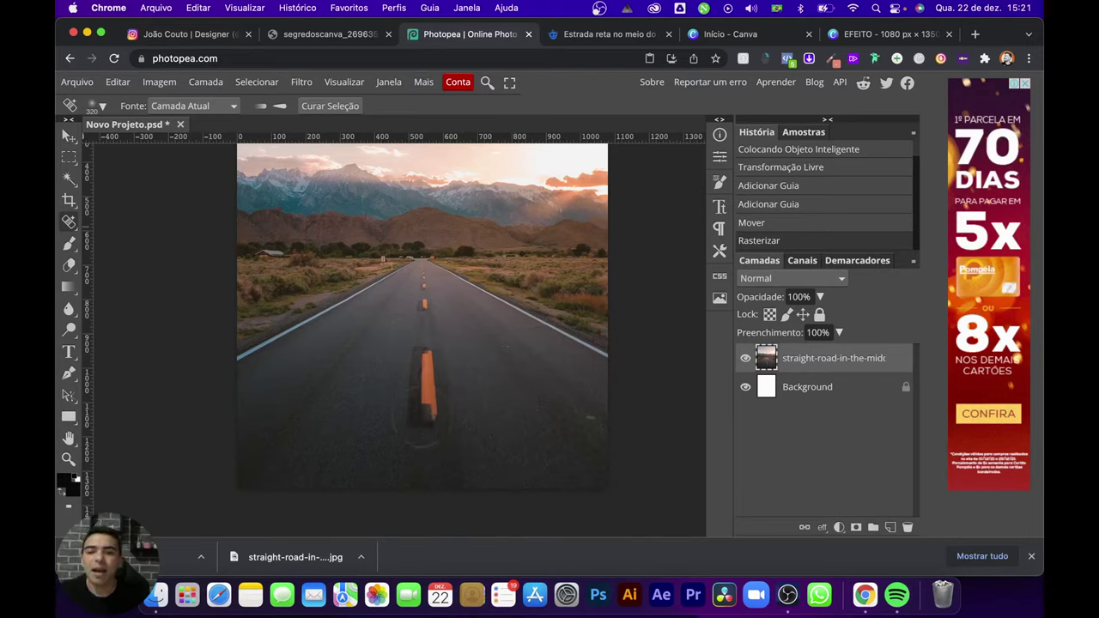
{"action": "left_click_drag", "start_coordinate": [423, 419], "coordinate": [424, 360]}
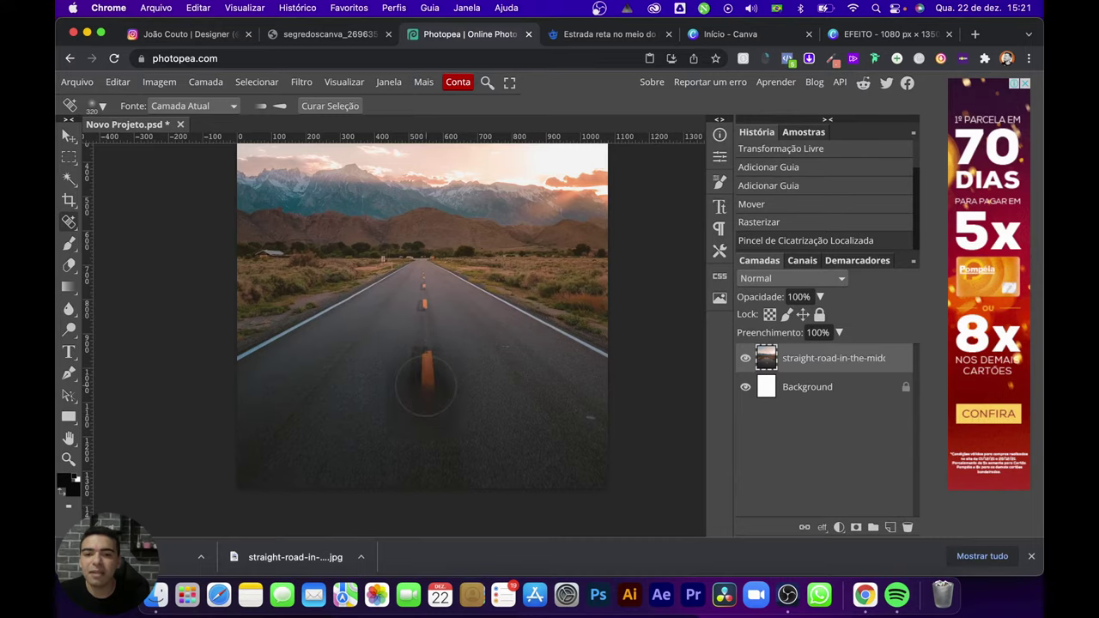
{"action": "left_click", "coordinate": [423, 359]}
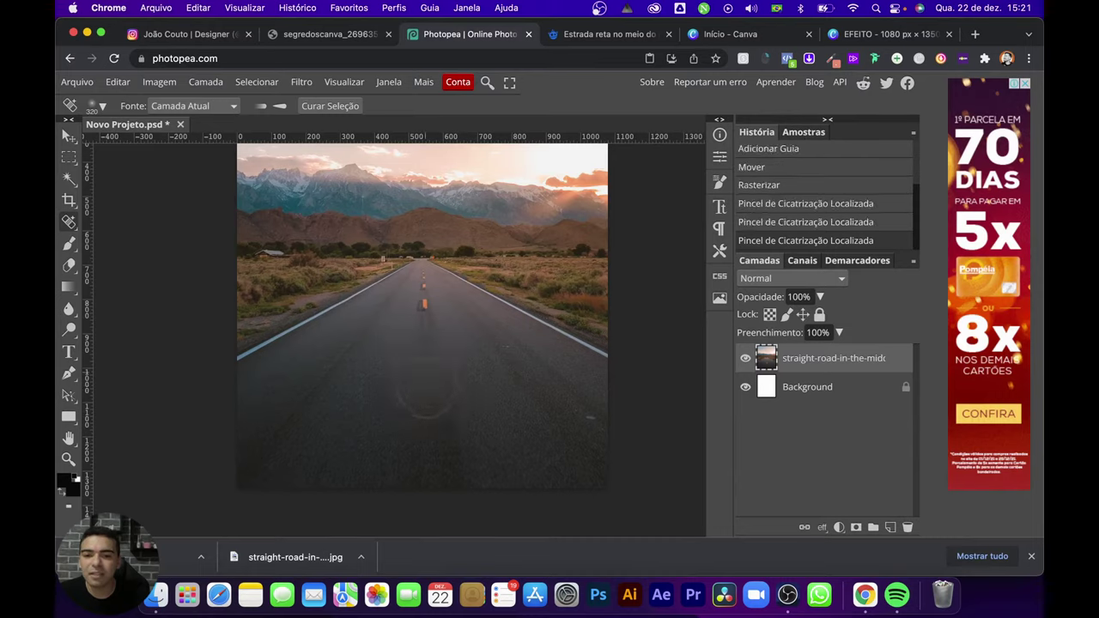
{"action": "left_click", "coordinate": [422, 401]}
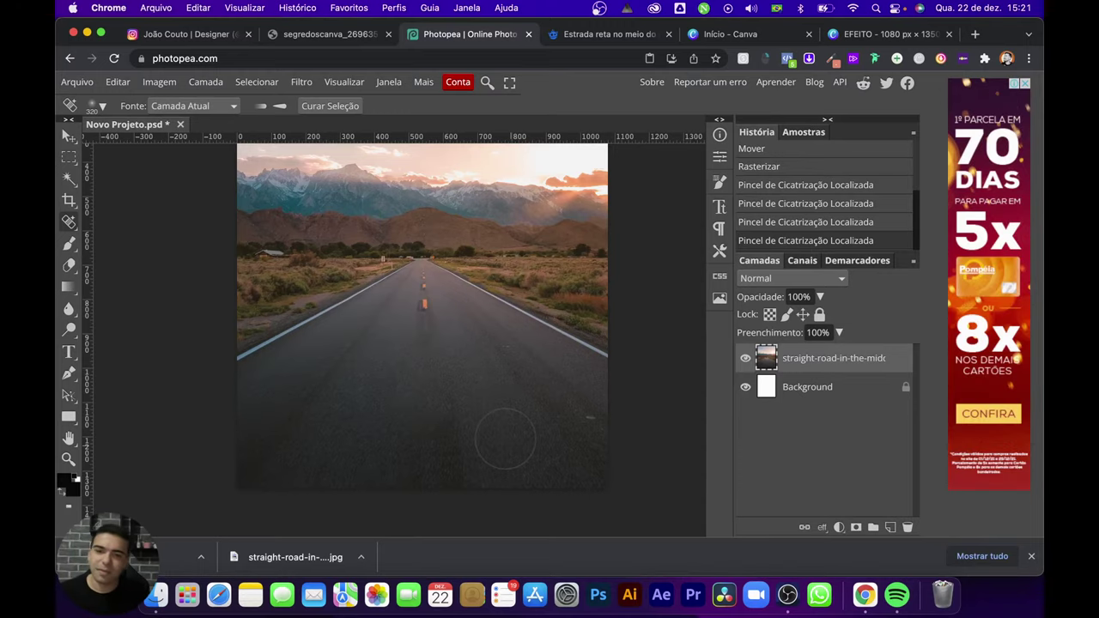
Step: Examine the healed asphalt and the remaining lane stripes up close and in the full photo
{"action": "scroll", "coordinate": [435, 316], "scroll_direction": "left", "scroll_amount": 1}
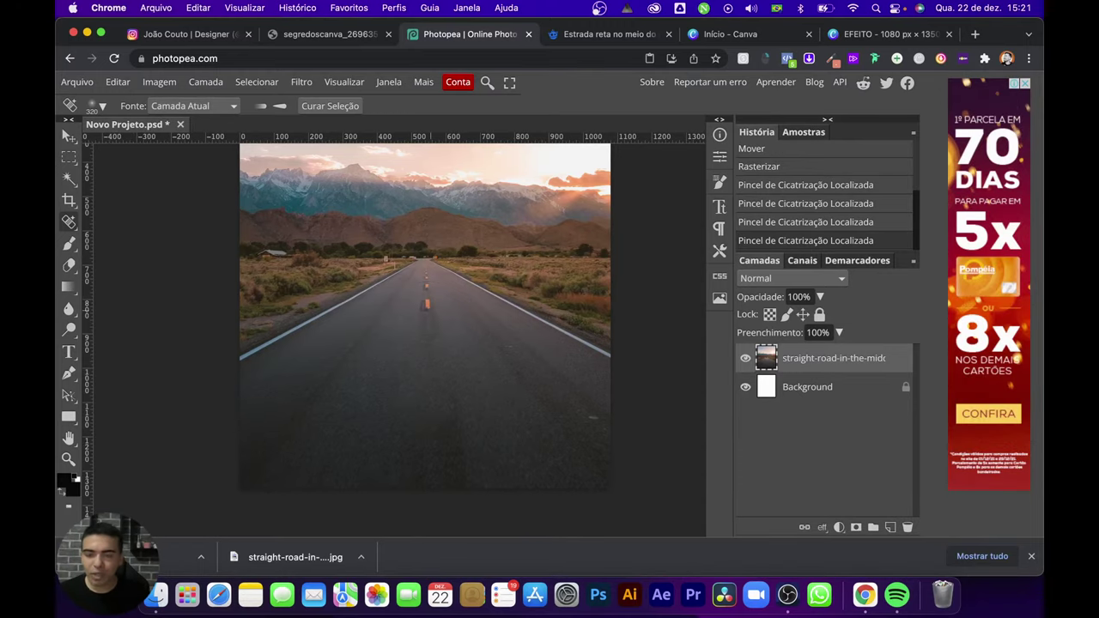
{"action": "scroll", "coordinate": [426, 371], "scroll_direction": "up", "scroll_amount": 3}
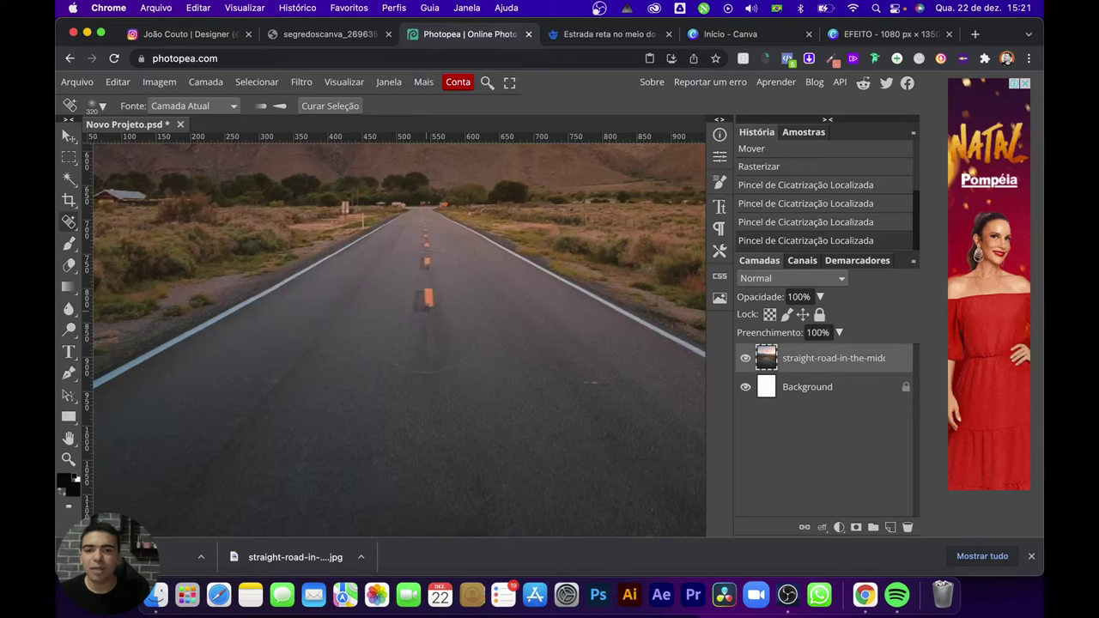
{"action": "scroll", "coordinate": [426, 365], "scroll_direction": "up", "scroll_amount": 2}
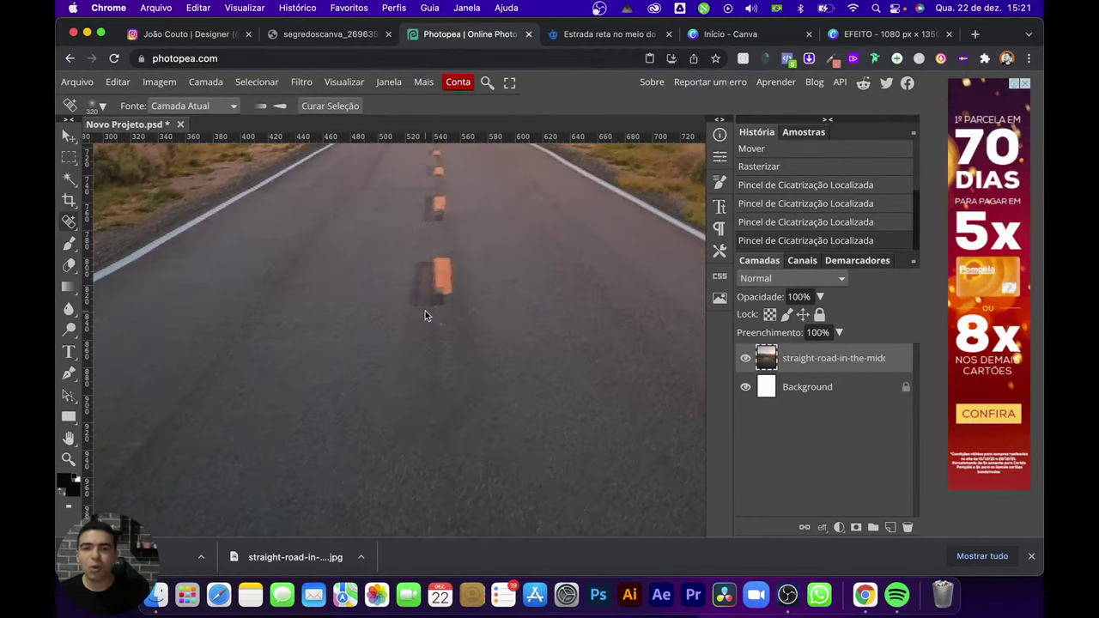
{"action": "scroll", "coordinate": [425, 315], "scroll_direction": "down", "scroll_amount": 10}
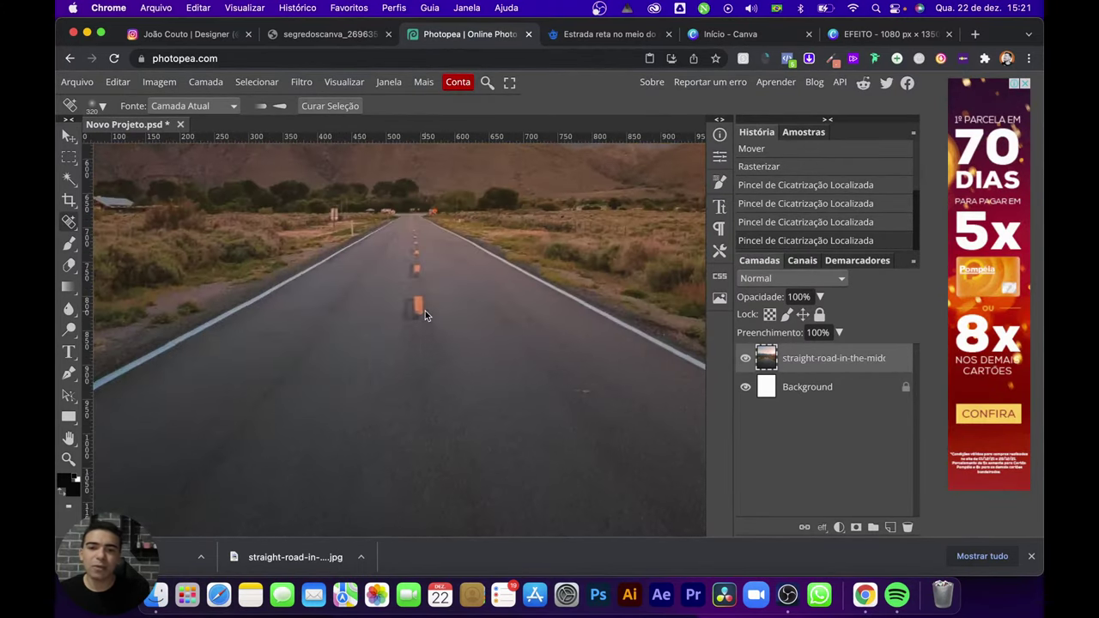
{"action": "scroll", "coordinate": [425, 315], "scroll_direction": "down", "scroll_amount": 4}
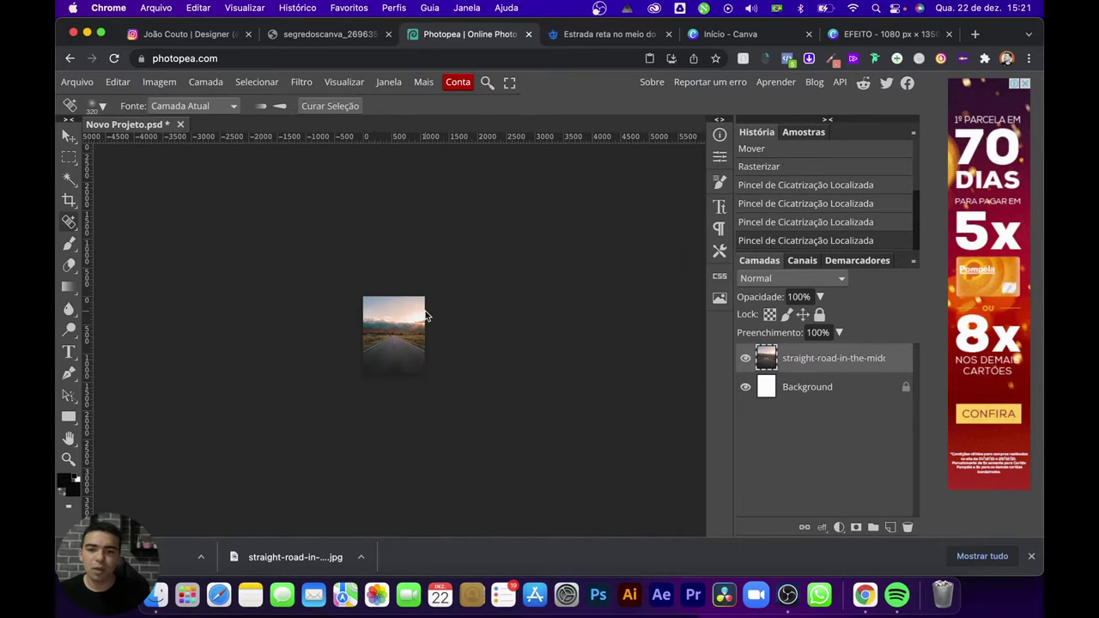
{"action": "scroll", "coordinate": [425, 312], "scroll_direction": "up", "scroll_amount": 14}
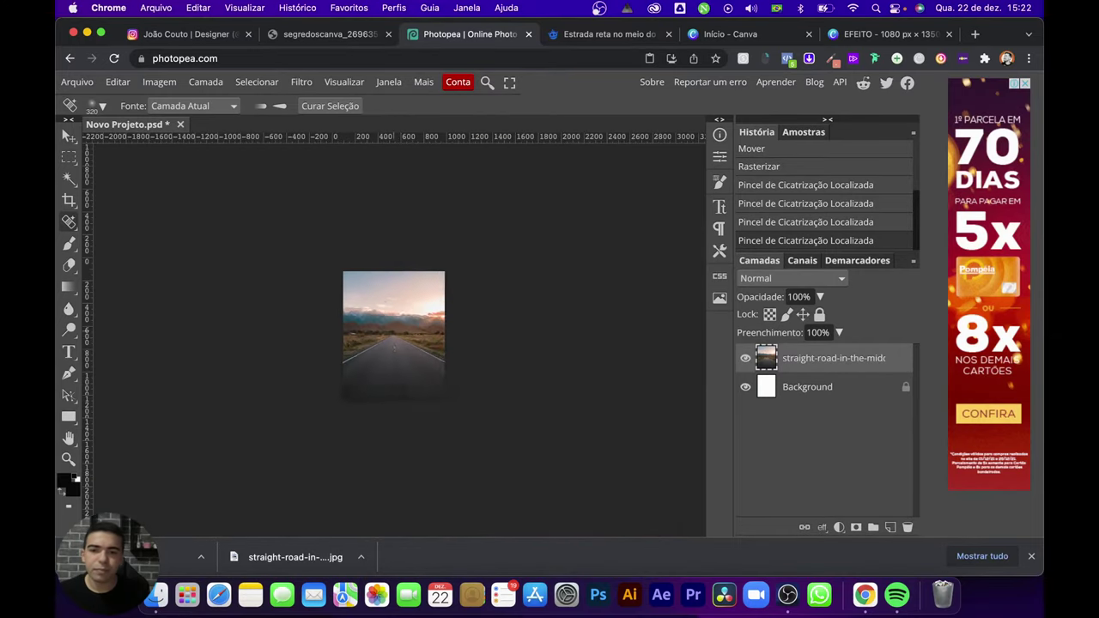
{"action": "scroll", "coordinate": [395, 334], "scroll_direction": "down", "scroll_amount": 3}
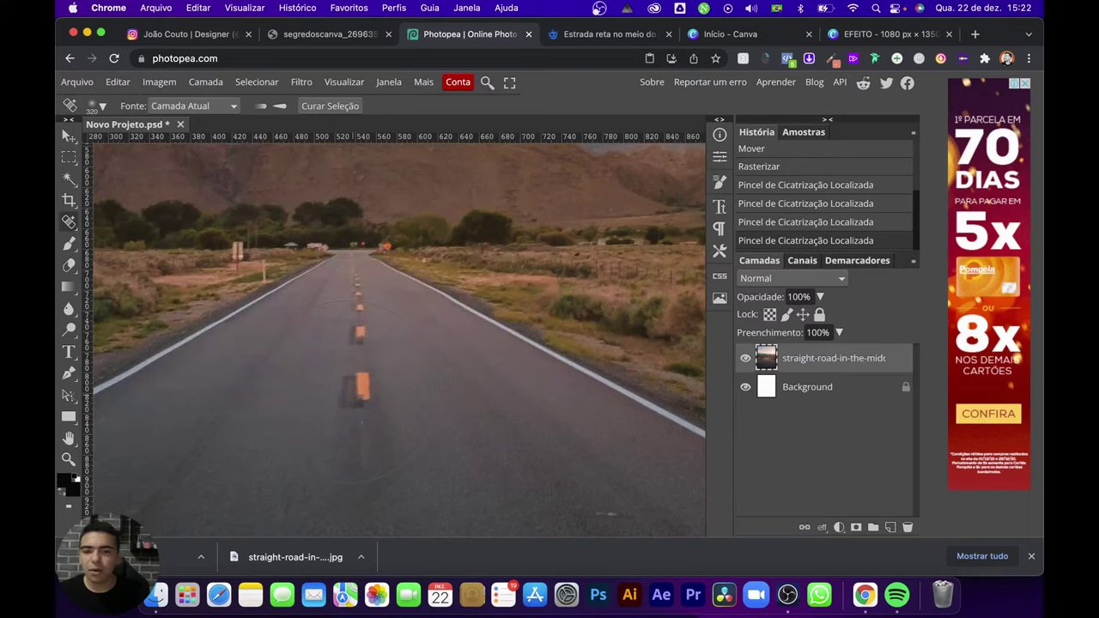
{"action": "scroll", "coordinate": [395, 335], "scroll_direction": "down", "scroll_amount": 2}
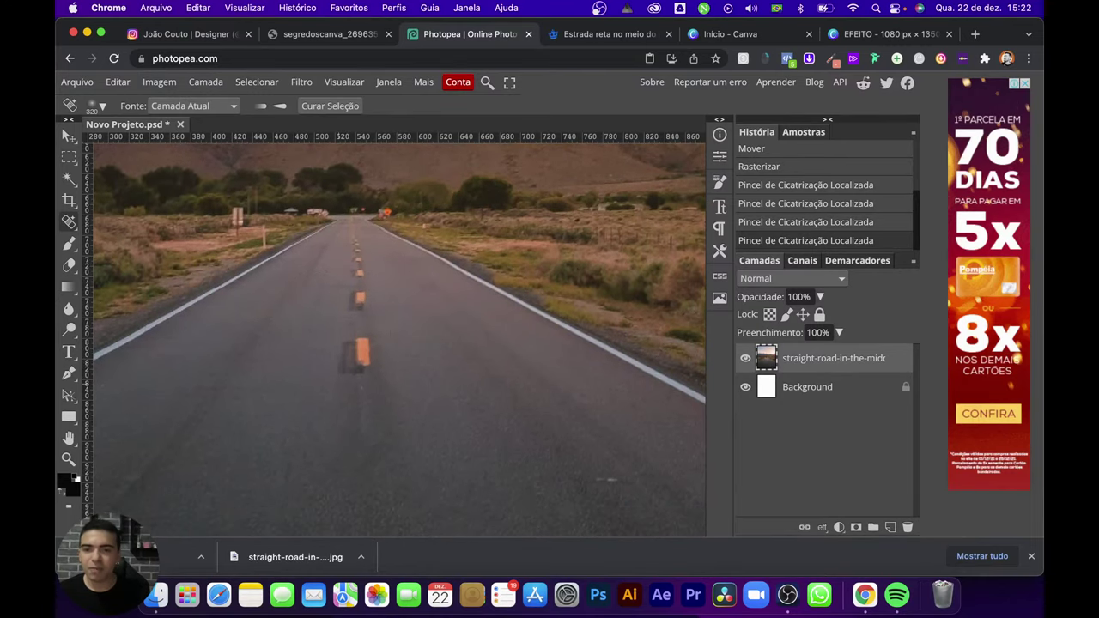
{"action": "left_click_drag", "start_coordinate": [326, 317], "coordinate": [433, 305]}
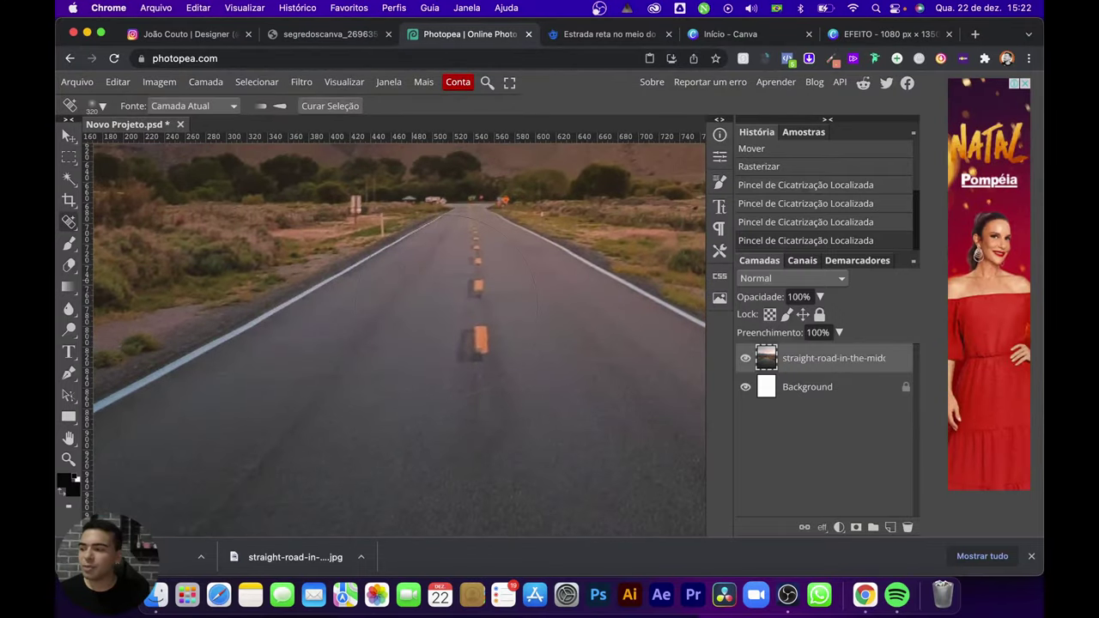
{"action": "scroll", "coordinate": [380, 349], "scroll_direction": "down", "scroll_amount": 5}
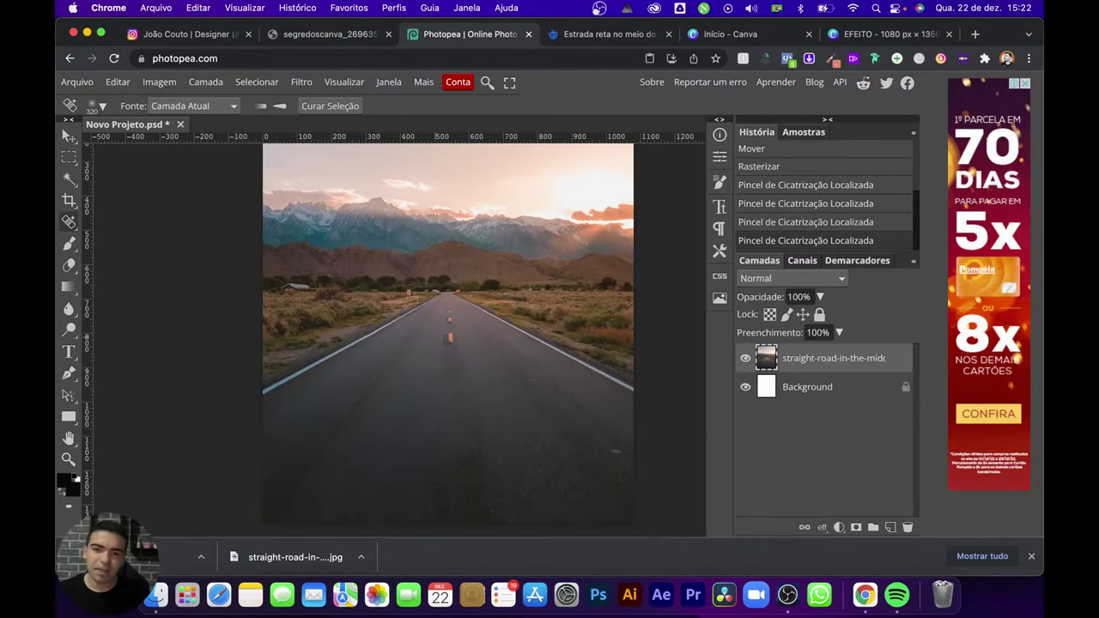
{"action": "left_click_drag", "start_coordinate": [380, 349], "coordinate": [408, 400]}
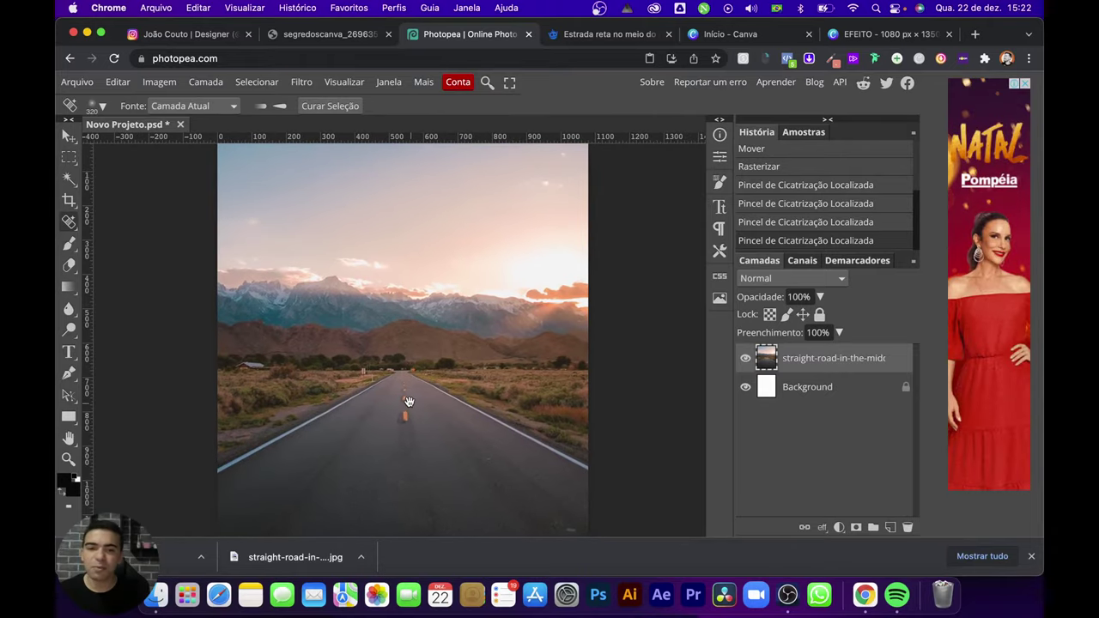
Step: Reduce the Spot Healing Brush to 99 px and remove the remaining orange lane stripes up to the road's vanishing point
{"action": "scroll", "coordinate": [407, 427], "scroll_direction": "up", "scroll_amount": 5}
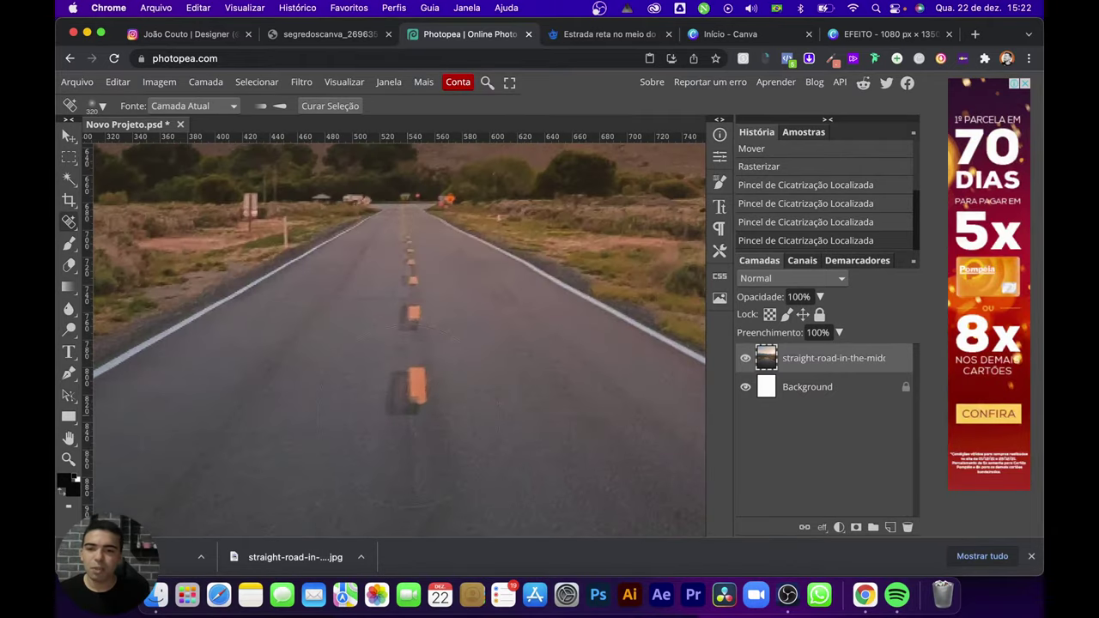
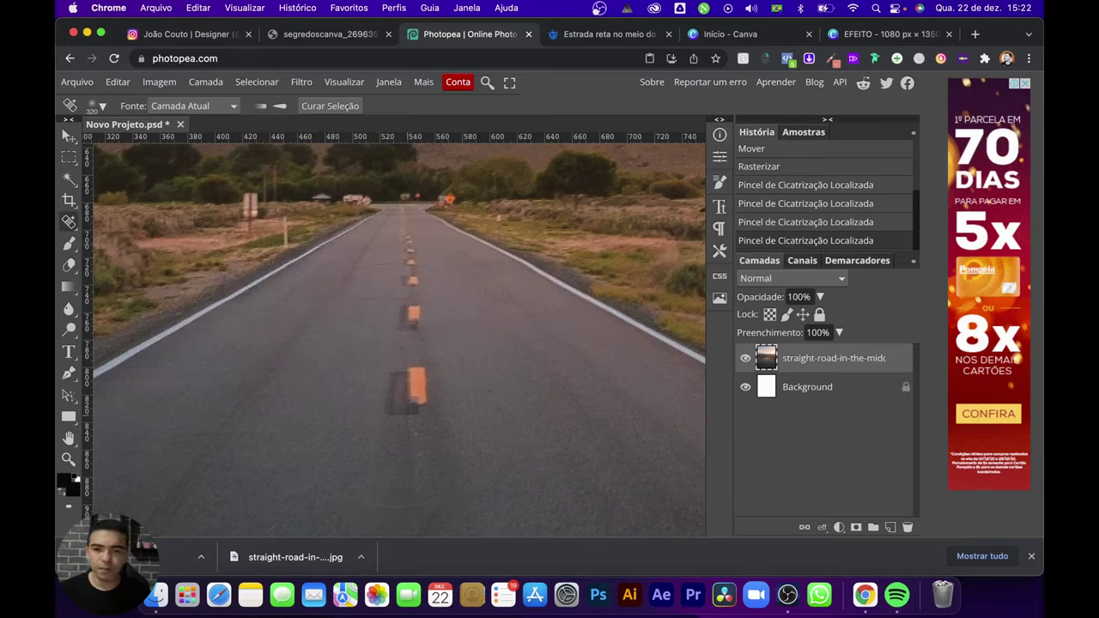
{"action": "right_click", "coordinate": [421, 387]}
{"action": "left_click_drag", "start_coordinate": [520, 401], "coordinate": [507, 400]}
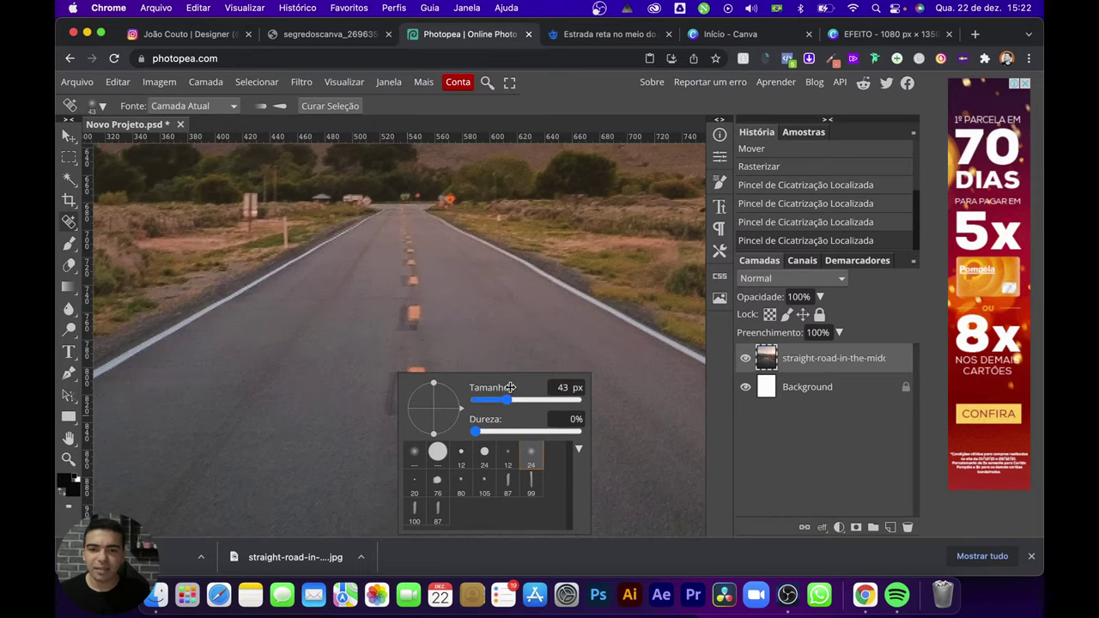
{"action": "left_click", "coordinate": [512, 401]}
{"action": "left_click_drag", "start_coordinate": [512, 399], "coordinate": [517, 397]}
{"action": "key", "text": "Return"}
{"action": "left_click", "coordinate": [412, 389]}
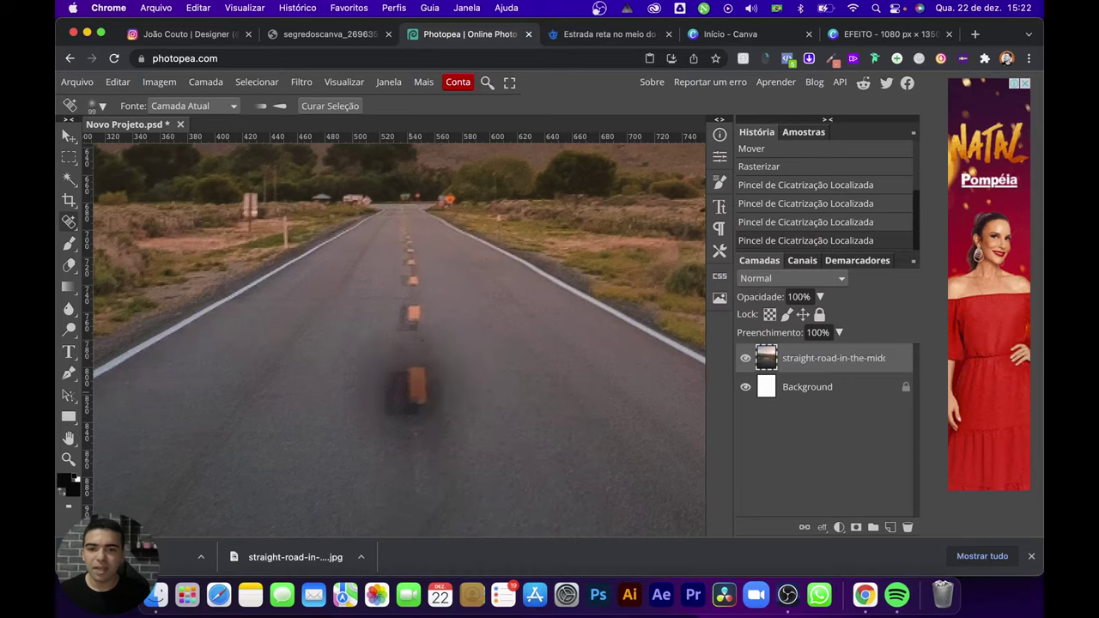
{"action": "left_click", "coordinate": [403, 327]}
{"action": "left_click", "coordinate": [413, 283]}
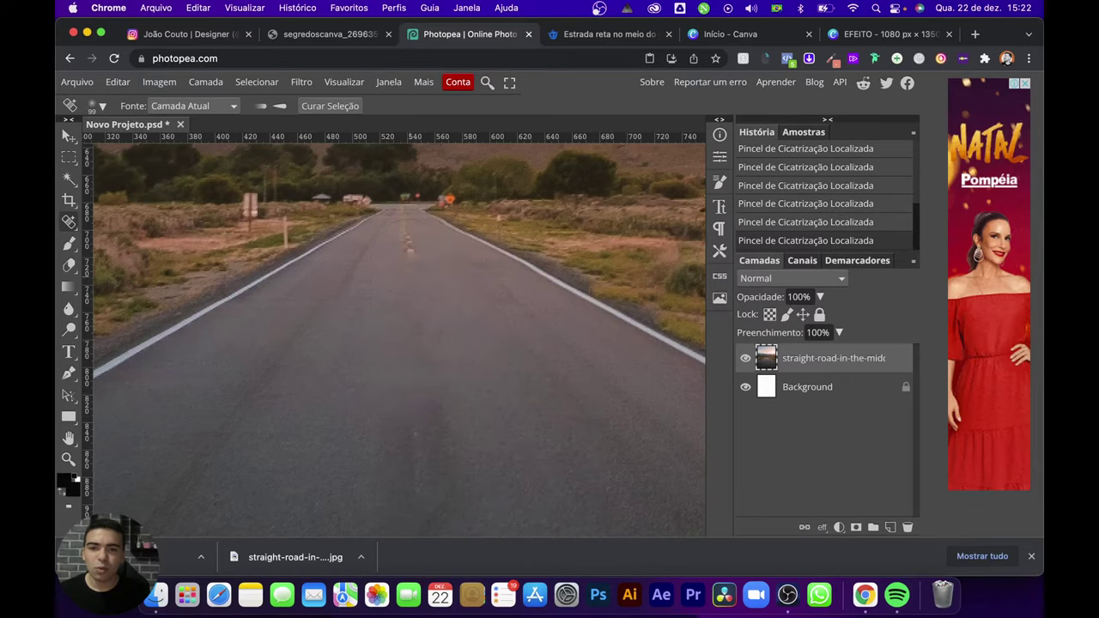
{"action": "left_click", "coordinate": [408, 258]}
{"action": "scroll", "coordinate": [432, 341], "scroll_direction": "down", "scroll_amount": 3}
{"action": "scroll", "coordinate": [432, 305], "scroll_direction": "up", "scroll_amount": 5}
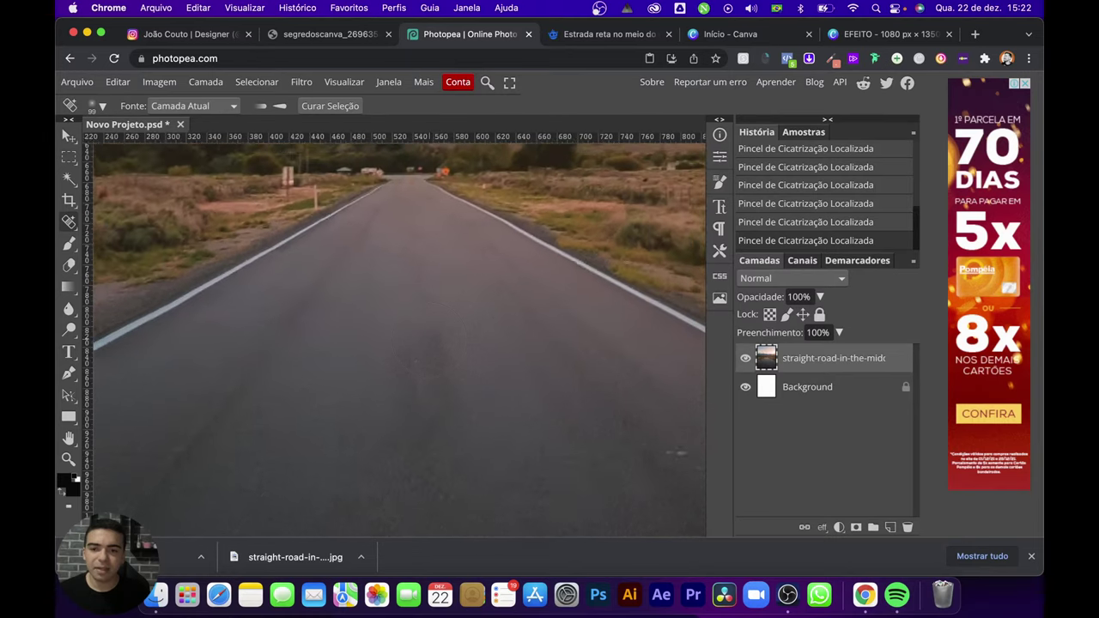
{"action": "scroll", "coordinate": [516, 284], "scroll_direction": "down", "scroll_amount": 5}
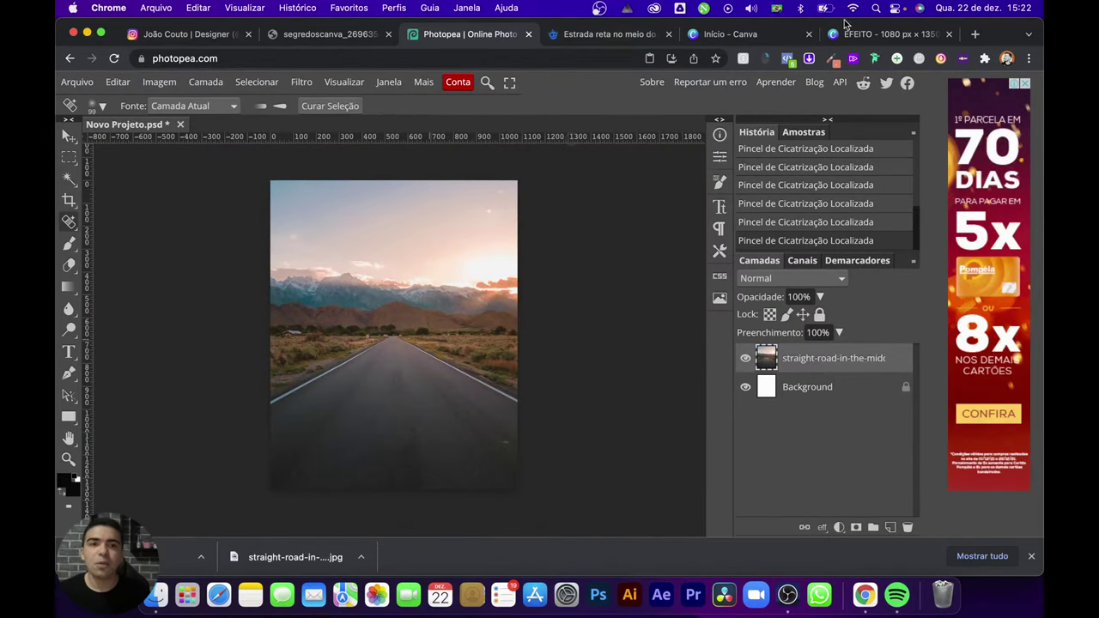
Step: Switch to the EFEITO design in Canva, close the download notice, and recolour all three text lines black
{"action": "left_click", "coordinate": [855, 37]}
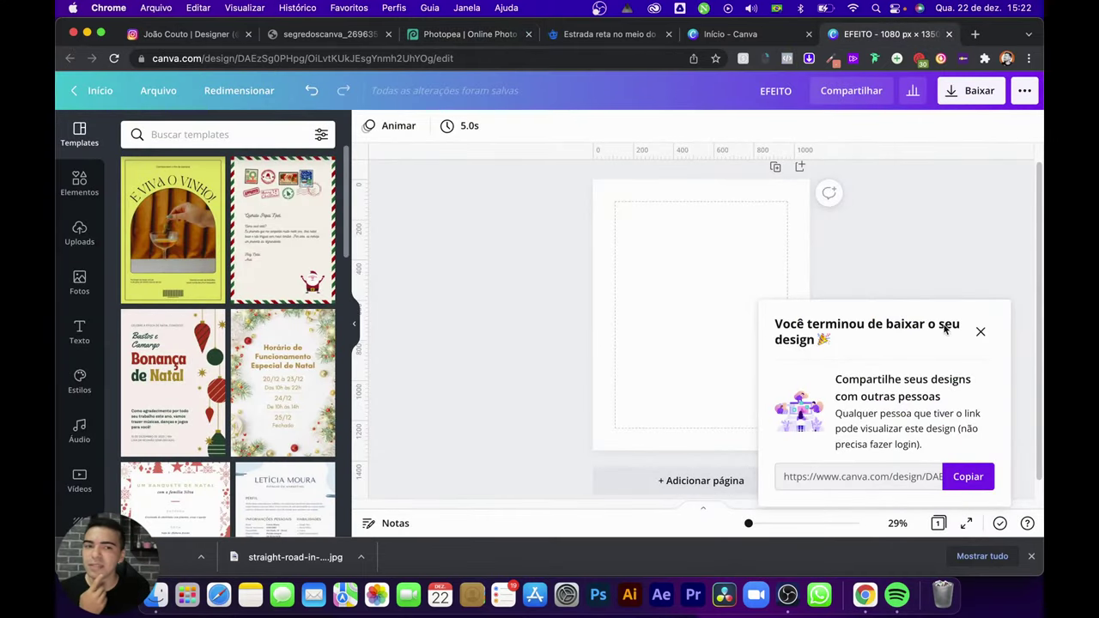
{"action": "left_click", "coordinate": [983, 334]}
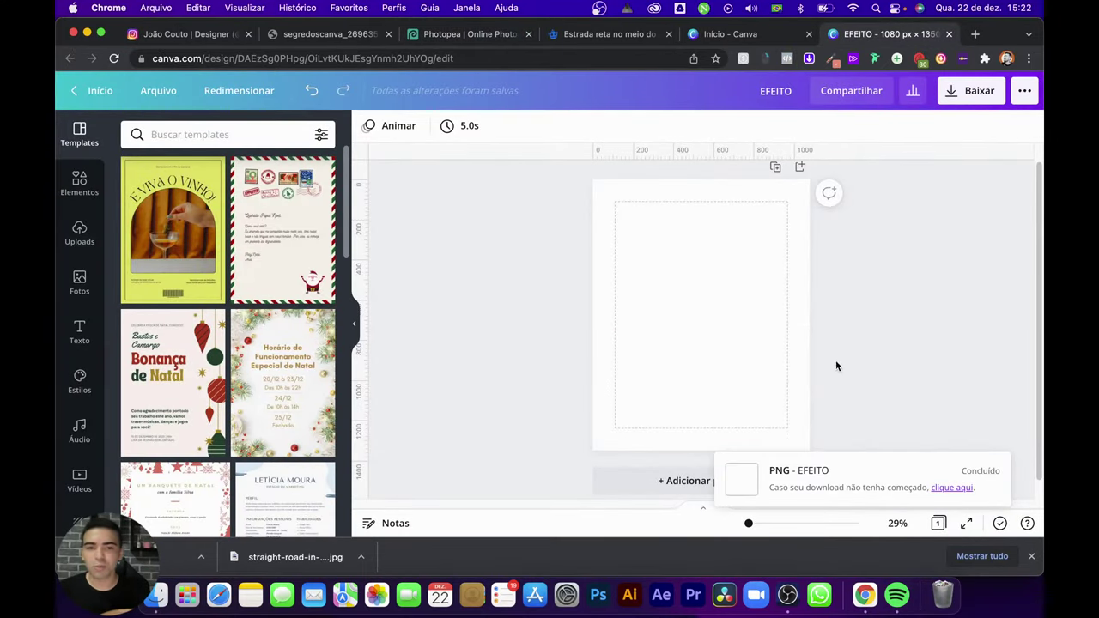
{"action": "left_click_drag", "start_coordinate": [694, 288], "coordinate": [850, 198]}
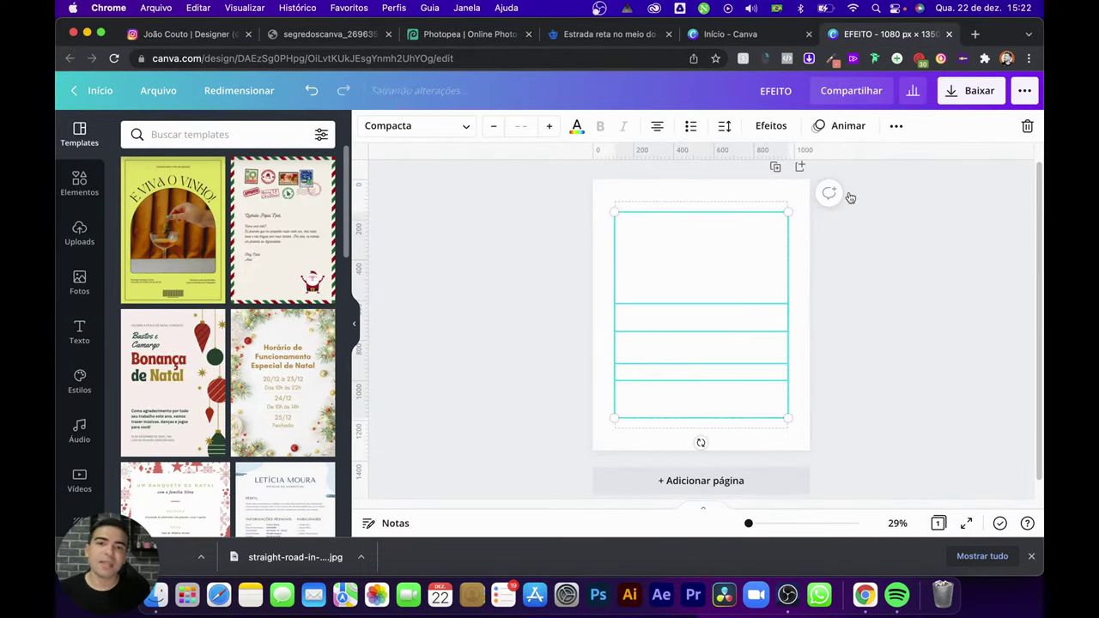
{"action": "left_click", "coordinate": [576, 127]}
{"action": "scroll", "coordinate": [172, 378], "scroll_direction": "down", "scroll_amount": 3}
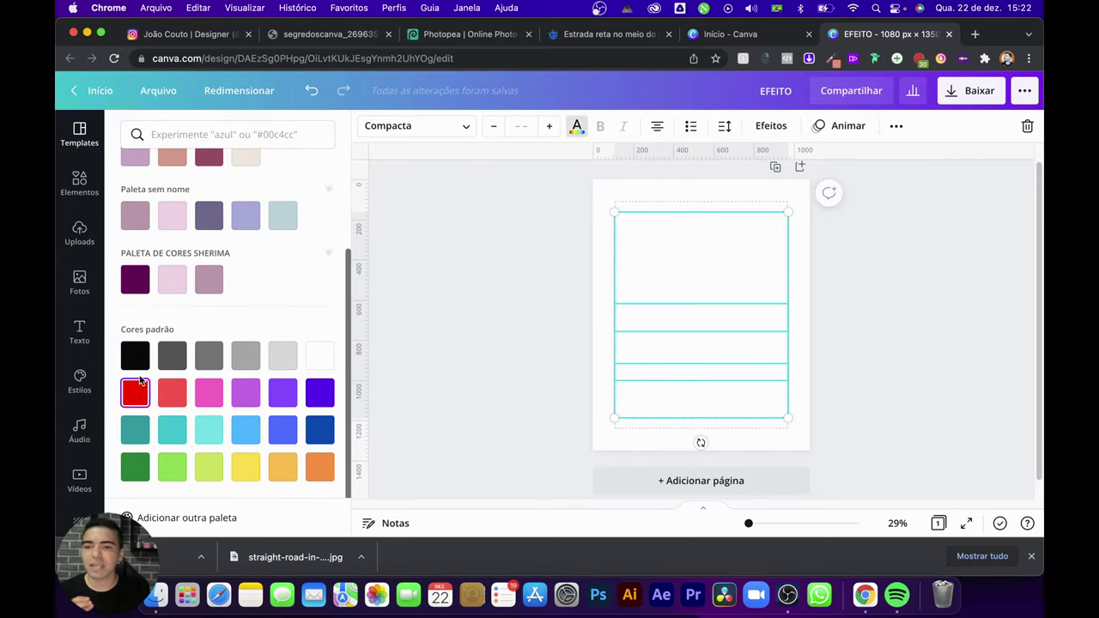
{"action": "left_click", "coordinate": [135, 355]}
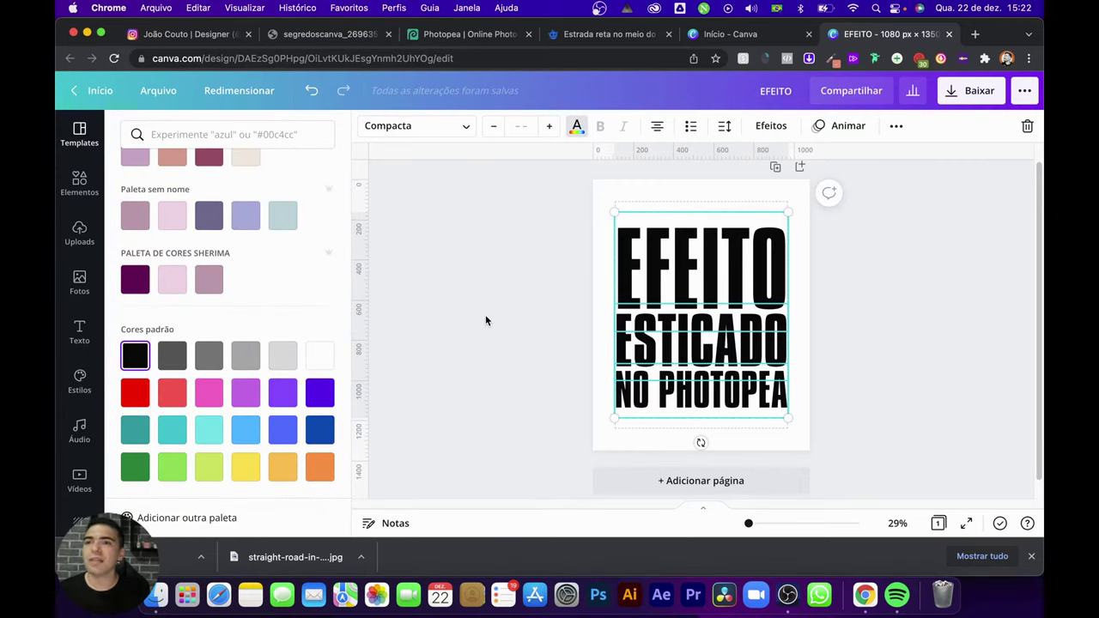
{"action": "left_click", "coordinate": [856, 258]}
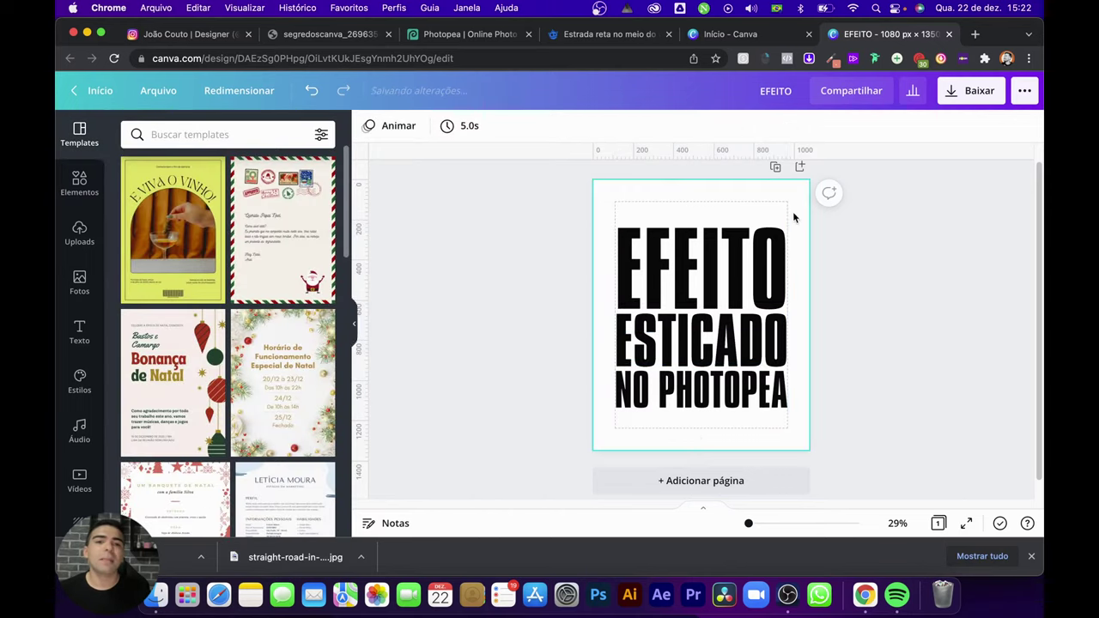
Step: Add a second blank page with a new text box, enlarging its text to size 88.2
{"action": "left_click", "coordinate": [800, 168]}
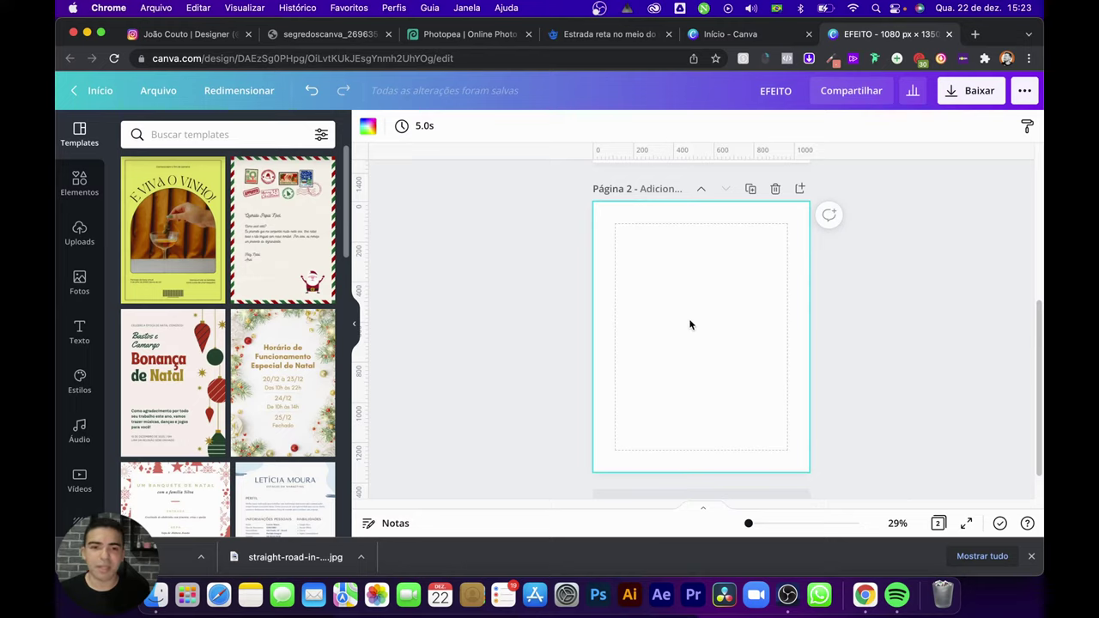
{"action": "key", "text": "super+v"}
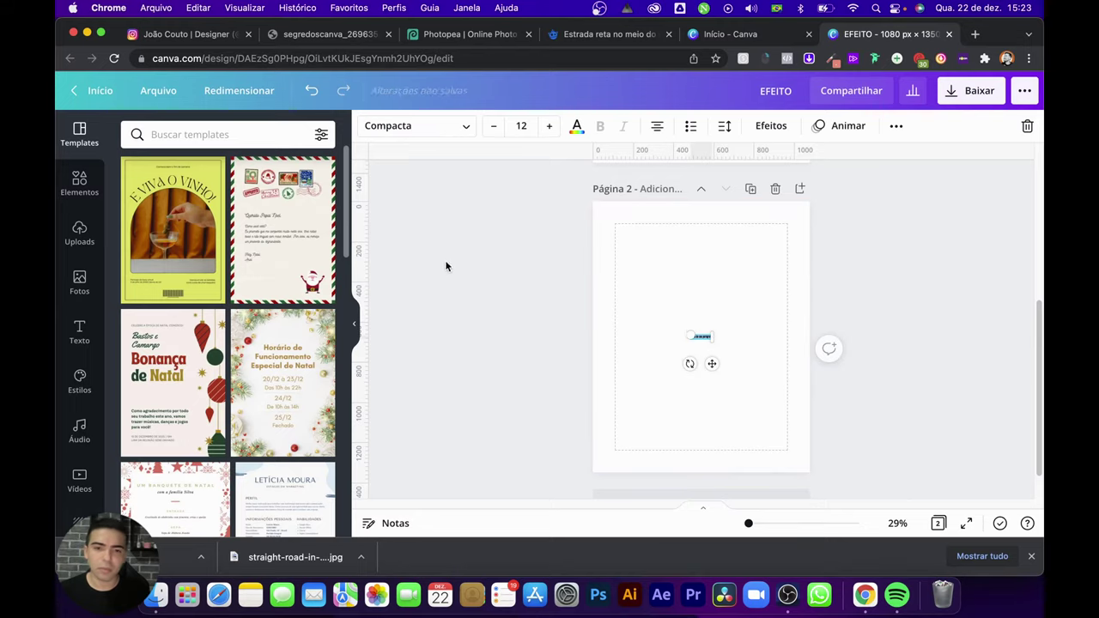
{"action": "left_click_drag", "start_coordinate": [708, 345], "coordinate": [767, 365]}
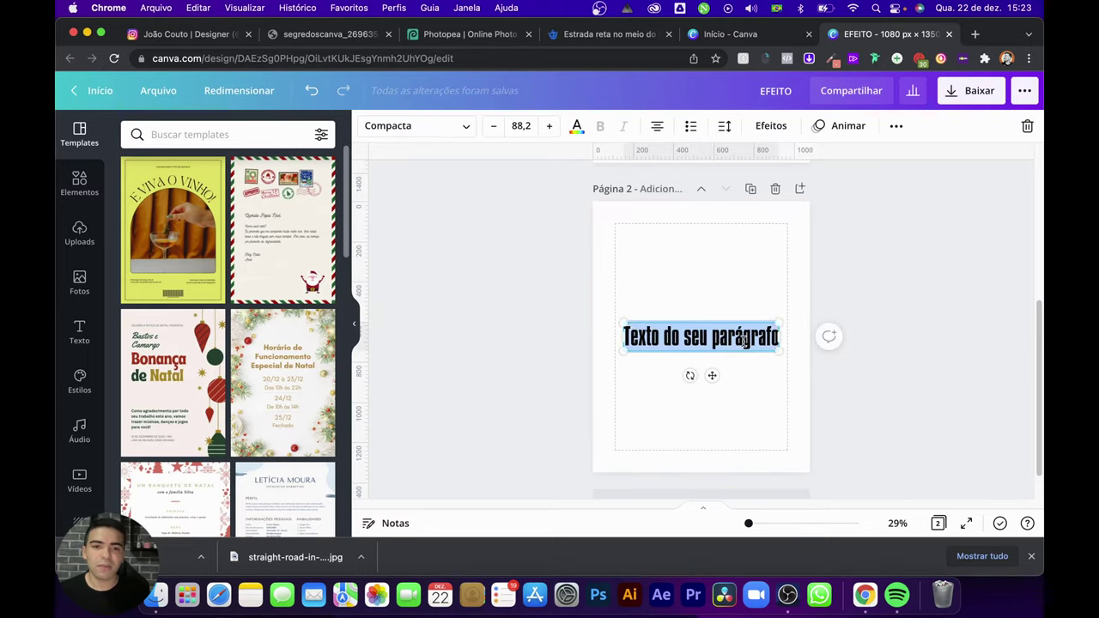
Step: Change page 2's text to EFEITO, enlarge it to size 356, and duplicate the line directly below
{"action": "type", "text": "EFEITO"}
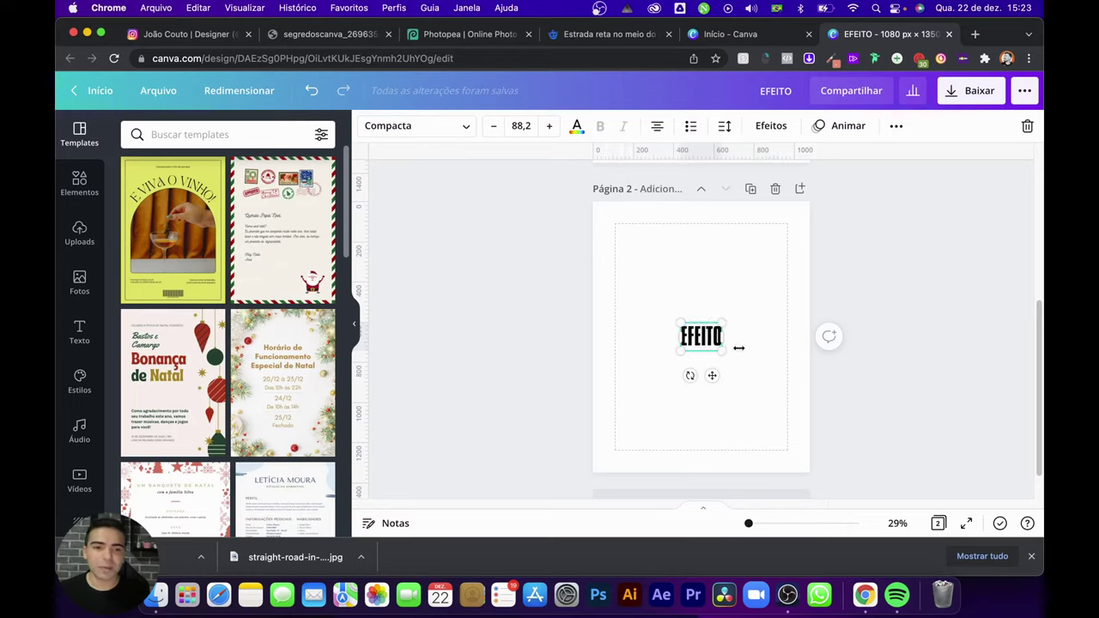
{"action": "left_click_drag", "start_coordinate": [738, 348], "coordinate": [735, 373]}
{"action": "key", "text": "Escape"}
Step: Replace the duplicate's text with ESTICADO, matching page 1, and shrink it to size 240 so it fits on one line
{"action": "double_click", "coordinate": [735, 365]}
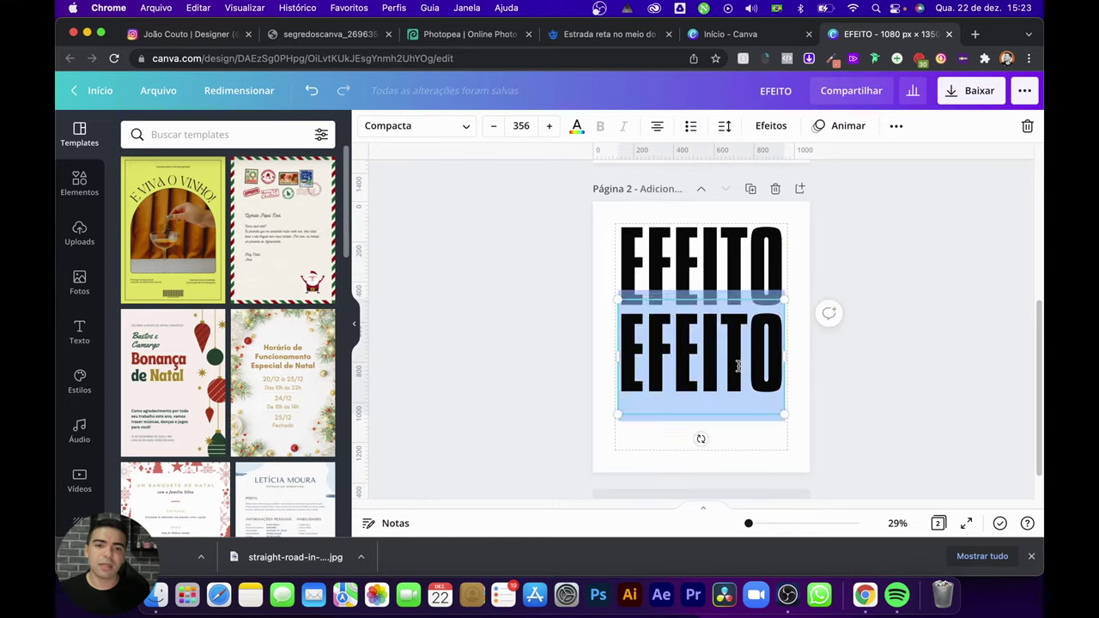
{"action": "type", "text": "ESTI"}
{"action": "scroll", "coordinate": [740, 367], "scroll_direction": "up", "scroll_amount": 5}
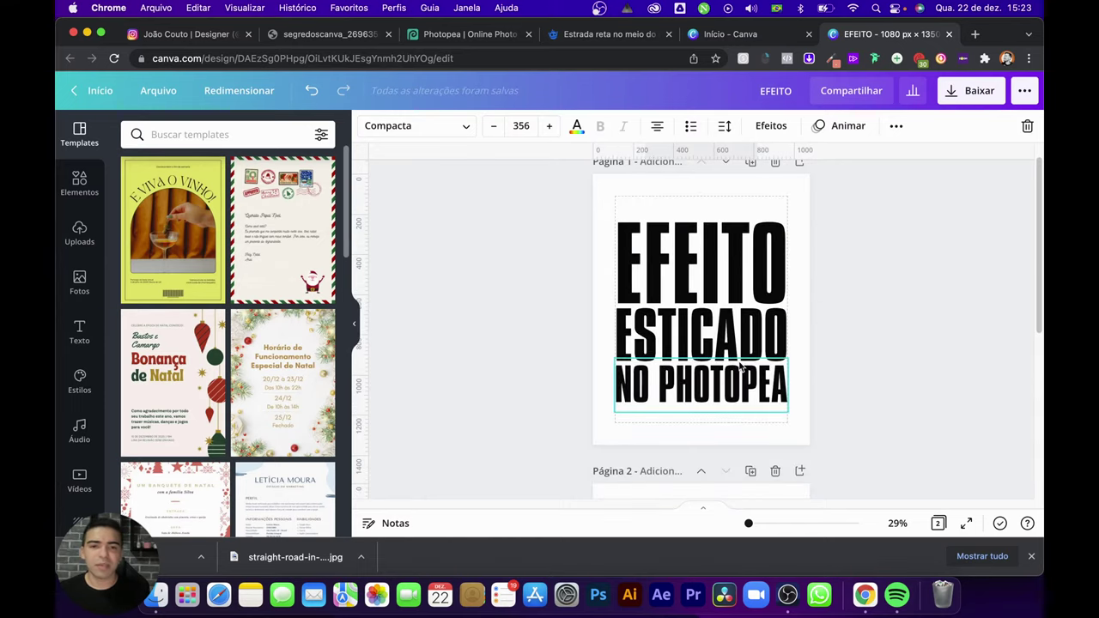
{"action": "scroll", "coordinate": [736, 371], "scroll_direction": "down", "scroll_amount": 5}
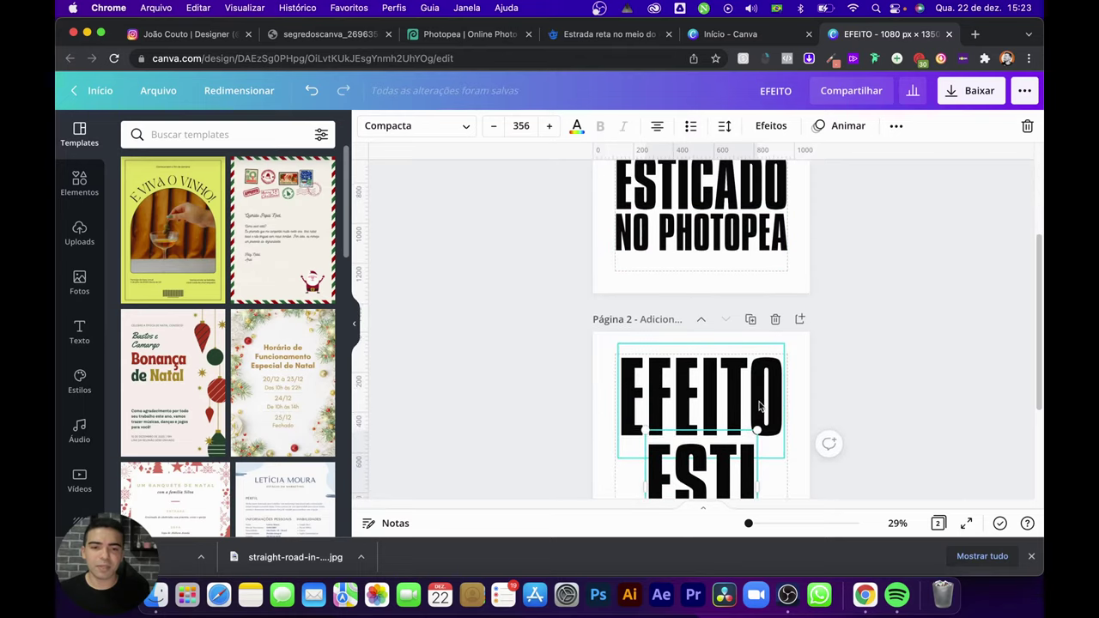
{"action": "type", "text": "CADO"}
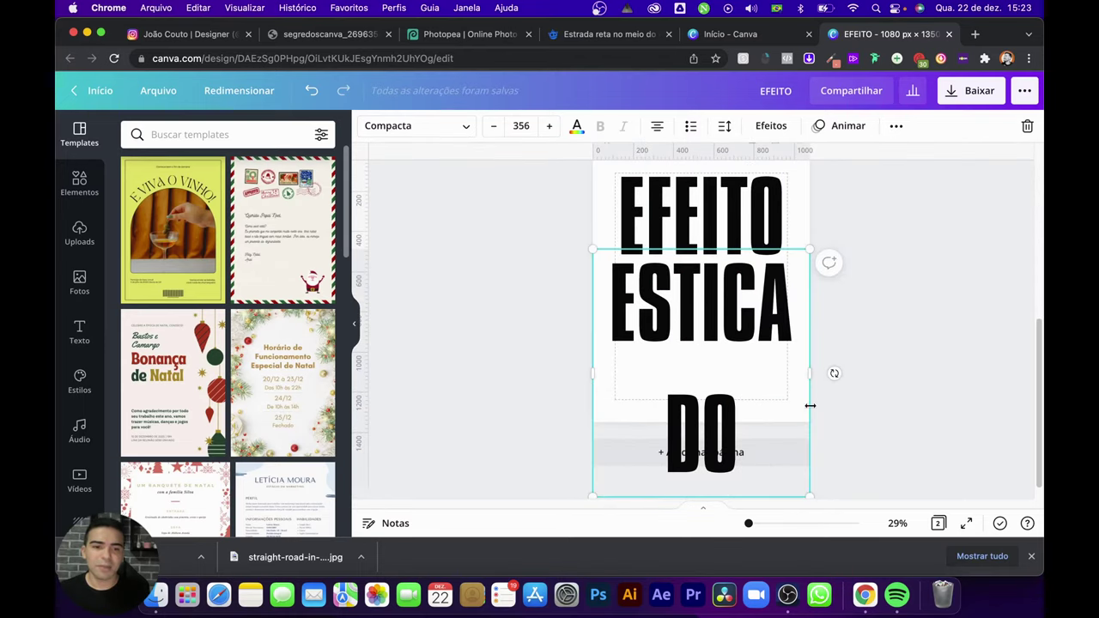
{"action": "mouse_move", "coordinate": [812, 370]}
{"action": "left_mouse_down"}
{"action": "mouse_move", "coordinate": [864, 375]}
{"action": "mouse_move", "coordinate": [803, 364]}
{"action": "left_mouse_up"}
{"action": "left_click", "coordinate": [893, 339]}
Step: Duplicate the ESTICADO line below itself and change the copy's text to NO PHOTOPEA
{"action": "left_click_drag", "start_coordinate": [790, 309], "coordinate": [740, 364]}
{"action": "left_click", "coordinate": [759, 210]}
{"action": "left_click", "coordinate": [790, 304]}
{"action": "double_click", "coordinate": [740, 365]}
{"action": "type", "text": "NO"}
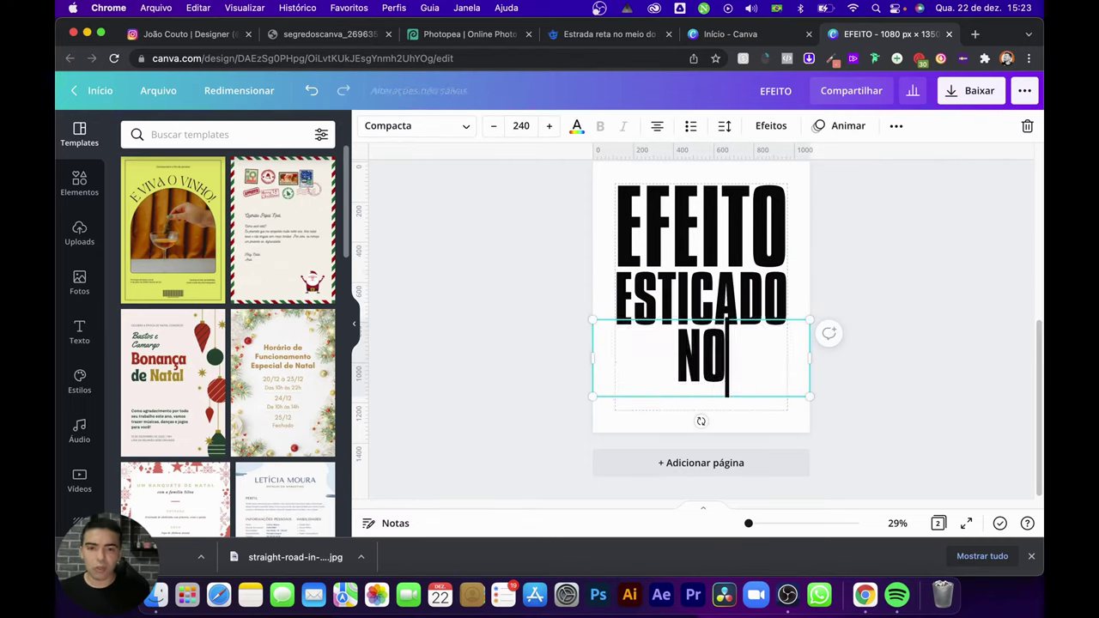
{"action": "type", "text": " ´P"}
{"action": "key", "text": "BackSpace"}
{"action": "key", "text": "BackSpace"}
{"action": "key", "text": "BackSpace"}
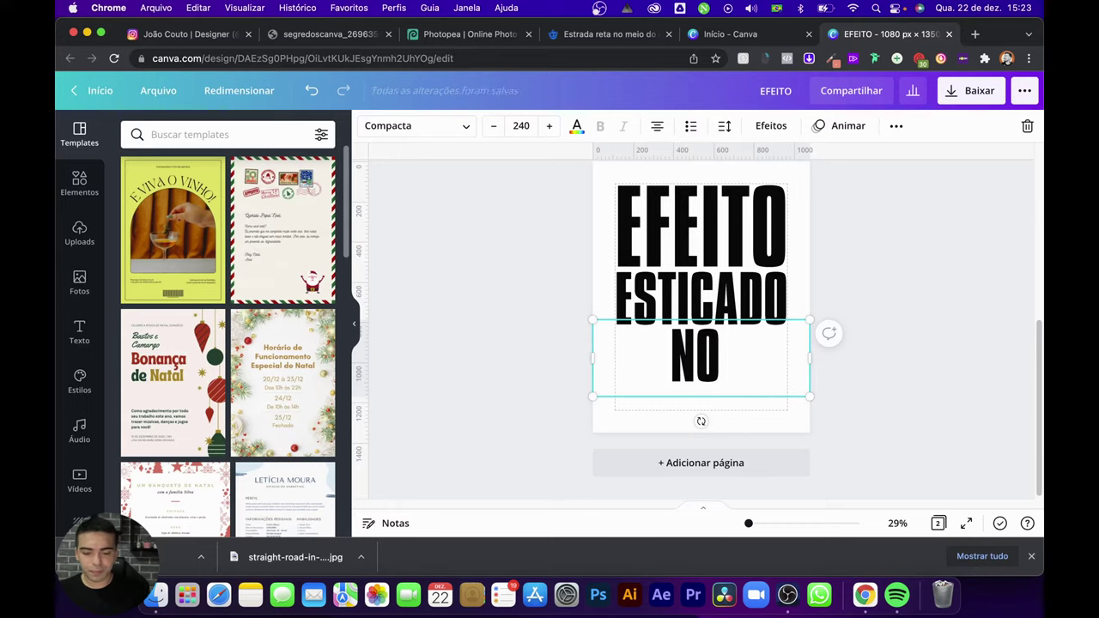
{"action": "type", "text": "PHOTOPEA"}
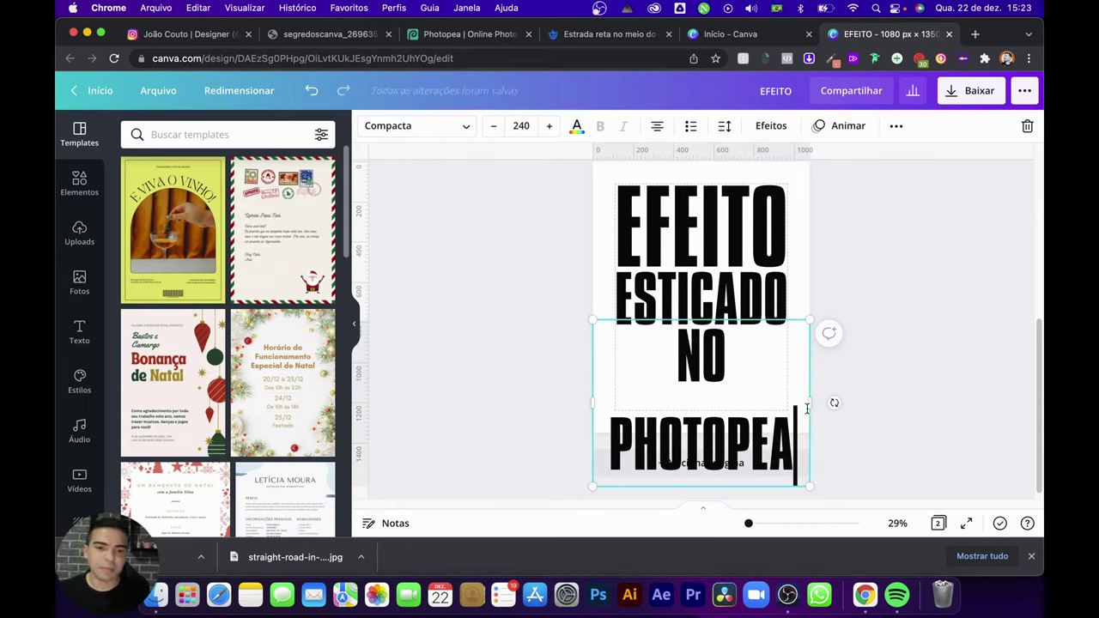
Step: Shrink the NO PHOTOPEA line to size 166 and fit it on one line beneath ESTICADO
{"action": "left_click_drag", "start_coordinate": [807, 409], "coordinate": [754, 356]}
{"action": "left_click", "coordinate": [849, 380]}
{"action": "left_click", "coordinate": [754, 365]}
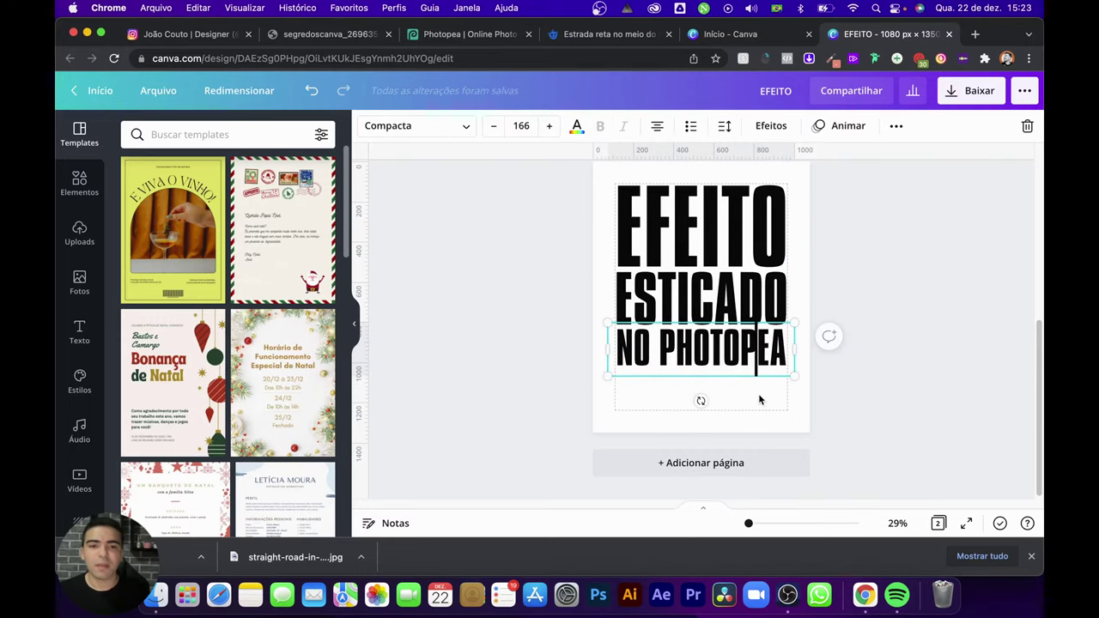
Step: Select all three text lines on page 2 and recolour them white
{"action": "left_click_drag", "start_coordinate": [759, 399], "coordinate": [717, 262]}
{"action": "scroll", "coordinate": [718, 249], "scroll_direction": "up", "scroll_amount": 1}
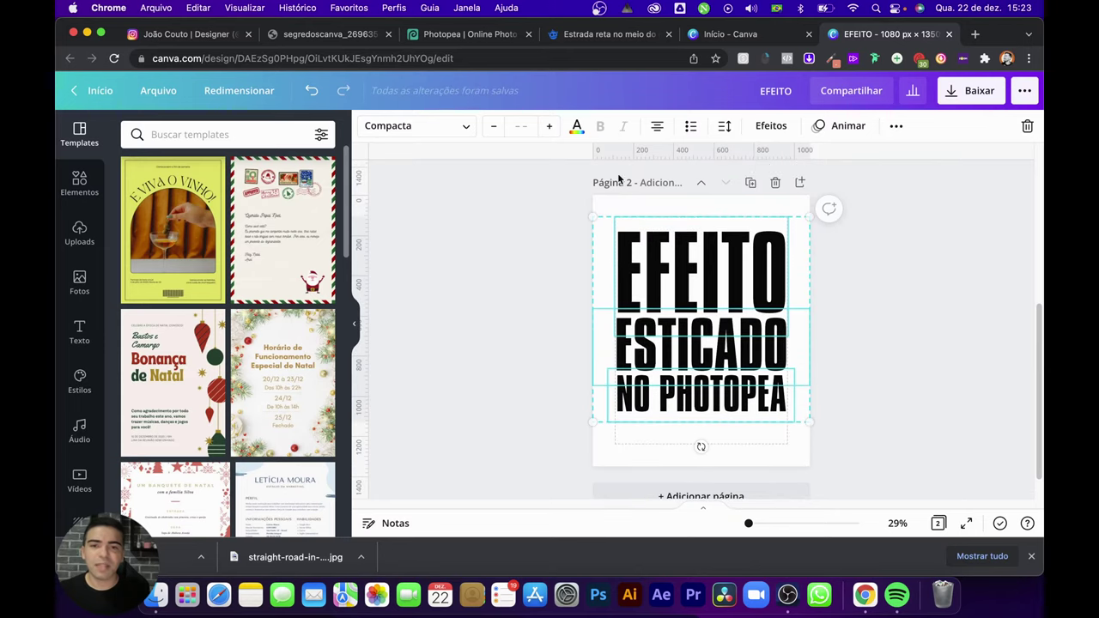
{"action": "left_click", "coordinate": [576, 126]}
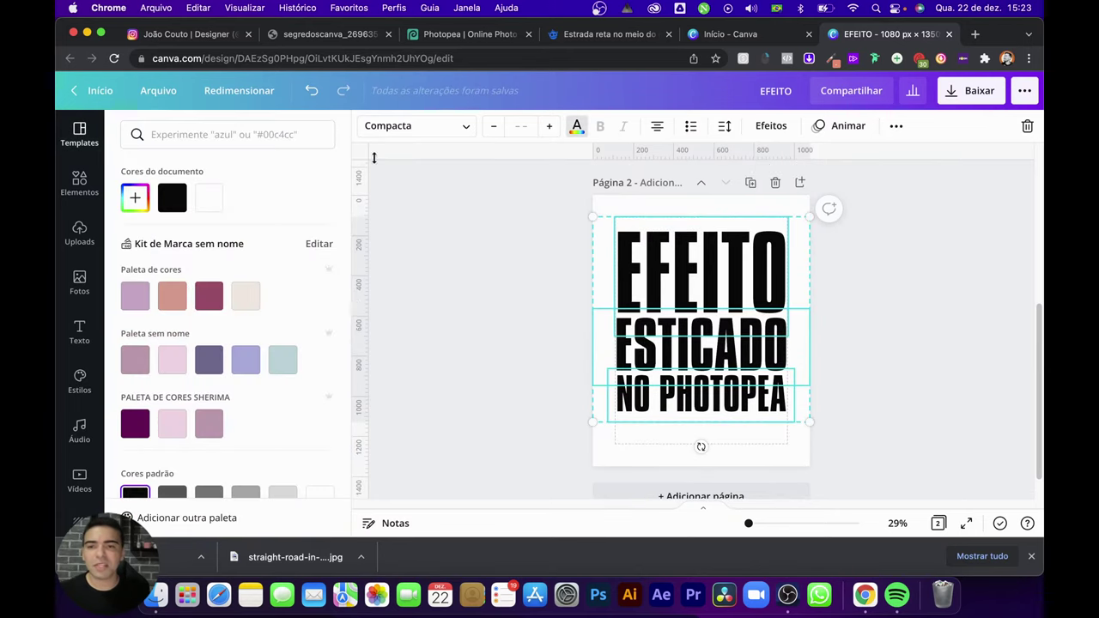
{"action": "left_click", "coordinate": [209, 197]}
{"action": "left_click", "coordinate": [382, 492]}
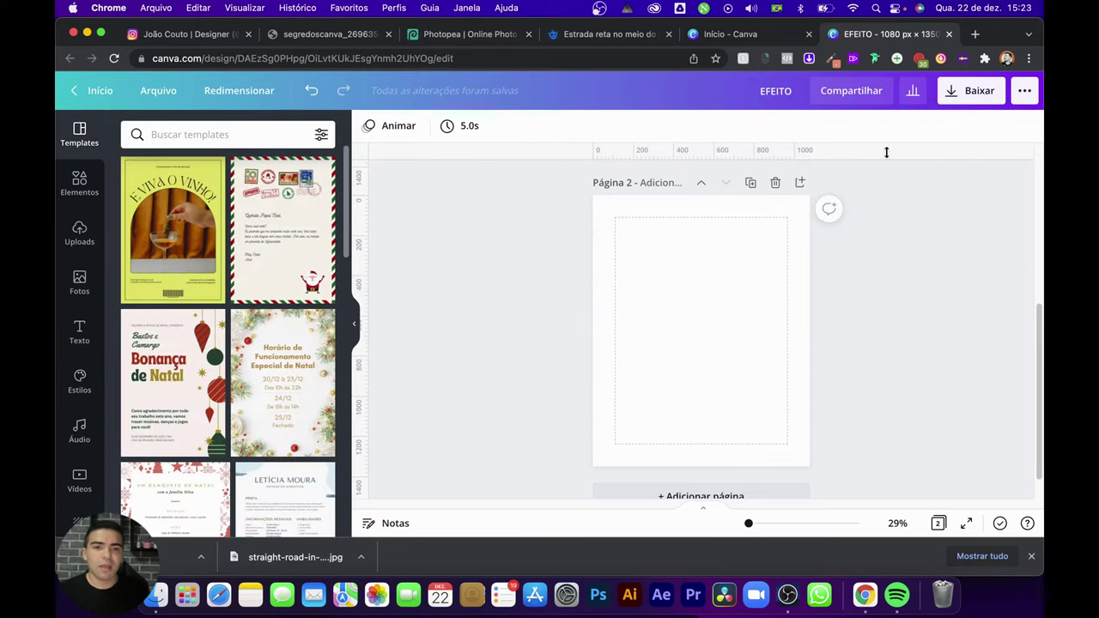
Step: Download only page 2 as a PNG with a transparent background
{"action": "left_click", "coordinate": [976, 92]}
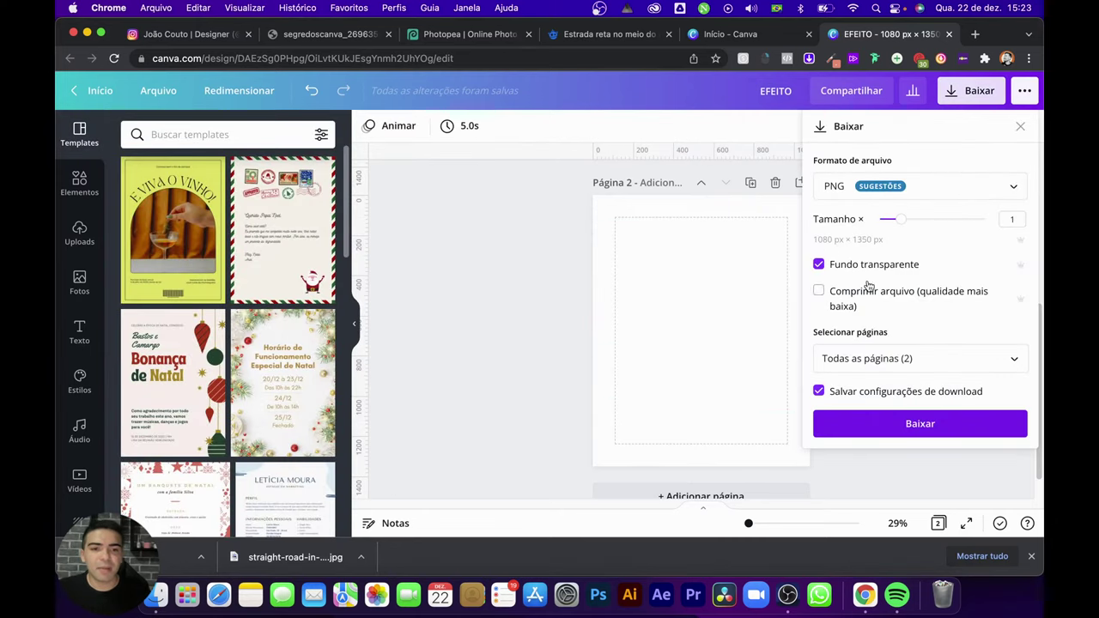
{"action": "left_click", "coordinate": [953, 356]}
{"action": "left_click", "coordinate": [922, 227]}
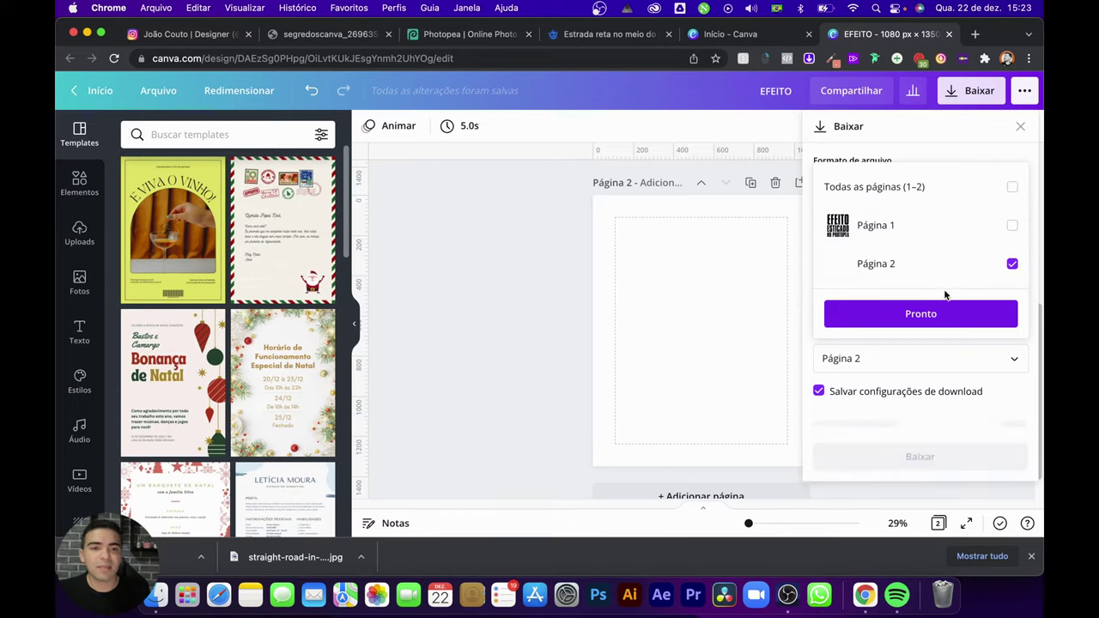
{"action": "left_click", "coordinate": [948, 312]}
{"action": "left_click", "coordinate": [927, 421]}
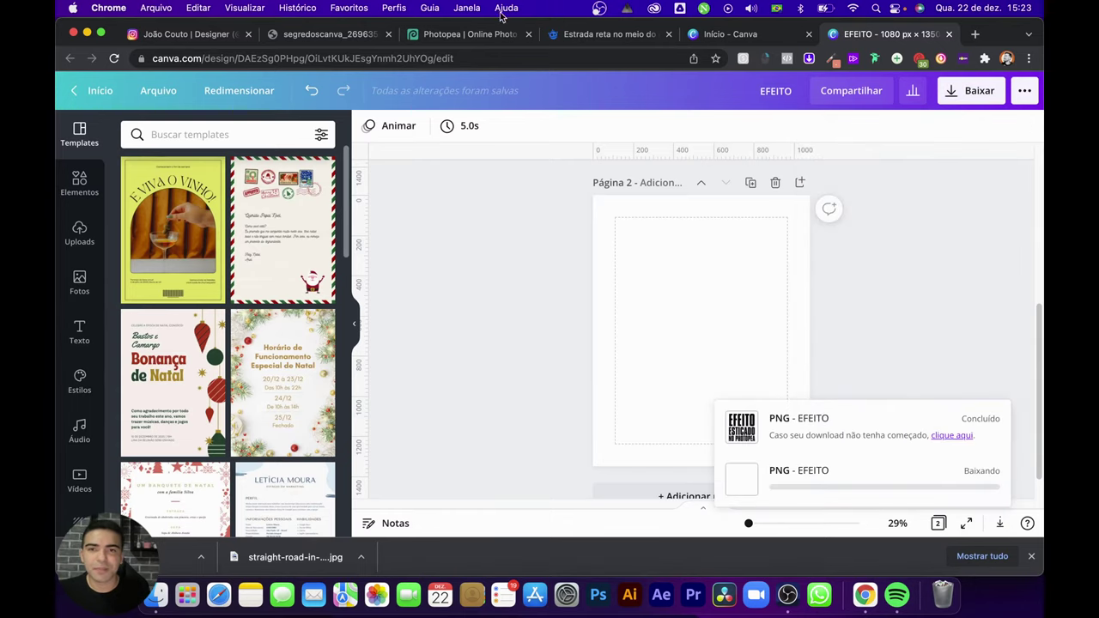
Step: Switch to Photopea, place the downloaded white EFEITO.png over the road photo at 100%, and rasterize its layer
{"action": "left_click", "coordinate": [469, 34]}
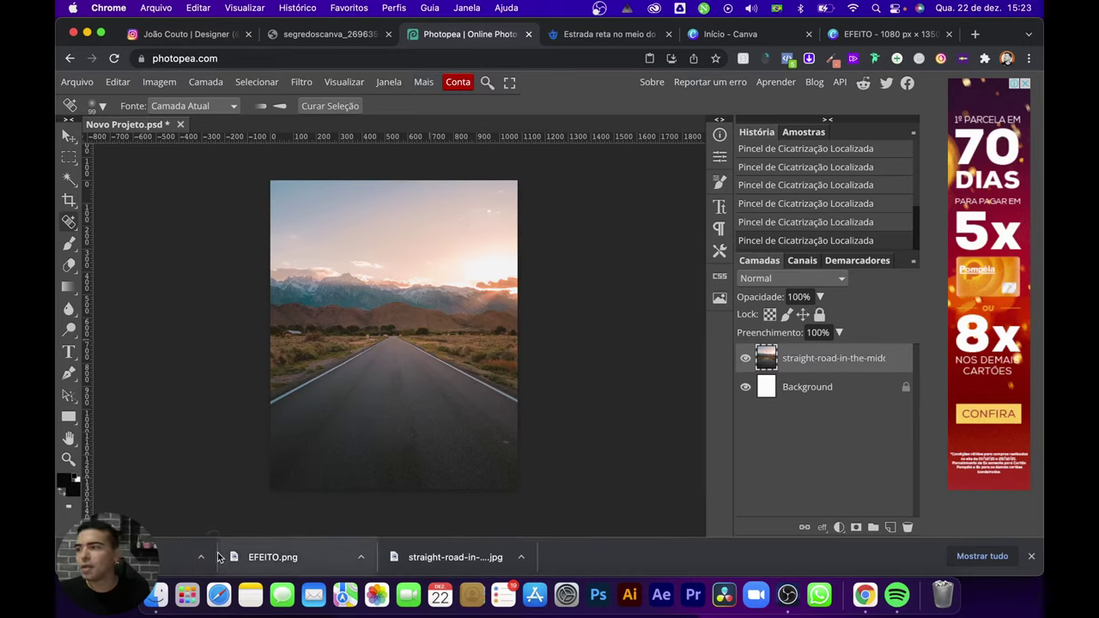
{"action": "left_click_drag", "start_coordinate": [273, 557], "coordinate": [365, 362]}
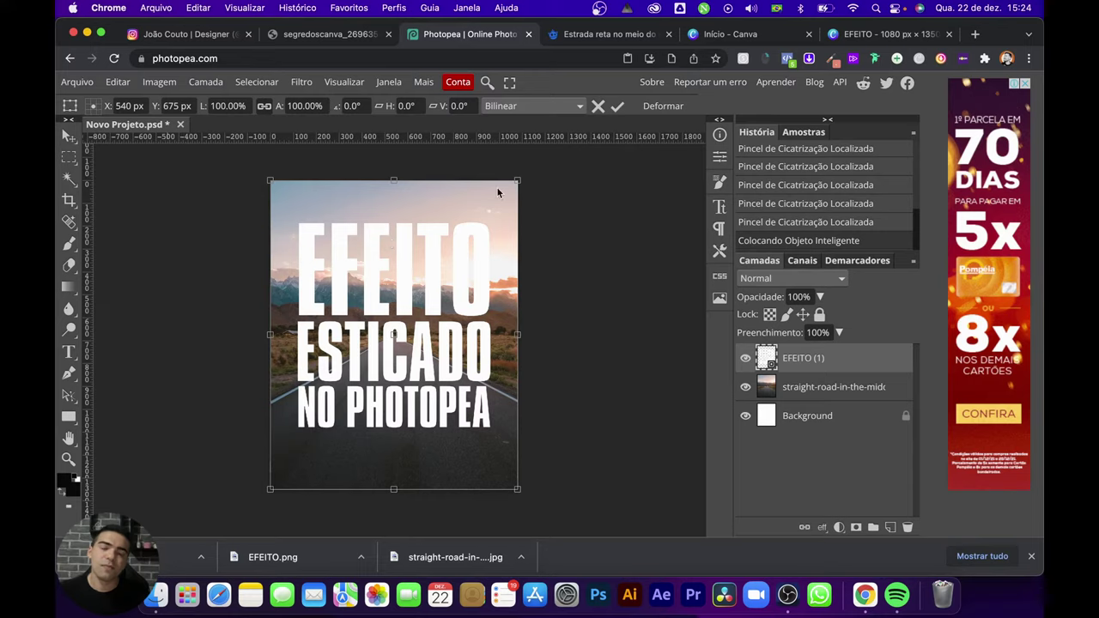
{"action": "key", "text": "Return"}
{"action": "key", "text": "j"}
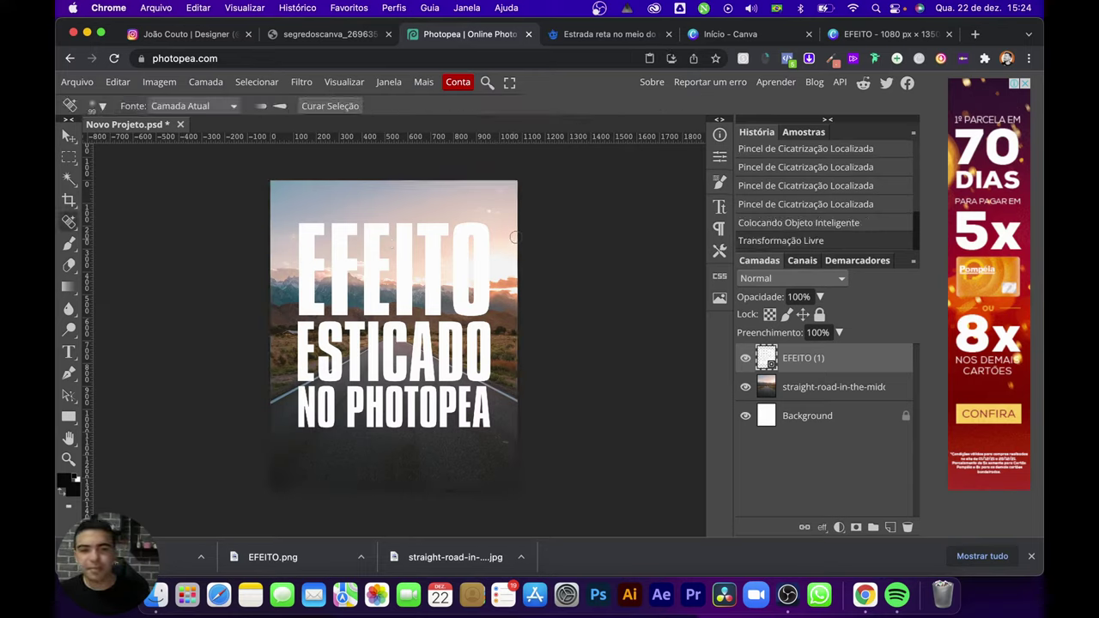
{"action": "right_click", "coordinate": [815, 359]}
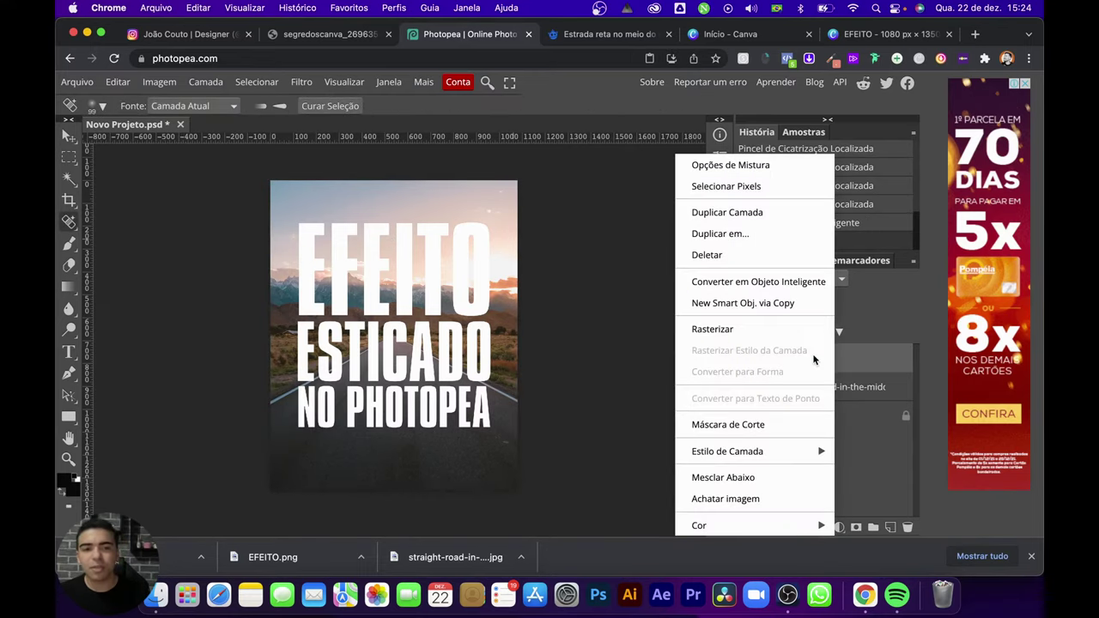
{"action": "left_click", "coordinate": [768, 330]}
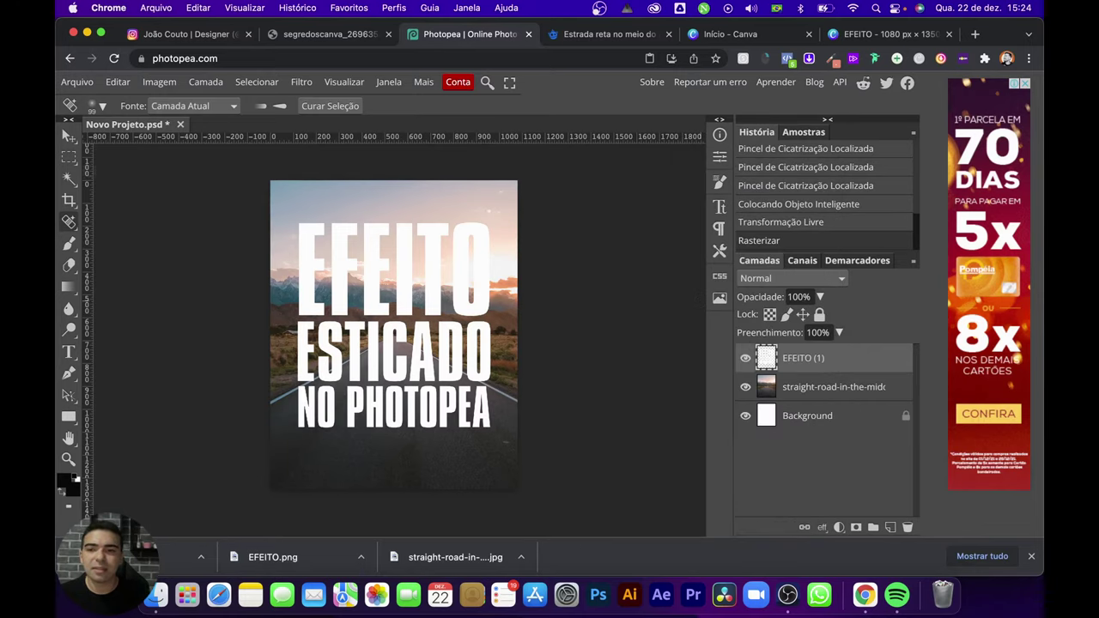
Step: Scale the EFEITO text layer to 44% and centre it on the road at X 540 px, Y 961 px
{"action": "left_click", "coordinate": [69, 137]}
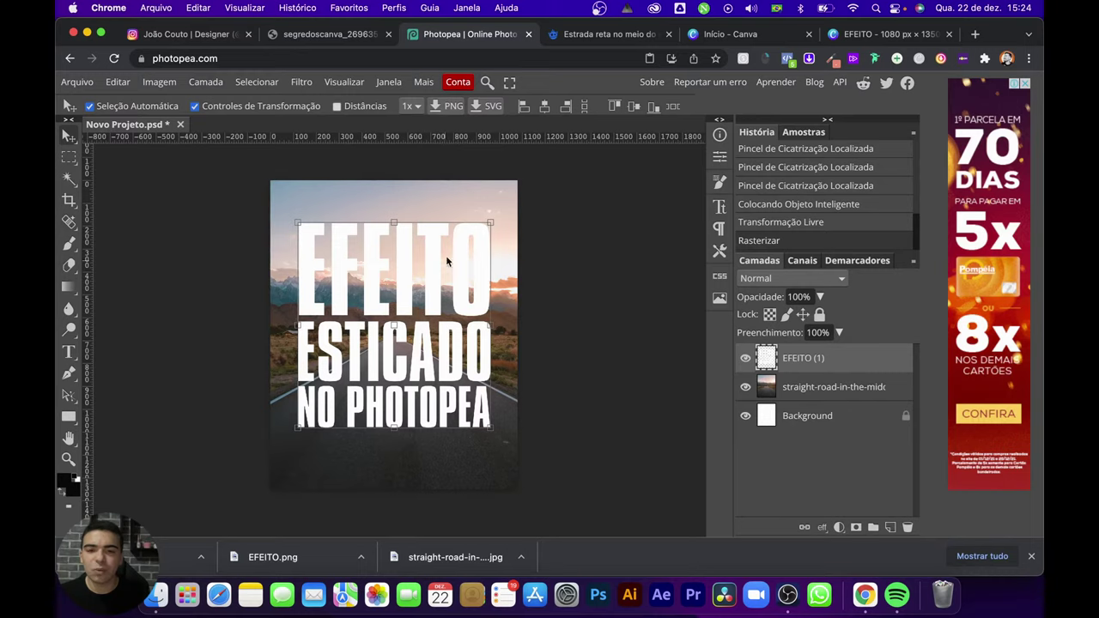
{"action": "left_click_drag", "start_coordinate": [491, 222], "coordinate": [435, 354]}
{"action": "key", "text": "Escape"}
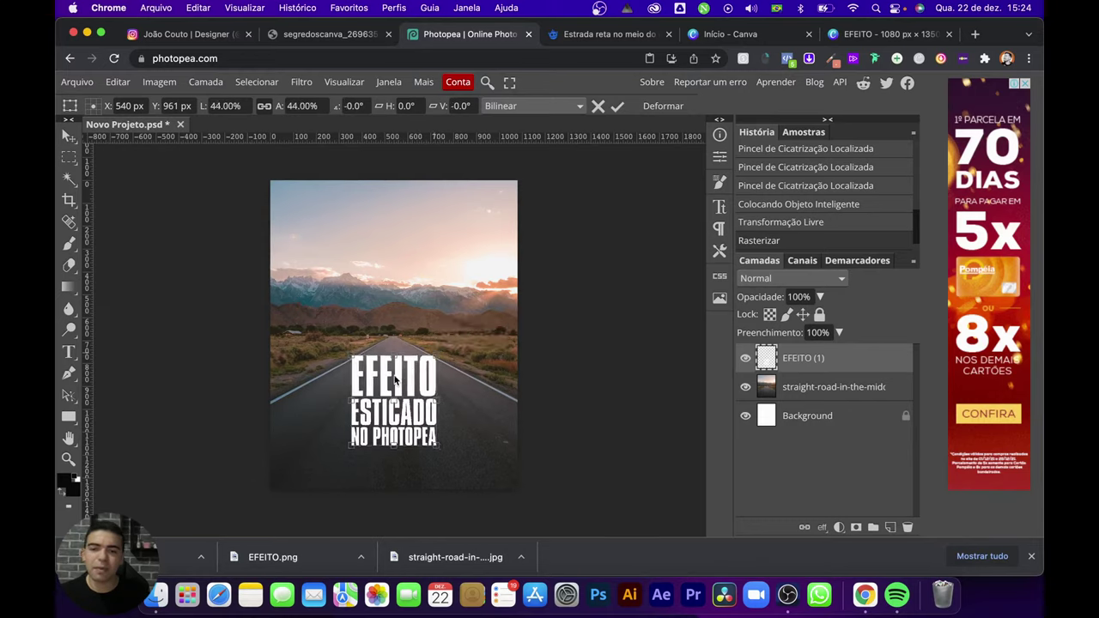
Step: Show the existing guides and add a horizontal guide on the asphalt just below the NO PHOTOPEA line
{"action": "scroll", "coordinate": [394, 378], "scroll_direction": "up", "scroll_amount": 3}
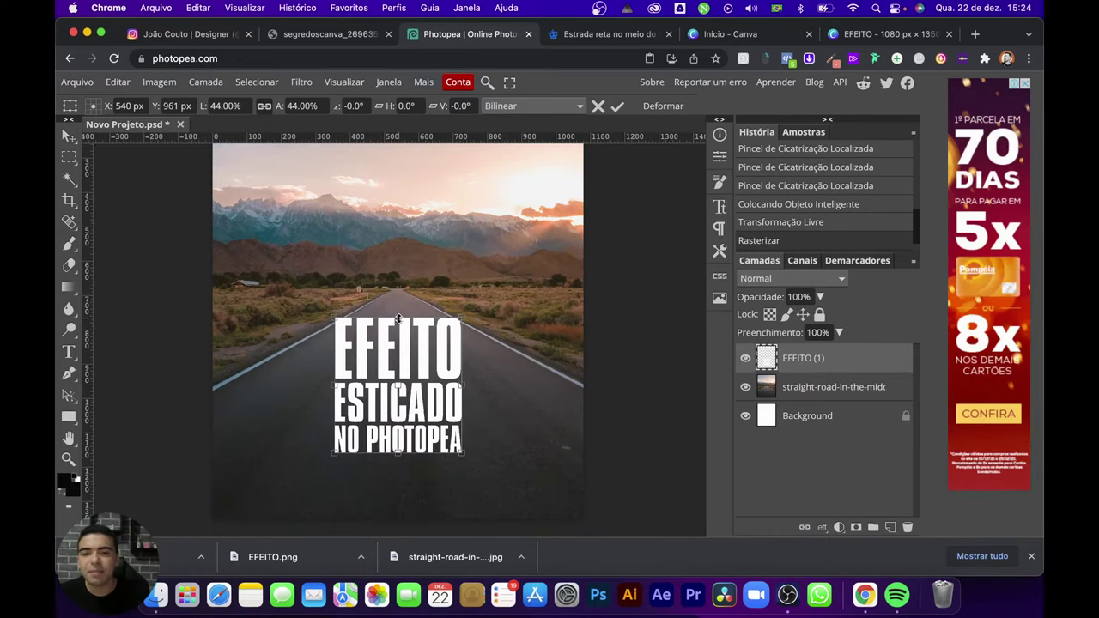
{"action": "right_click", "coordinate": [399, 319]}
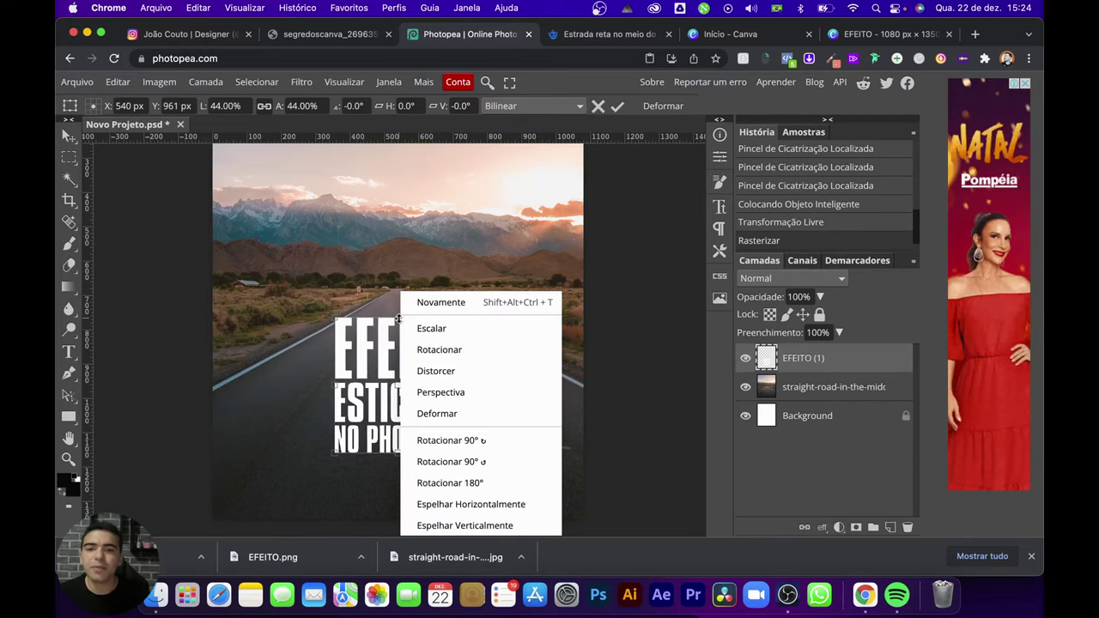
{"action": "left_click", "coordinate": [447, 371]}
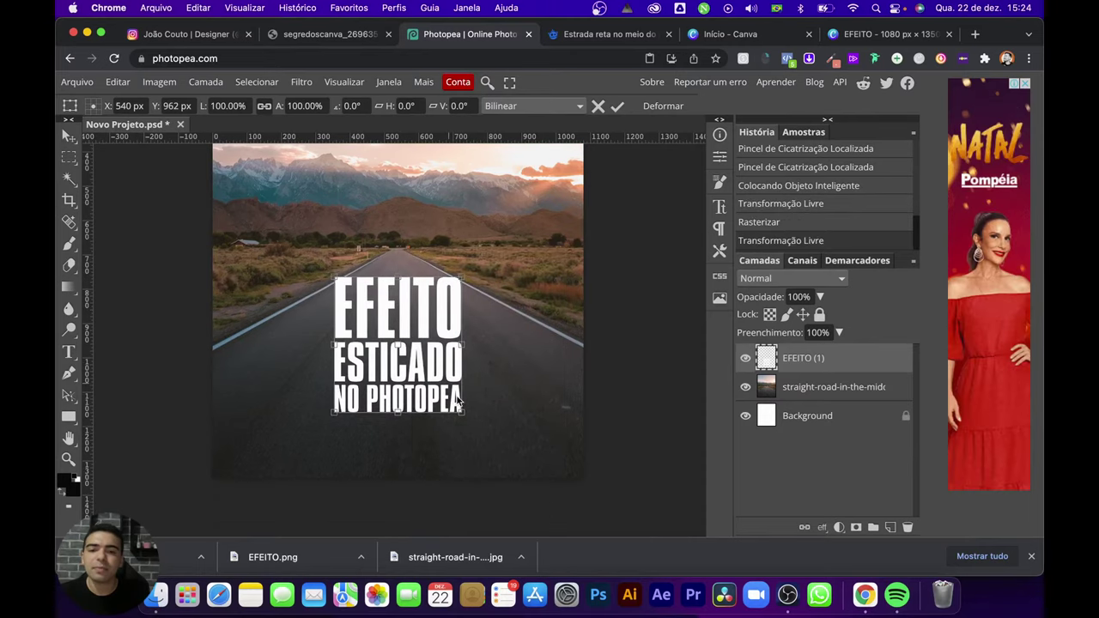
{"action": "left_click", "coordinate": [347, 82]}
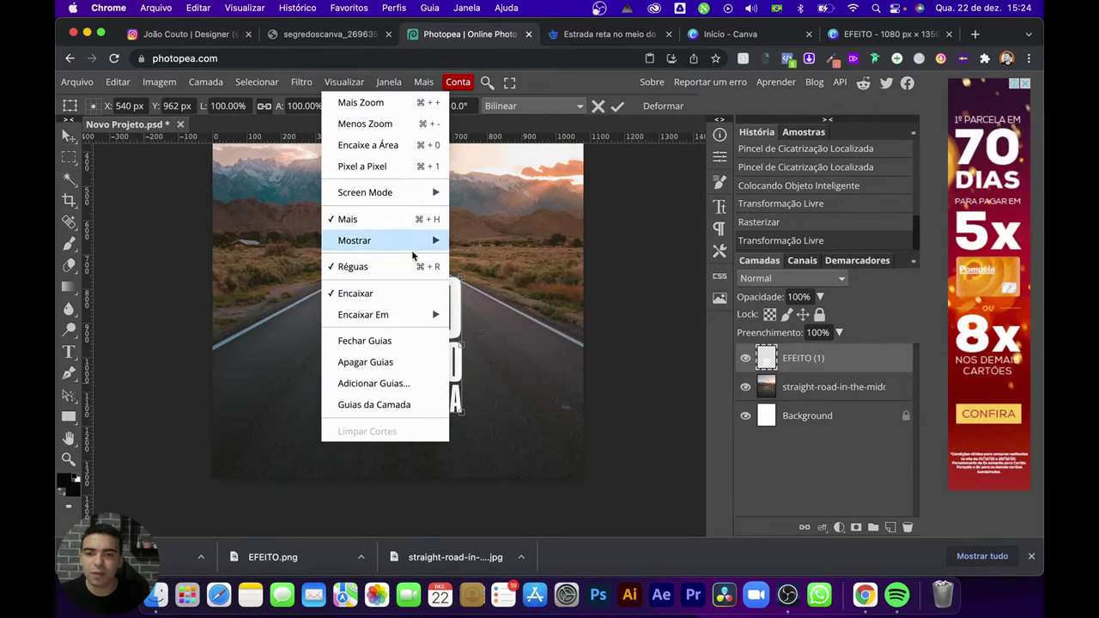
{"action": "mouse_move", "coordinate": [432, 243]}
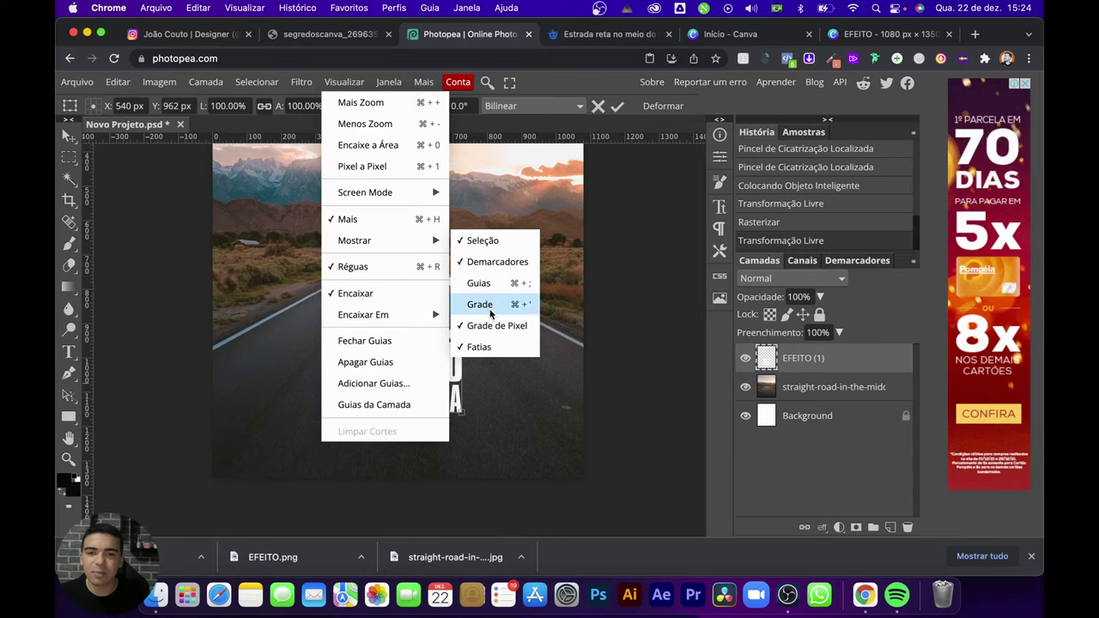
{"action": "left_click", "coordinate": [490, 306]}
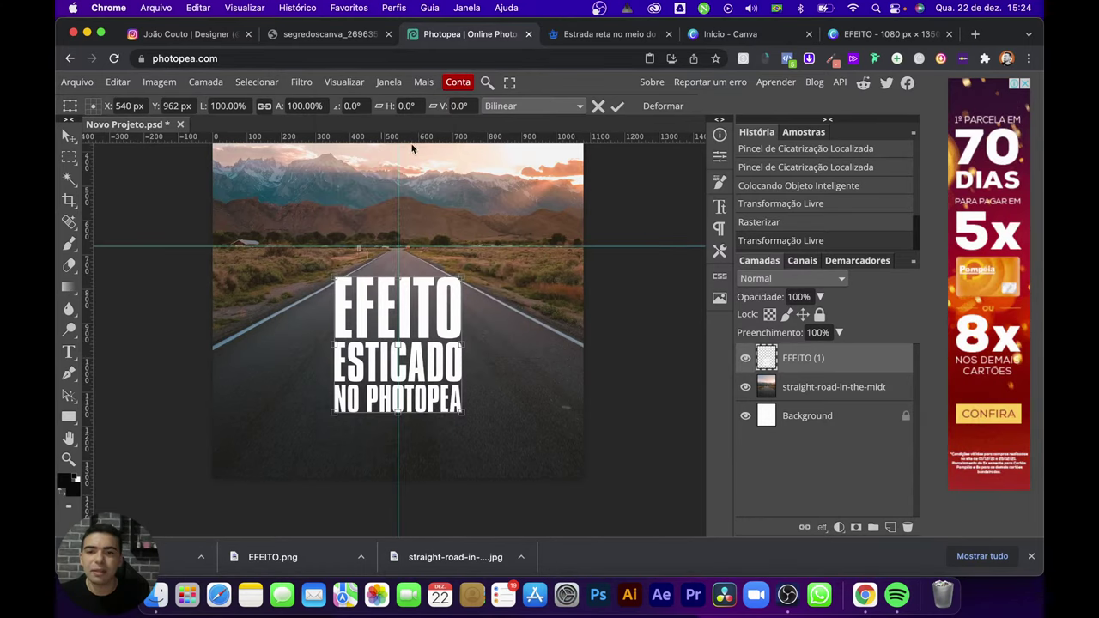
{"action": "left_click_drag", "start_coordinate": [413, 139], "coordinate": [487, 420]}
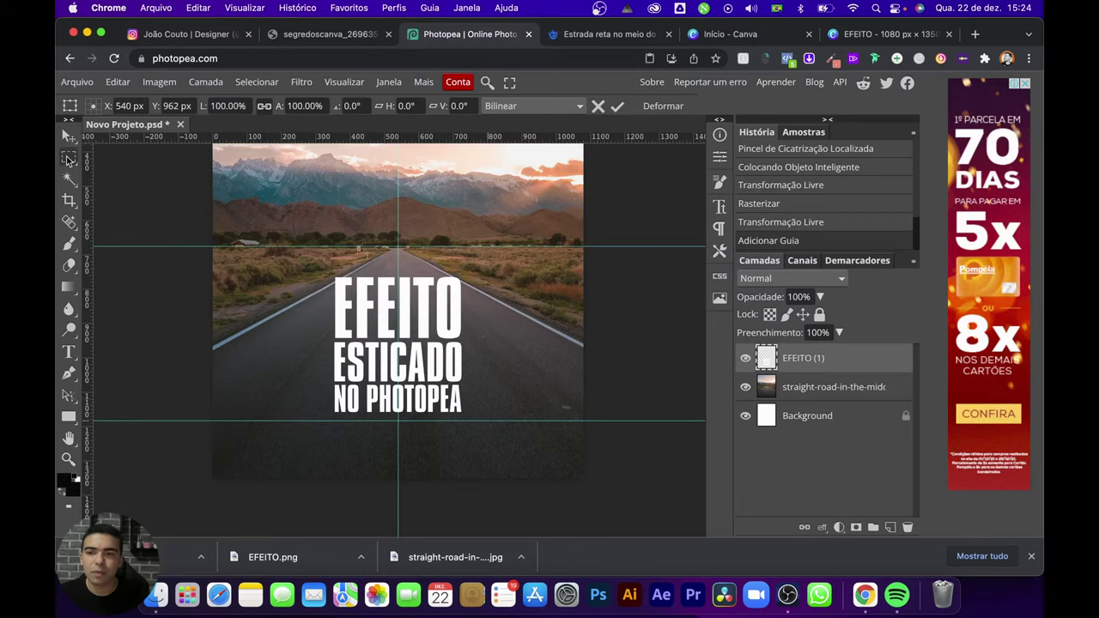
Step: Move the vertical guide from the road's centre to outside the canvas's left edge
{"action": "left_click", "coordinate": [69, 136]}
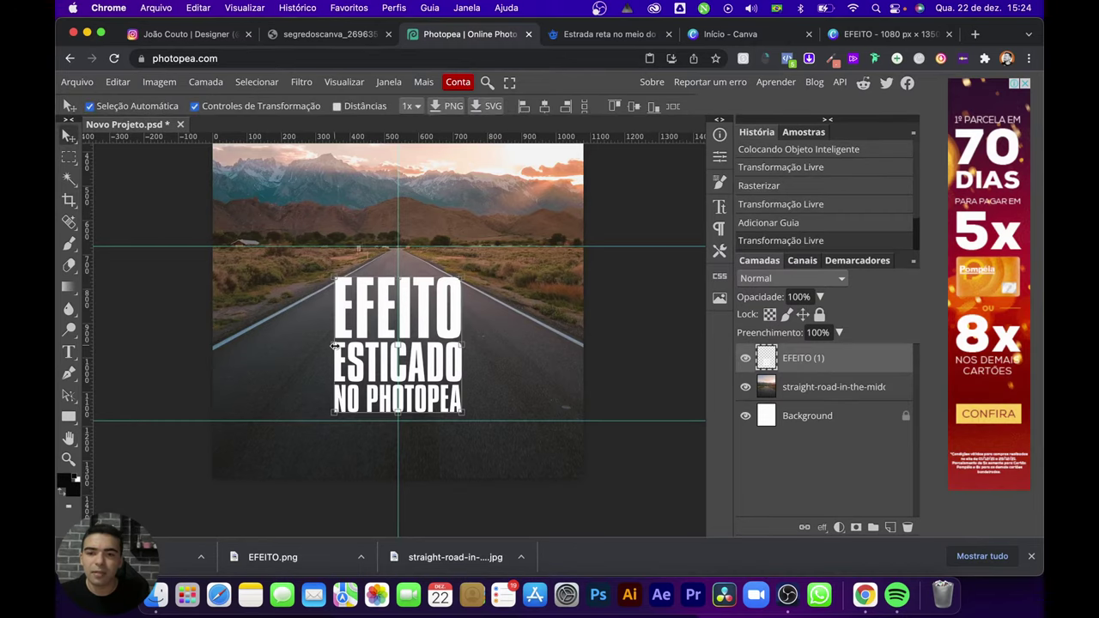
{"action": "left_click", "coordinate": [359, 326]}
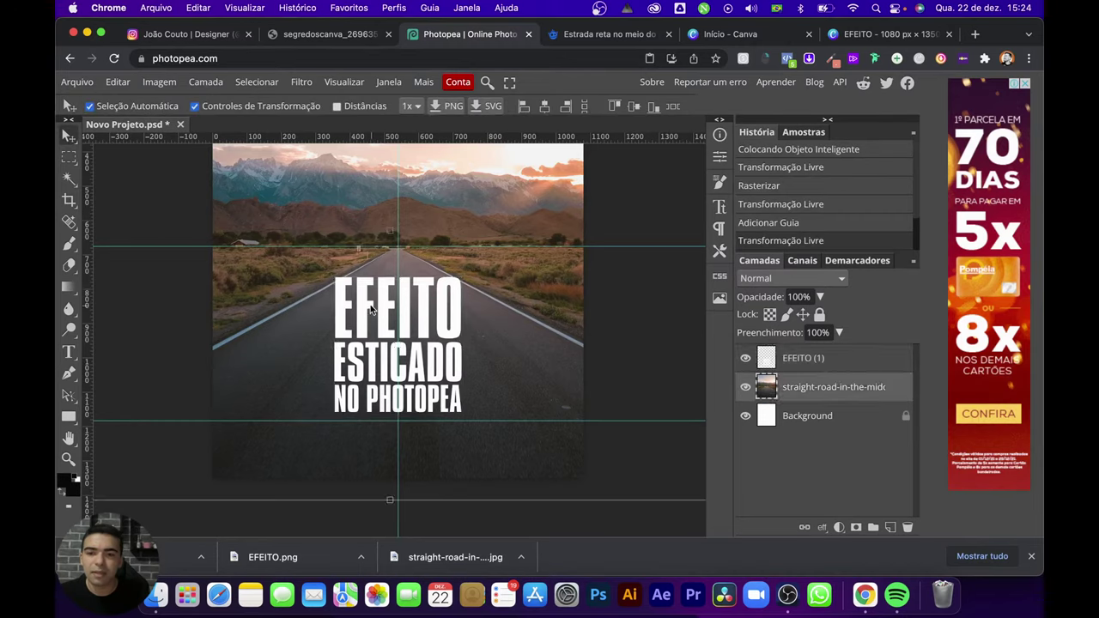
{"action": "left_click_drag", "start_coordinate": [396, 257], "coordinate": [163, 284]}
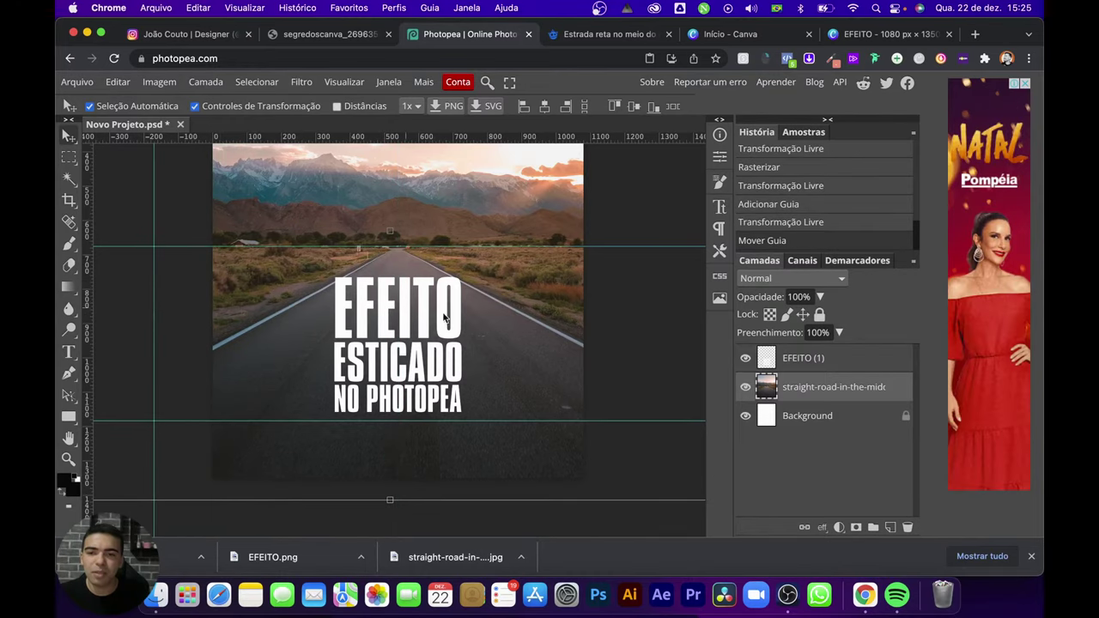
Step: Distort the EFEITO text layer by pulling its two lower corners outward to the asphalt guide, near the road's edges
{"action": "left_click", "coordinate": [389, 323]}
{"action": "key", "text": "ctrl+t"}
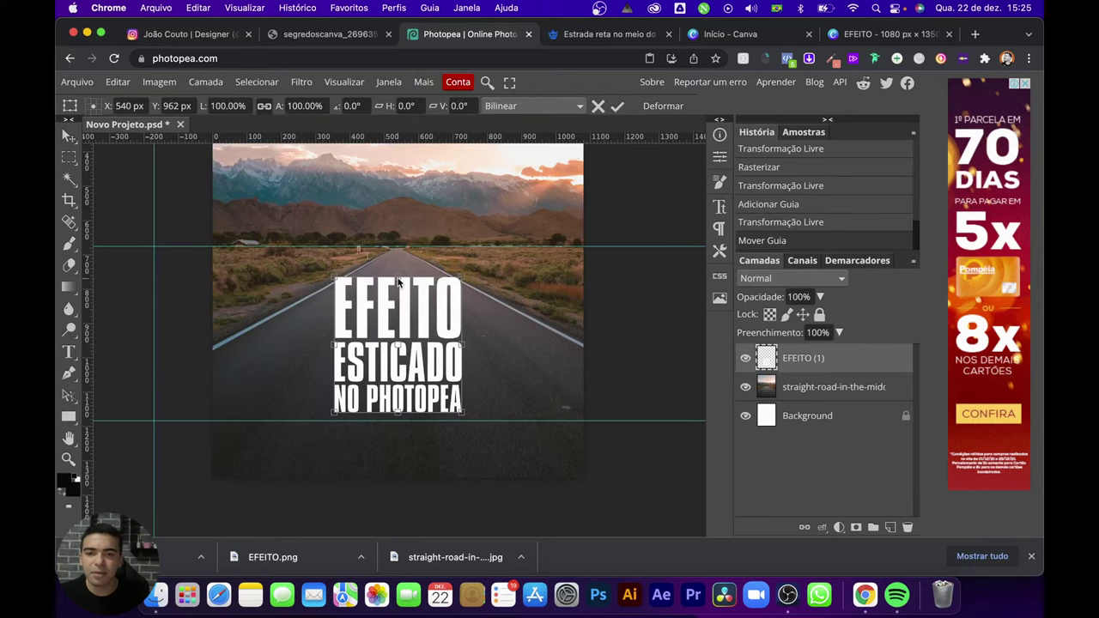
{"action": "right_click", "coordinate": [397, 278]}
{"action": "left_click", "coordinate": [437, 355]}
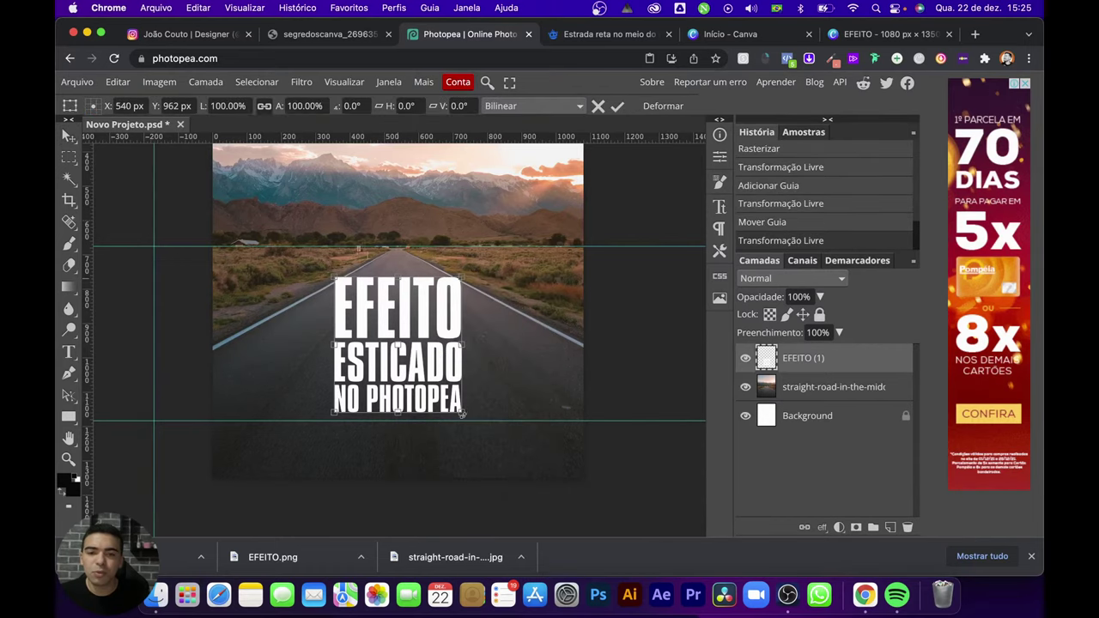
{"action": "left_click_drag", "start_coordinate": [462, 413], "coordinate": [551, 419]}
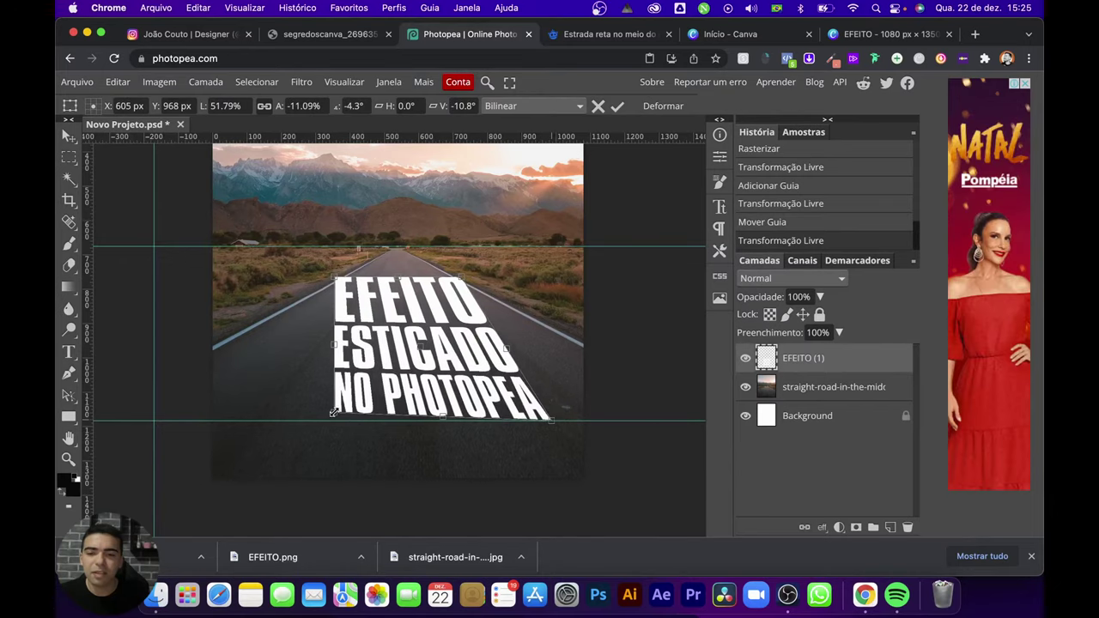
{"action": "left_click_drag", "start_coordinate": [333, 413], "coordinate": [234, 421]}
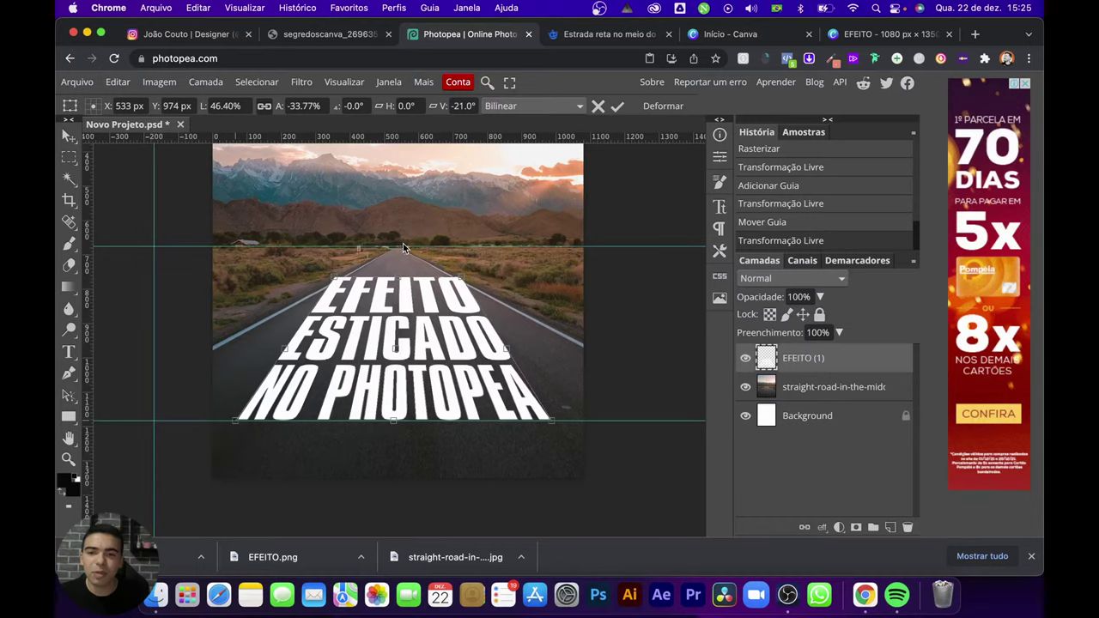
Step: Pull the text's two upper corners inward and down, adjust its upper edge to fit the road's perspective, and apply the distortion
{"action": "left_click_drag", "start_coordinate": [333, 278], "coordinate": [344, 293]}
{"action": "left_click_drag", "start_coordinate": [344, 294], "coordinate": [342, 297]}
{"action": "left_click_drag", "start_coordinate": [463, 276], "coordinate": [448, 295]}
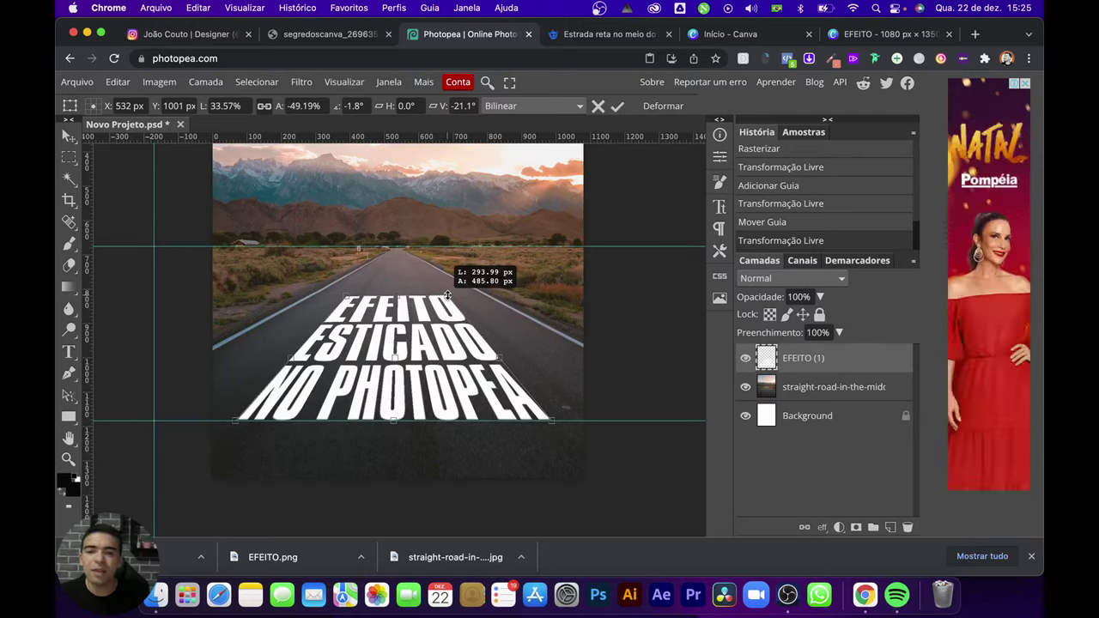
{"action": "left_click_drag", "start_coordinate": [447, 295], "coordinate": [398, 290]}
{"action": "left_click", "coordinate": [617, 106]}
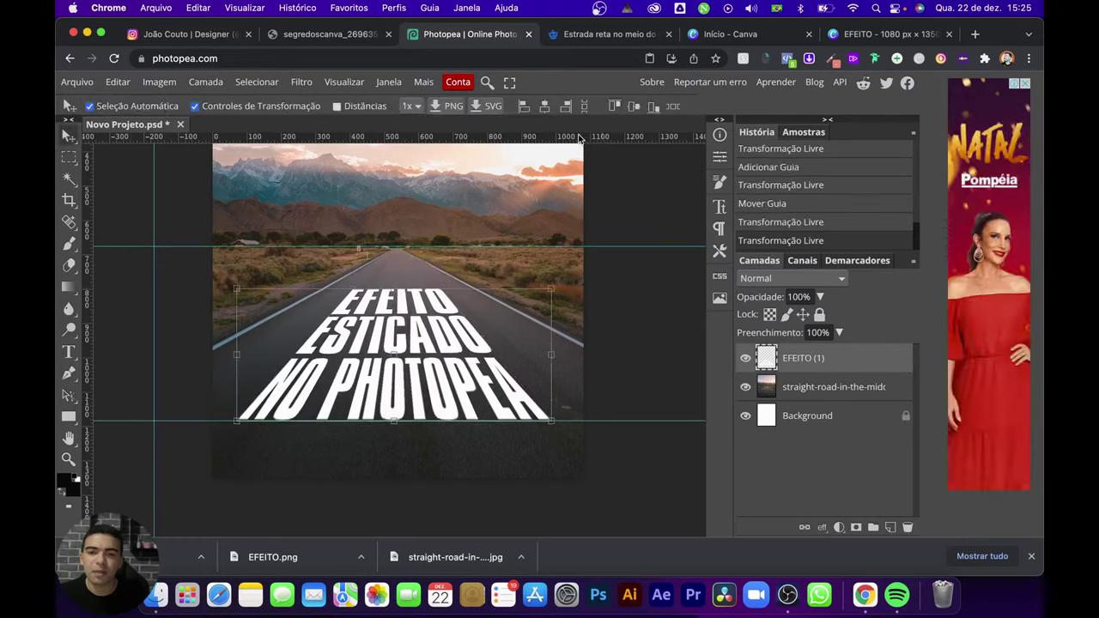
Step: Enlarge the distorted EFEITO text layer proportionally to 107.43% on the road
{"action": "left_click_drag", "start_coordinate": [547, 288], "coordinate": [557, 284]}
{"action": "left_click_drag", "start_coordinate": [478, 372], "coordinate": [479, 366]}
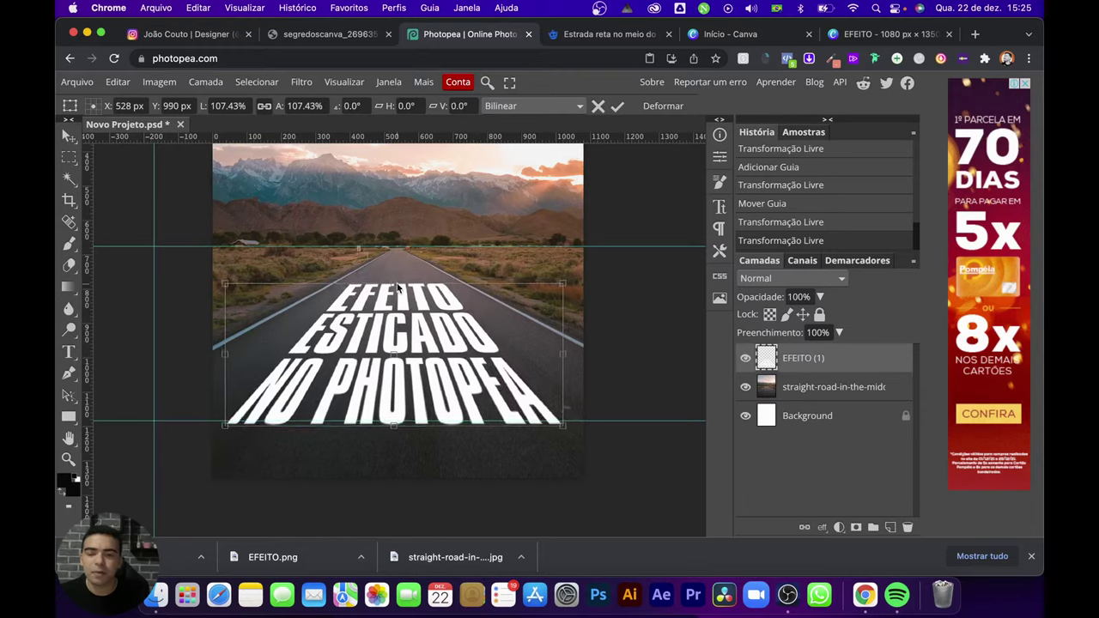
{"action": "key", "text": "Escape"}
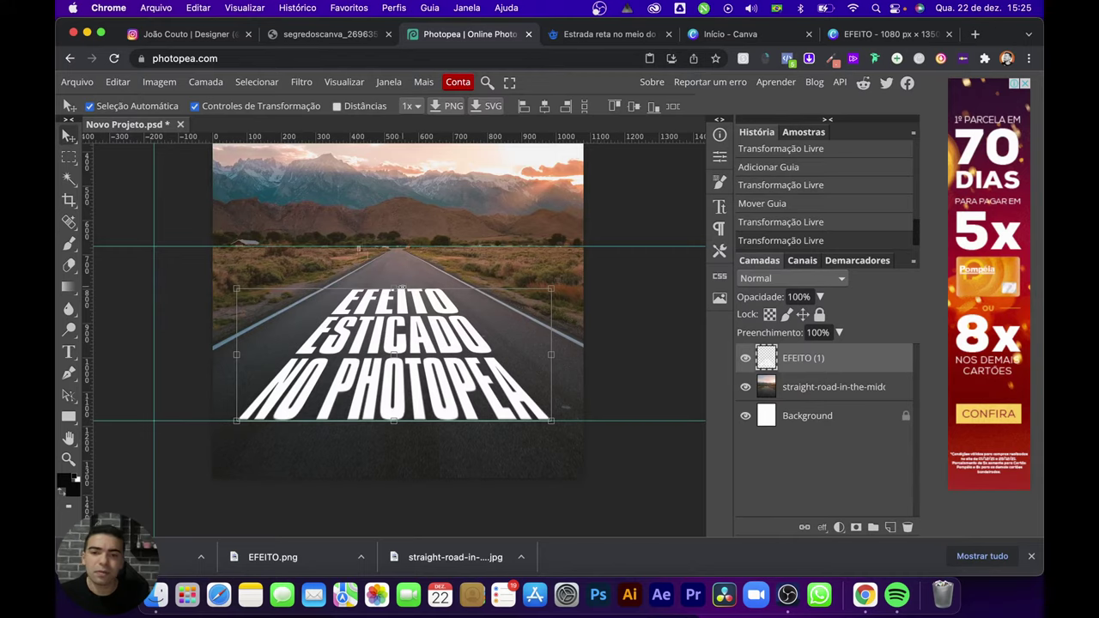
{"action": "key", "text": "super+shift+z"}
Step: Set the text layer's height to 91.35% and place it at X 540 px, Y 993 px, with its base on the lower guide
{"action": "left_click_drag", "start_coordinate": [392, 285], "coordinate": [396, 277]}
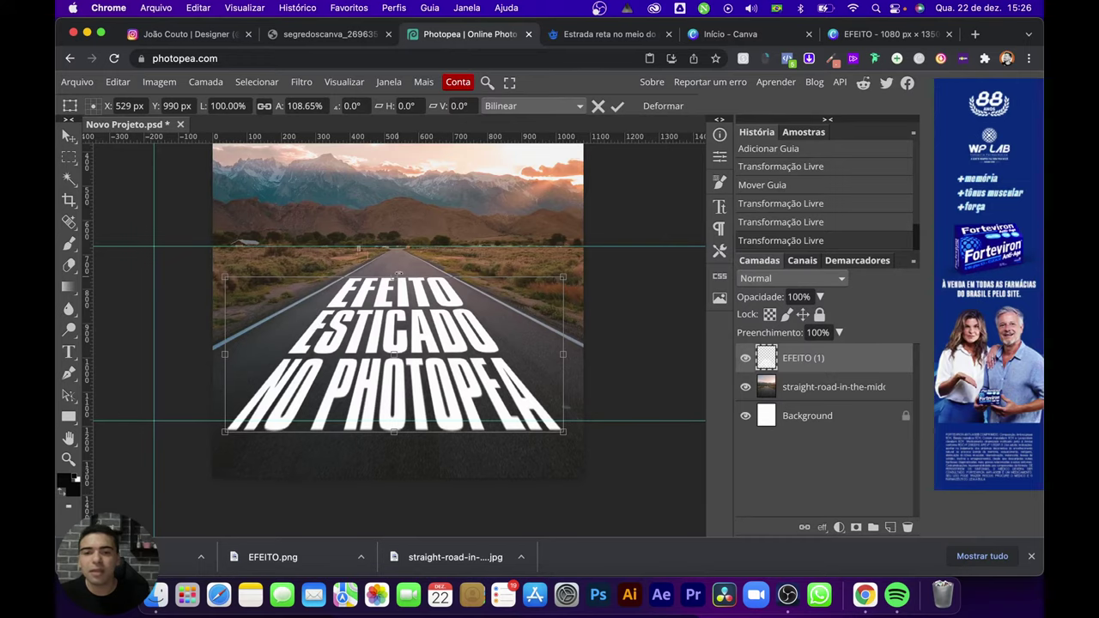
{"action": "left_click_drag", "start_coordinate": [394, 280], "coordinate": [396, 290]}
{"action": "left_click_drag", "start_coordinate": [522, 385], "coordinate": [527, 386]}
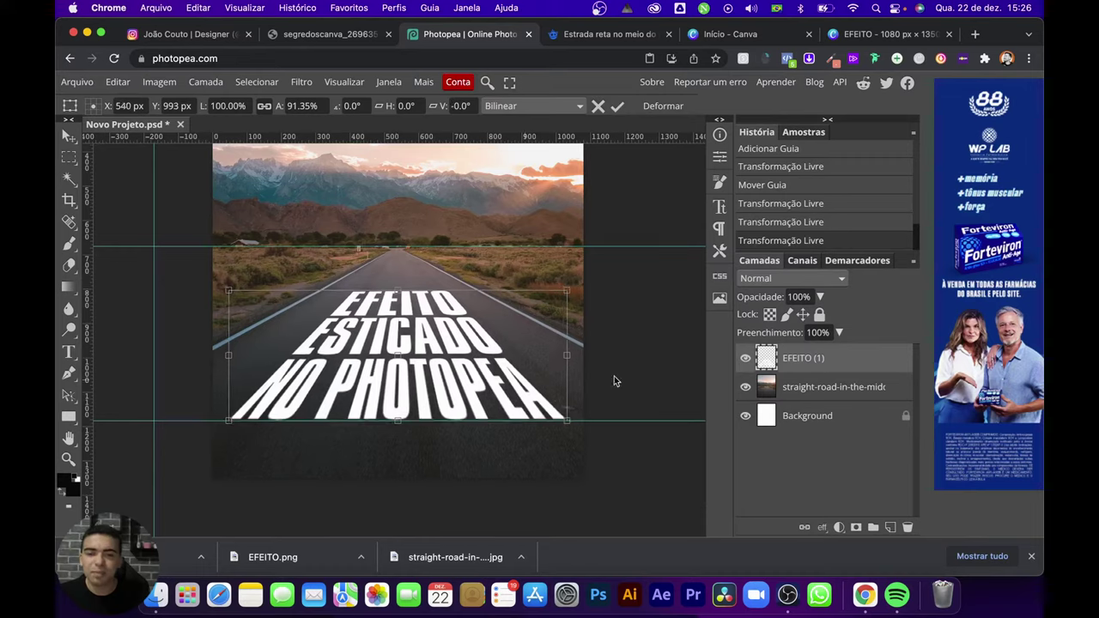
Step: Set the EFEITO layer's blend mode to Sobrepor and nudge the layer slightly to the left
{"action": "left_click", "coordinate": [775, 280]}
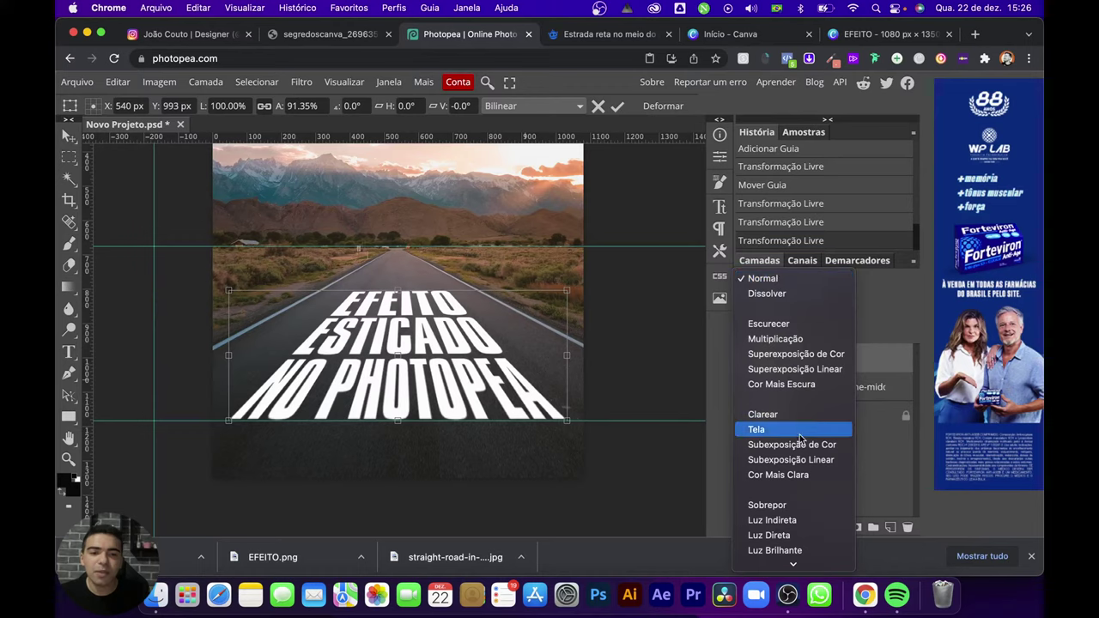
{"action": "left_click", "coordinate": [781, 505]}
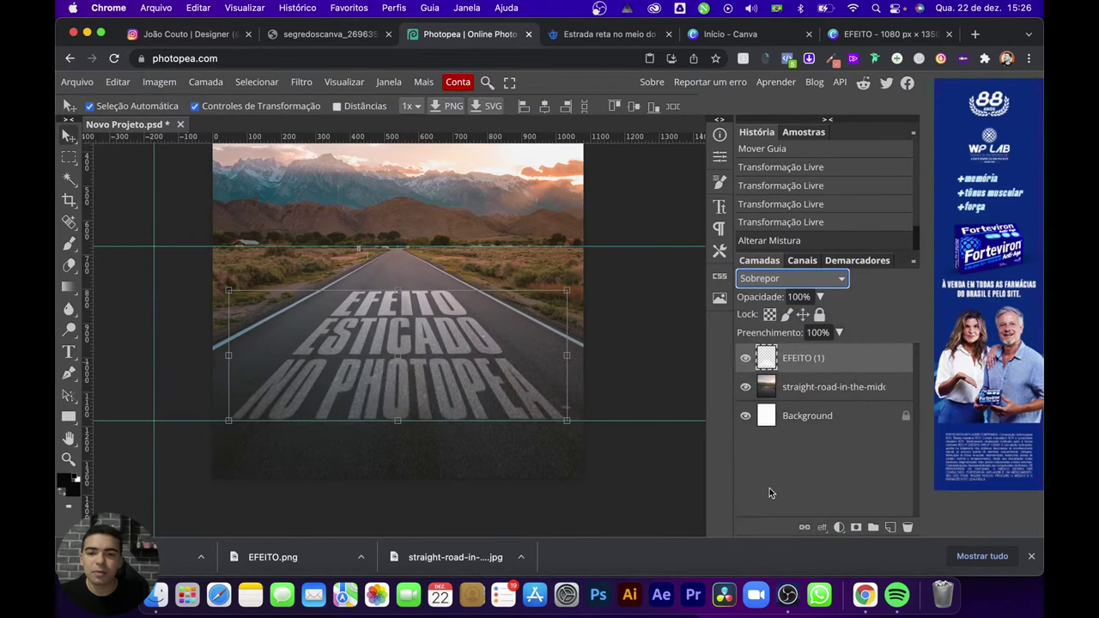
{"action": "left_click", "coordinate": [514, 403]}
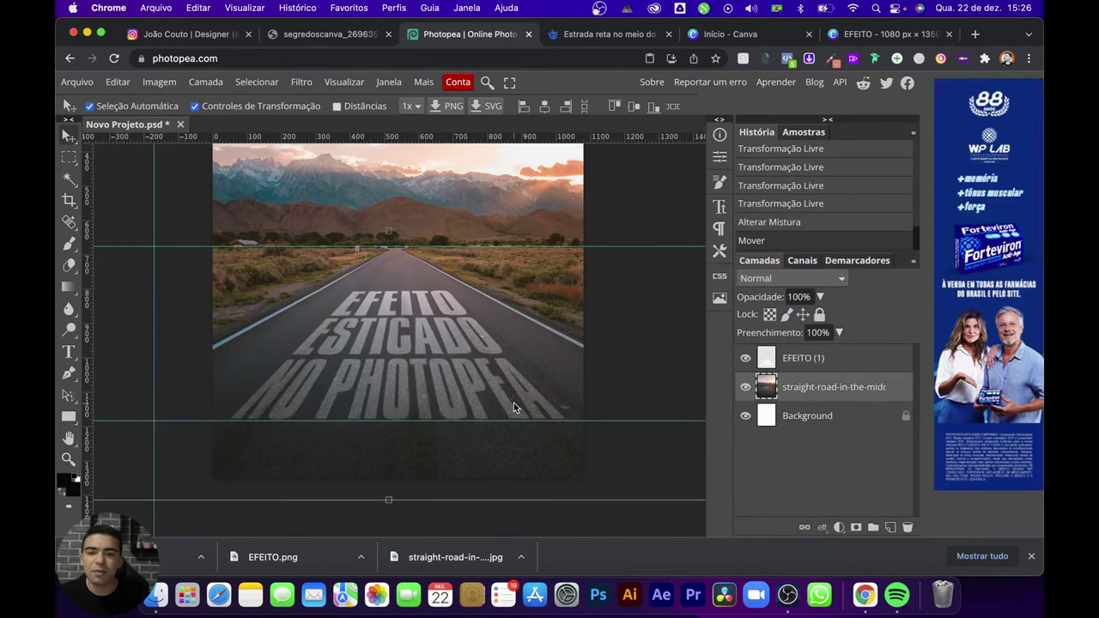
{"action": "left_click", "coordinate": [826, 359]}
{"action": "key", "text": "Left"}
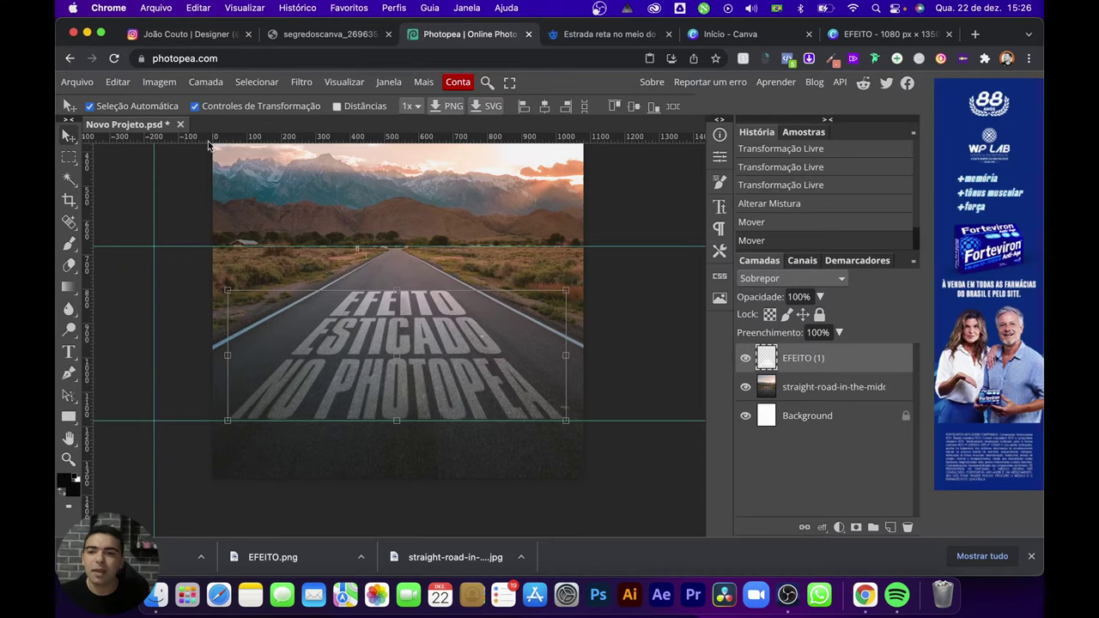
Step: Export the design as the PNG Novo Projeto at 1080 x 1350 px and 100% quality
{"action": "left_click", "coordinate": [76, 83]}
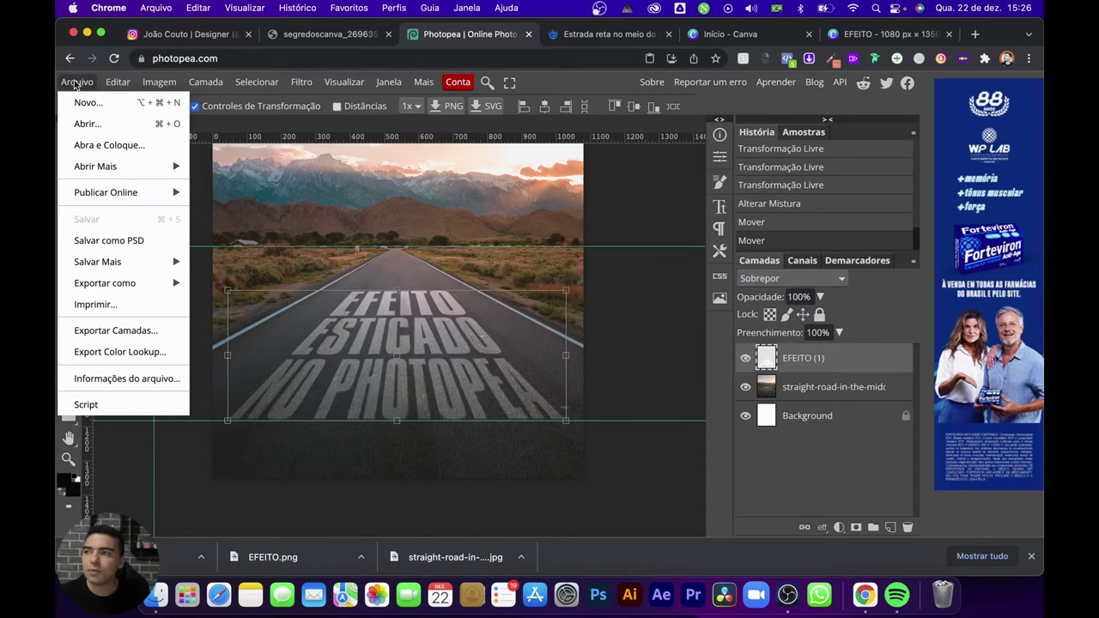
{"action": "mouse_move", "coordinate": [147, 285]}
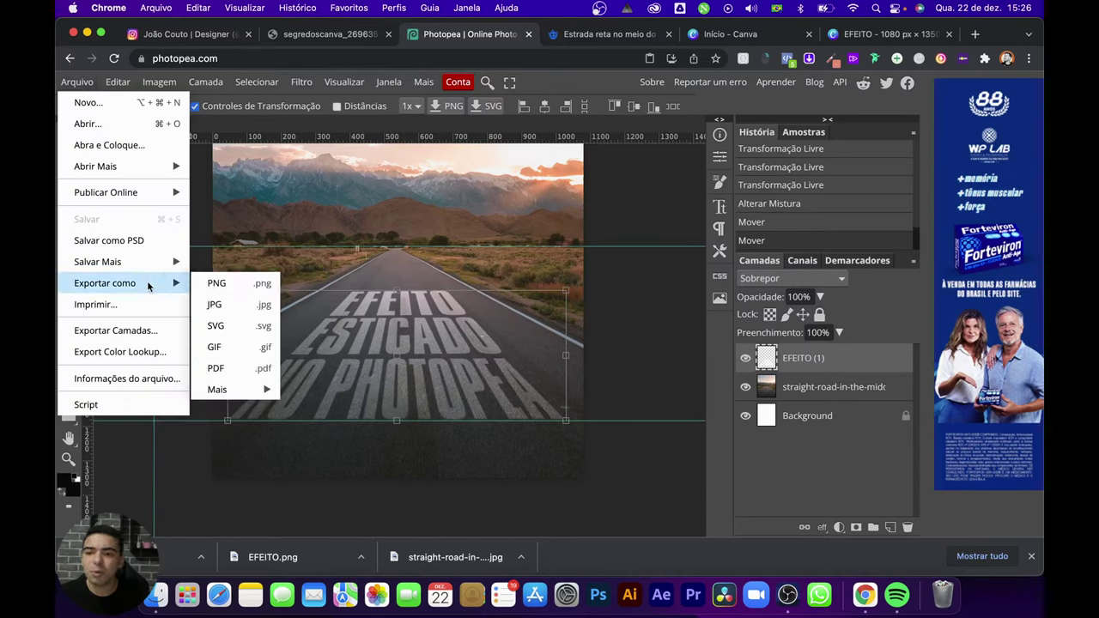
{"action": "left_click", "coordinate": [237, 285]}
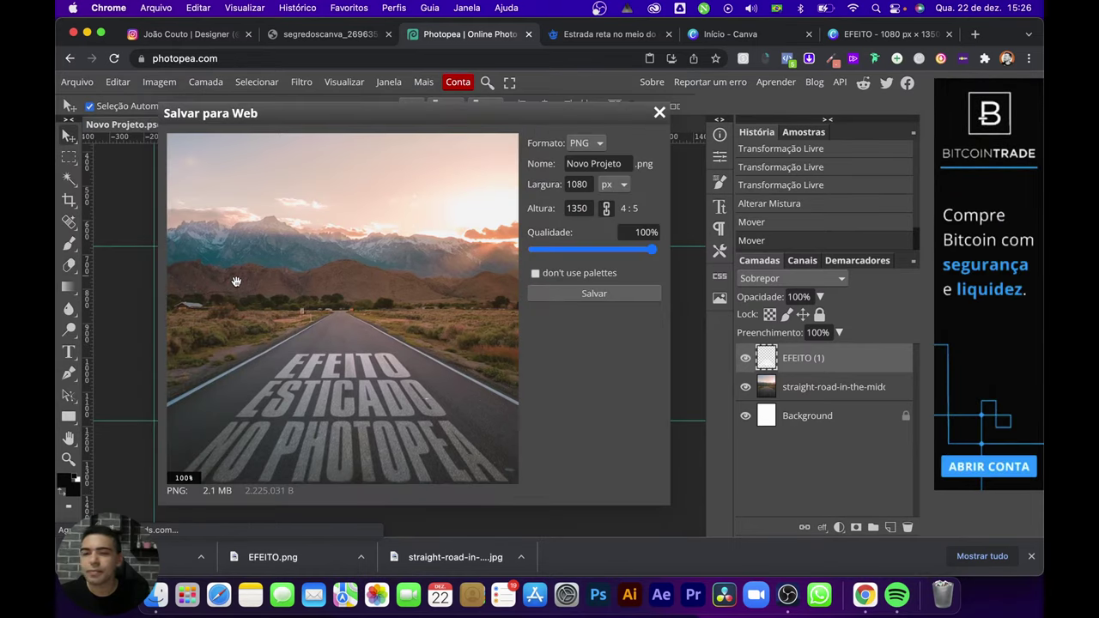
{"action": "left_click", "coordinate": [589, 293]}
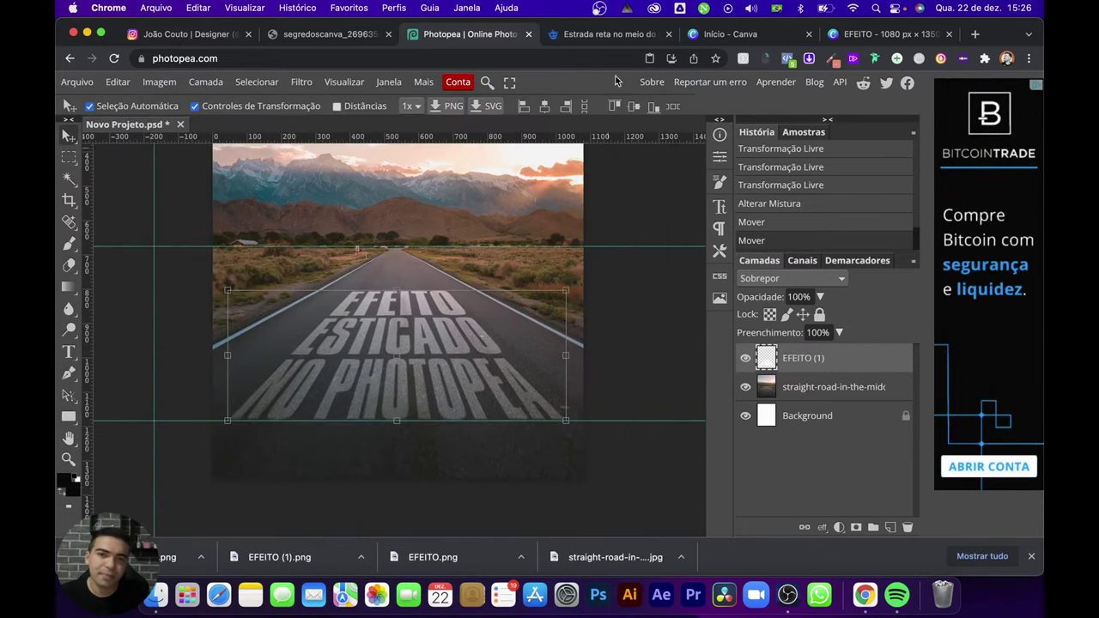
Step: Search Google for V2POLAR in the Freepik tab, open the Polarr v2 photo editor, and dismiss its old-version notice
{"action": "left_click", "coordinate": [588, 34]}
{"action": "left_click", "coordinate": [577, 58]}
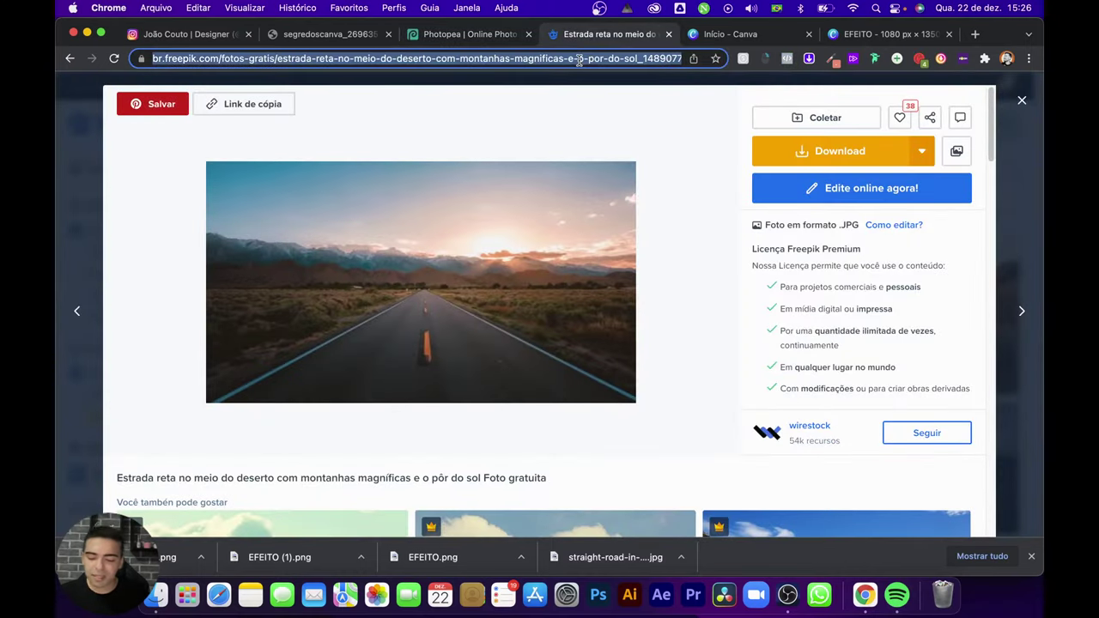
{"action": "type", "text": "V2PO"}
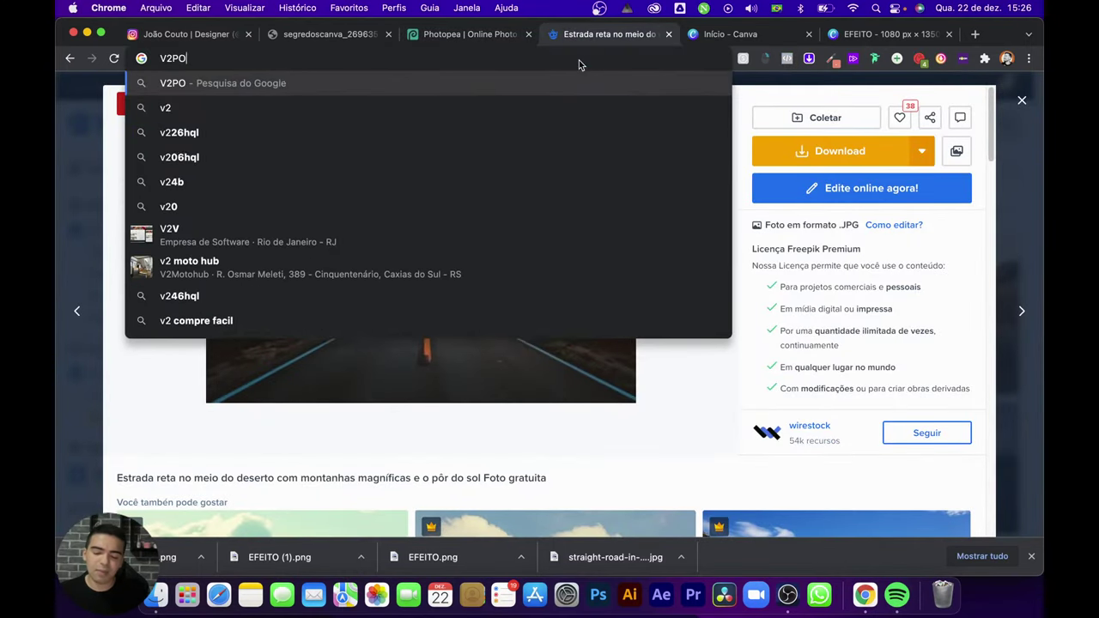
{"action": "type", "text": "LAR"}
{"action": "key", "text": "Return"}
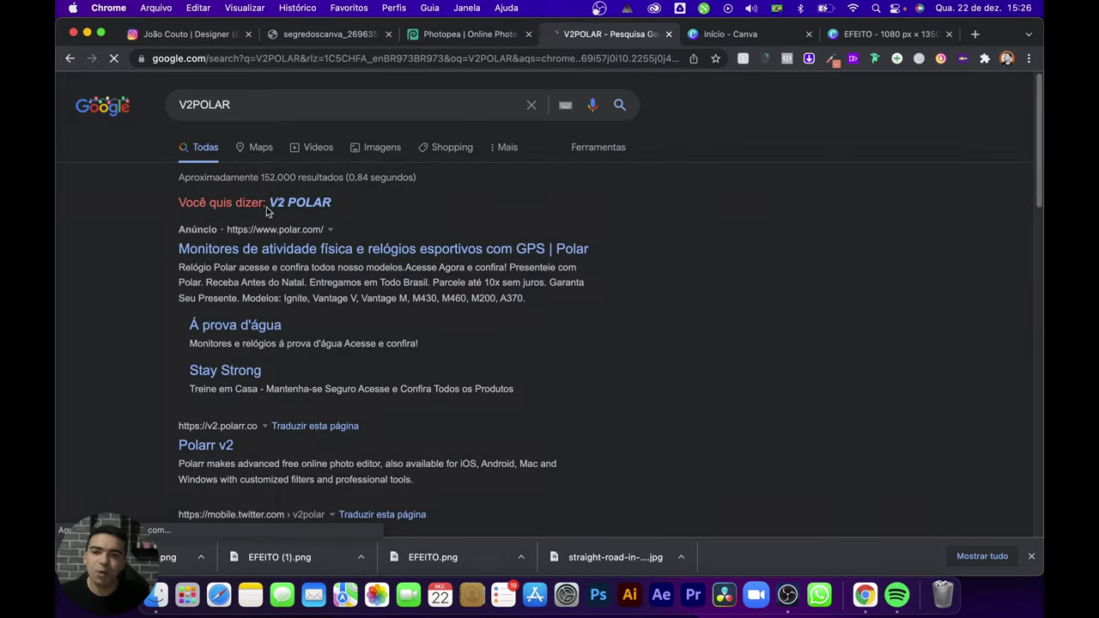
{"action": "left_click", "coordinate": [225, 444]}
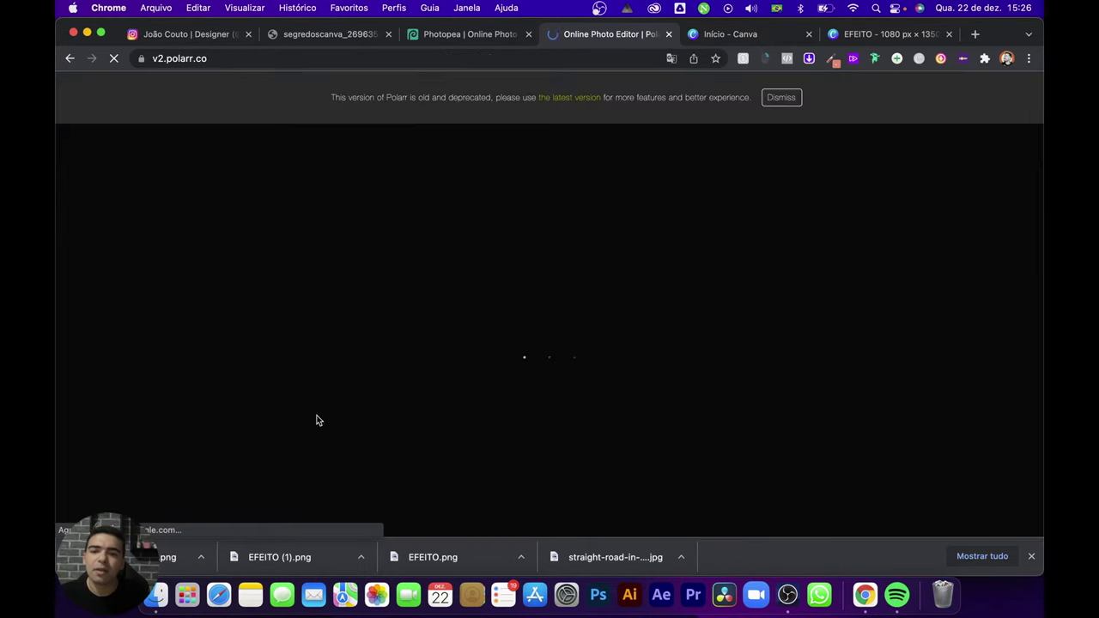
{"action": "left_click", "coordinate": [781, 98]}
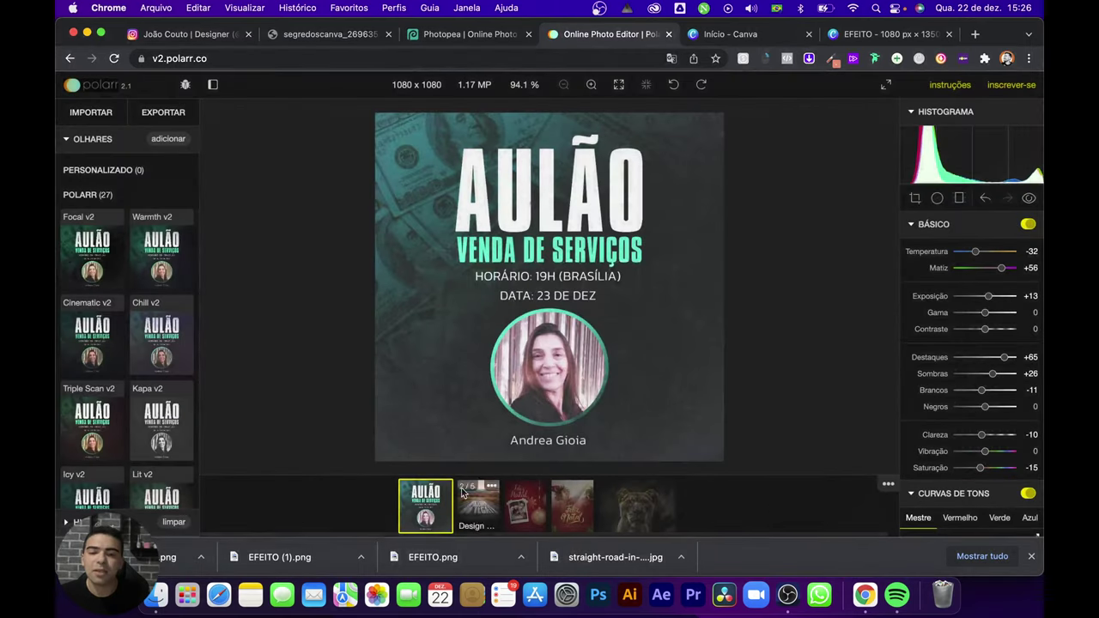
Step: Remove all photos from Polarr and import the downloaded Novo Projeto (4).png
{"action": "left_click", "coordinate": [888, 485]}
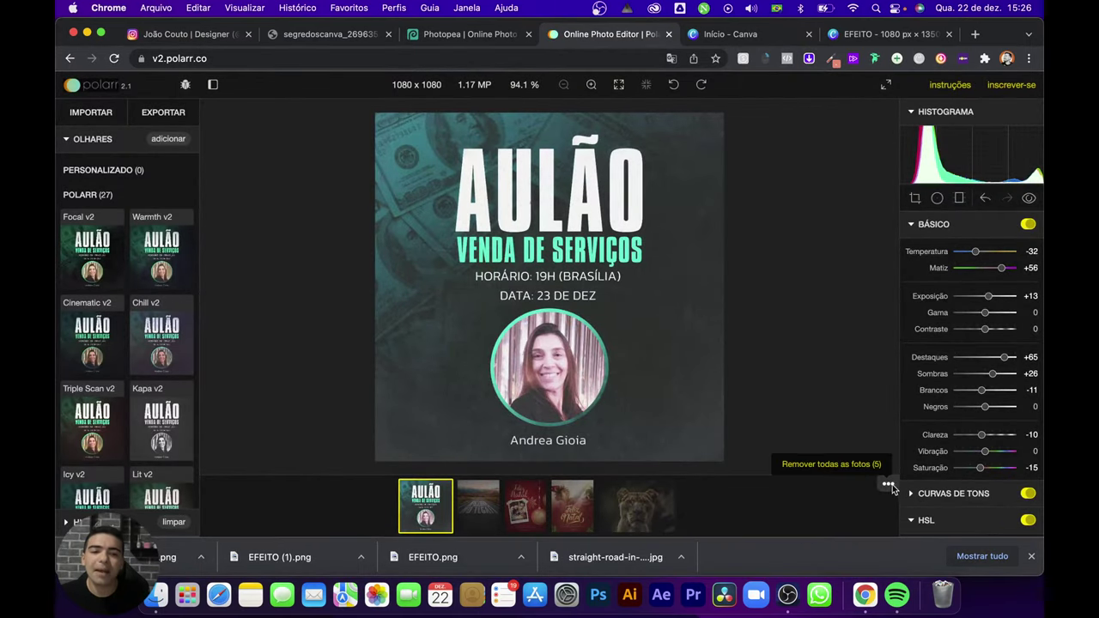
{"action": "left_click", "coordinate": [846, 465]}
{"action": "left_click_drag", "start_coordinate": [178, 565], "coordinate": [422, 330]}
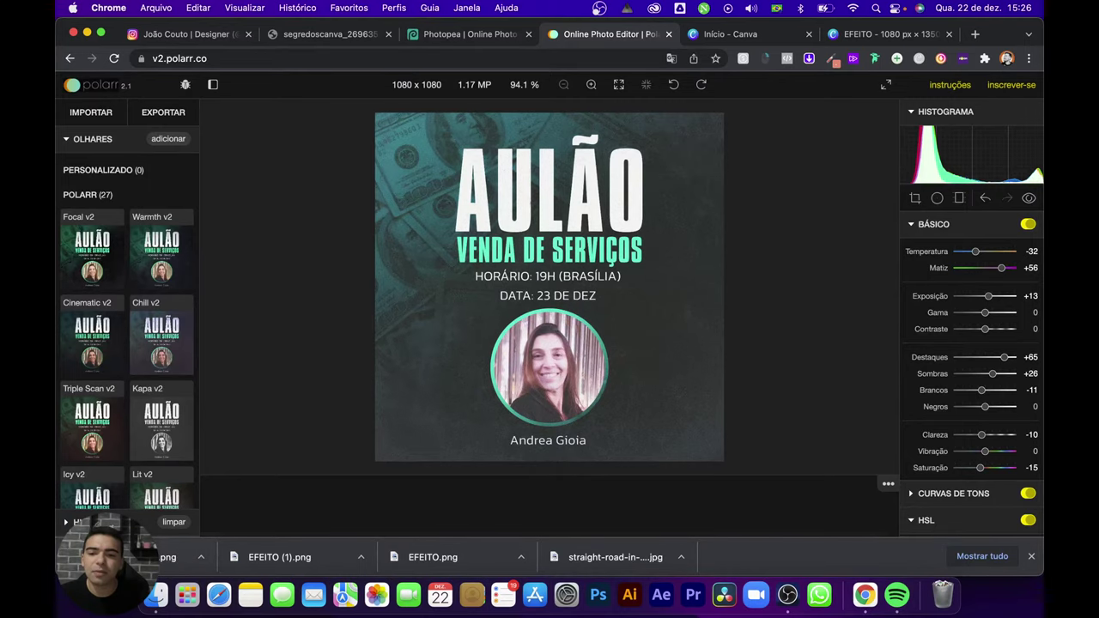
{"action": "left_click_drag", "start_coordinate": [241, 489], "coordinate": [458, 320]}
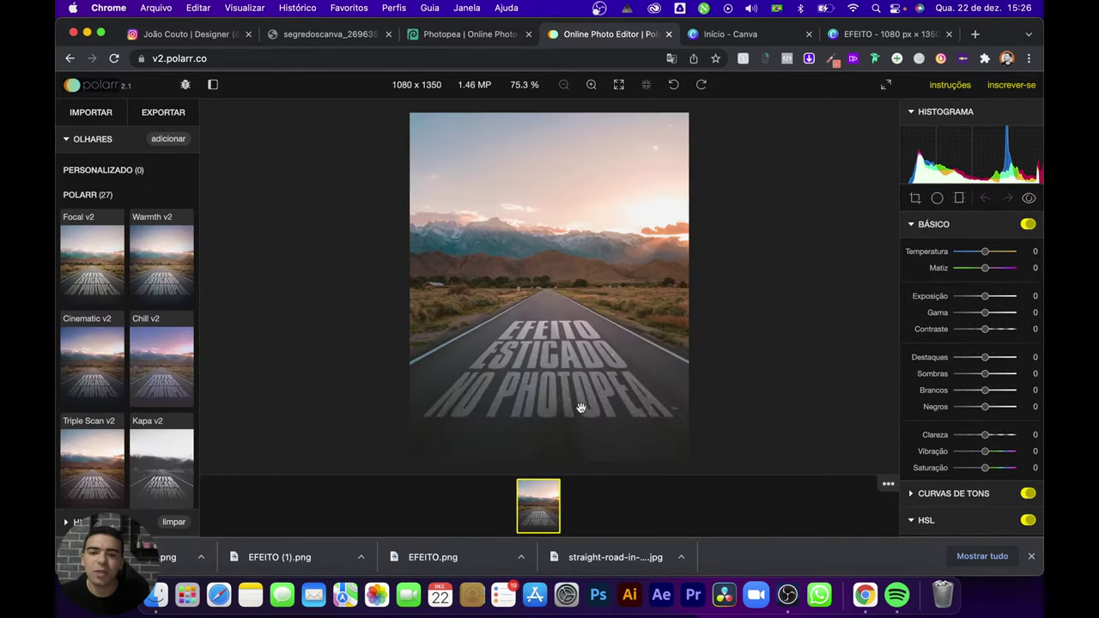
Step: Try the Cinematic v2 and Triple Scan v2 filters on the road post and apply Icy v2
{"action": "left_click", "coordinate": [95, 364]}
{"action": "scroll", "coordinate": [98, 393], "scroll_direction": "down", "scroll_amount": 2}
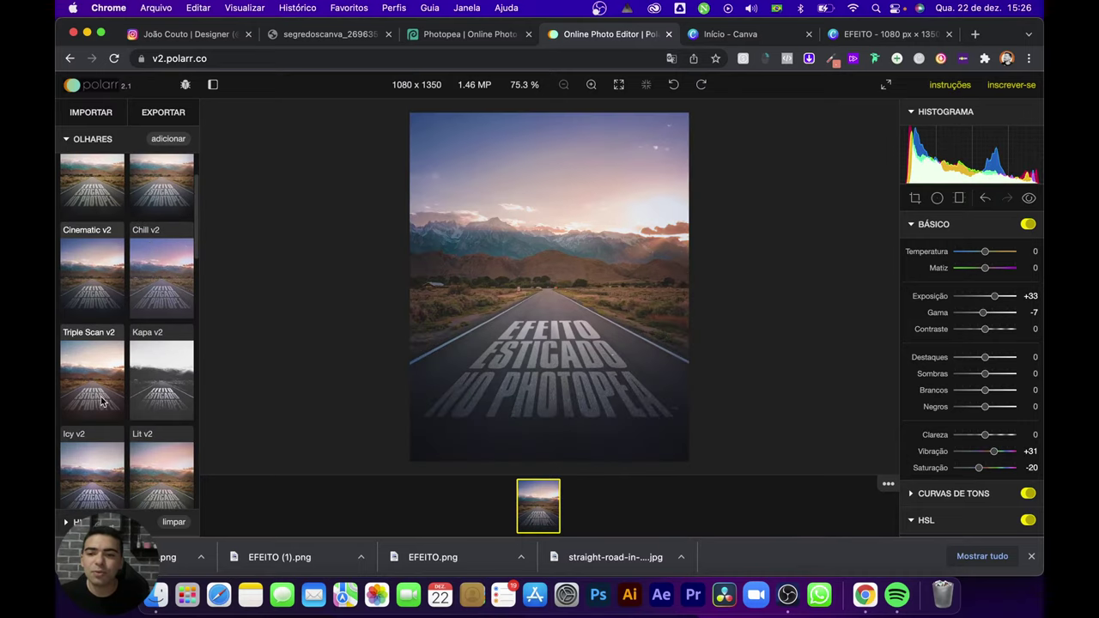
{"action": "left_click", "coordinate": [99, 352]}
{"action": "left_click", "coordinate": [92, 269]}
{"action": "left_click", "coordinate": [103, 378]}
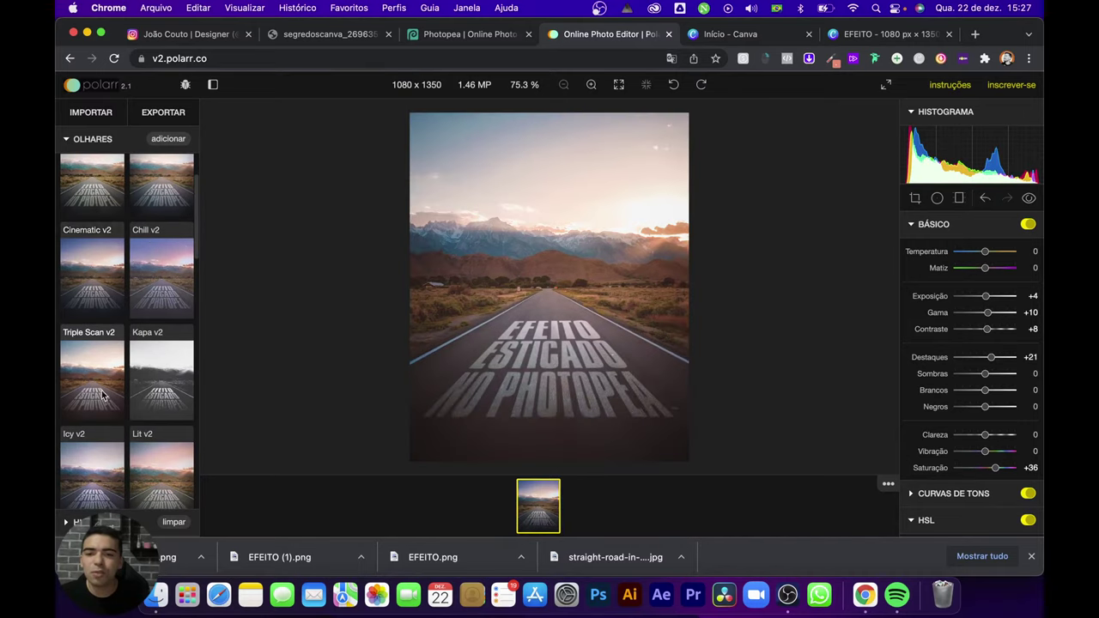
{"action": "left_click", "coordinate": [142, 311]}
{"action": "left_click", "coordinate": [94, 411]}
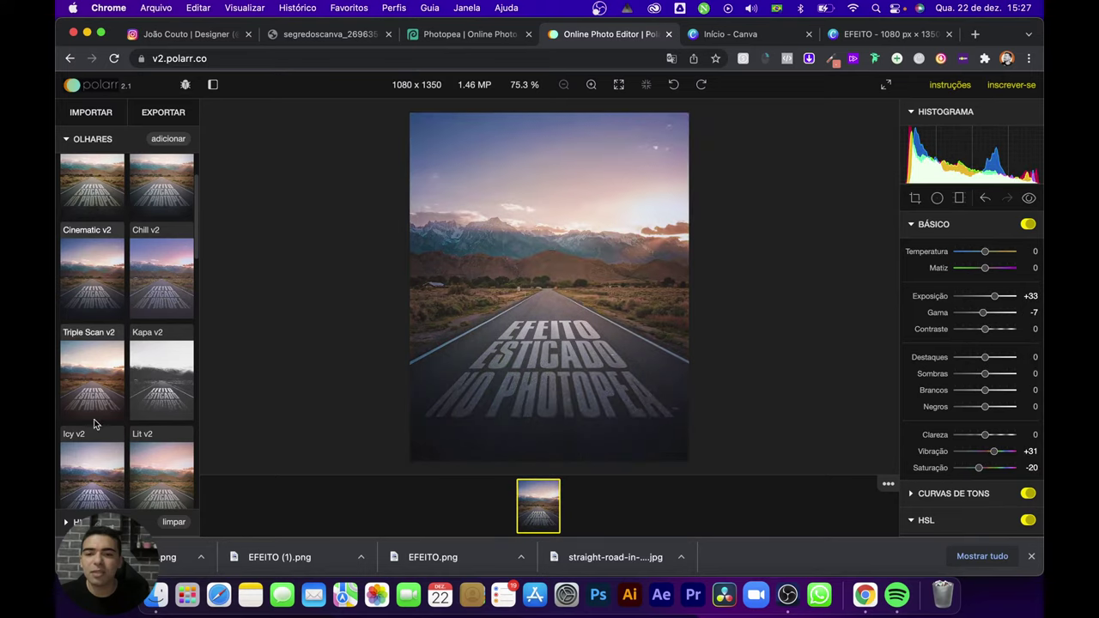
{"action": "left_click", "coordinate": [86, 491]}
{"action": "scroll", "coordinate": [93, 455], "scroll_direction": "down", "scroll_amount": 1}
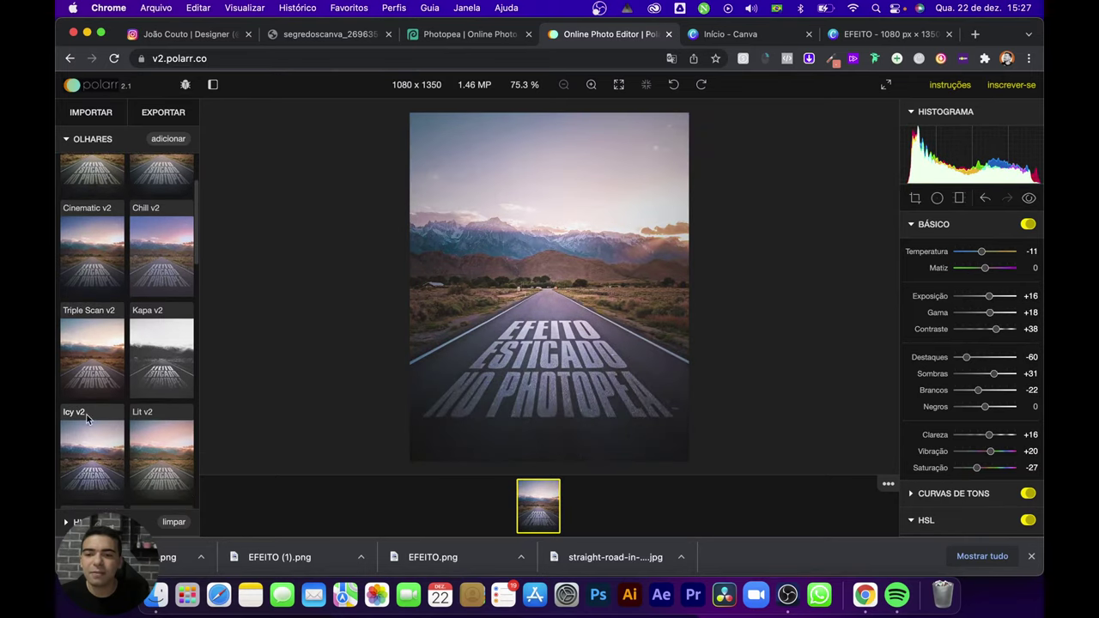
Step: Export the filtered image as the JPEG Novo Projeto (4) at 1080 x 1350 with Melhor quality and download it
{"action": "left_click", "coordinate": [155, 113]}
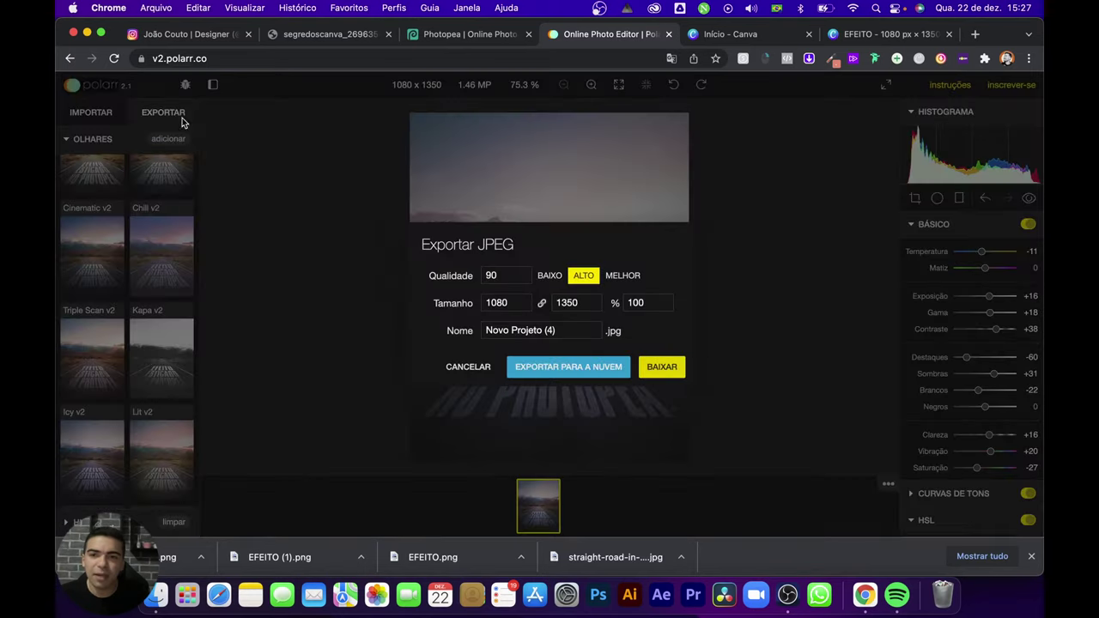
{"action": "left_click", "coordinate": [620, 275]}
{"action": "left_click", "coordinate": [661, 366]}
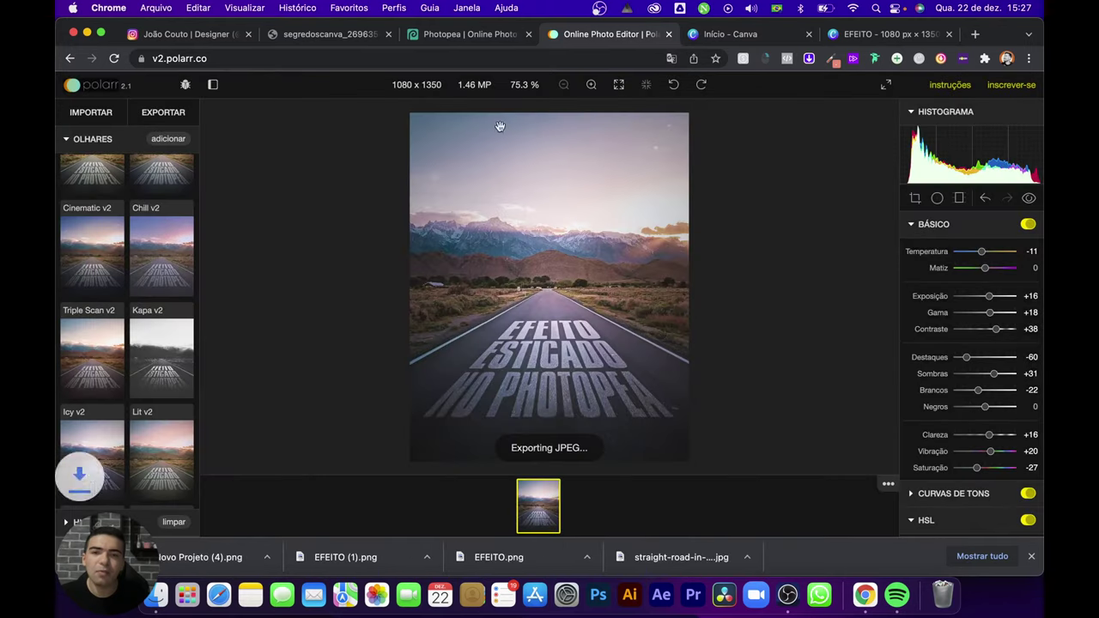
Step: Search Google for CANVA in the reference image's tab and open the Canva home page
{"action": "left_click", "coordinate": [322, 37]}
{"action": "left_click", "coordinate": [335, 58]}
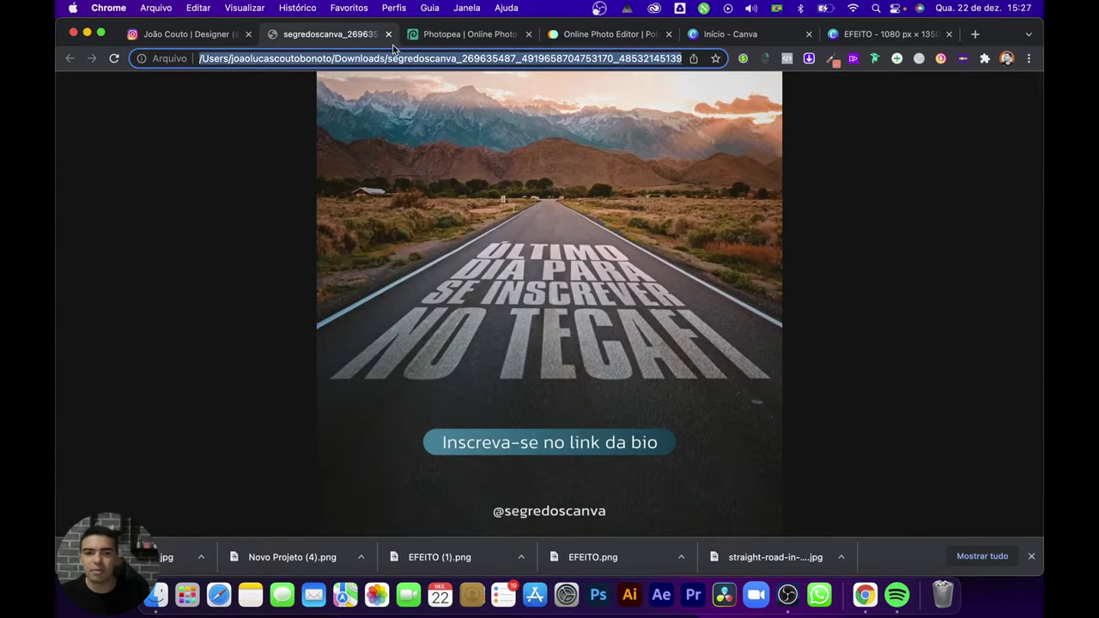
{"action": "type", "text": "CANVA"}
{"action": "key", "text": "Return"}
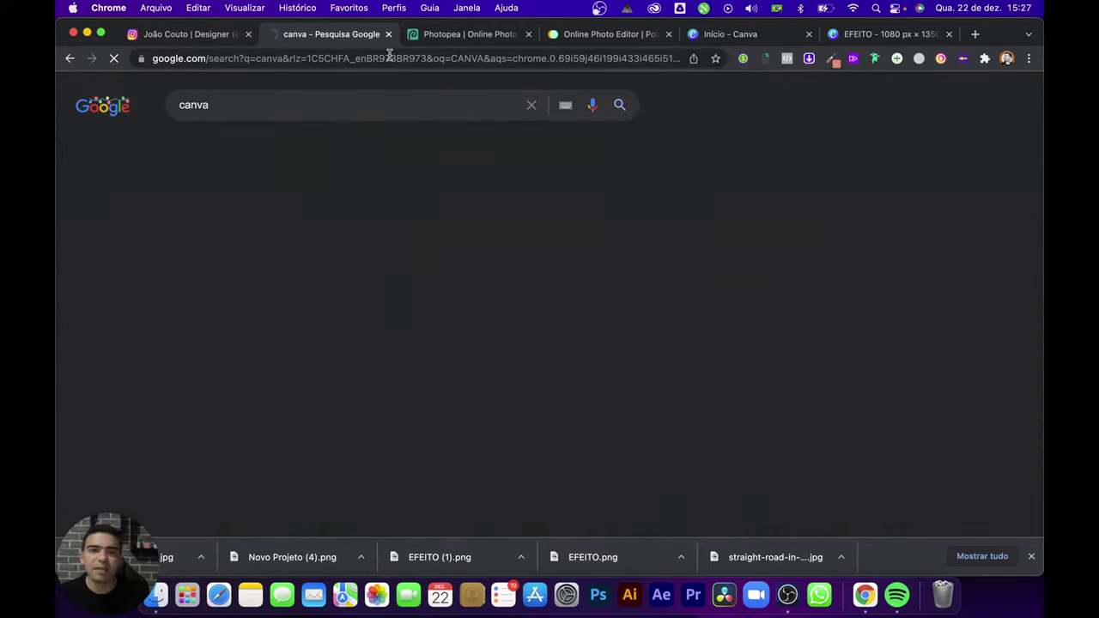
{"action": "left_click", "coordinate": [210, 522]}
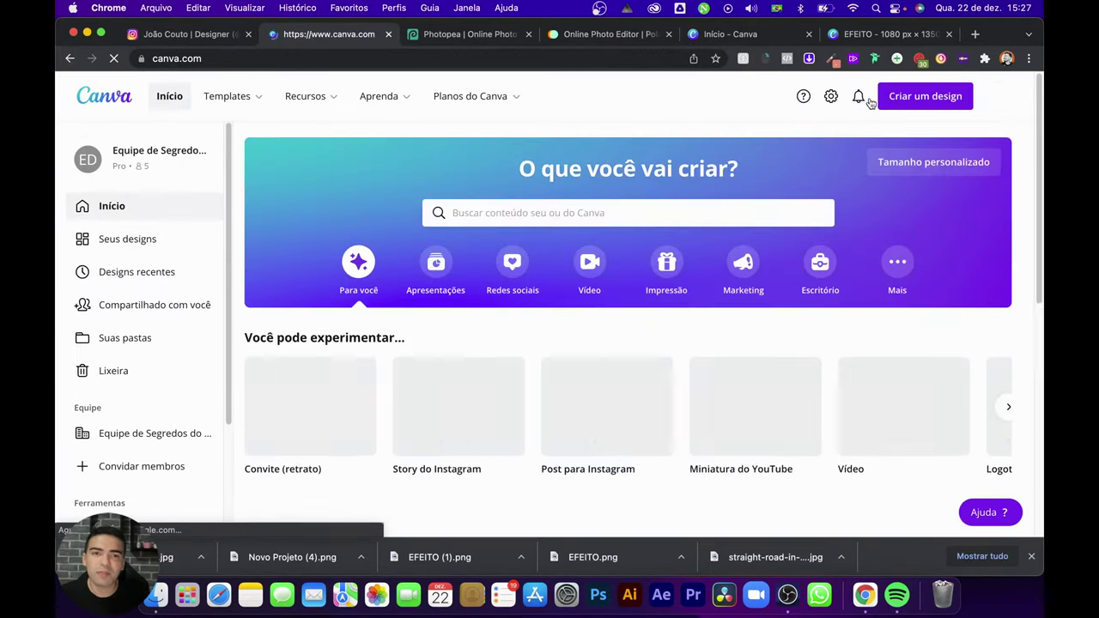
Step: Create a new custom-size design of 2160 x 1350 px
{"action": "left_click", "coordinate": [925, 95]}
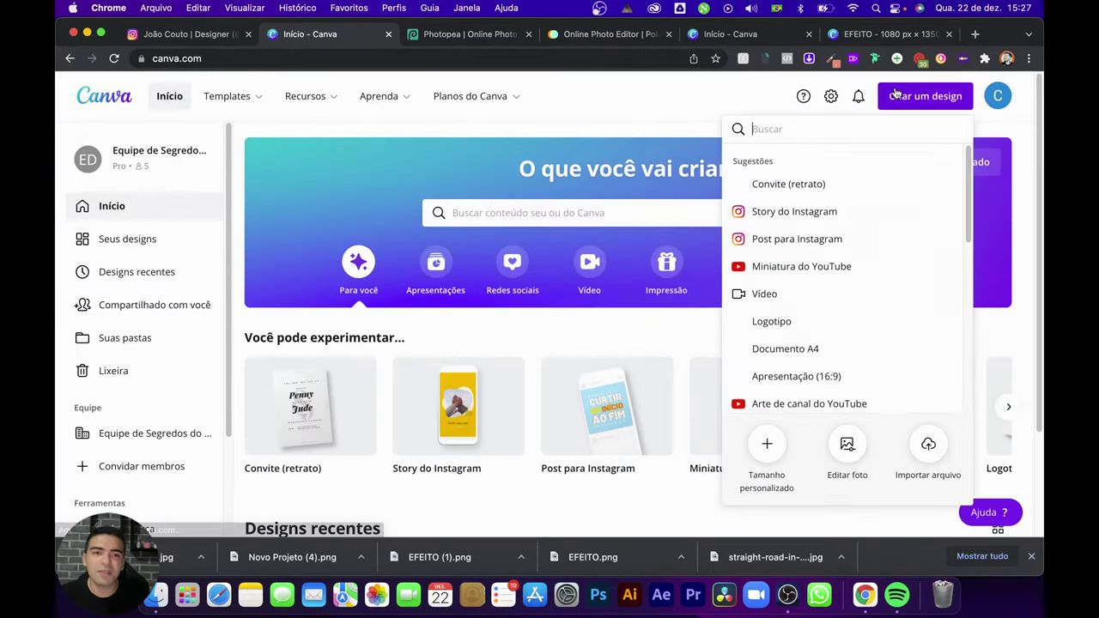
{"action": "left_click", "coordinate": [767, 446]}
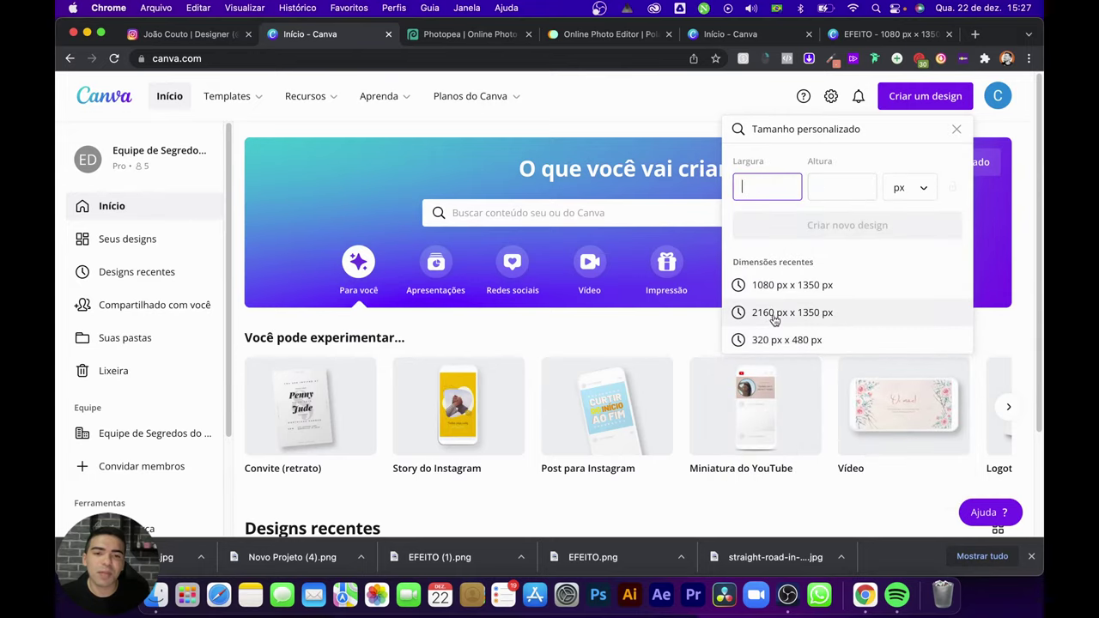
{"action": "left_click", "coordinate": [775, 314]}
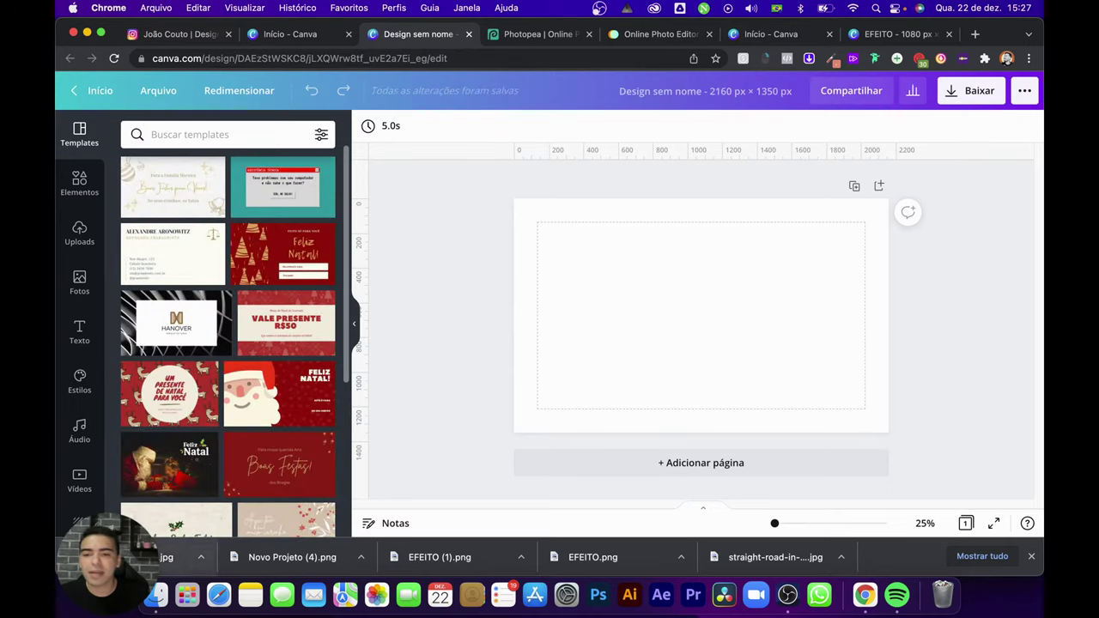
Step: Upload the unfiltered and filtered road posts and fit the cooler-toned filtered version to the right half of the page
{"action": "left_click_drag", "start_coordinate": [306, 565], "coordinate": [257, 378]}
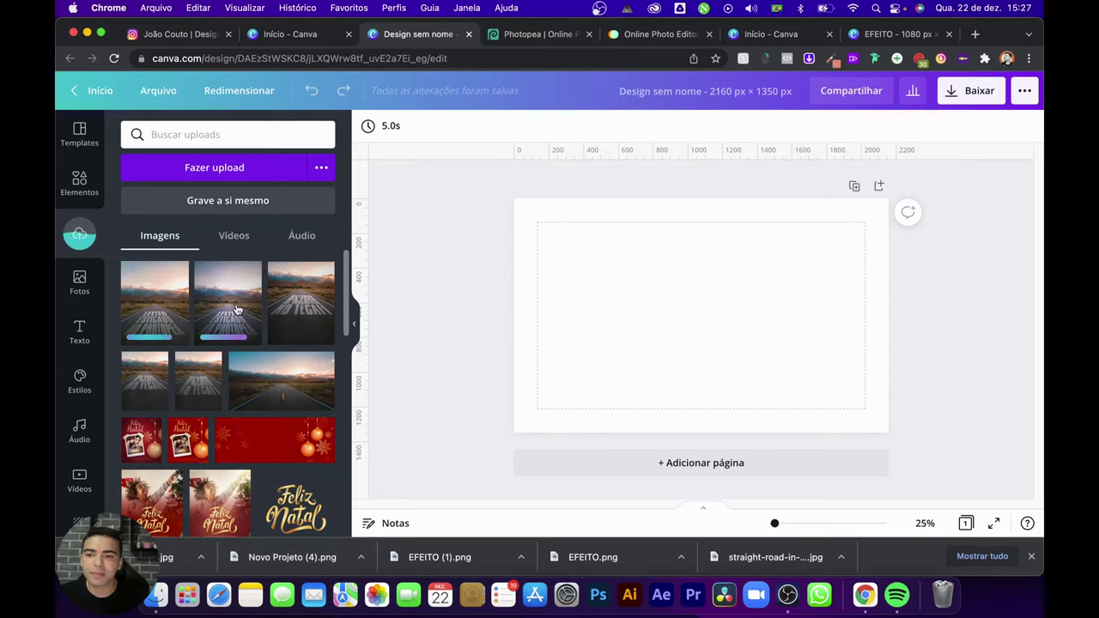
{"action": "left_click", "coordinate": [232, 312]}
{"action": "left_click_drag", "start_coordinate": [646, 398], "coordinate": [700, 432]}
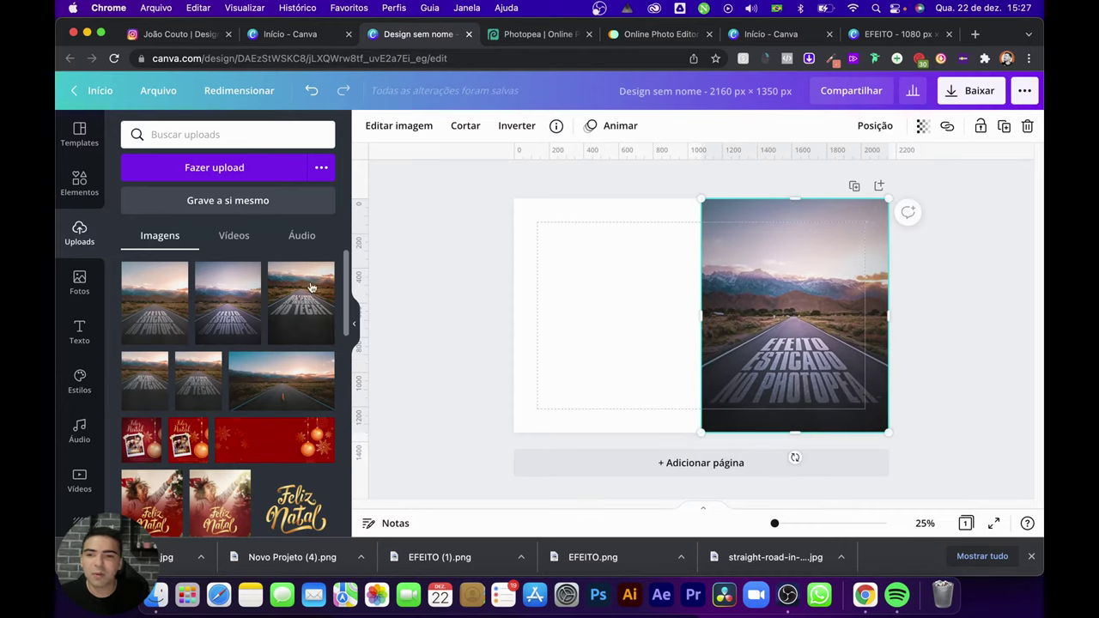
Step: Add the unfiltered road post to the page and scale it to fill the empty left half
{"action": "left_click", "coordinate": [163, 313]}
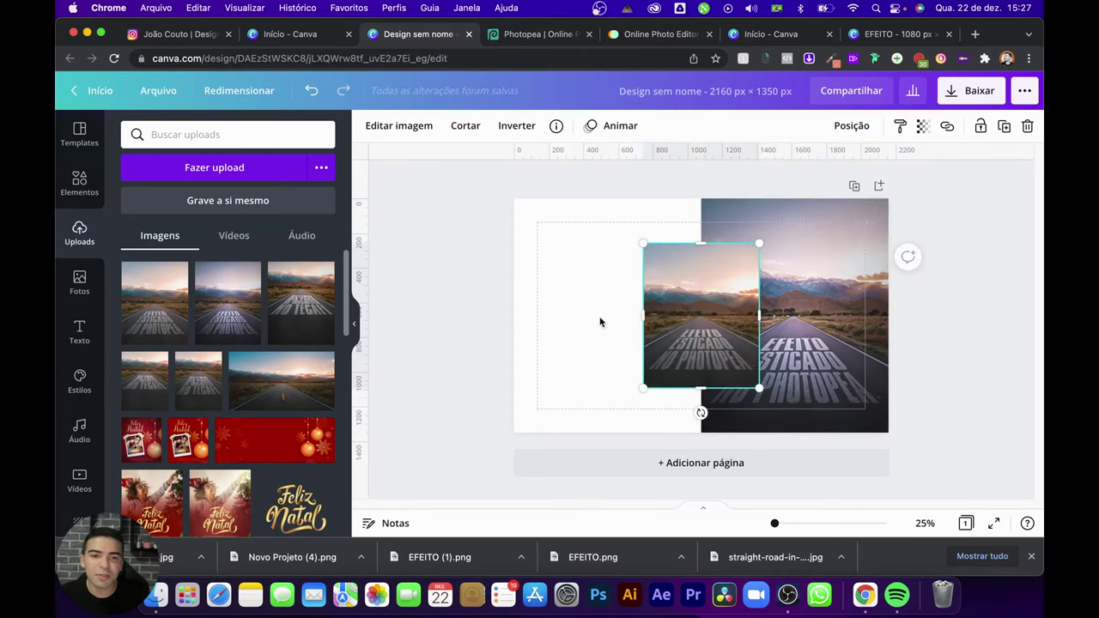
{"action": "left_click_drag", "start_coordinate": [689, 316], "coordinate": [561, 270]}
{"action": "left_click_drag", "start_coordinate": [626, 343], "coordinate": [701, 432]}
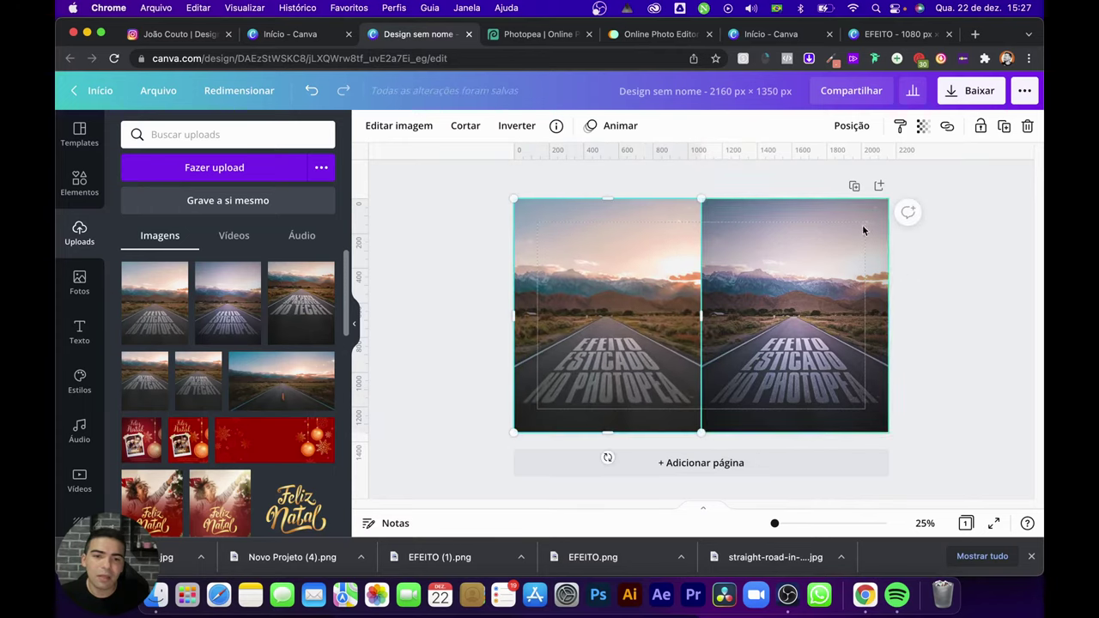
Step: Download the side-by-side comparison design as a PNG
{"action": "left_click", "coordinate": [951, 98]}
{"action": "left_click", "coordinate": [908, 375]}
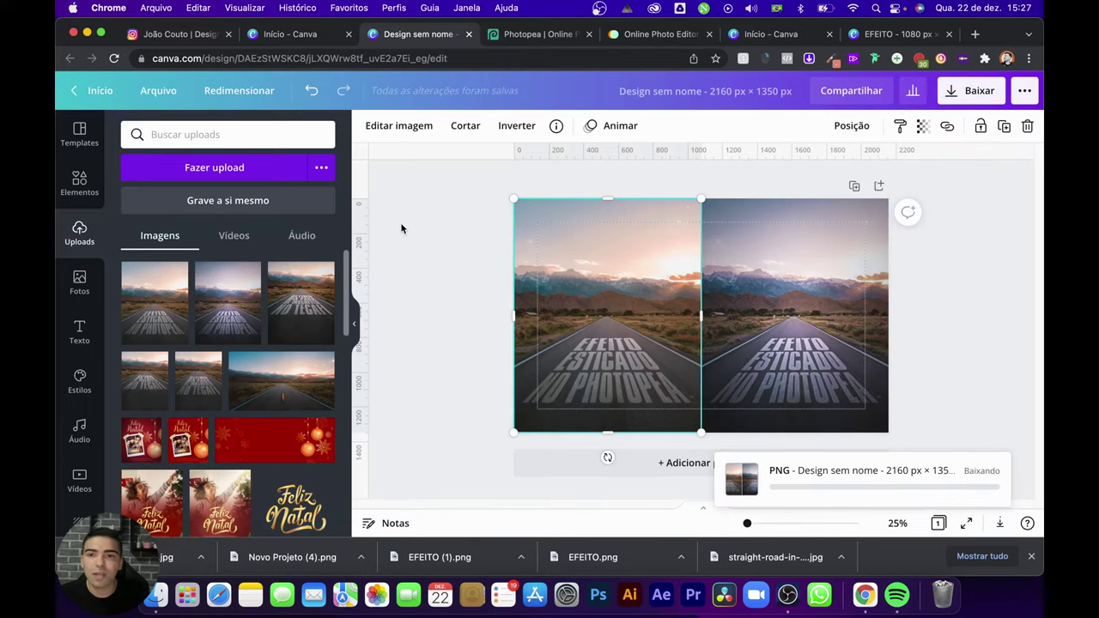